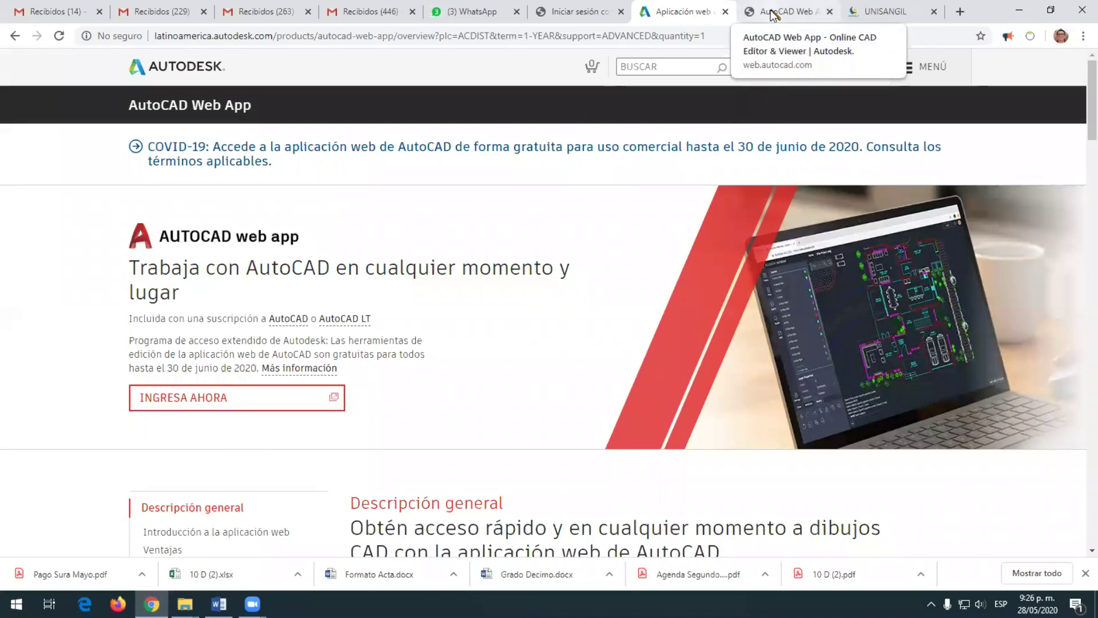
# Switch to the AutoCAD Web App browser page and create a new metric drawing named "área 1"
pyautogui.click(772, 14)
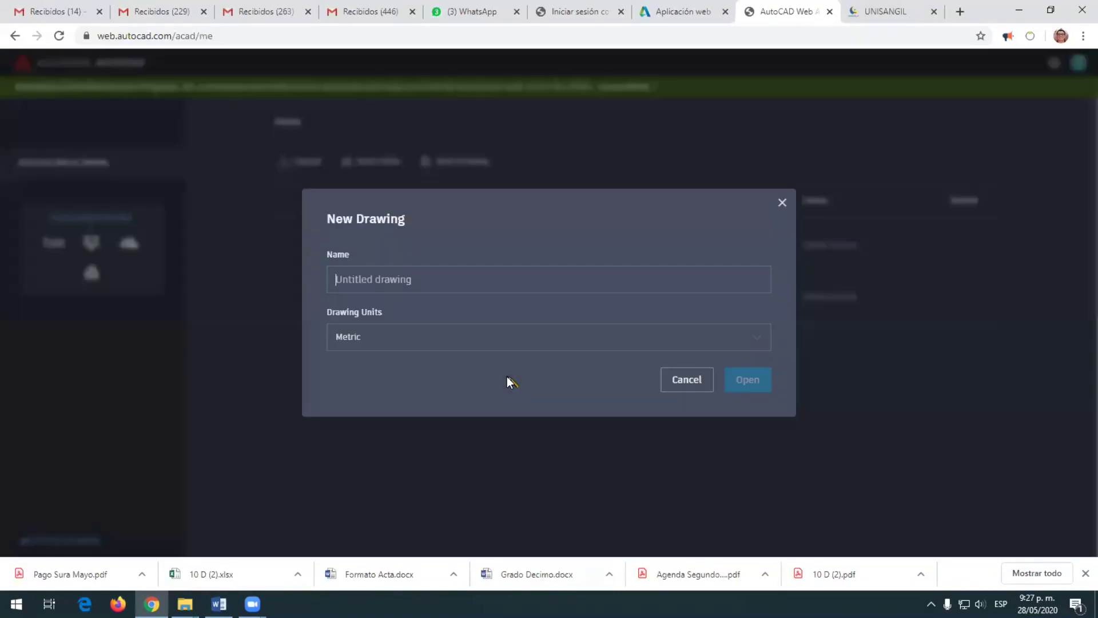
pyautogui.click(379, 280)
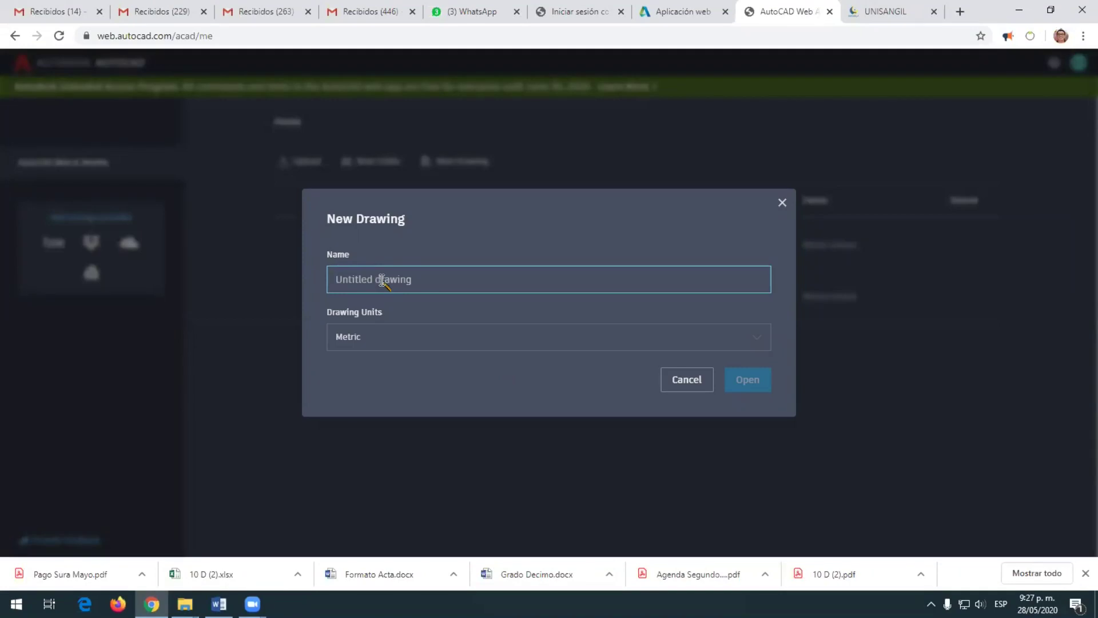
pyautogui.write('Are')
pyautogui.press('BackSpace')
pyautogui.press('BackSpace')
pyautogui.press('BackSpace')
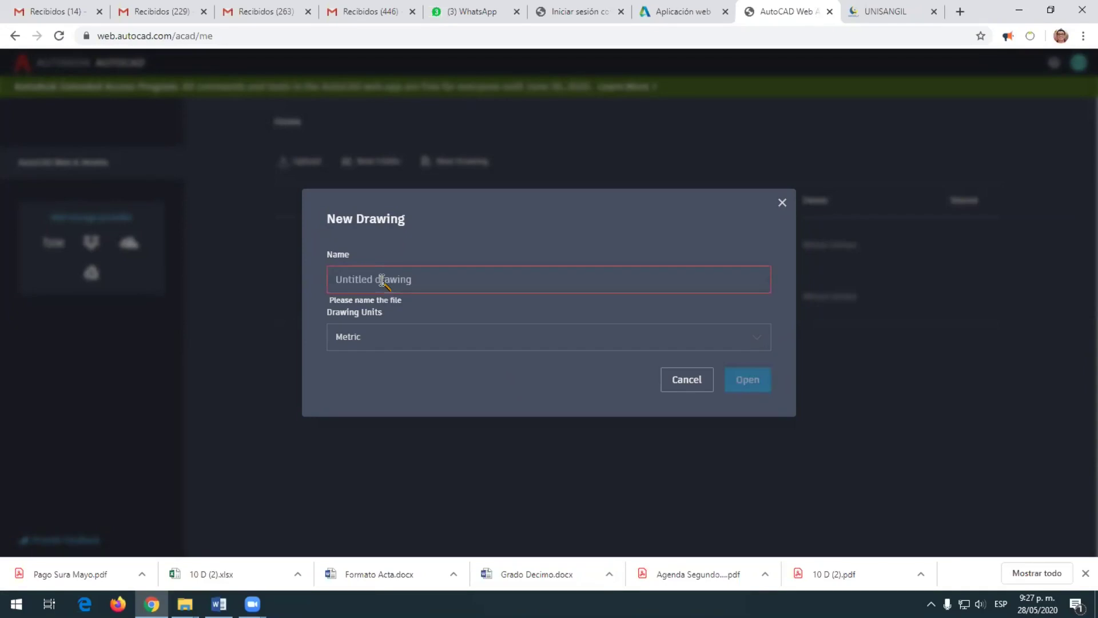
pyautogui.write('área')
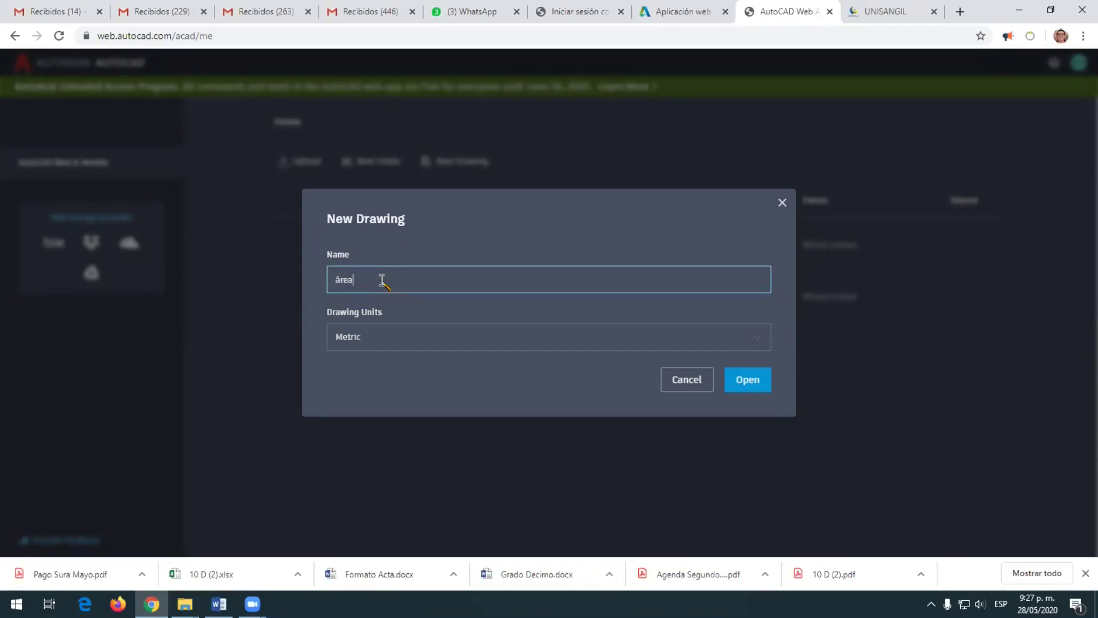
pyautogui.click(408, 276)
pyautogui.write('1')
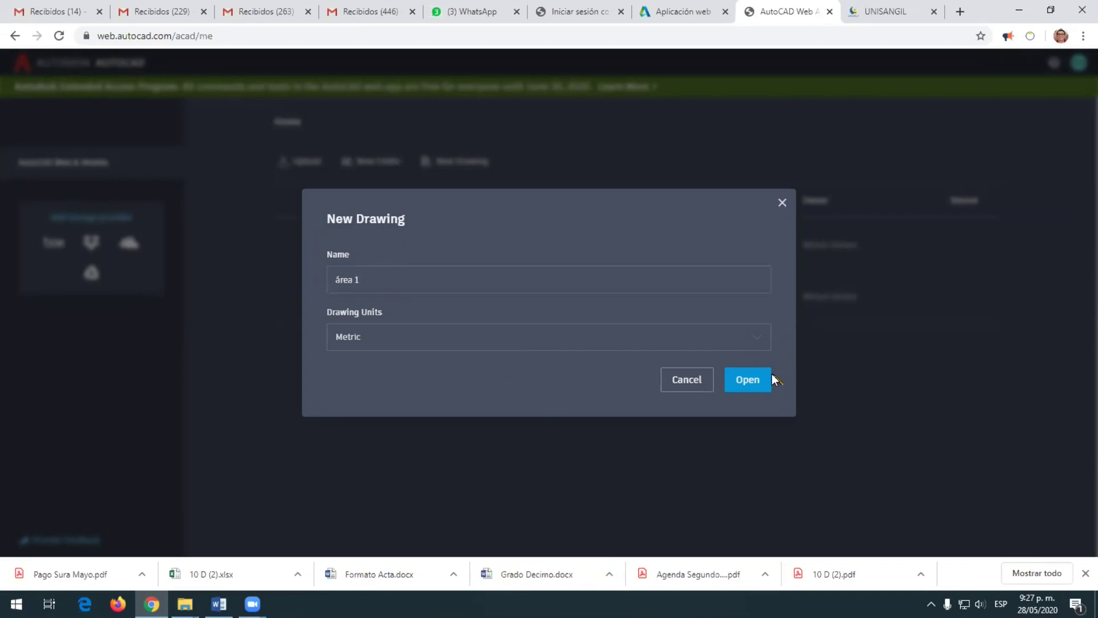
pyautogui.click(747, 380)
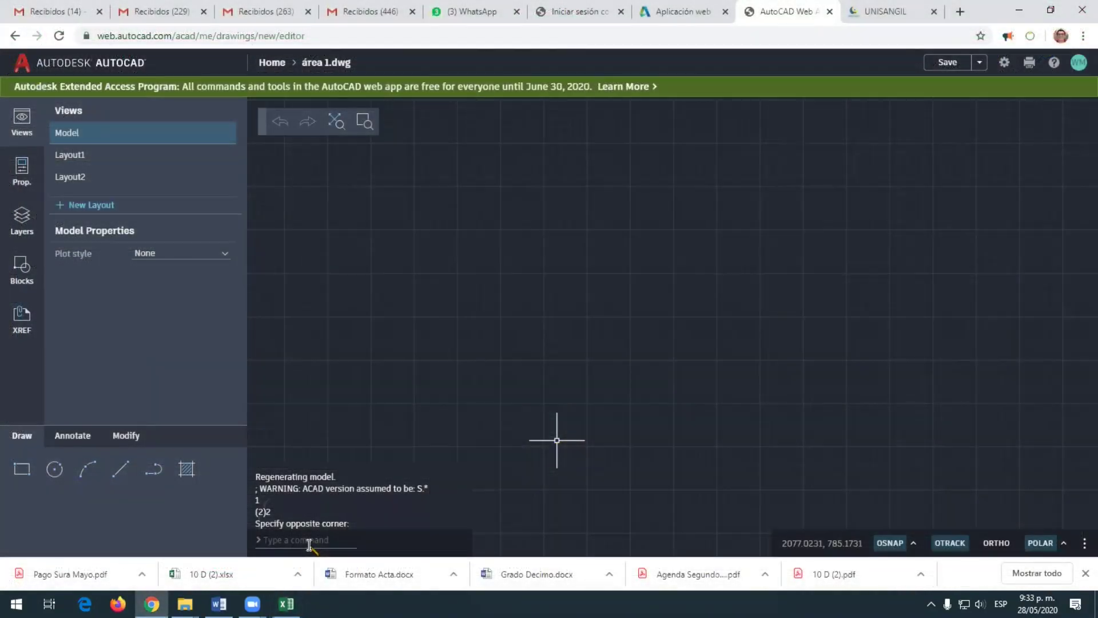
# Start a line with its first point at the origin, 0,0
pyautogui.click(115, 476)
pyautogui.write('line')
pyautogui.press('Return')
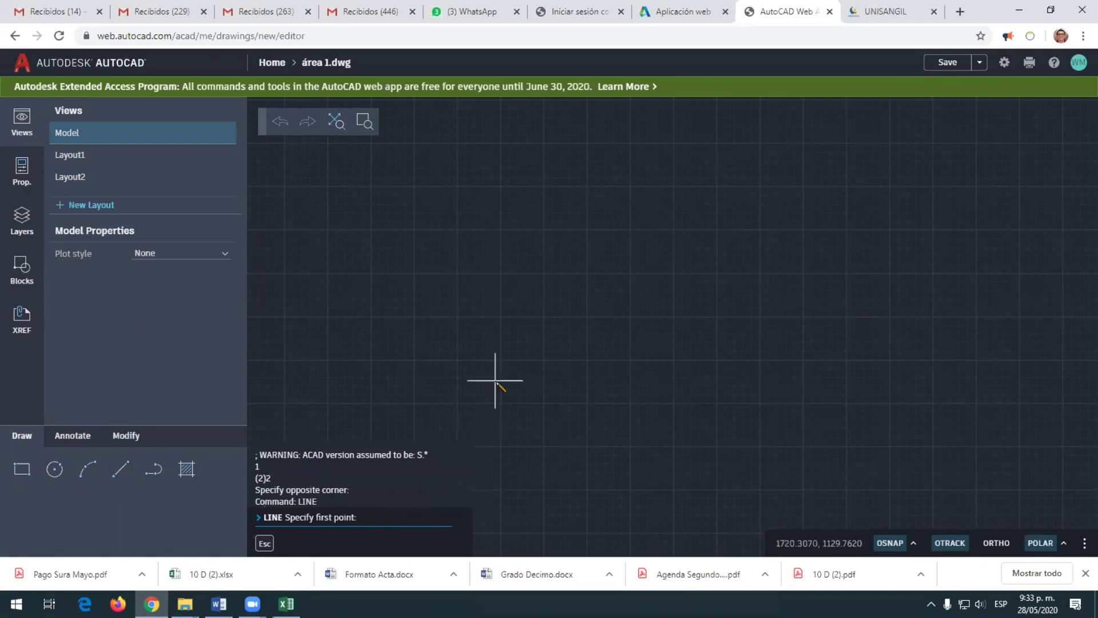
pyautogui.write('0,0')
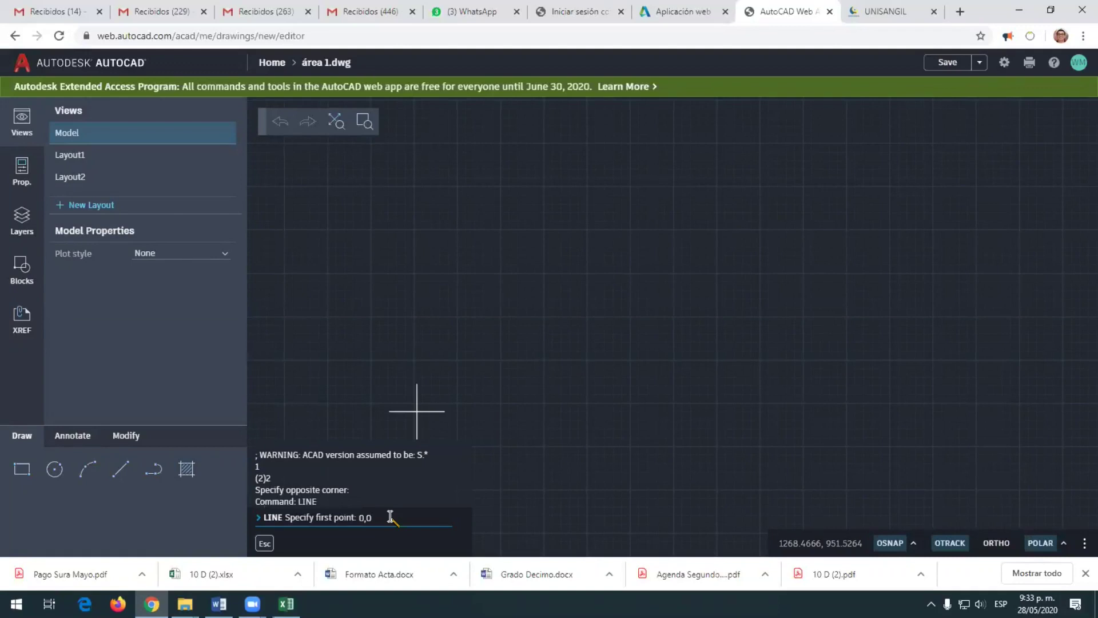
pyautogui.press('Return')
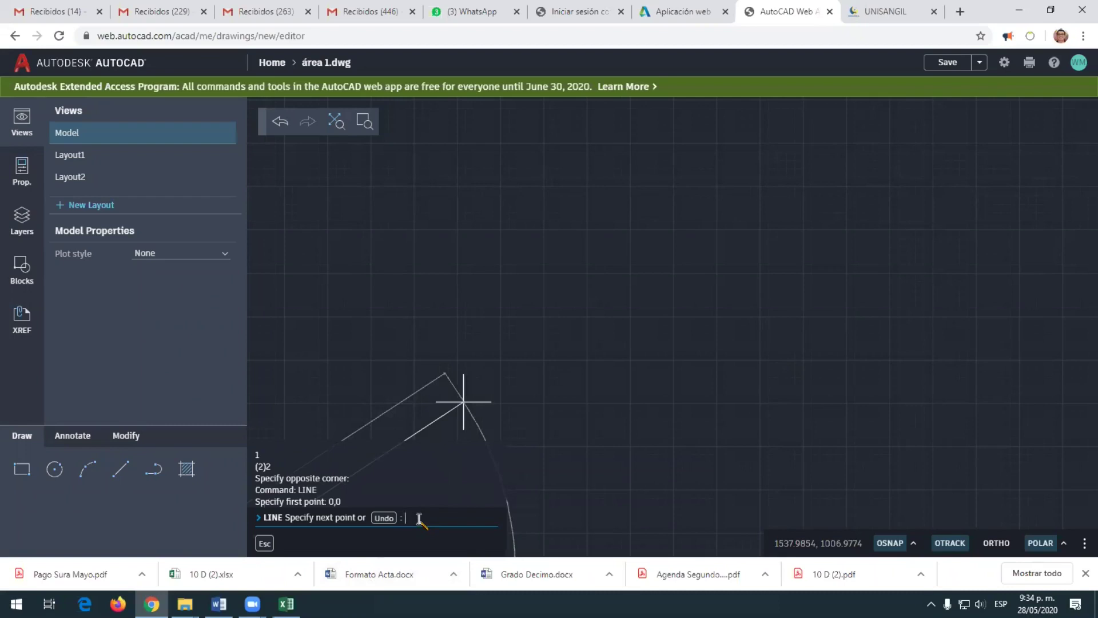
# Draw the line's first segment from the origin to the absolute point 6,3
pyautogui.moveTo(287, 603)
pyautogui.moveTo(308, 571)
pyautogui.write('6,3')
pyautogui.press('Return')
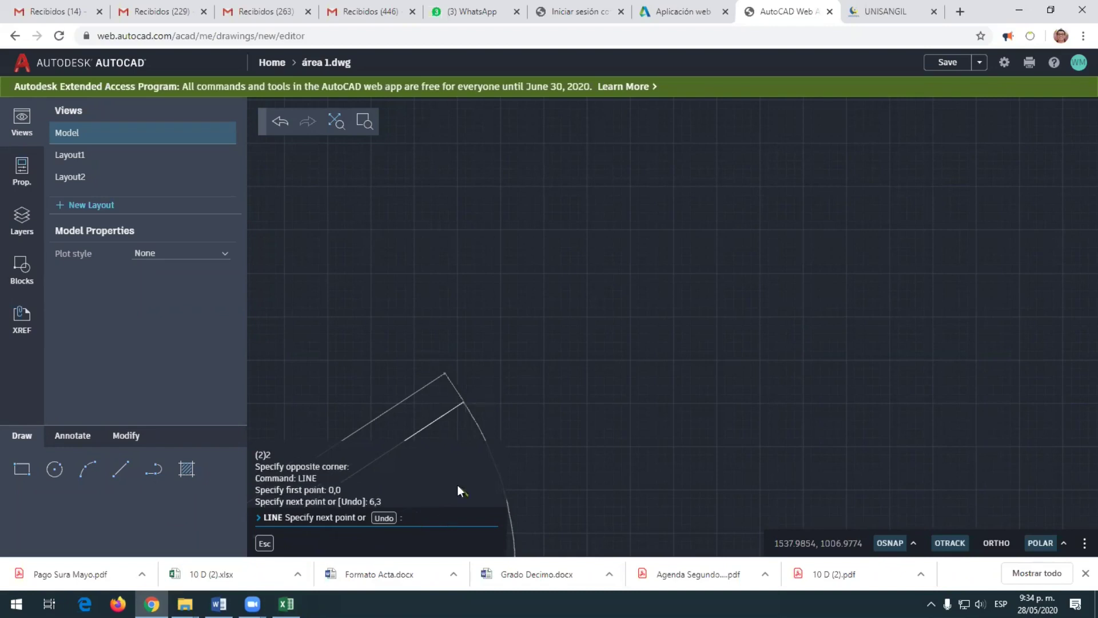
# Inspect the segment ending at 6,3 near the origin and undo it within the Line command
pyautogui.moveTo(514, 465)
pyautogui.mouseDown(button='middle')
pyautogui.moveTo(535, 360)
pyautogui.moveTo(579, 319)
pyautogui.mouseUp(button='middle')
pyautogui.scroll(-2, 579, 320)
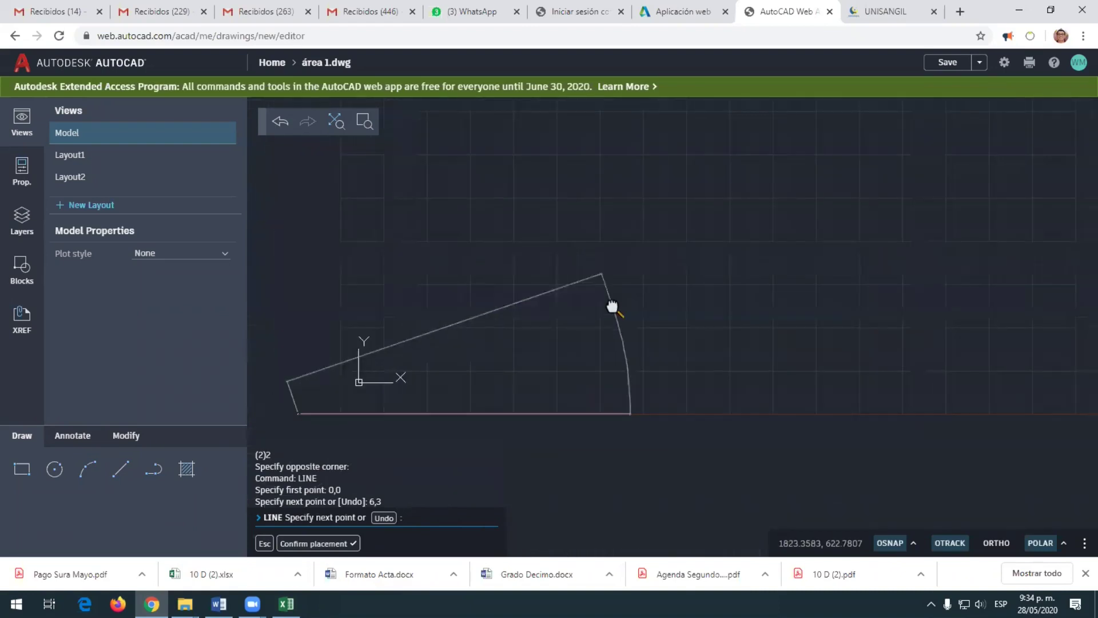
pyautogui.scroll(-3, 416, 396)
pyautogui.scroll(3, 416, 396)
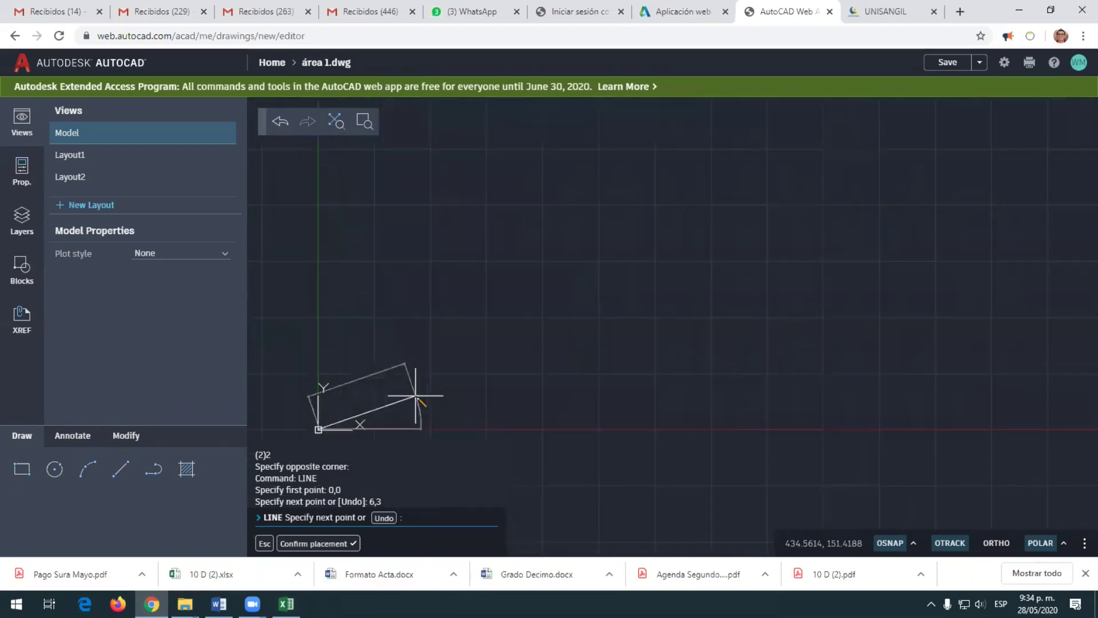
pyautogui.moveTo(416, 395); pyautogui.dragTo(553, 300, button='middle')
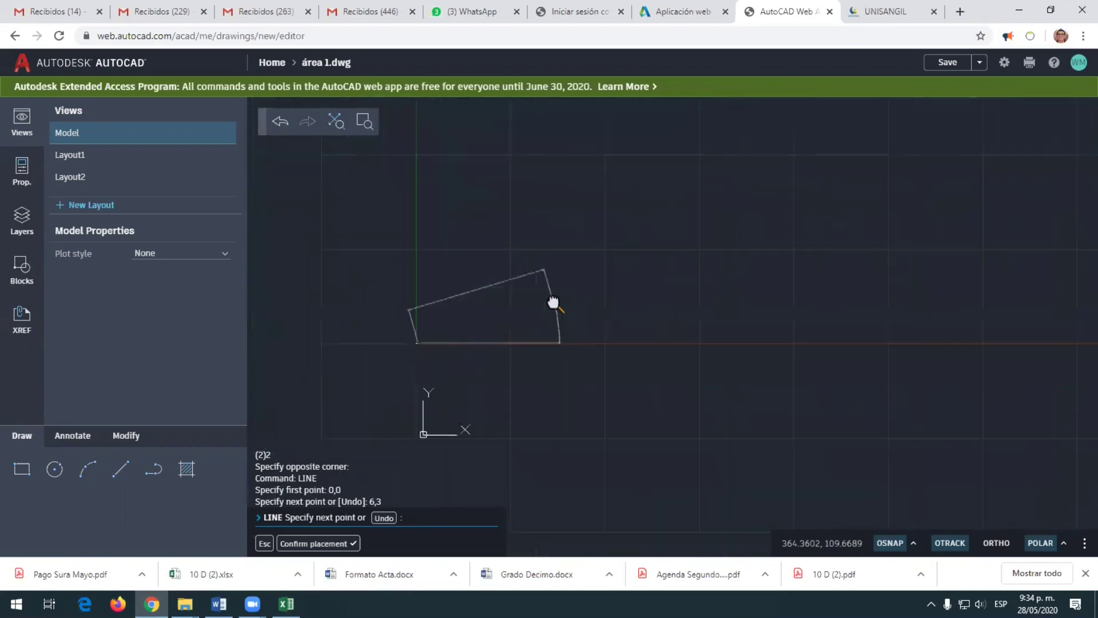
pyautogui.scroll(3, 443, 375)
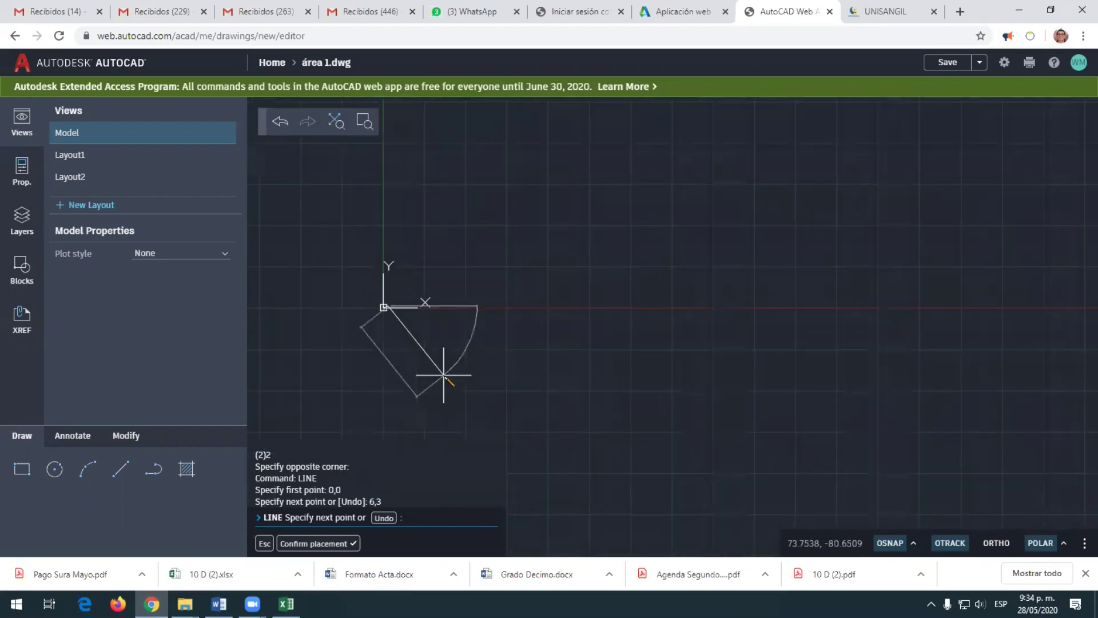
pyautogui.moveTo(444, 376); pyautogui.dragTo(397, 313, button='middle')
pyautogui.scroll(3, 395, 315)
pyautogui.moveTo(325, 262)
pyautogui.mouseDown(button='middle')
pyautogui.moveTo(424, 253)
pyautogui.moveTo(502, 262)
pyautogui.mouseUp(button='middle')
pyautogui.scroll(3, 493, 253)
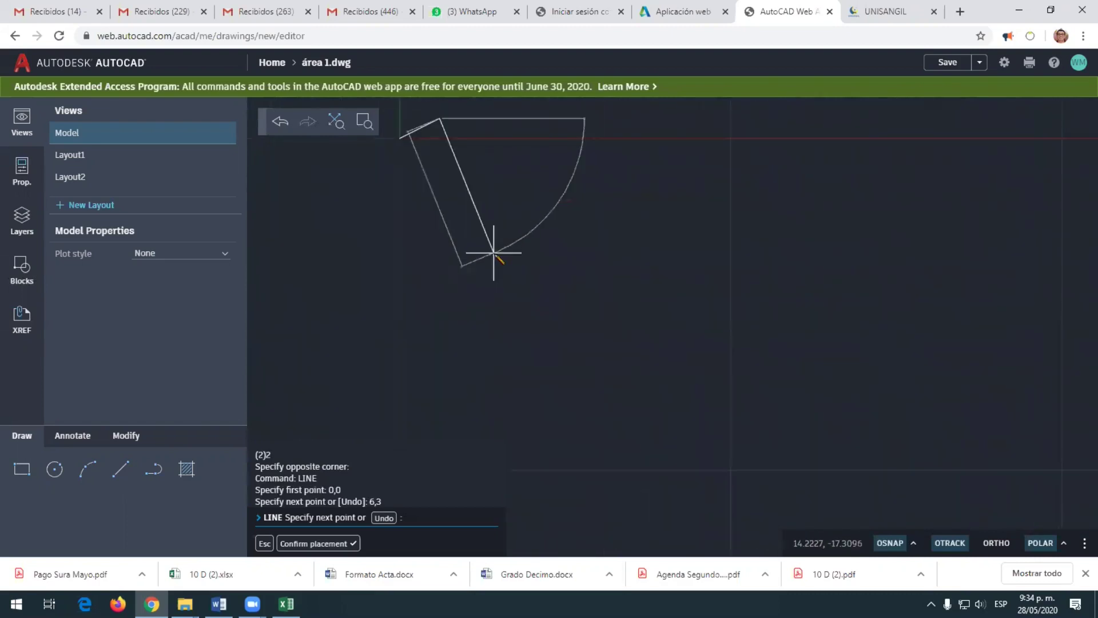
pyautogui.moveTo(461, 208); pyautogui.dragTo(503, 327, button='middle')
pyautogui.scroll(1, 504, 327)
pyautogui.scroll(2, 534, 295)
pyautogui.moveTo(431, 239); pyautogui.dragTo(538, 345, button='middle')
pyautogui.scroll(3, 579, 321)
pyautogui.moveTo(527, 323); pyautogui.dragTo(642, 380, button='middle')
pyautogui.scroll(2, 675, 361)
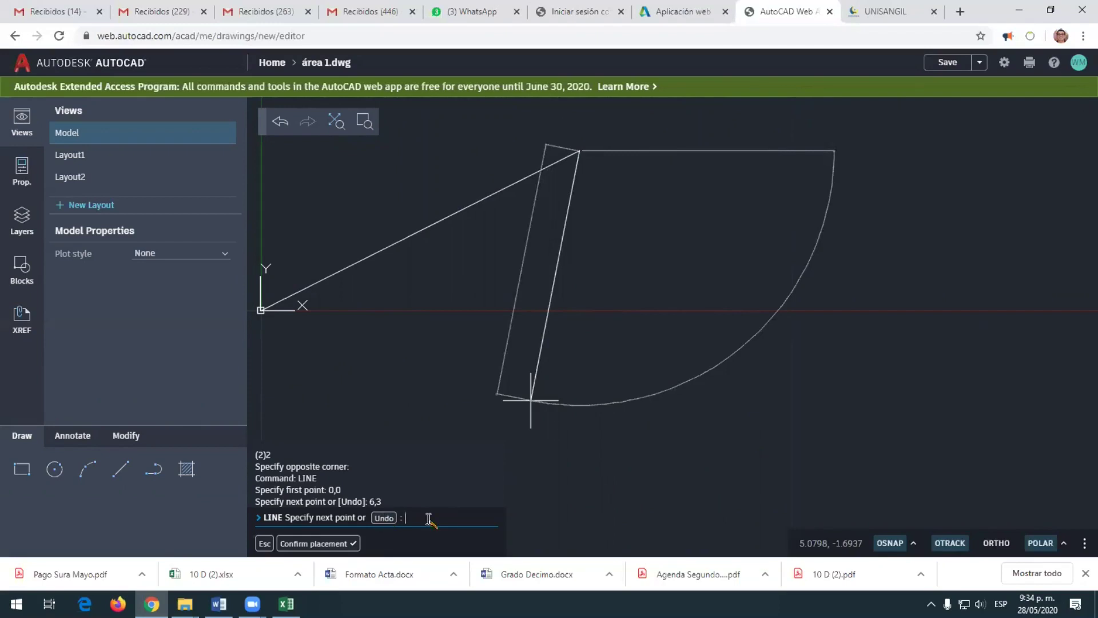
pyautogui.write('u')
pyautogui.press('Return')
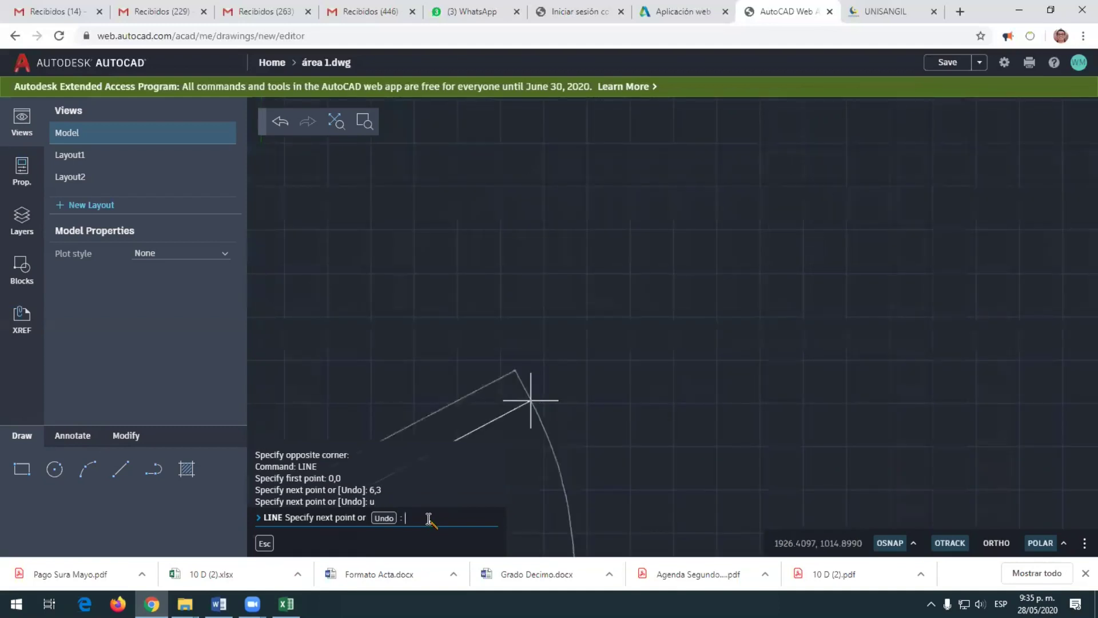
# Draw the first segment of the outline from the origin to the absolute point 3,6
pyautogui.moveTo(500, 452)
pyautogui.mouseDown(button='middle')
pyautogui.moveTo(578, 371)
pyautogui.moveTo(675, 200)
pyautogui.moveTo(731, 189)
pyautogui.mouseUp(button='middle')
pyautogui.scroll(1, 420, 334)
pyautogui.scroll(3, 392, 352)
pyautogui.moveTo(393, 352)
pyautogui.mouseDown(button='middle')
pyautogui.moveTo(490, 294)
pyautogui.moveTo(657, 282)
pyautogui.mouseUp(button='middle')
pyautogui.scroll(4, 567, 280)
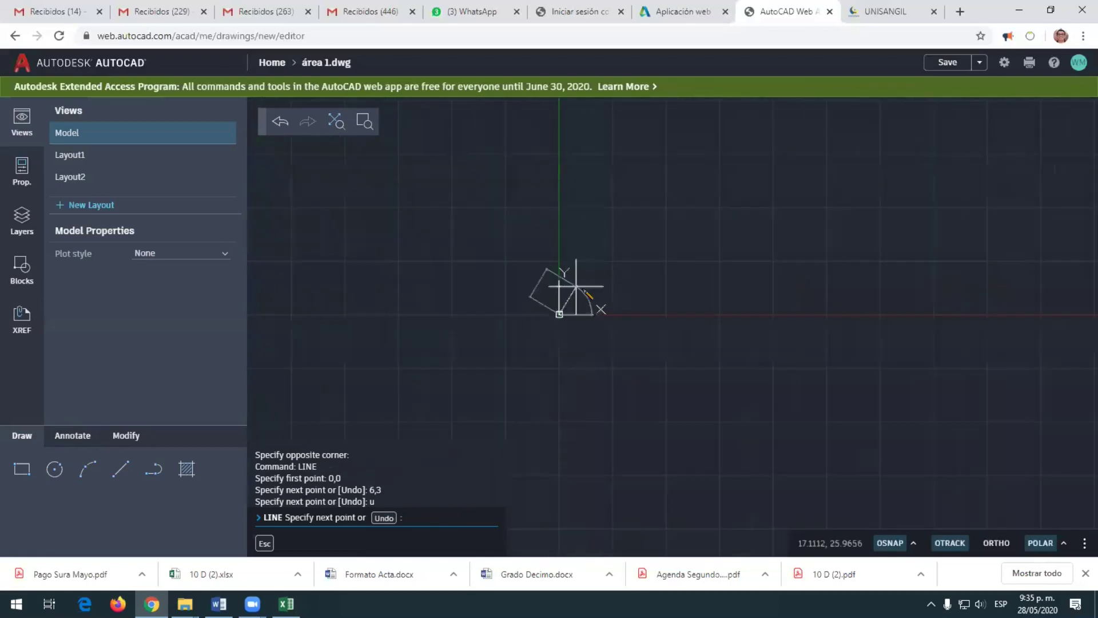
pyautogui.scroll(2, 584, 288)
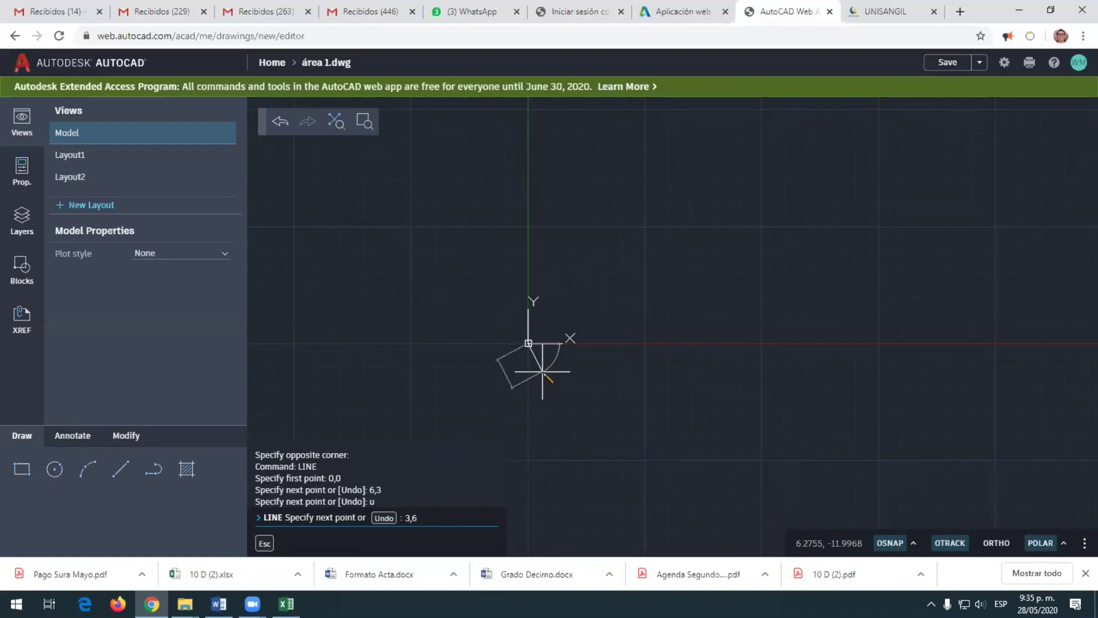
pyautogui.press('Return')
pyautogui.scroll(3, 552, 314)
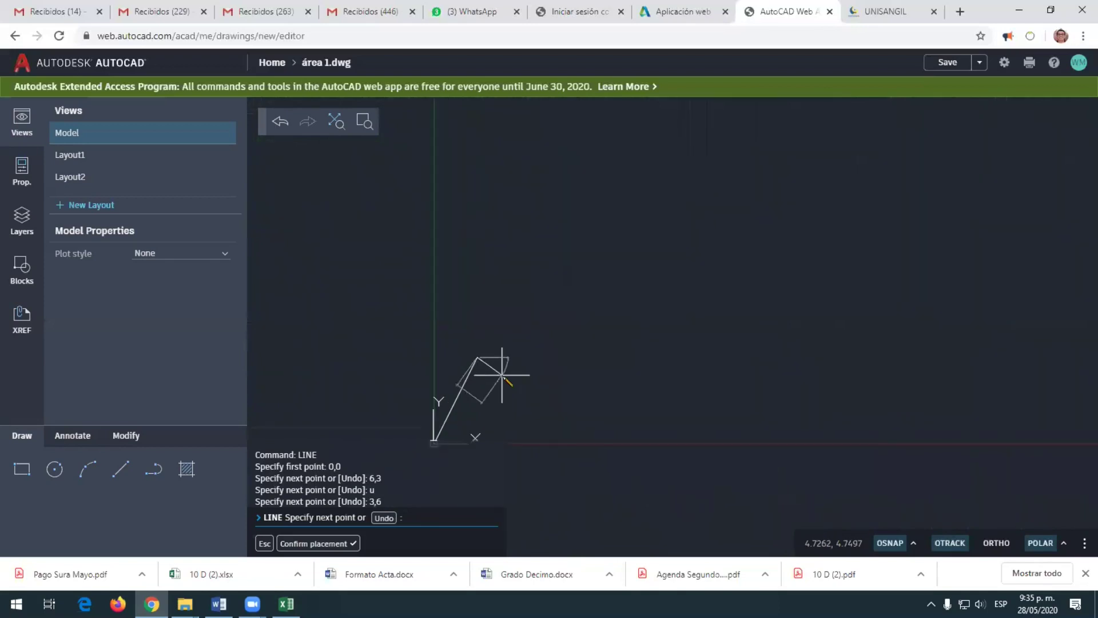
pyautogui.moveTo(502, 375); pyautogui.dragTo(530, 296, button='middle')
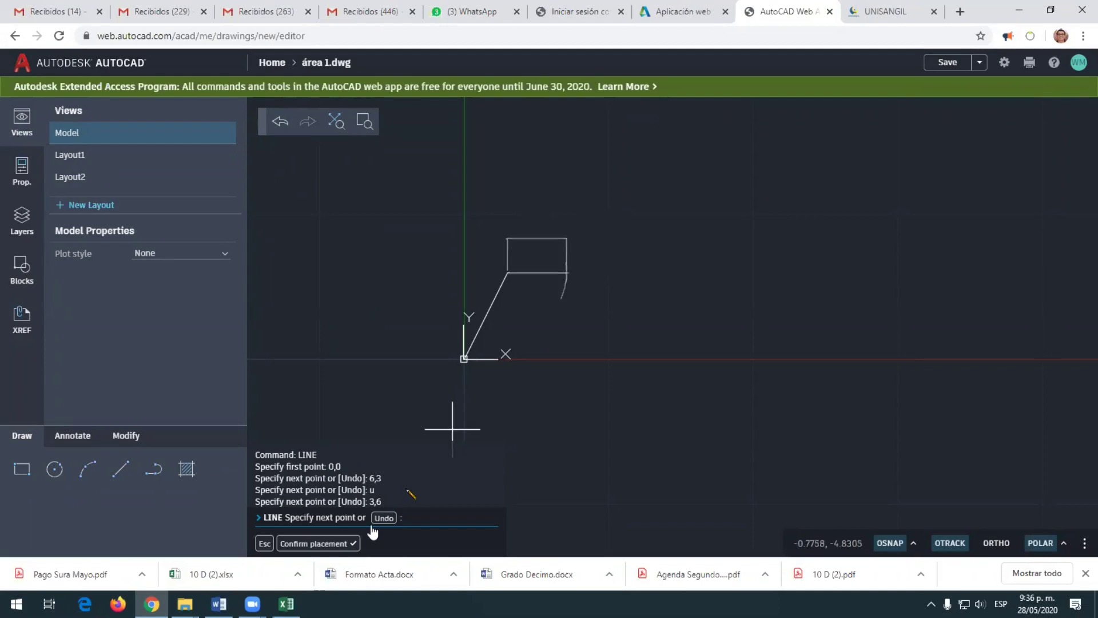
# Consult the polygon graph in the Integrales workbook in Excel and draw the second segment to the absolute point 5,4 in AutoCAD
pyautogui.moveTo(286, 604)
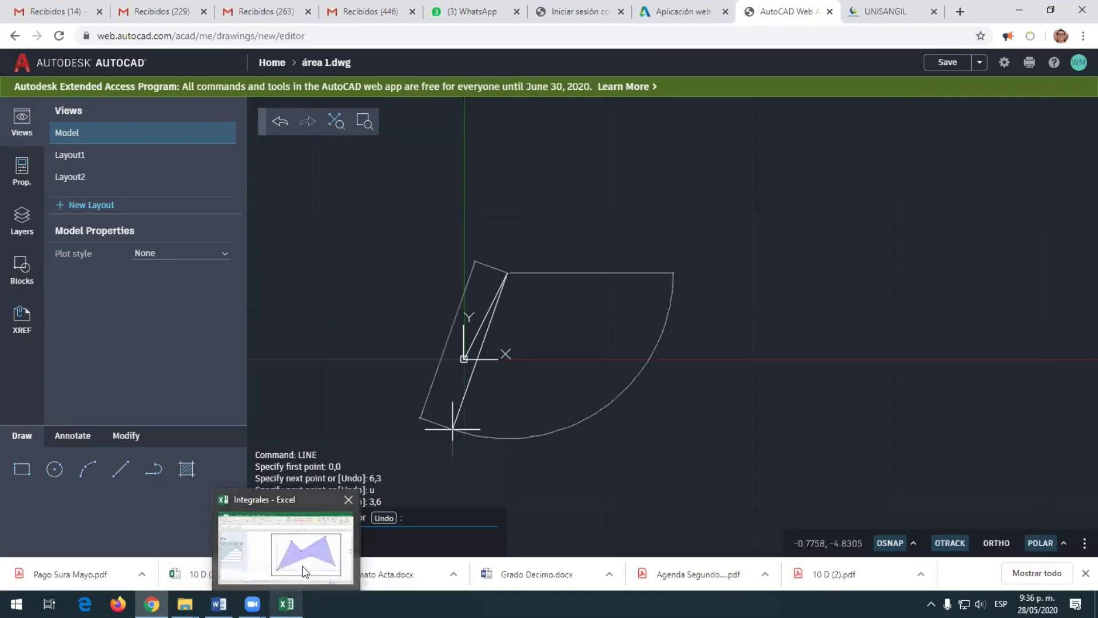
pyautogui.moveTo(302, 565)
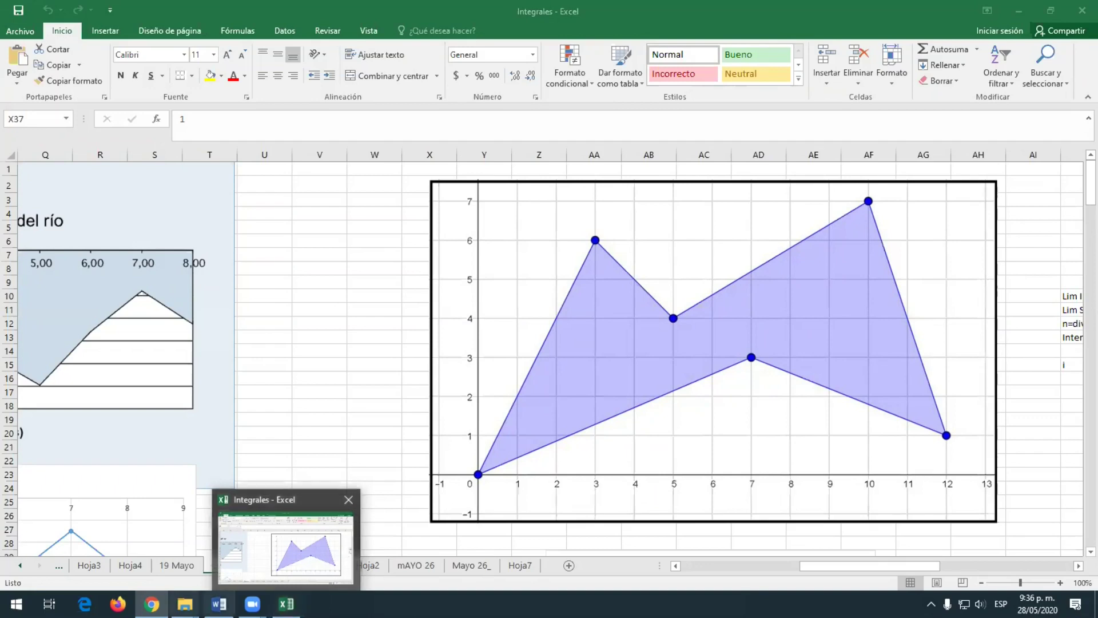
pyautogui.click(151, 604)
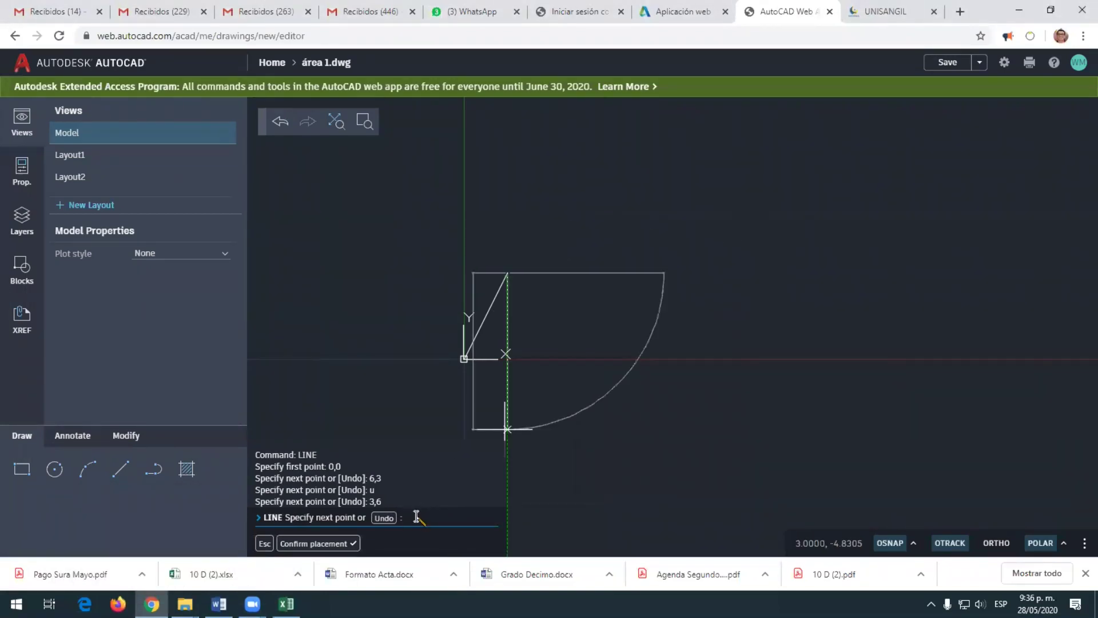
pyautogui.write('5,6')
pyautogui.press('Return')
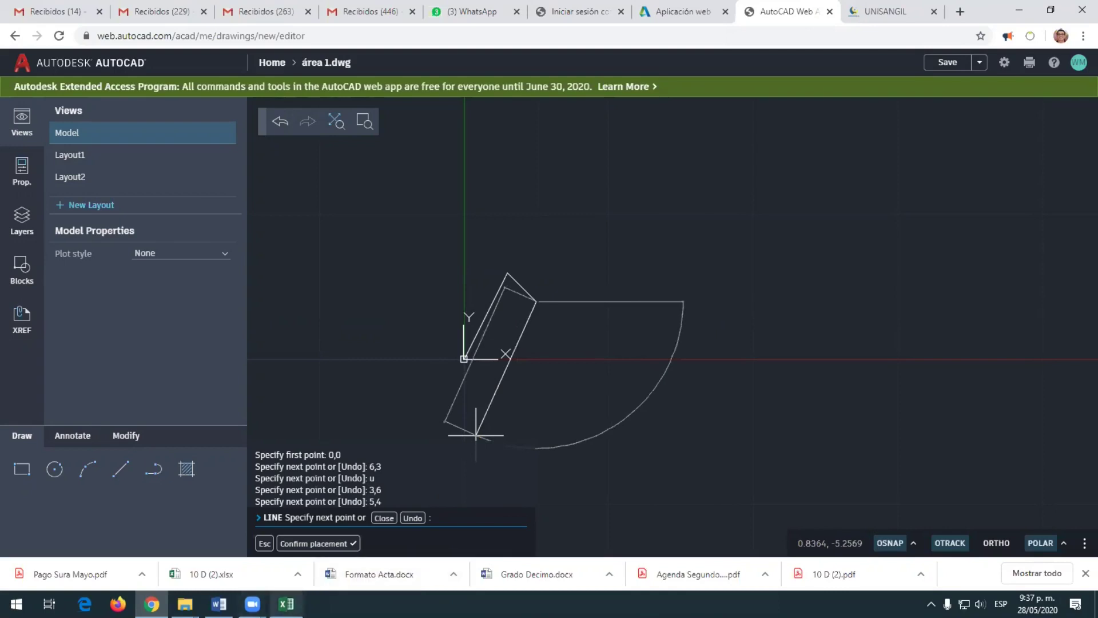
# Check the polygon graph in Excel again and draw the third segment in AutoCAD with the relative coordinates @5,3
pyautogui.click(286, 603)
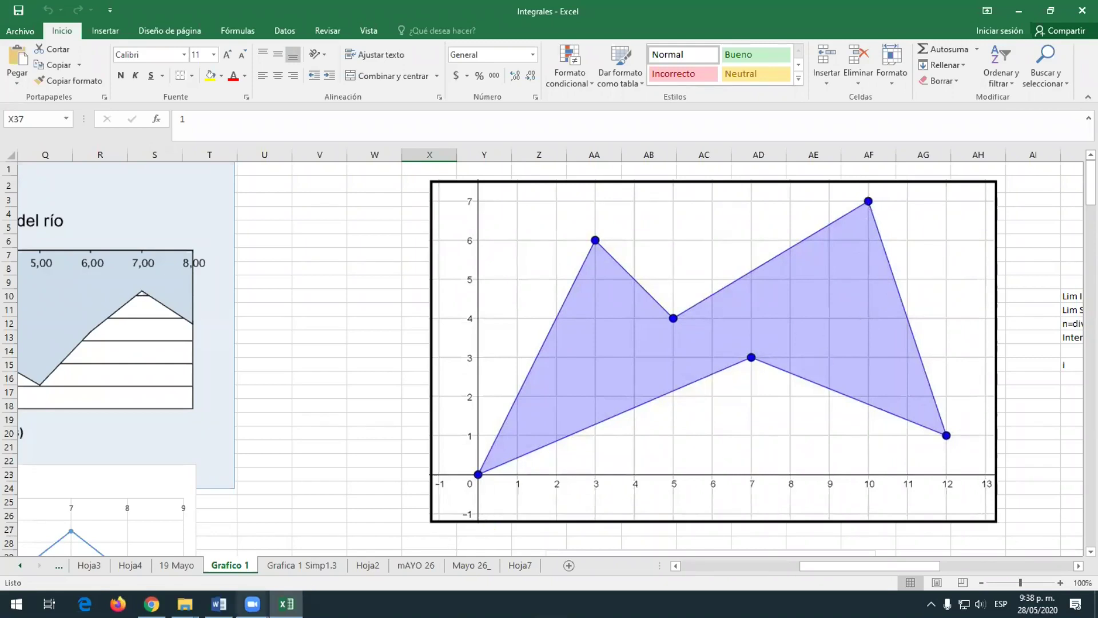
pyautogui.moveTo(151, 603)
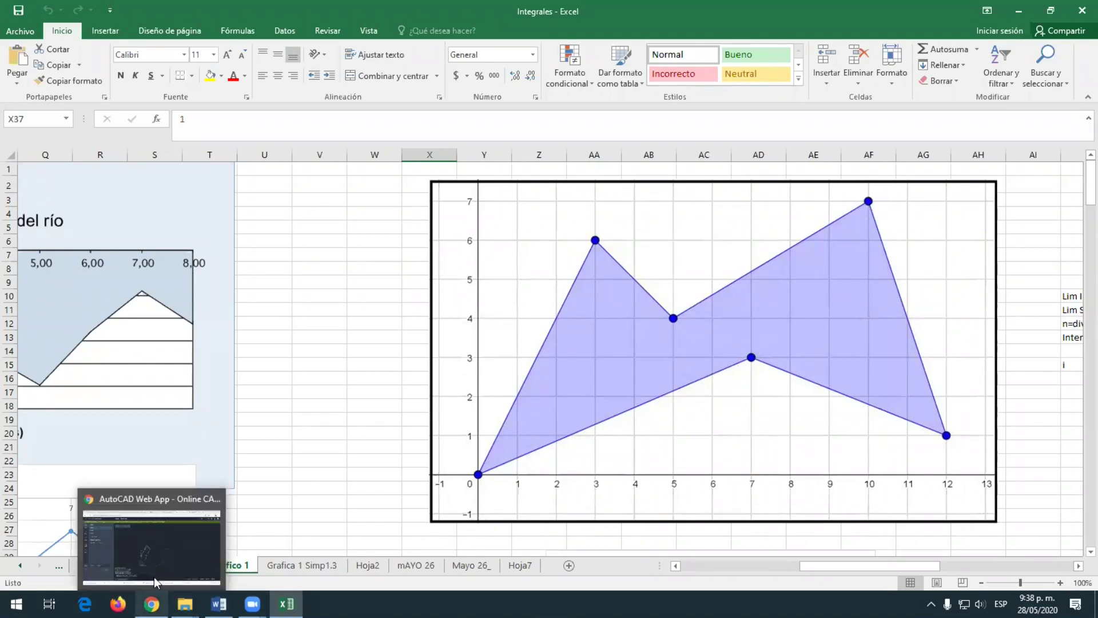
pyautogui.click(153, 577)
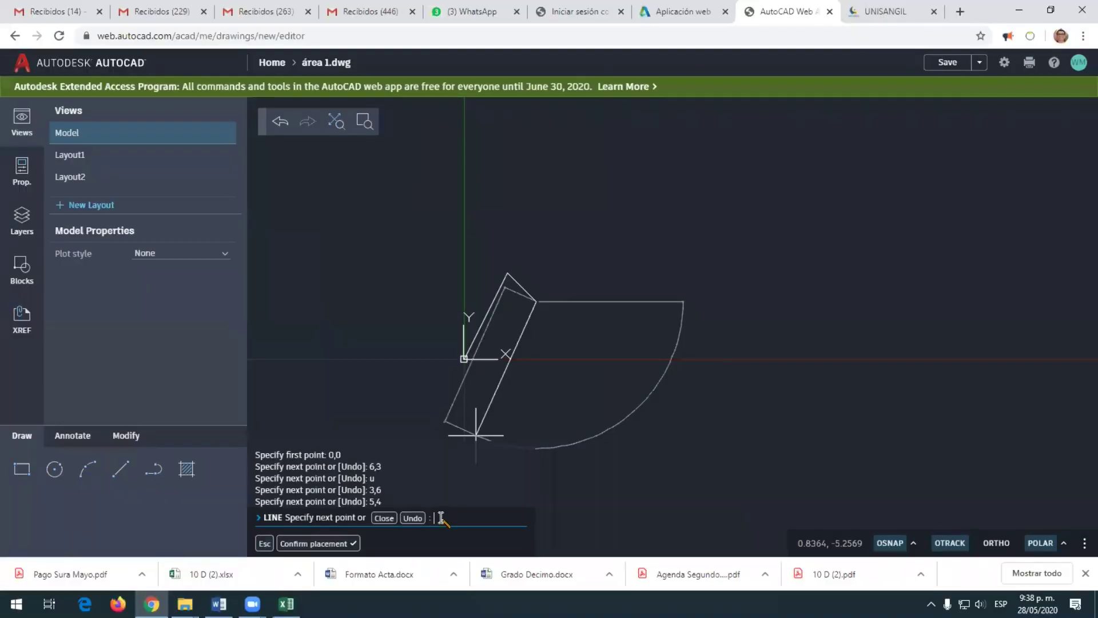
pyautogui.write('@5,3')
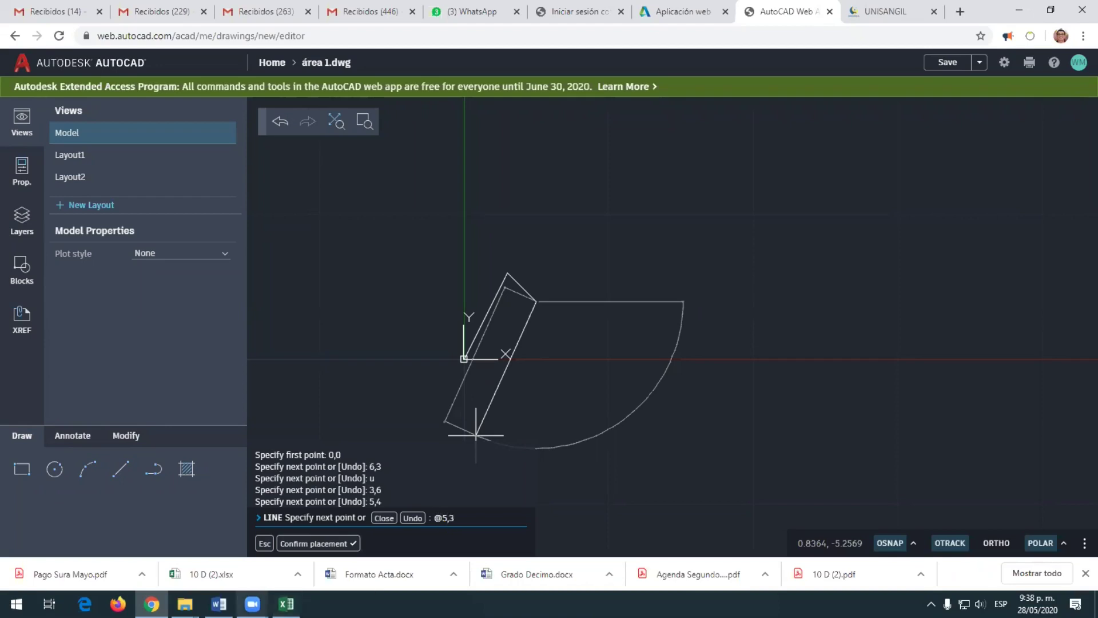
pyautogui.moveTo(252, 603)
pyautogui.moveTo(286, 603)
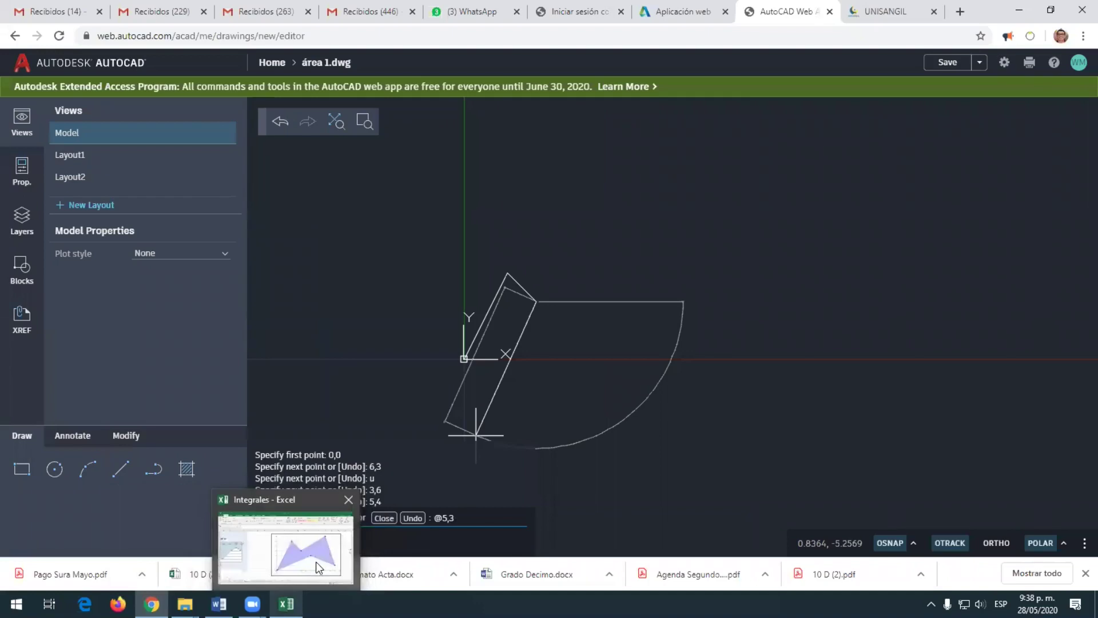
pyautogui.moveTo(318, 567)
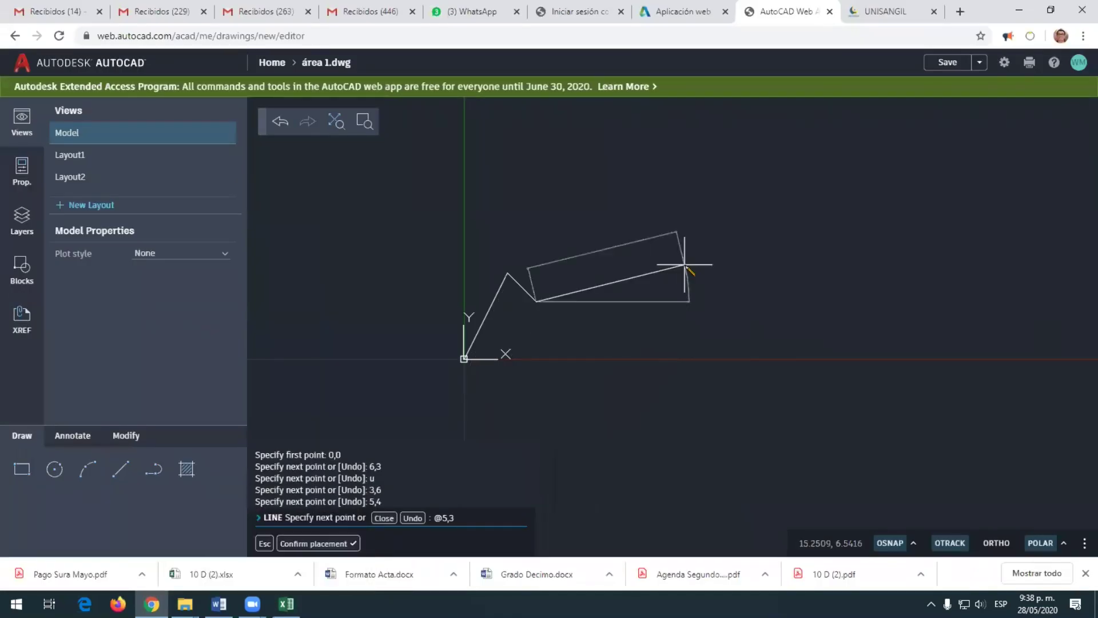
pyautogui.press('Return')
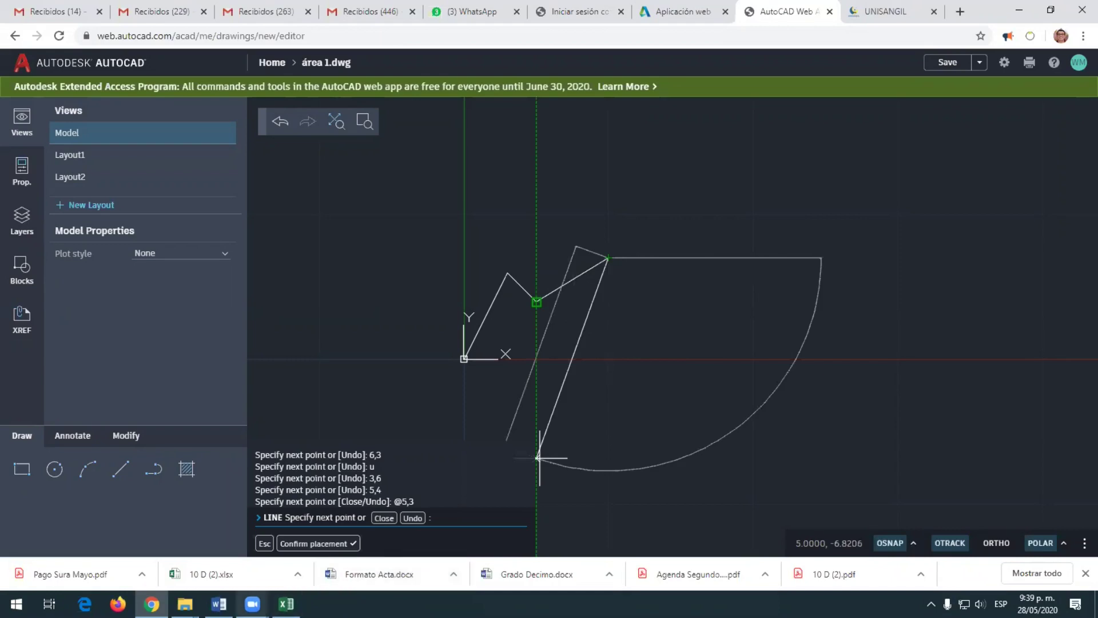
# Consult the polygon graph in Excel and try to draw the fourth segment in AutoCAD with the relative coordinates @2,-7
pyautogui.moveTo(252, 604)
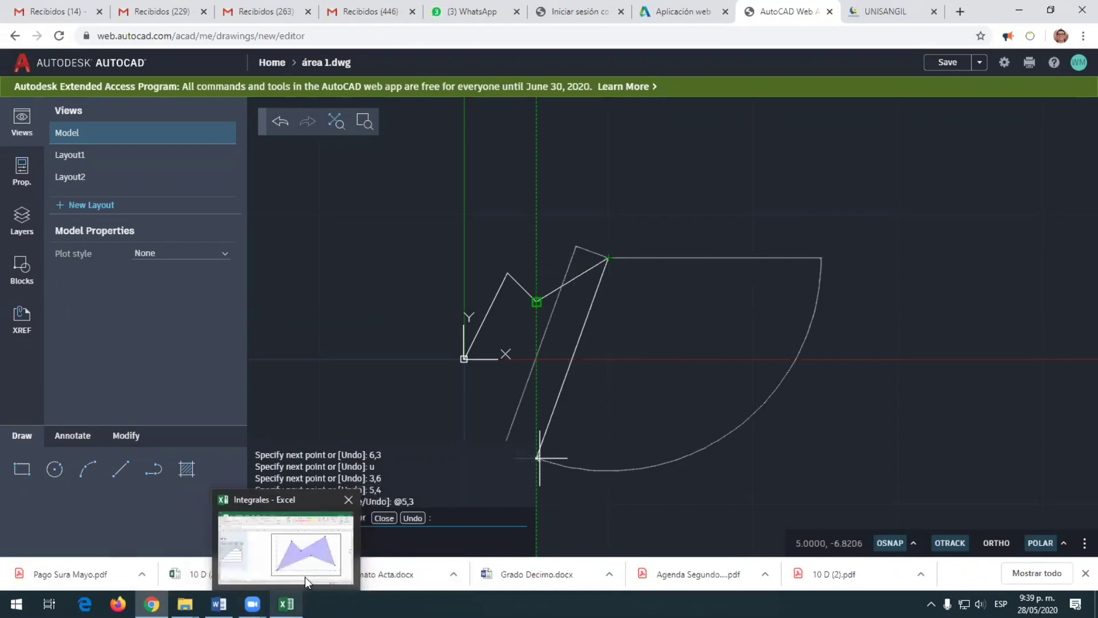
pyautogui.click(304, 577)
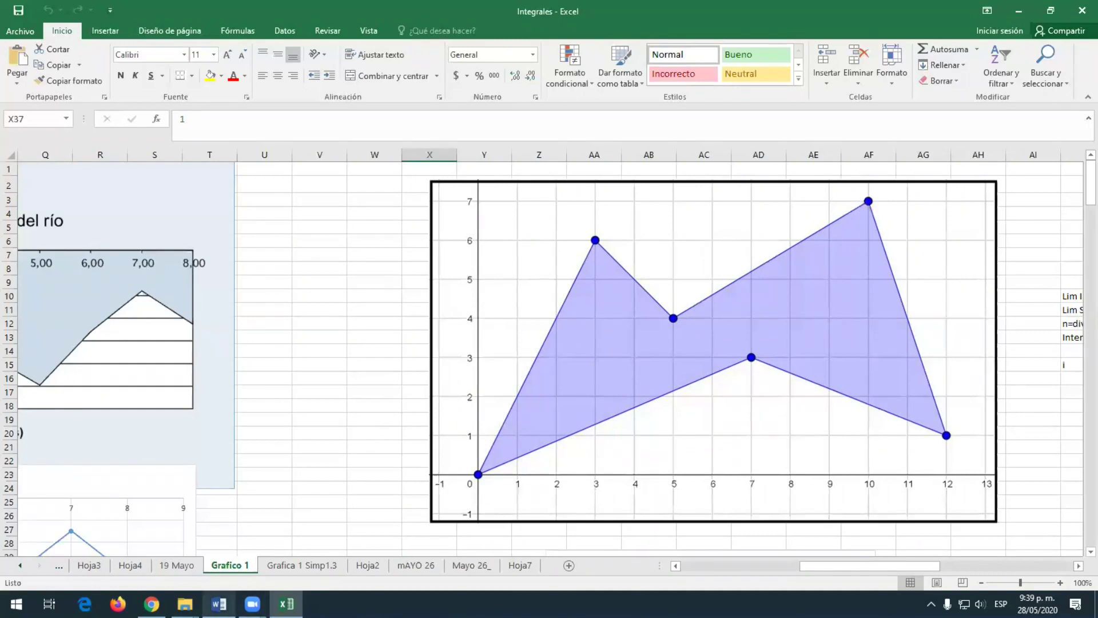
pyautogui.moveTo(151, 603)
pyautogui.click(164, 567)
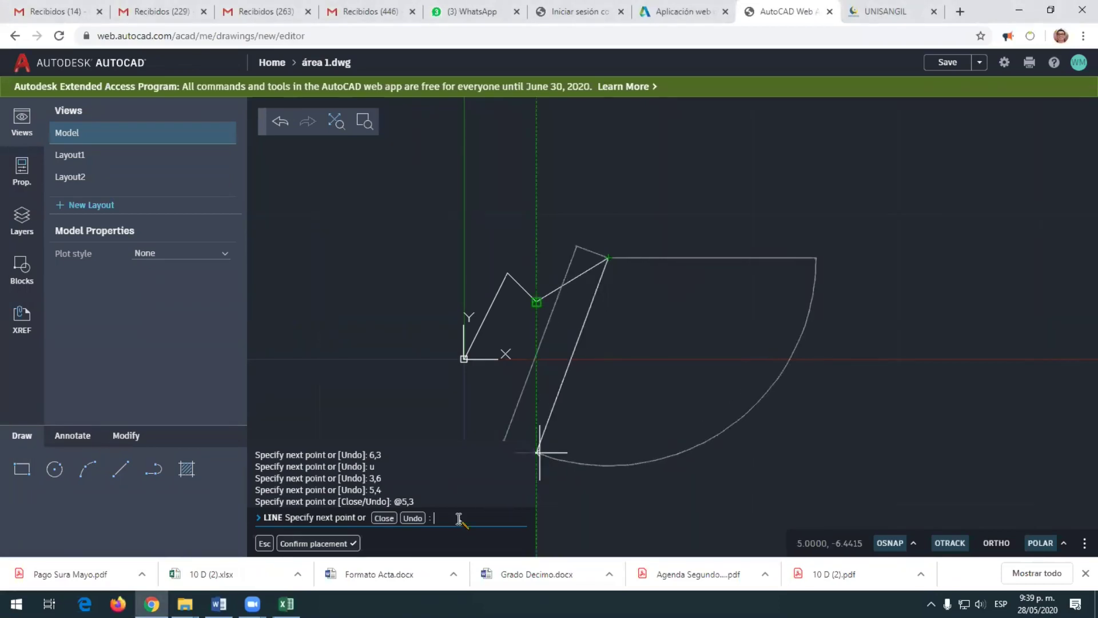
pyautogui.write('@2,-7')
pyautogui.press('Return')
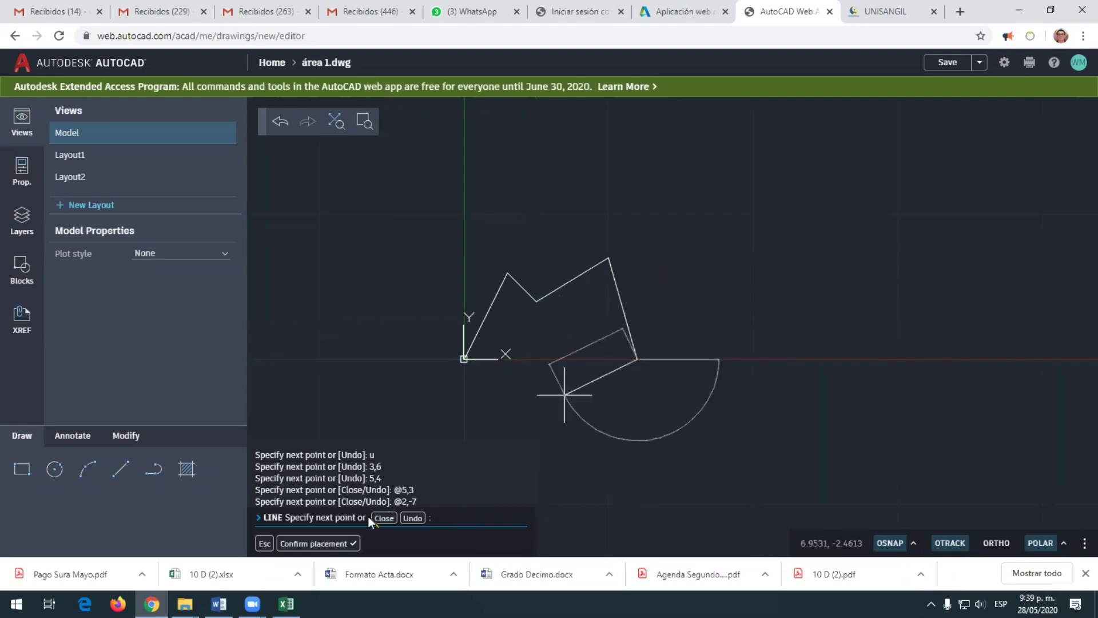
# Recheck the polygon graph in Excel, then undo the fourth segment in AutoCAD and redraw it with the relative coordinates @2,-6
pyautogui.moveTo(286, 603)
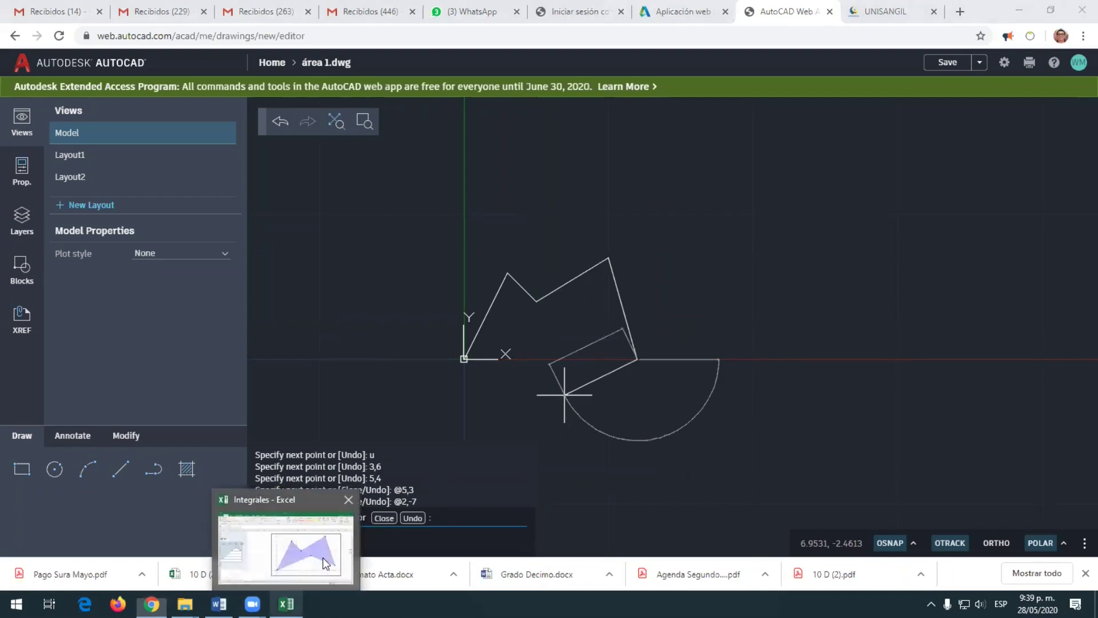
pyautogui.click(324, 563)
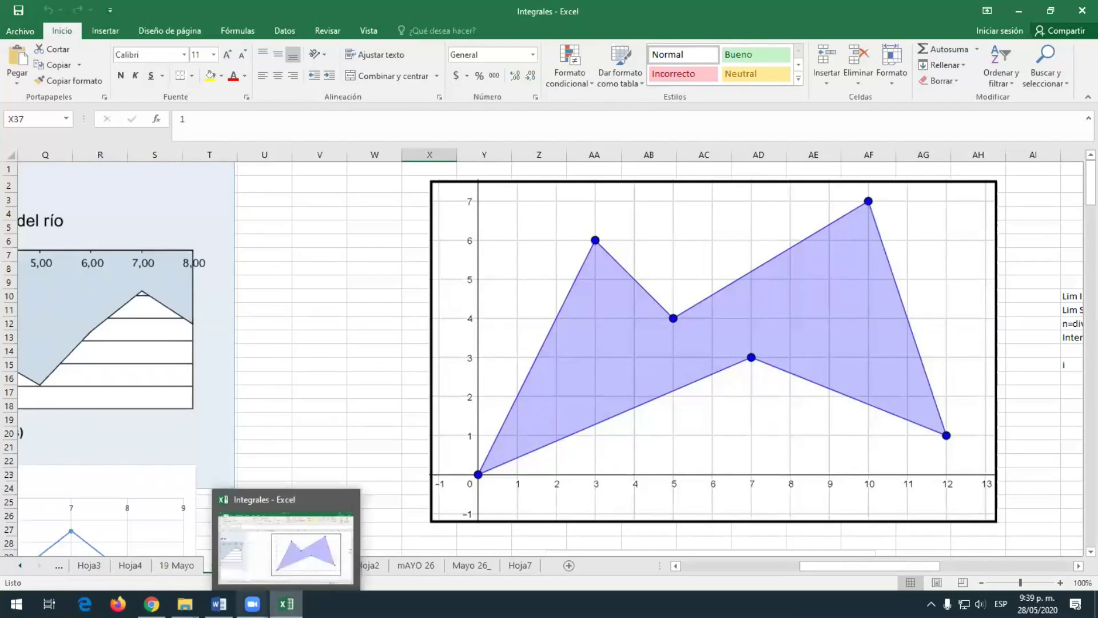
pyautogui.moveTo(252, 603)
pyautogui.moveTo(152, 604)
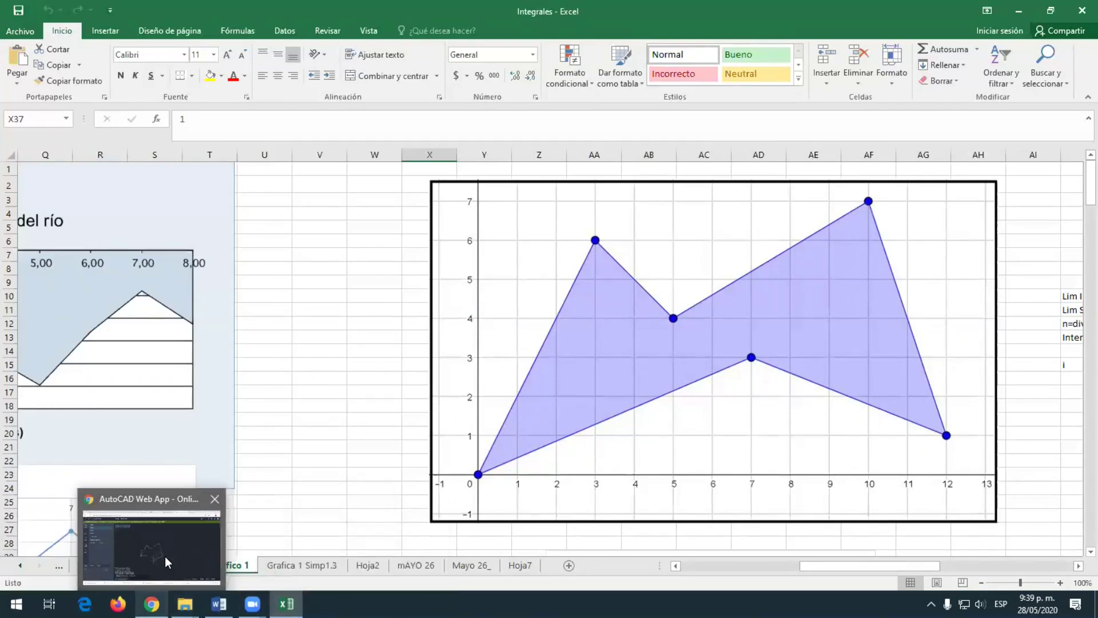
pyautogui.click(165, 556)
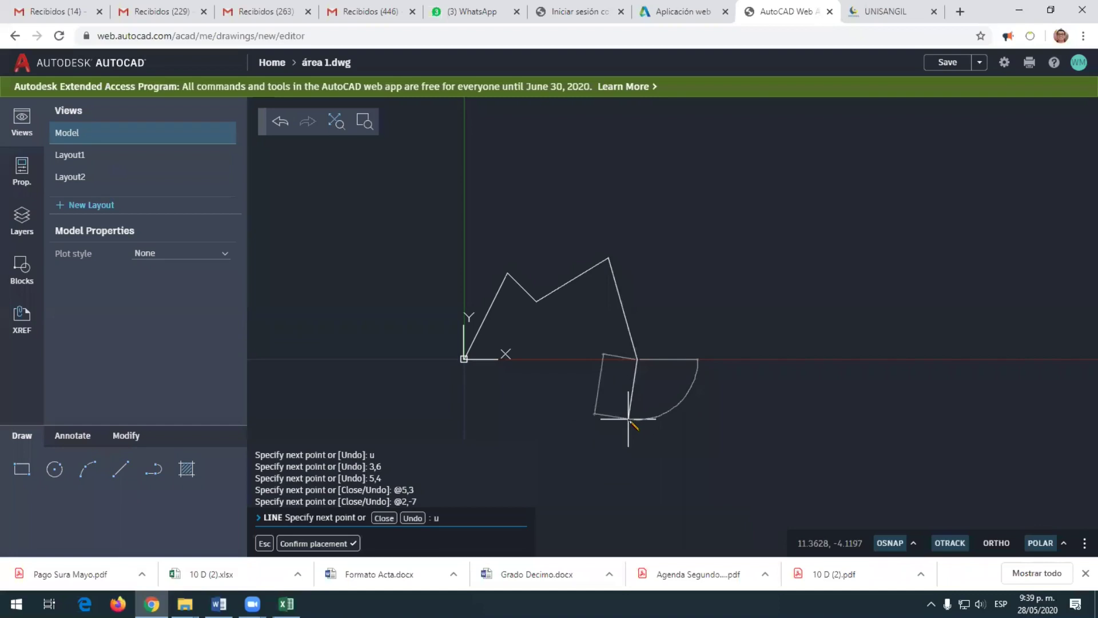
pyautogui.press('Return')
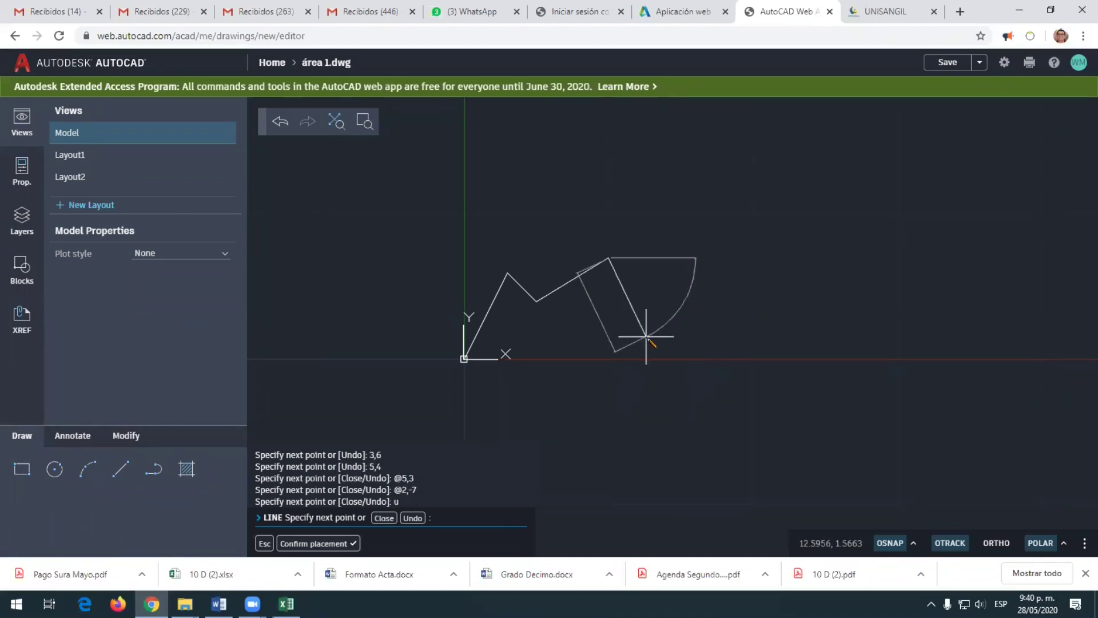
pyautogui.write('@2,-6')
pyautogui.press('Return')
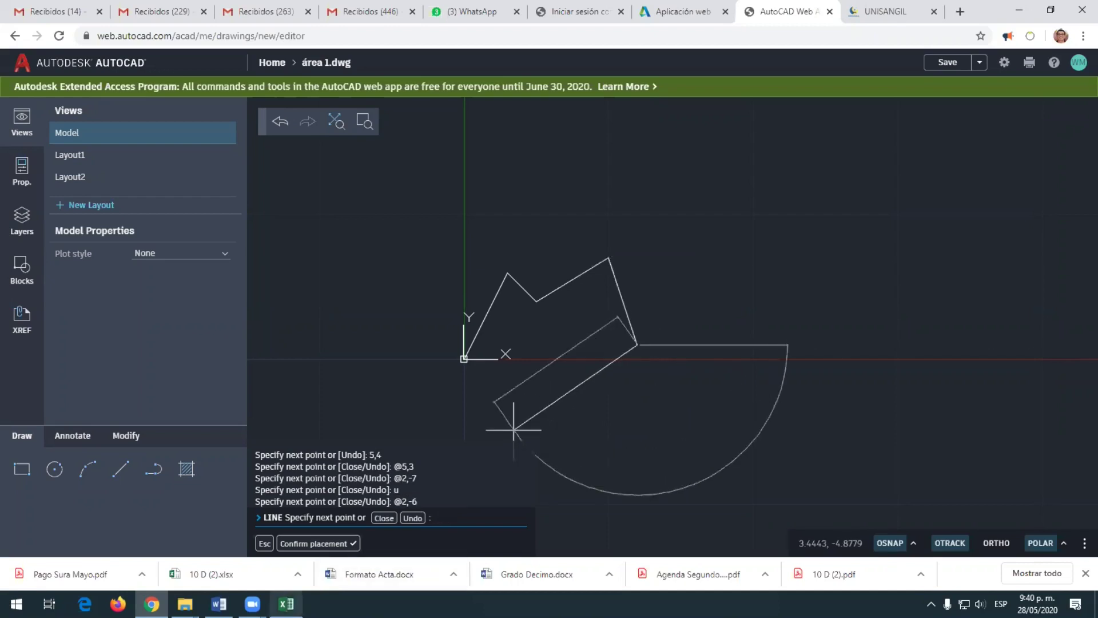
# Consult the polygon graph in Excel for the next vertex and draw the fifth segment in AutoCAD with the relative coordinates @-5,2
pyautogui.moveTo(286, 604)
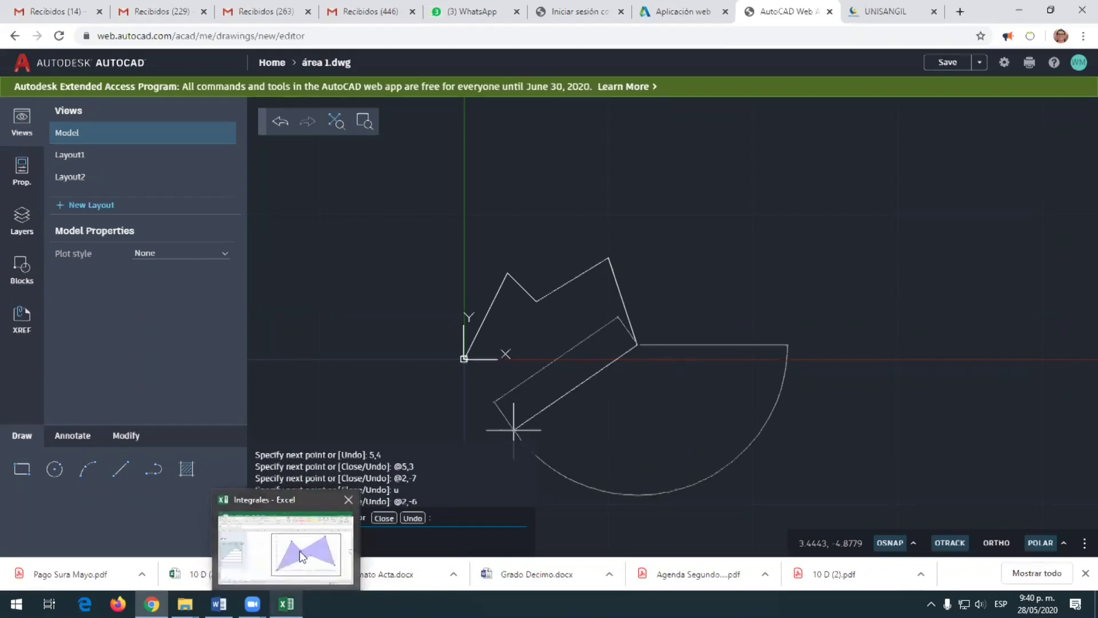
pyautogui.click(303, 556)
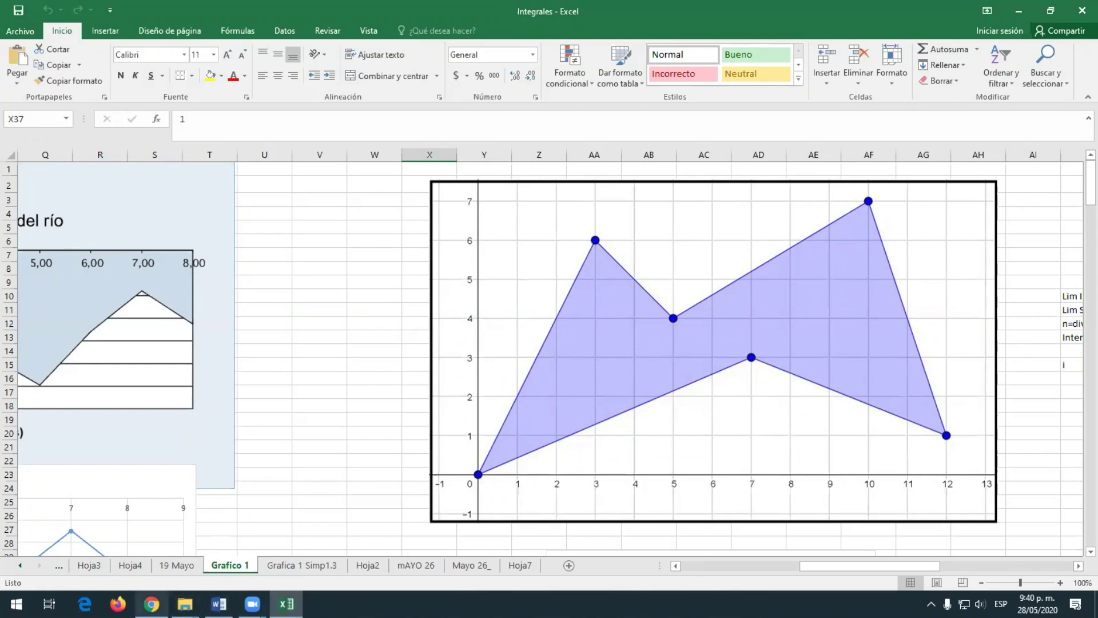
pyautogui.moveTo(151, 603)
pyautogui.moveTo(169, 556)
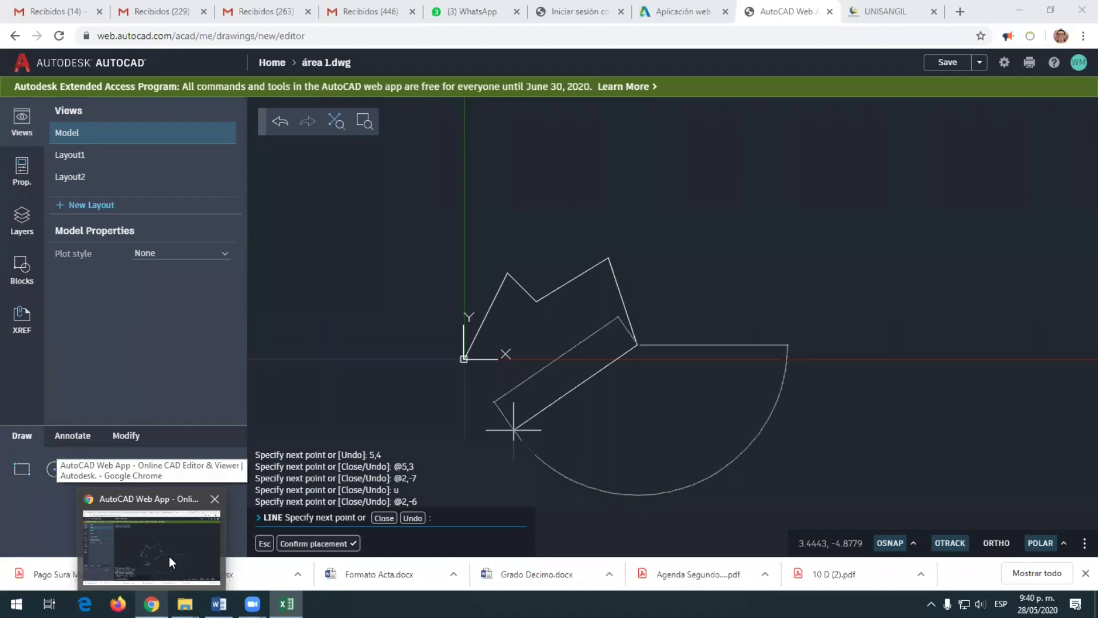
pyautogui.moveTo(253, 603)
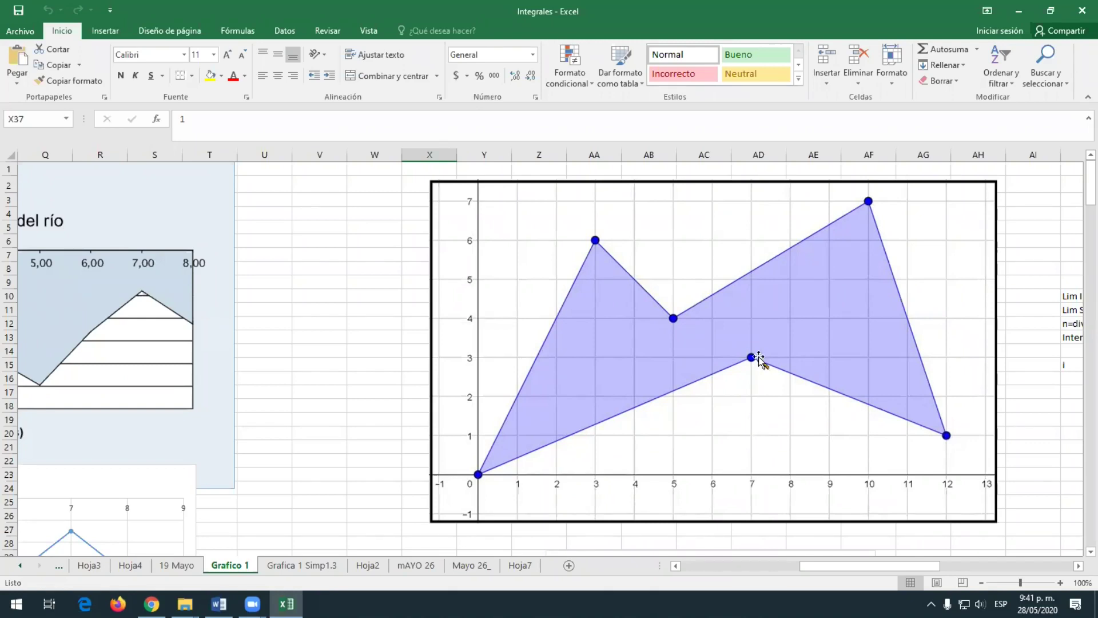
pyautogui.click(152, 604)
pyautogui.click(437, 518)
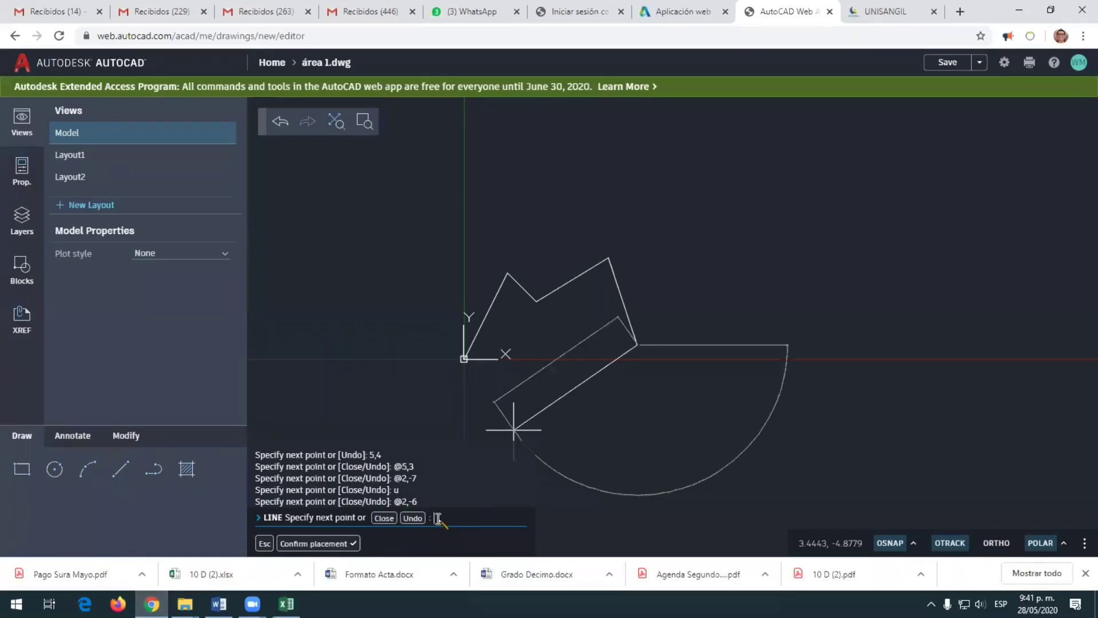
pyautogui.write('@-5,2')
pyautogui.press('Return')
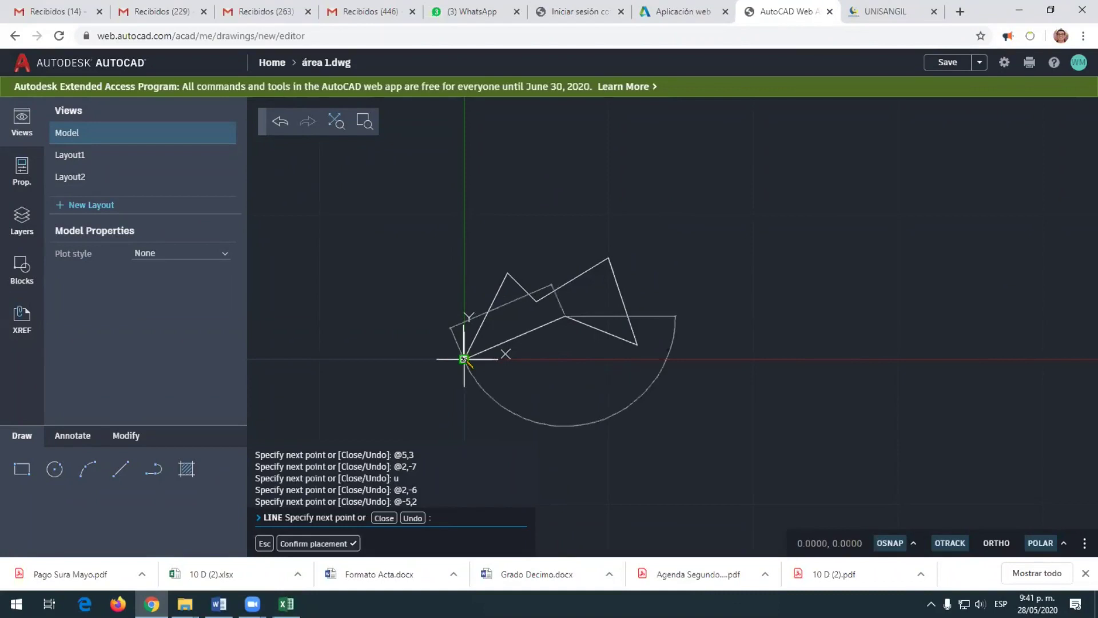
# Close the outline by drawing the last segment to the absolute point 0,0 and end the Line command
pyautogui.scroll(5, 464, 359)
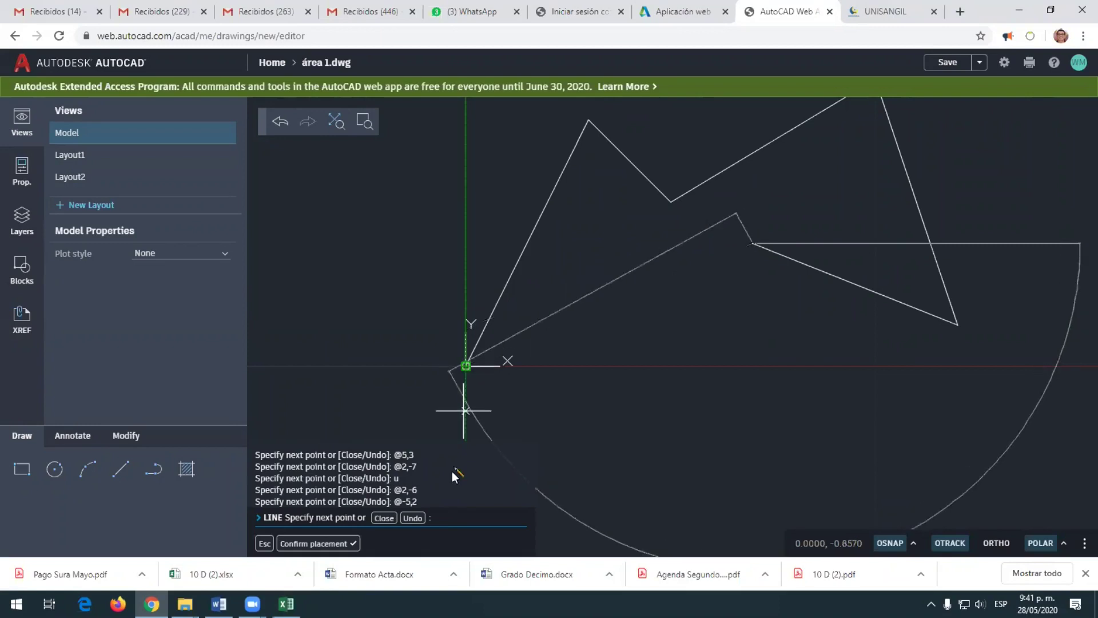
pyautogui.write('0')
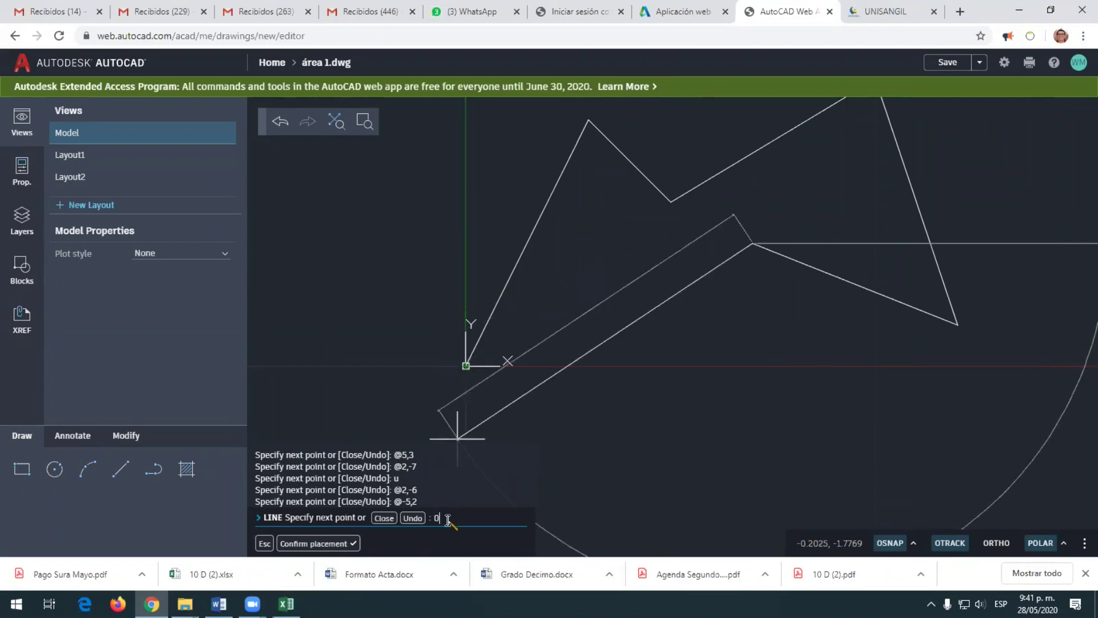
pyautogui.write(',0')
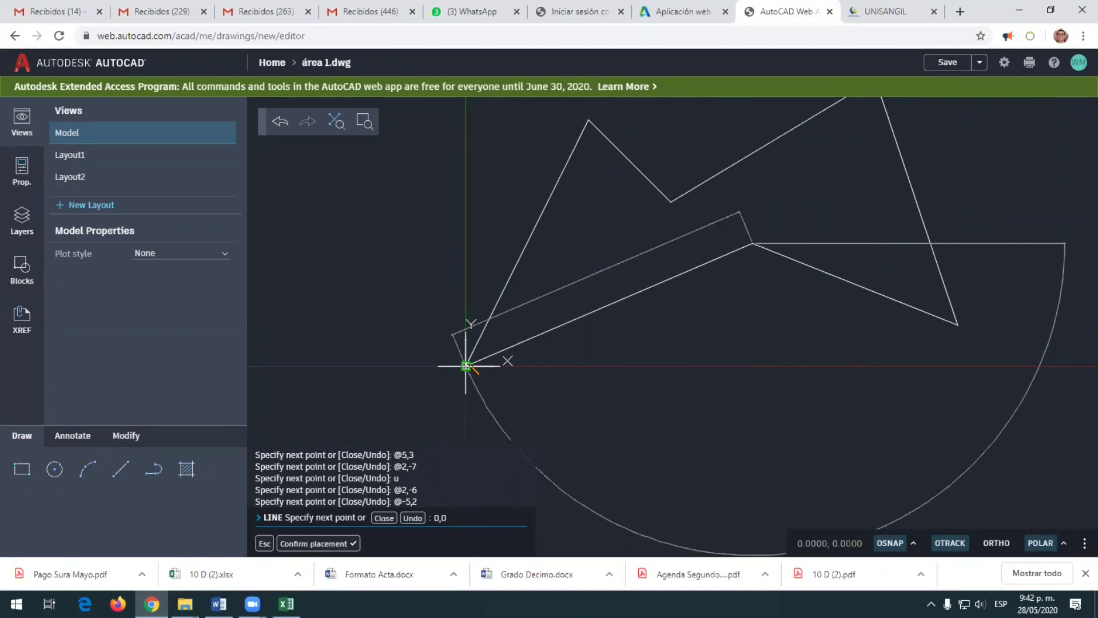
pyautogui.press('Return')
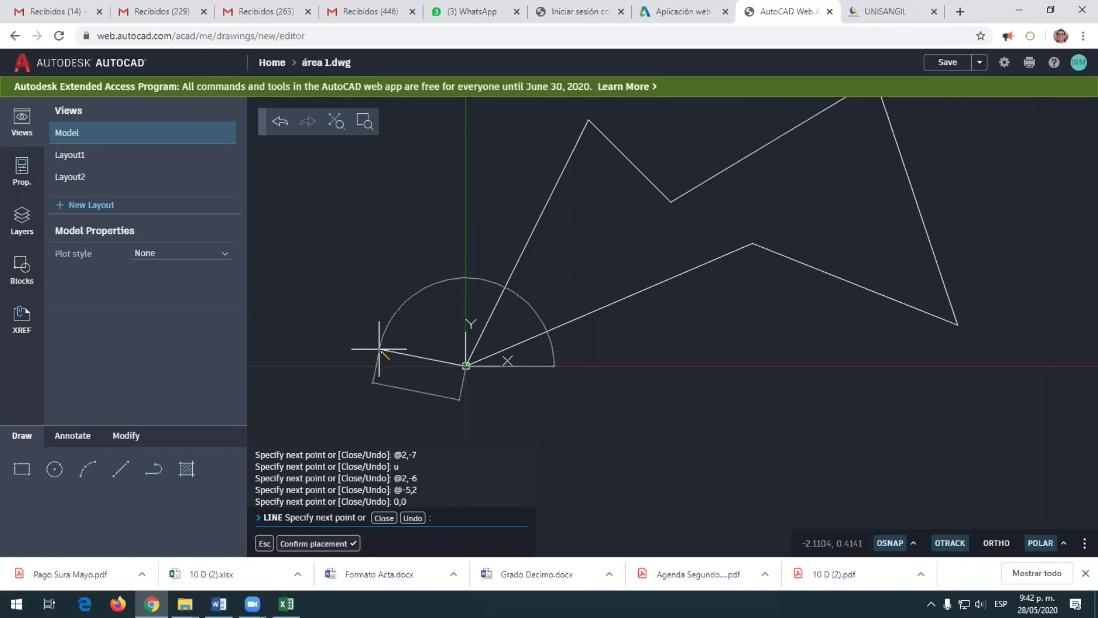
pyautogui.press('Return')
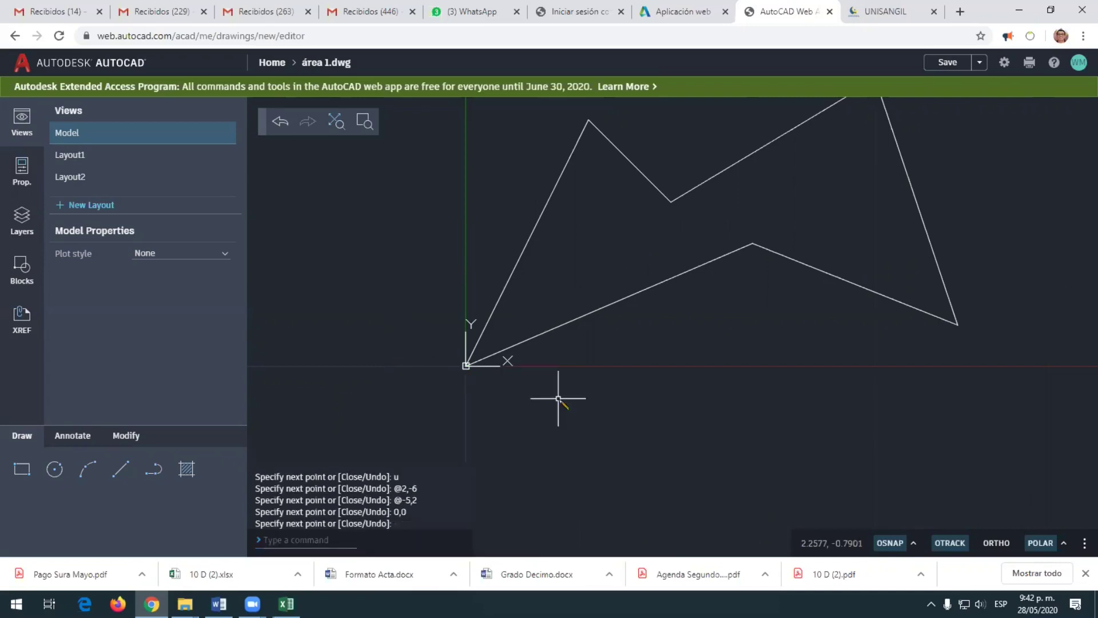
# Select the outline's segments one after another to check whether they are separate objects, and clear the selection
pyautogui.click(505, 280)
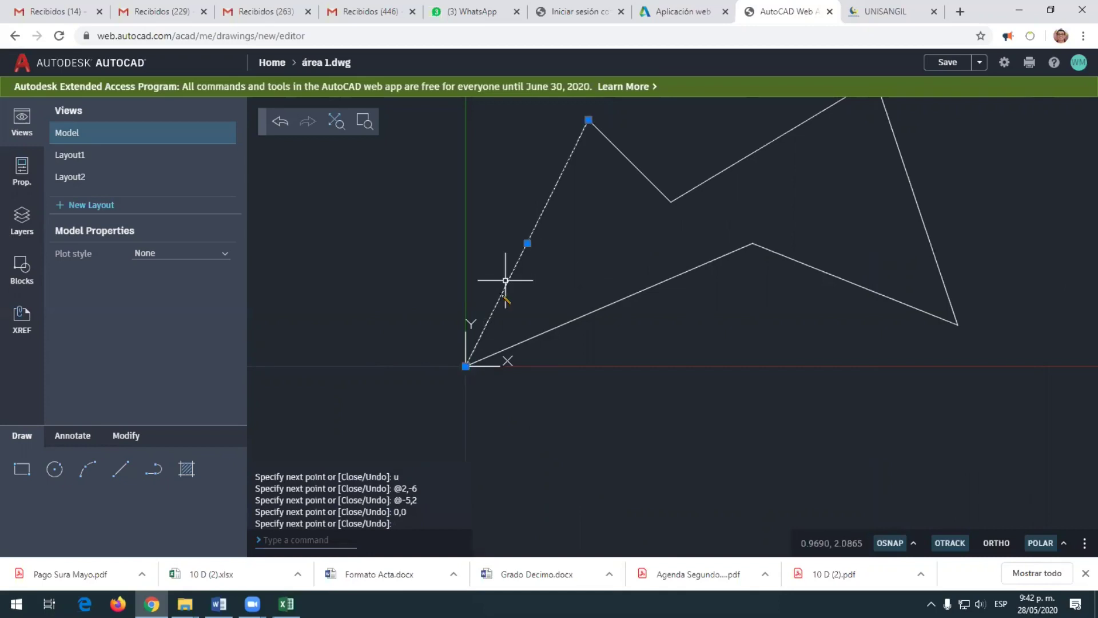
pyautogui.click(653, 182)
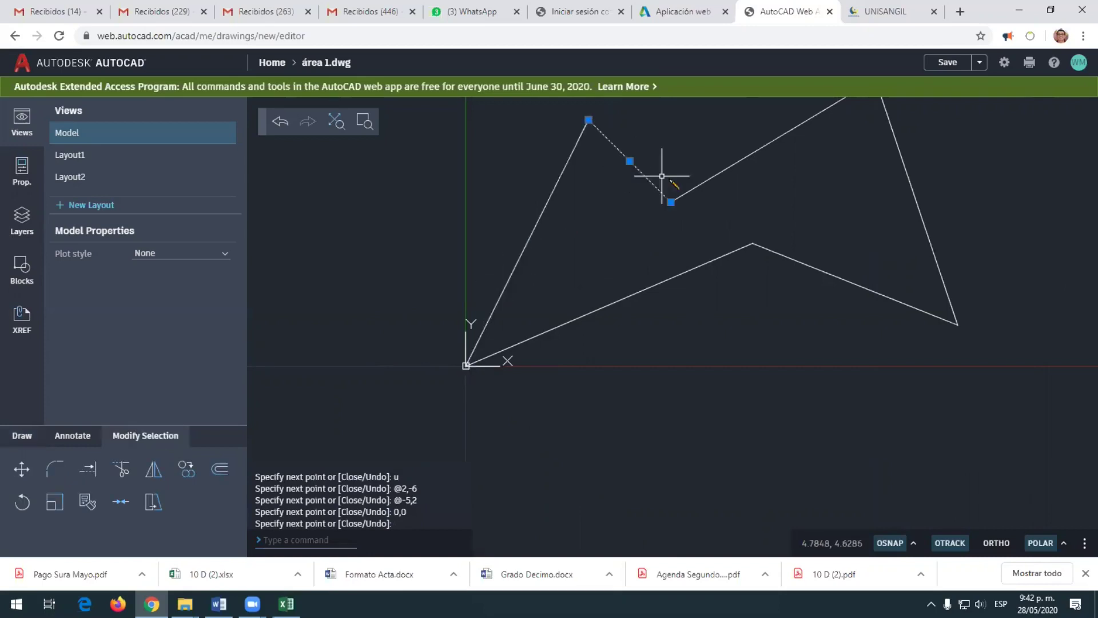
pyautogui.click(720, 172)
pyautogui.click(917, 203)
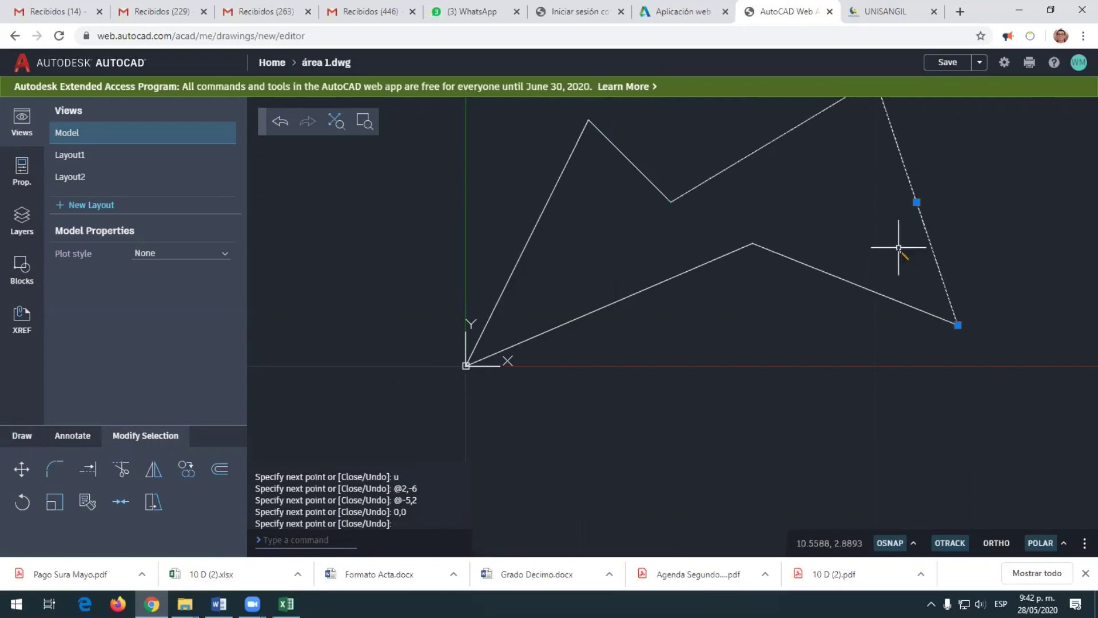
pyautogui.click(848, 280)
pyautogui.click(805, 263)
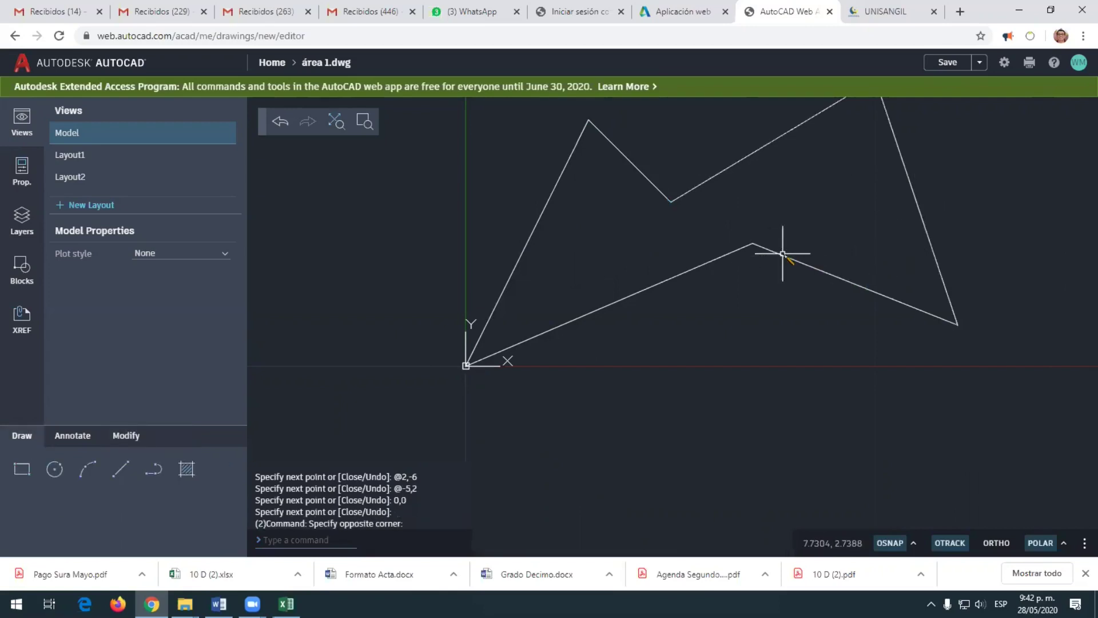
pyautogui.click(783, 254)
pyautogui.click(707, 261)
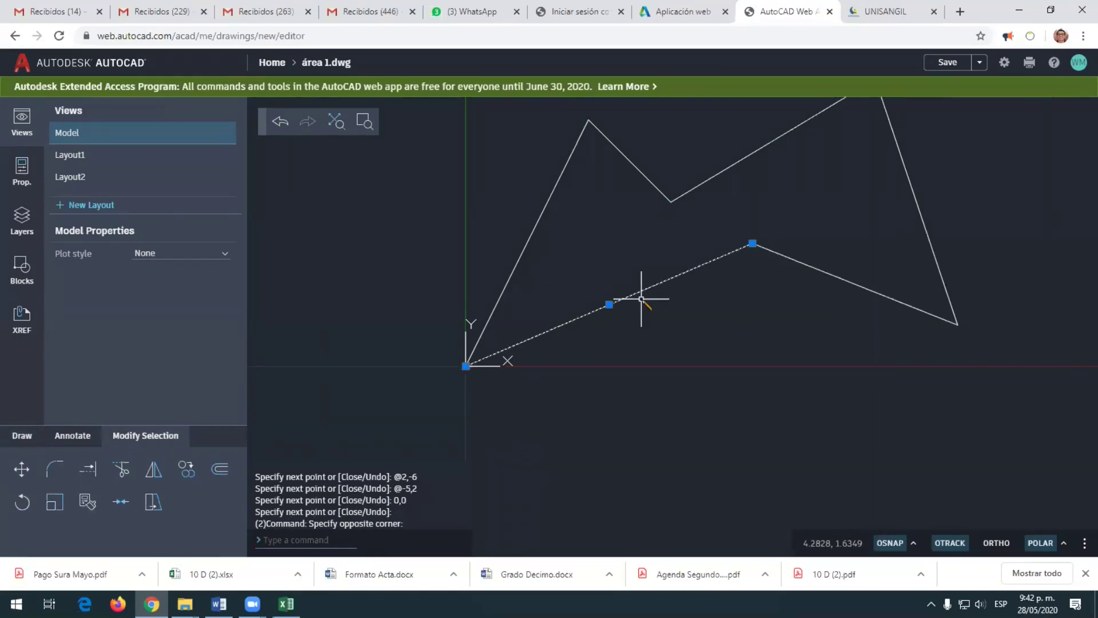
pyautogui.press('Escape')
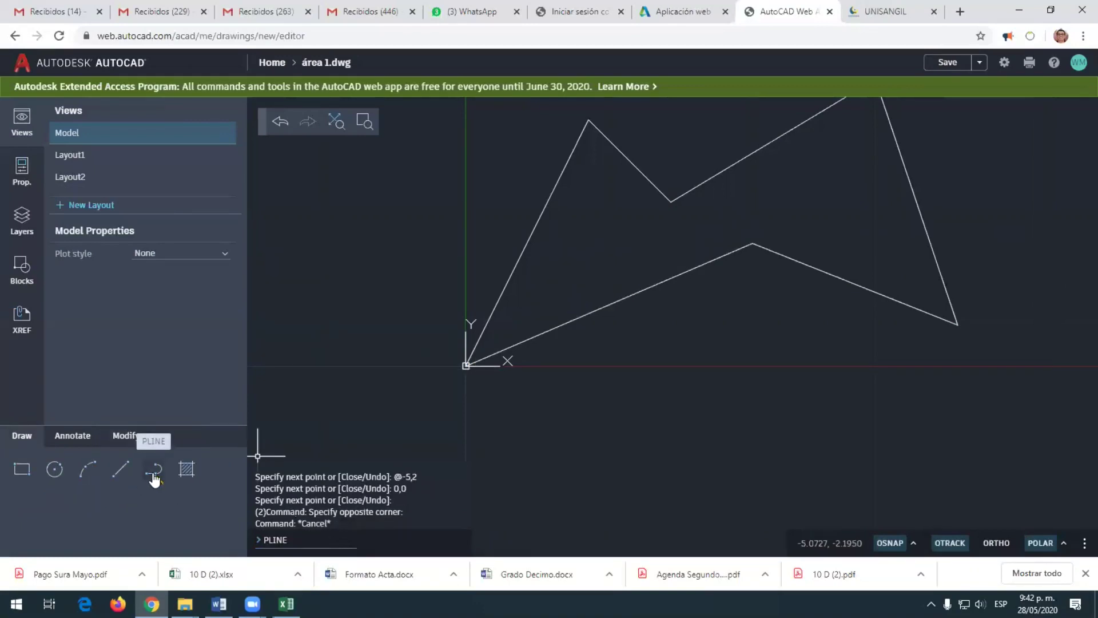
pyautogui.click(153, 474)
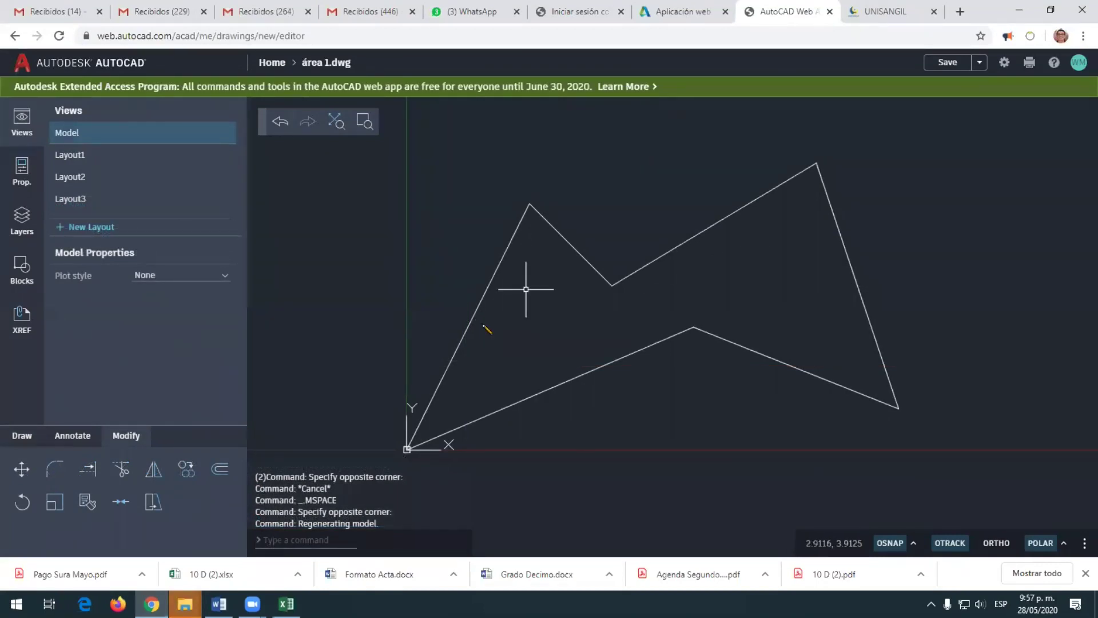
# Measure the polygon's area with the AREA command, picking its vertices in order from the origin around the outline and back
pyautogui.click(335, 539)
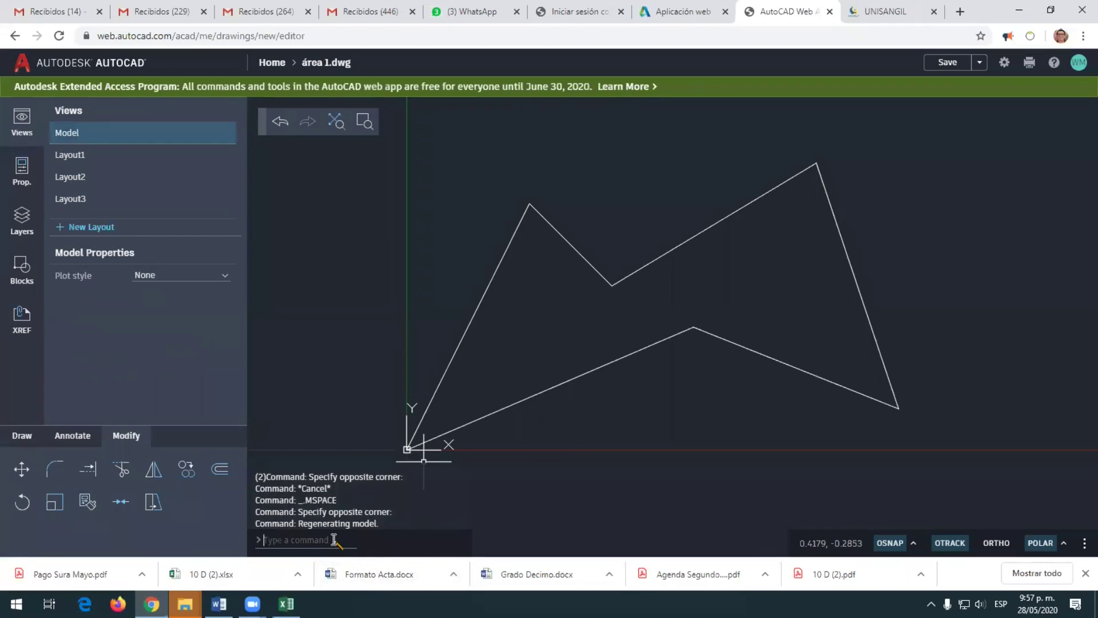
pyautogui.write('area')
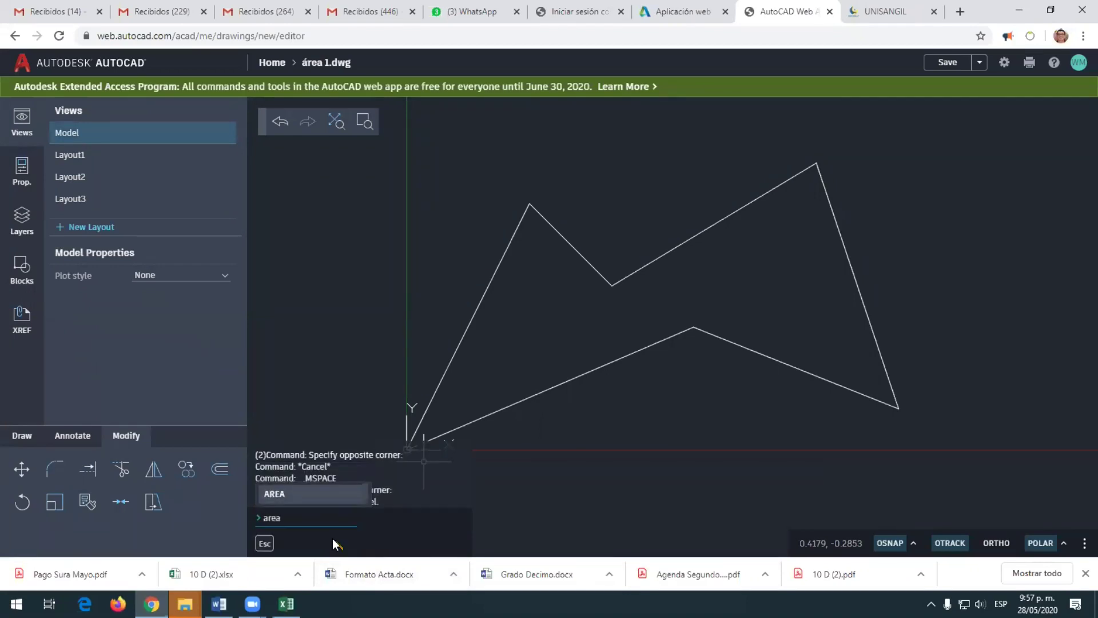
pyautogui.press('Return')
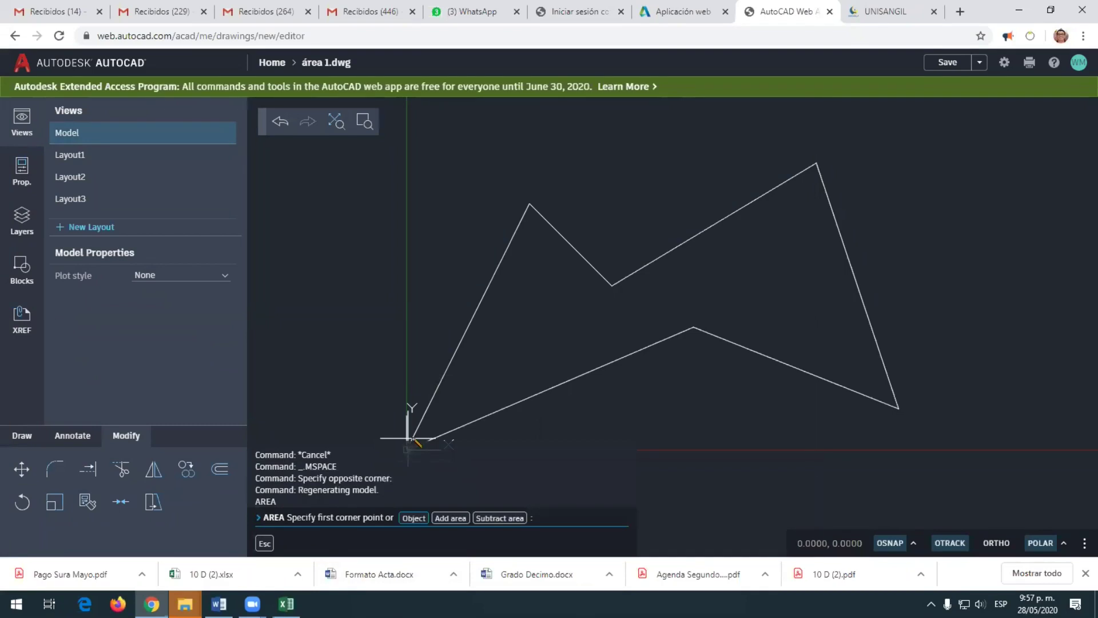
pyautogui.moveTo(497, 348); pyautogui.dragTo(500, 336, button='middle')
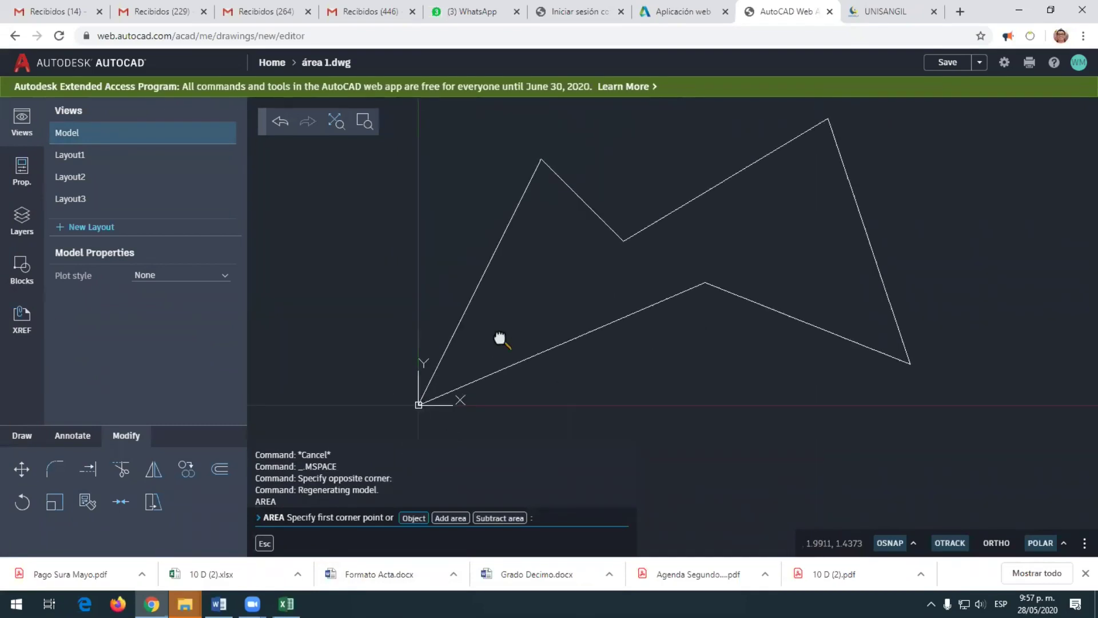
pyautogui.click(420, 396)
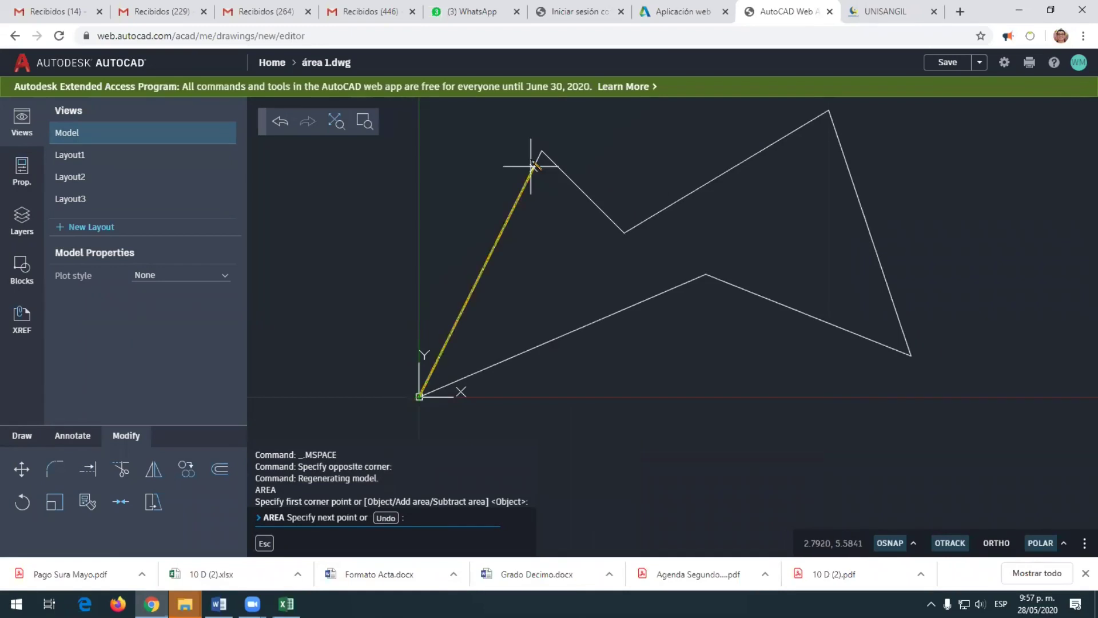
pyautogui.click(542, 151)
pyautogui.click(623, 228)
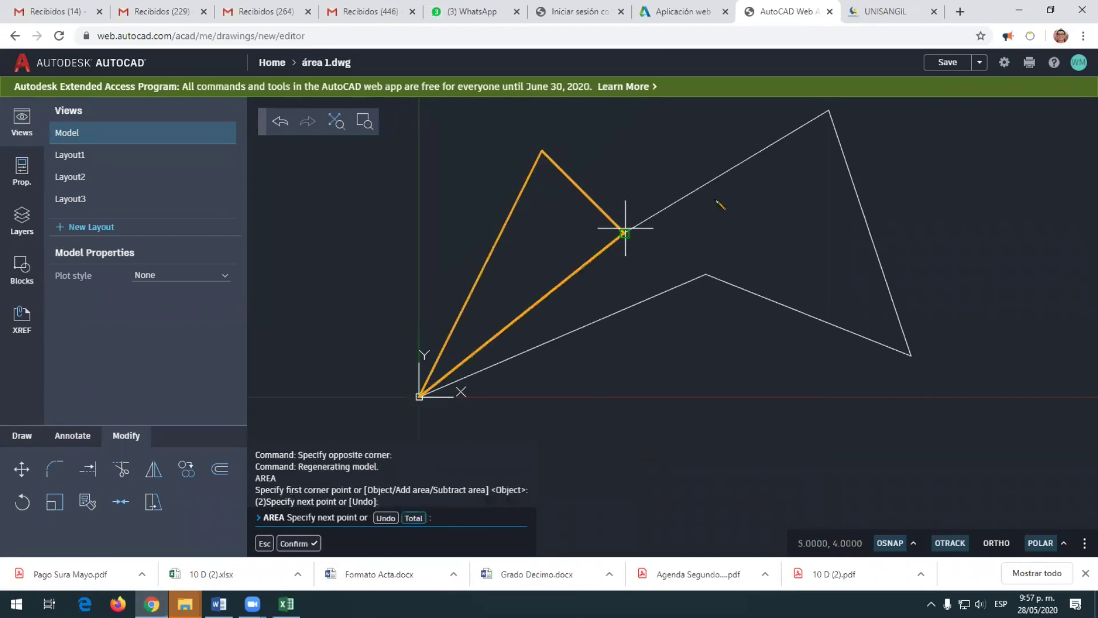
pyautogui.click(829, 109)
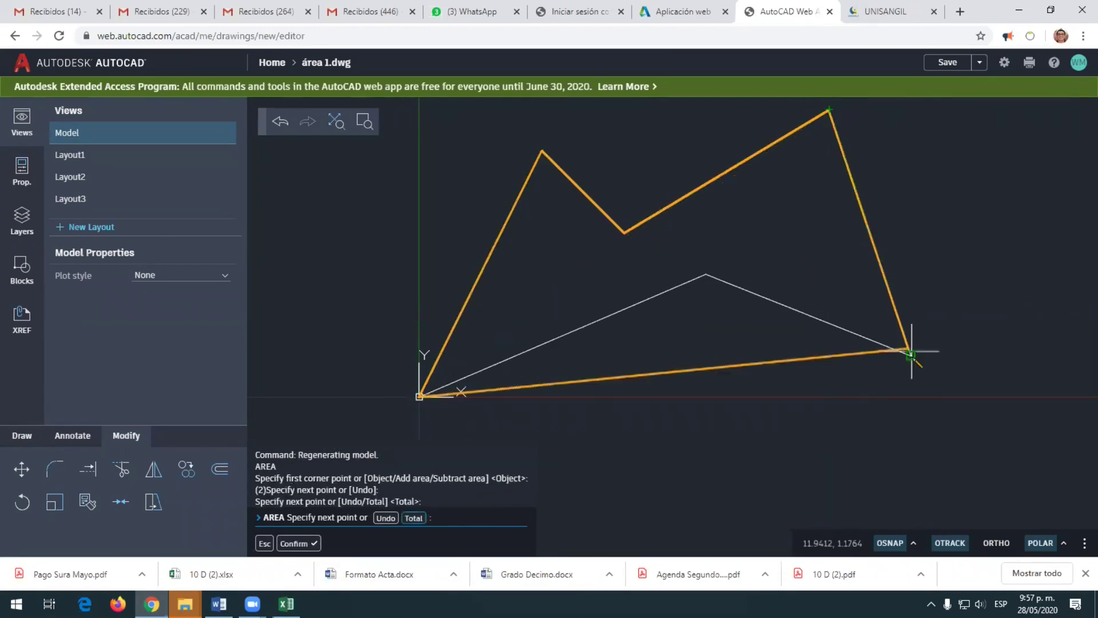
pyautogui.click(911, 356)
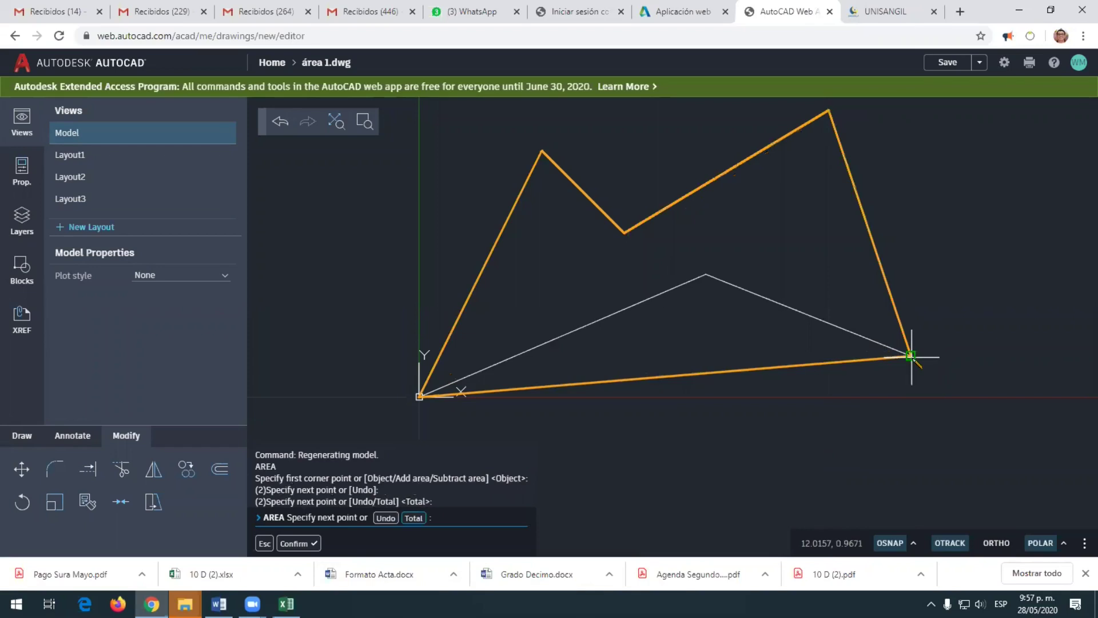
pyautogui.click(706, 275)
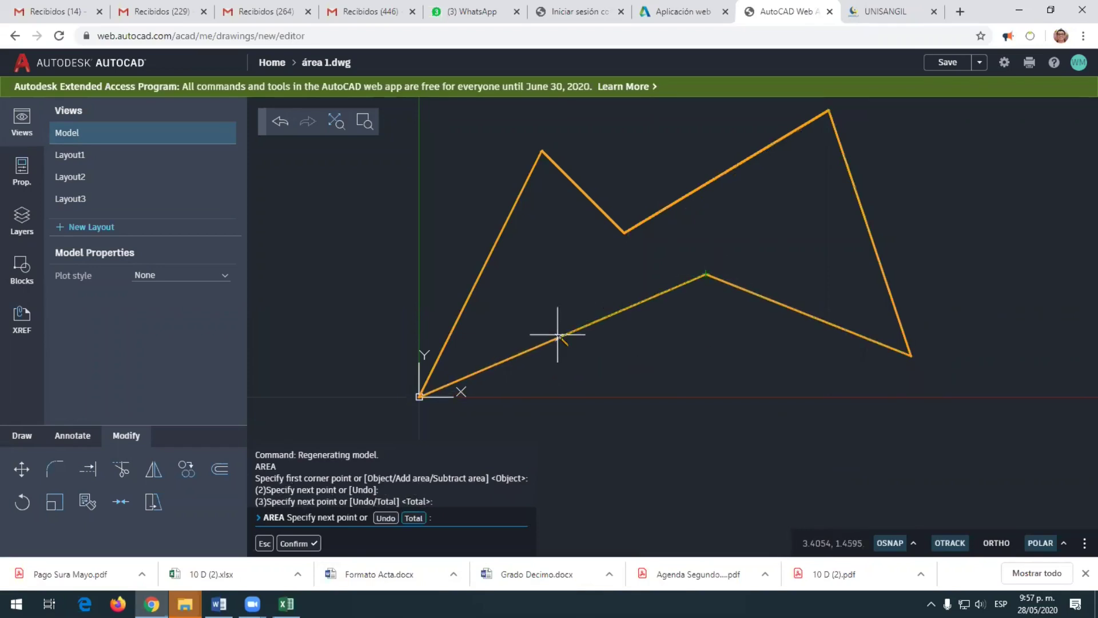
pyautogui.click(419, 396)
pyautogui.press('Return')
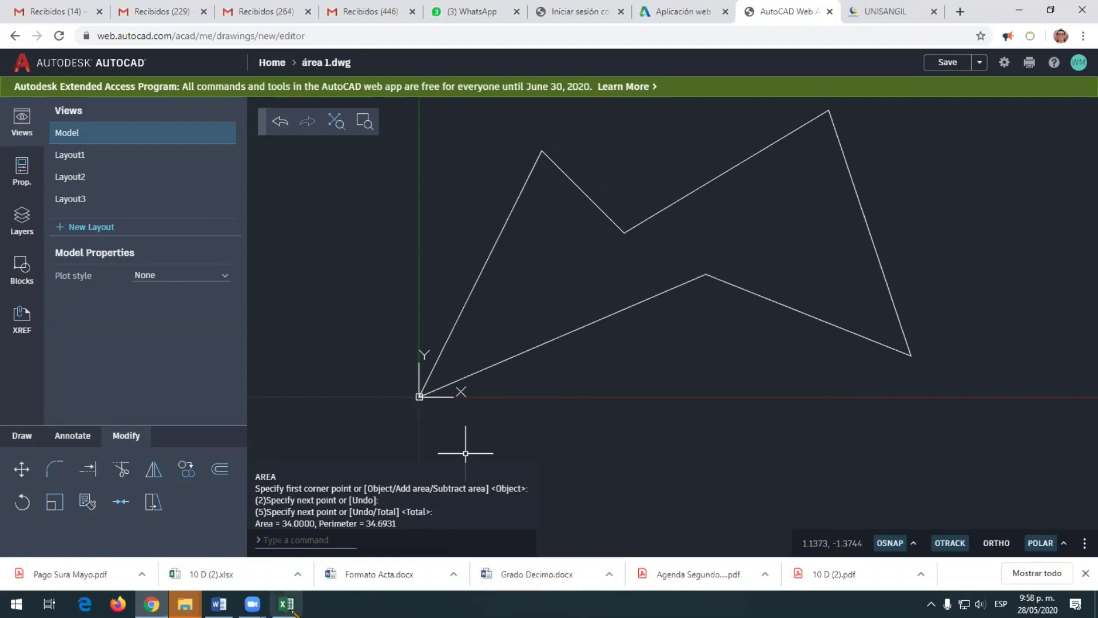
# Switch to the Integrales workbook in Excel and check the total area answer in cell AX33 of the Grafico 1 sheet
pyautogui.moveTo(289, 608)
pyautogui.click(304, 577)
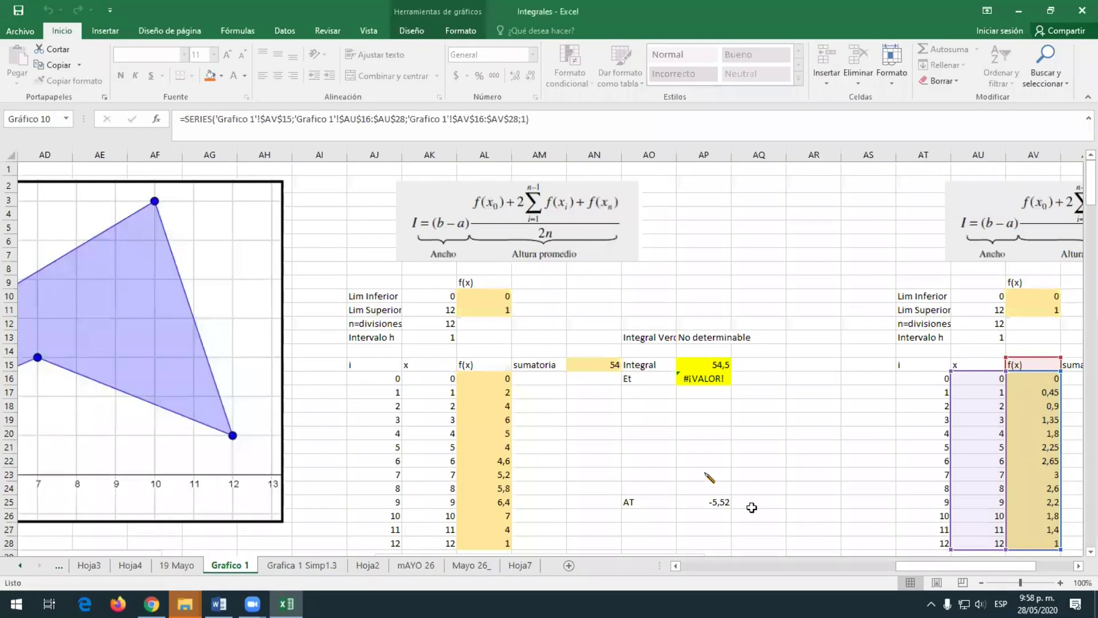
pyautogui.scroll(-4, 799, 510)
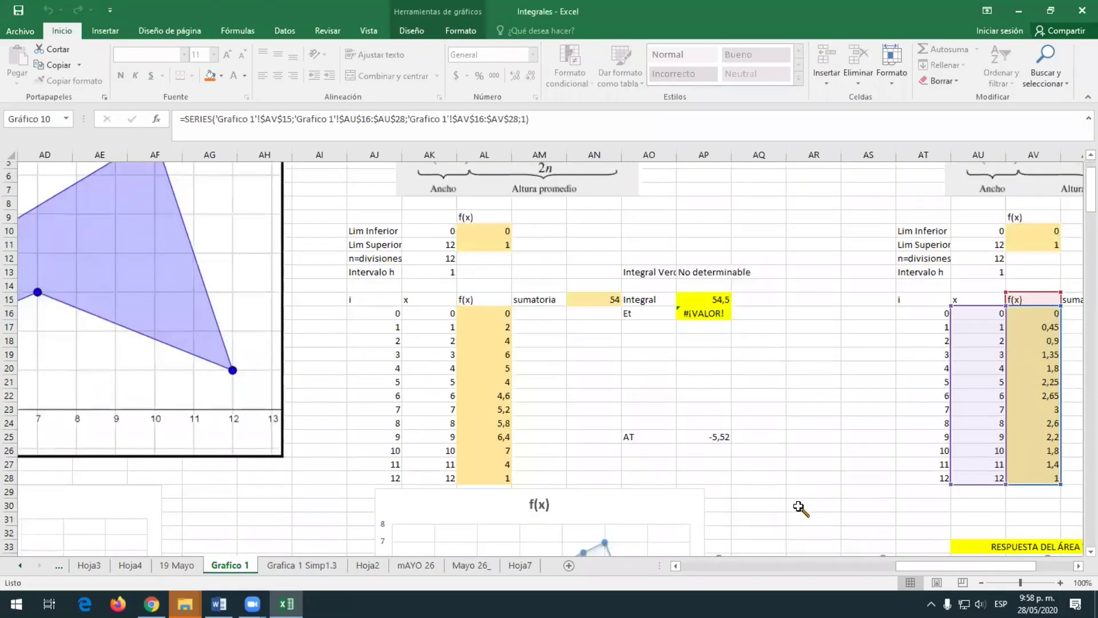
pyautogui.scroll(-2, 841, 524)
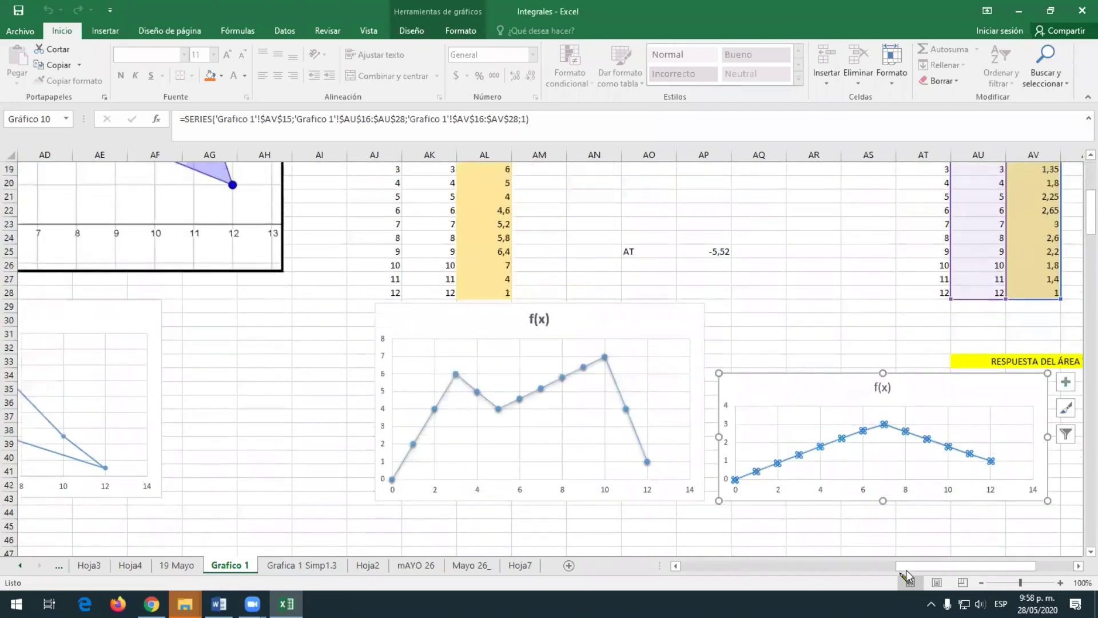
pyautogui.moveTo(913, 570); pyautogui.dragTo(943, 569)
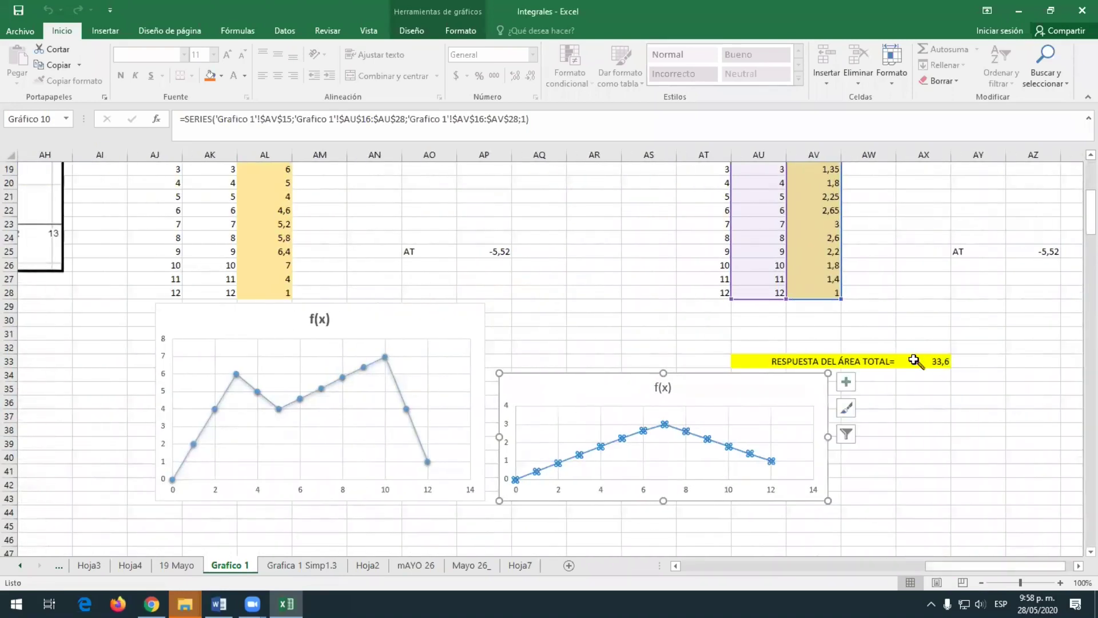
pyautogui.click(940, 363)
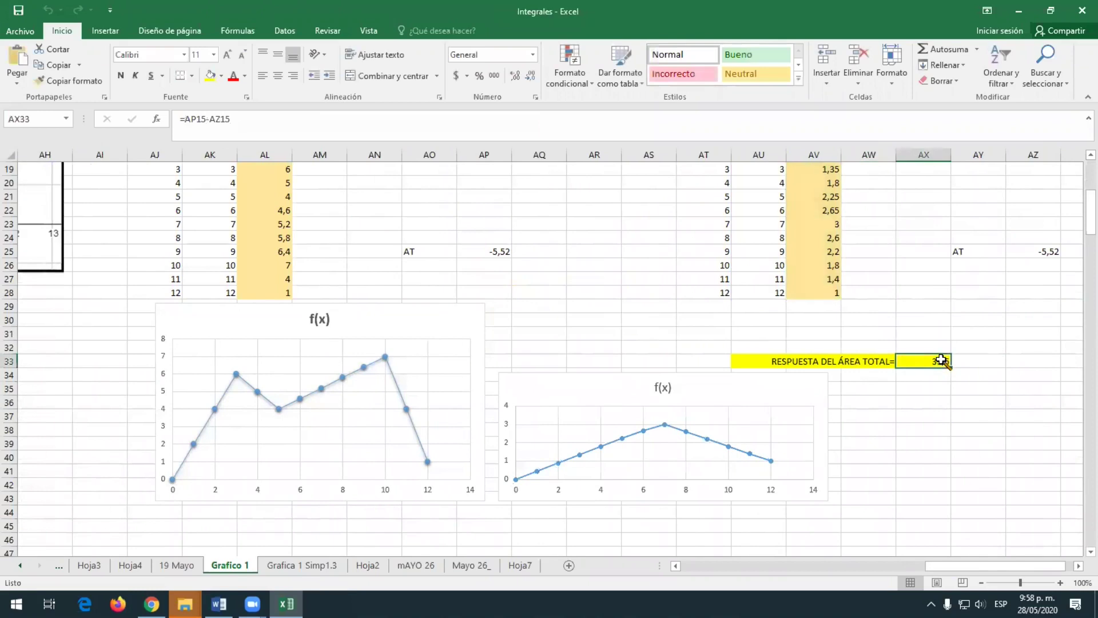
pyautogui.scroll(2, 934, 388)
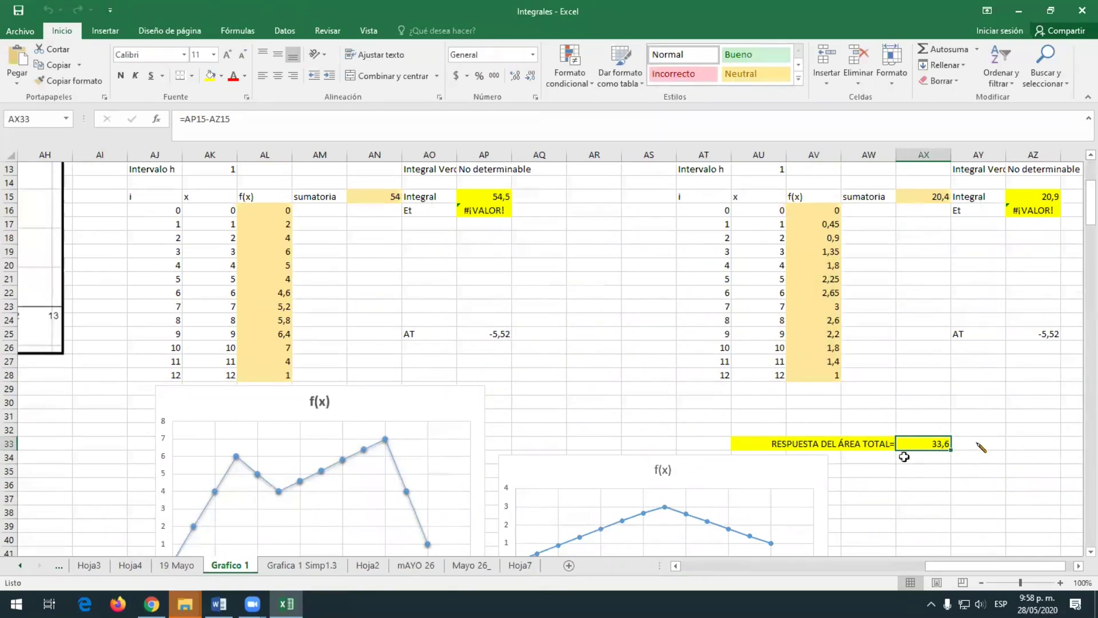
# Copy the highlighted total area answer row AU33:AX33 into the row directly above it, starting at AU32
pyautogui.click(815, 430)
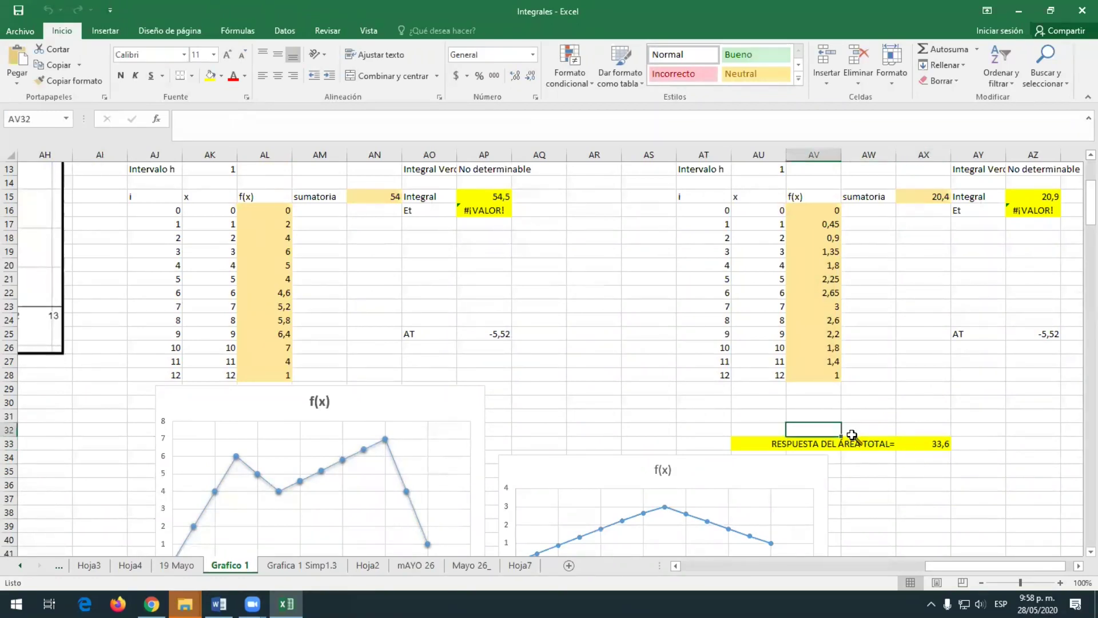
pyautogui.click(775, 444)
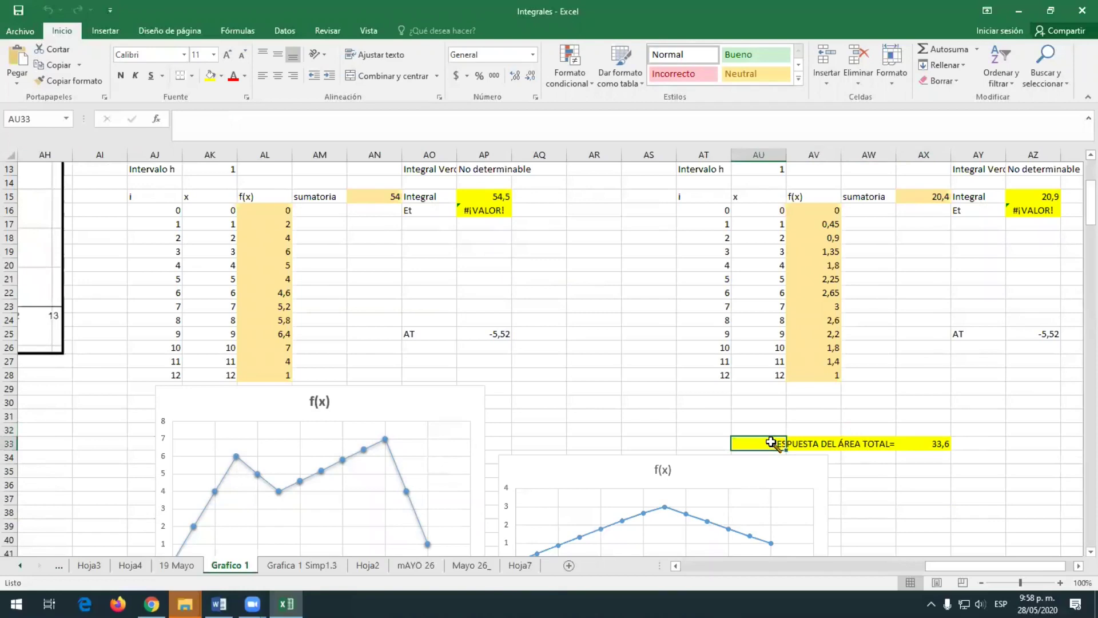
pyautogui.moveTo(774, 444); pyautogui.dragTo(919, 447)
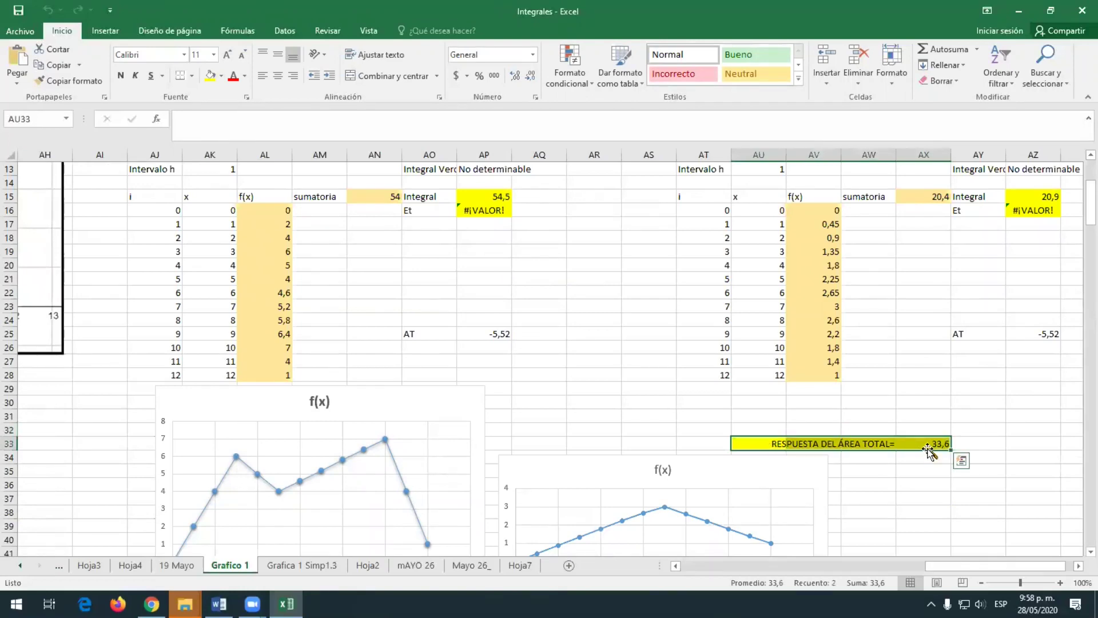
pyautogui.hotkey('ctrl', 'c')
pyautogui.press('Up')
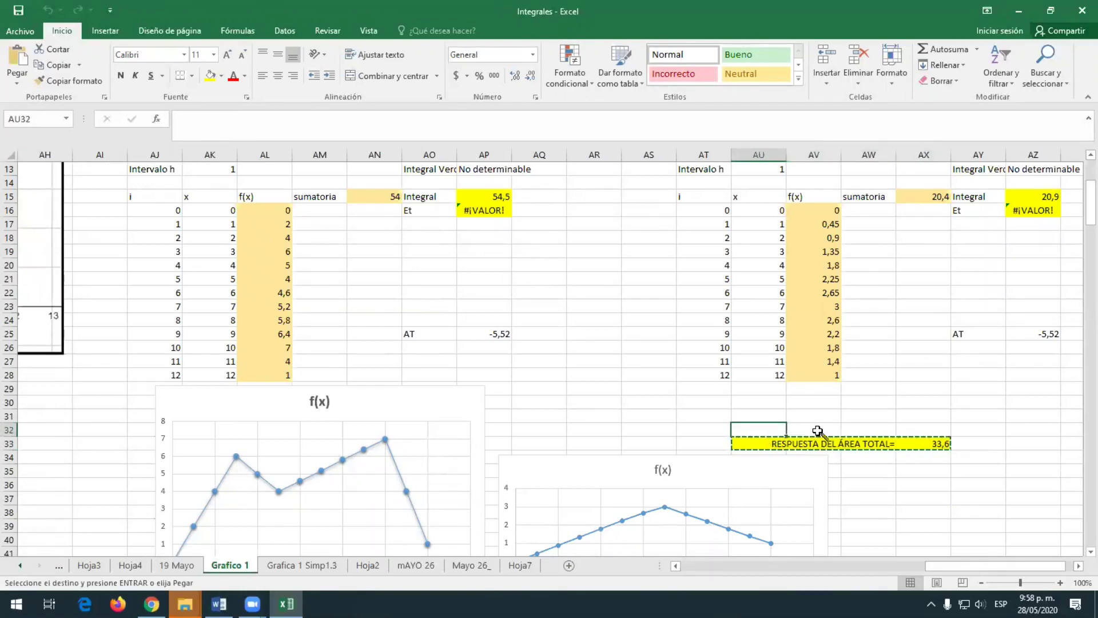
pyautogui.hotkey('ctrl', 'v')
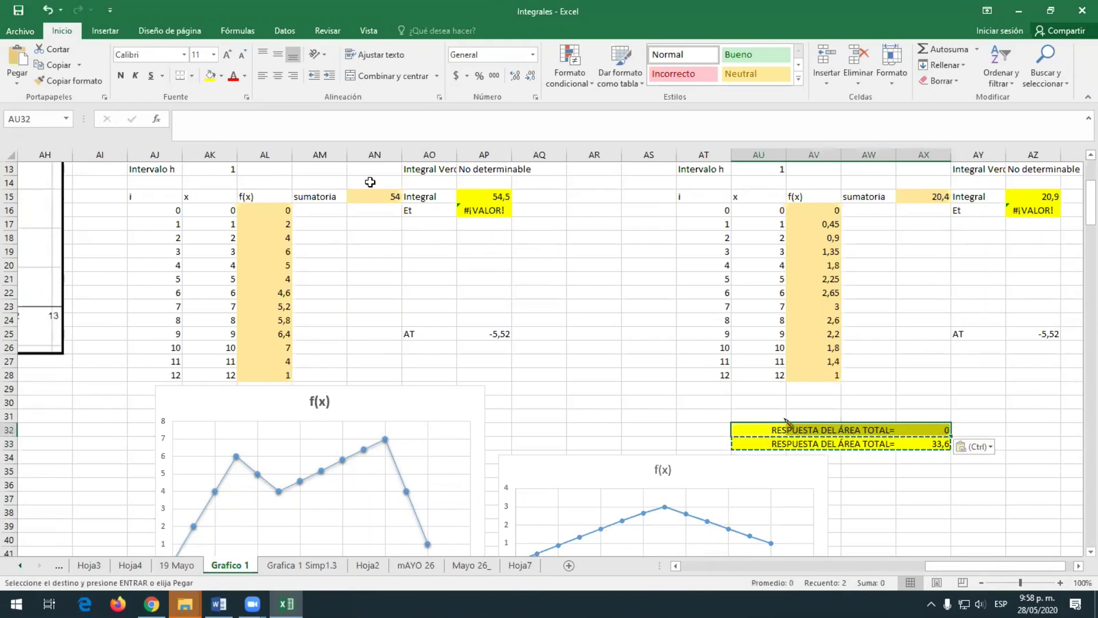
# Change the copied label in cell AW32 to "RESPUESTA DEL ÁREA VERDADERA="
pyautogui.click(807, 429)
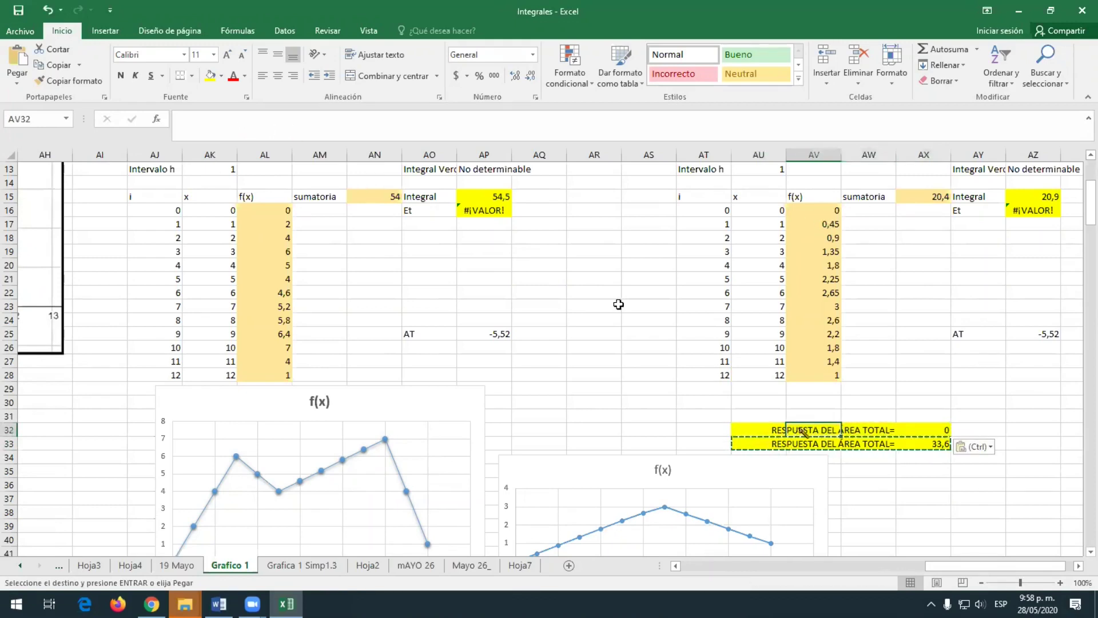
pyautogui.click(870, 426)
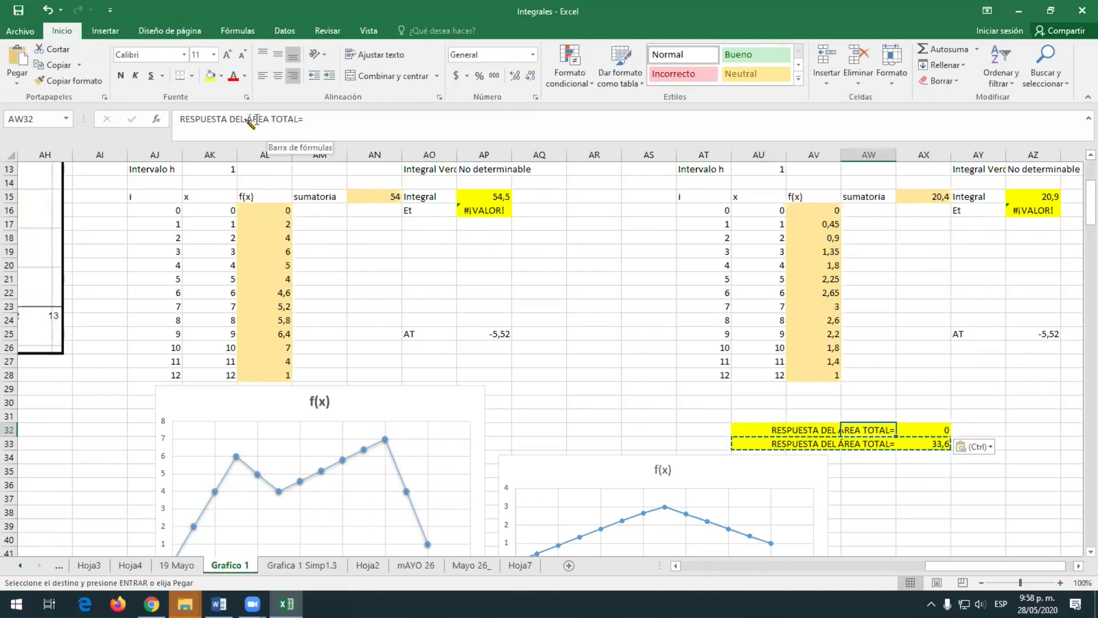
pyautogui.moveTo(272, 120); pyautogui.dragTo(298, 120)
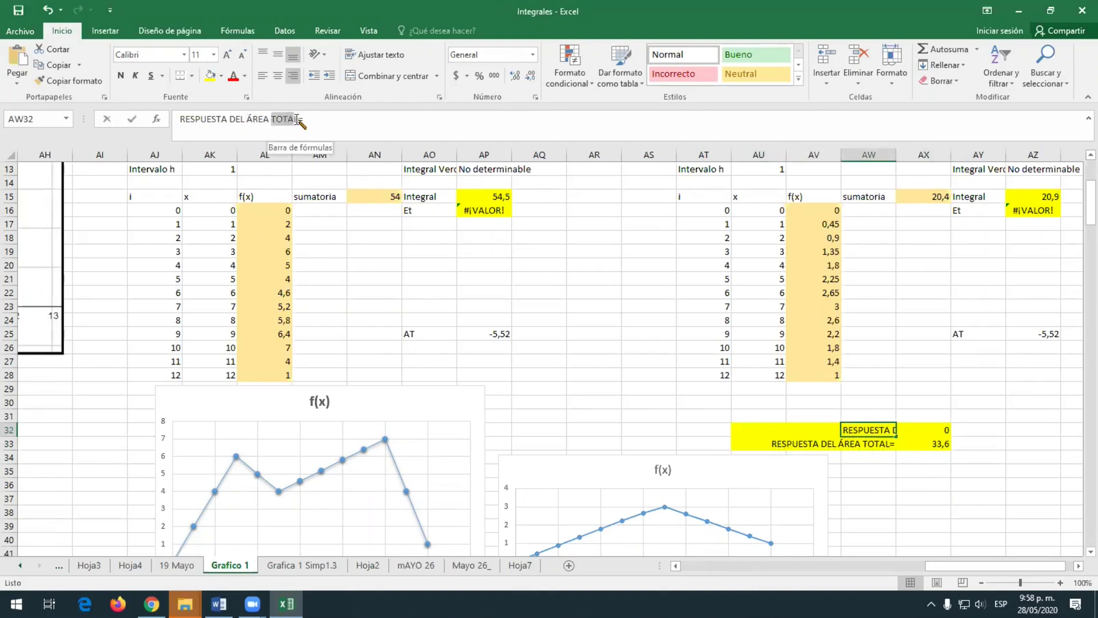
pyautogui.write('verdader')
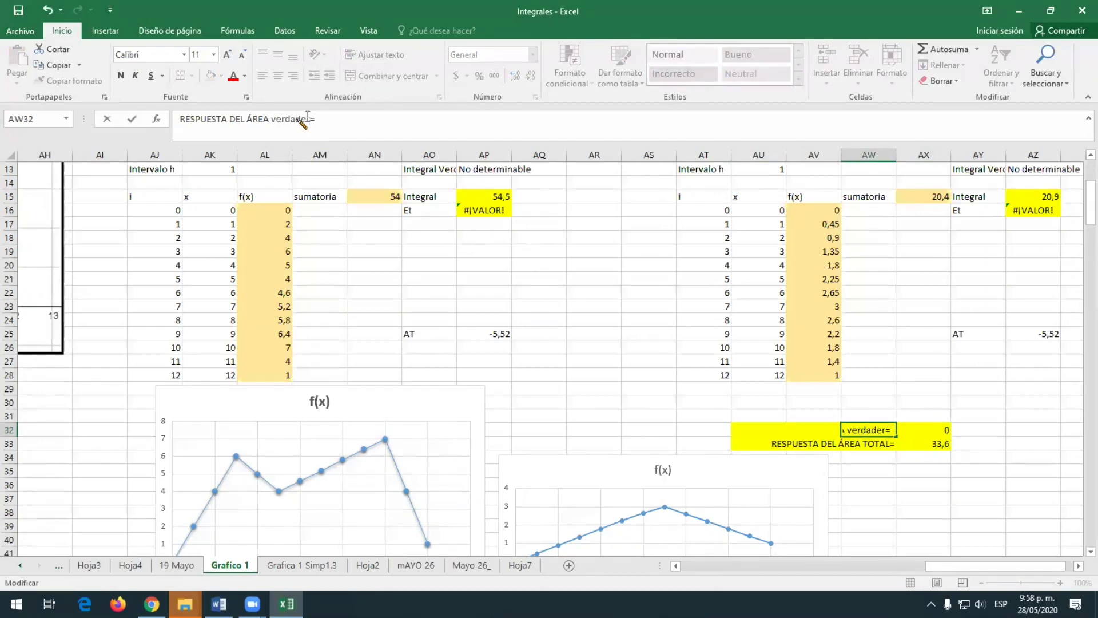
pyautogui.press('BackSpace')
pyautogui.press('BackSpace')
pyautogui.press('BackSpace')
pyautogui.press('BackSpace')
pyautogui.press('BackSpace')
pyautogui.press('BackSpace')
pyautogui.write('VERDADERA')
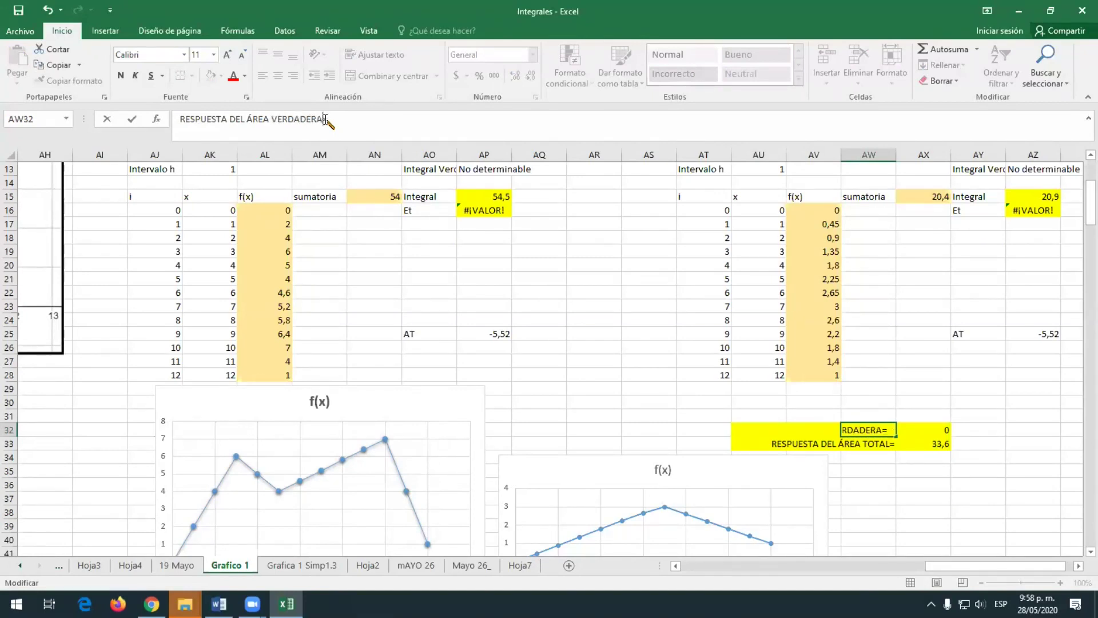
# Enter the area measured in AutoCAD, 34, as the true area in cell AX32
pyautogui.click(928, 429)
pyautogui.write('34')
pyautogui.press('Return')
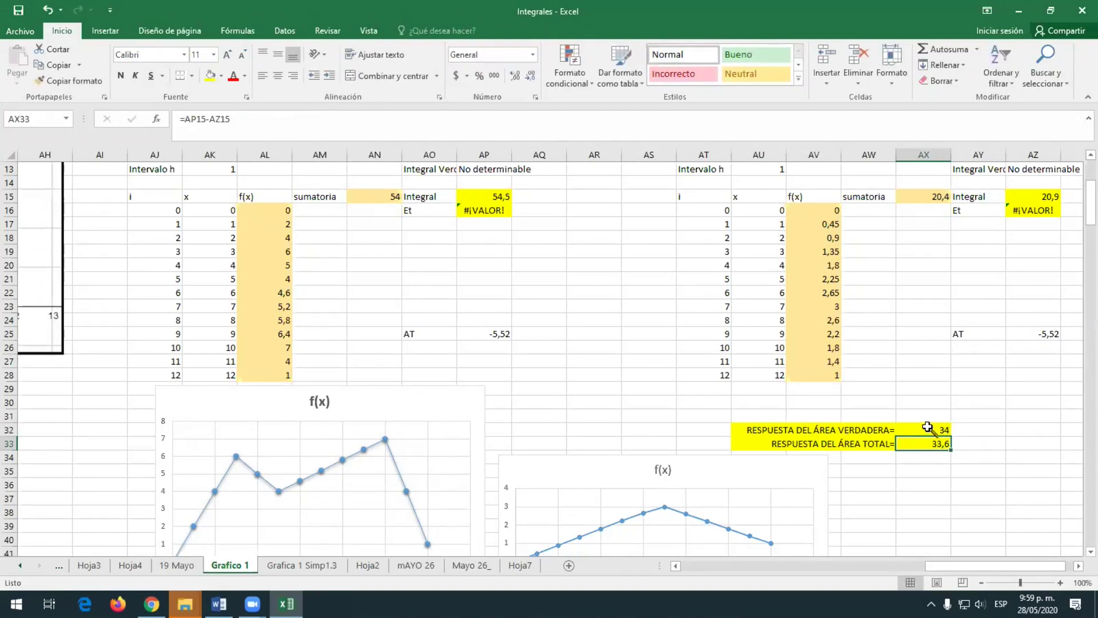
# Add the label ERROR in cell AW34 under the total area answer
pyautogui.moveTo(961, 563)
pyautogui.mouseDown()
pyautogui.moveTo(813, 568)
pyautogui.moveTo(968, 563)
pyautogui.mouseUp()
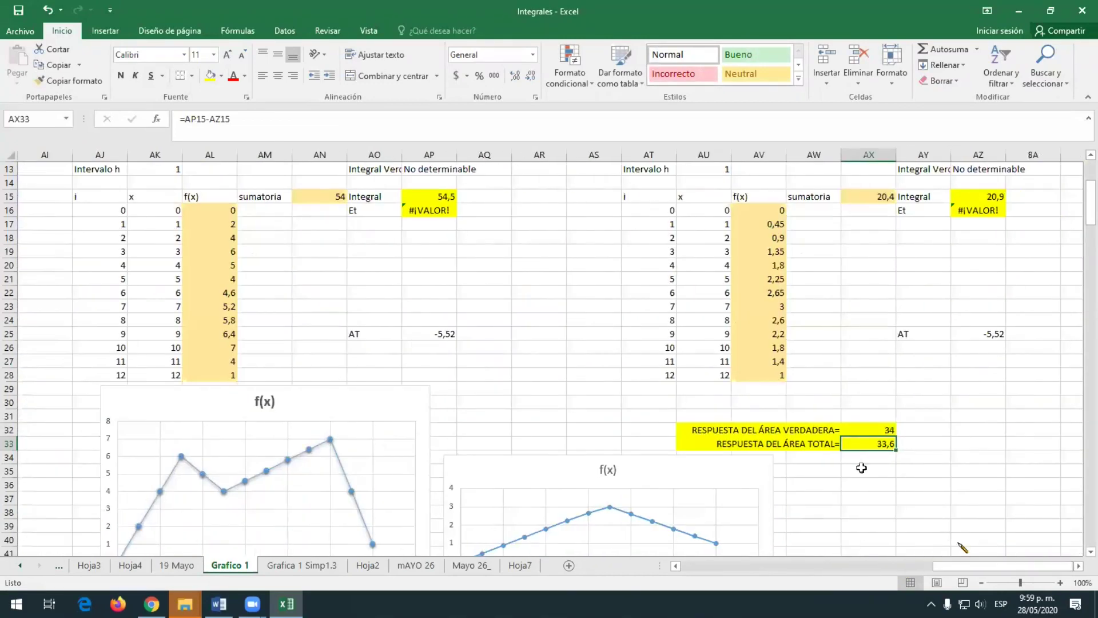
pyautogui.click(867, 458)
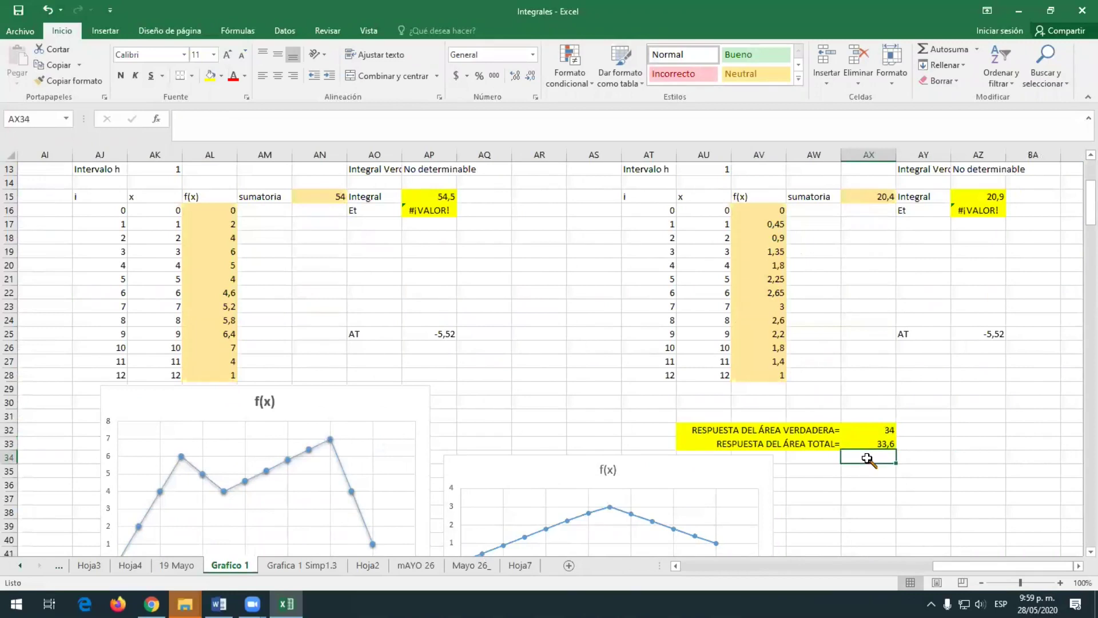
pyautogui.click(826, 461)
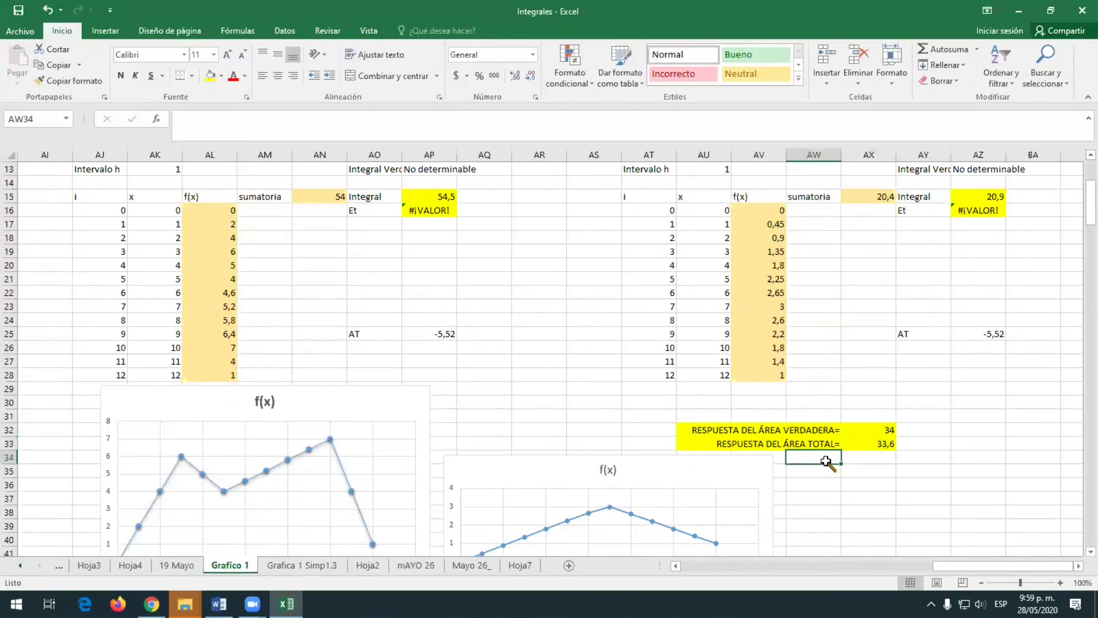
pyautogui.write('ERRO')
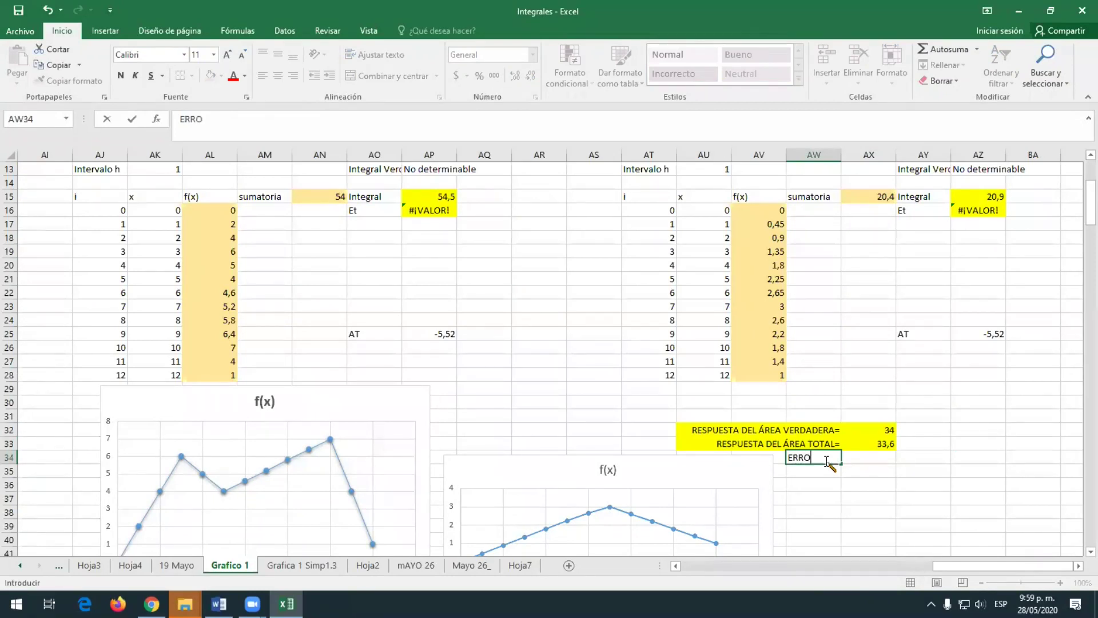
pyautogui.write('R')
pyautogui.press('Tab')
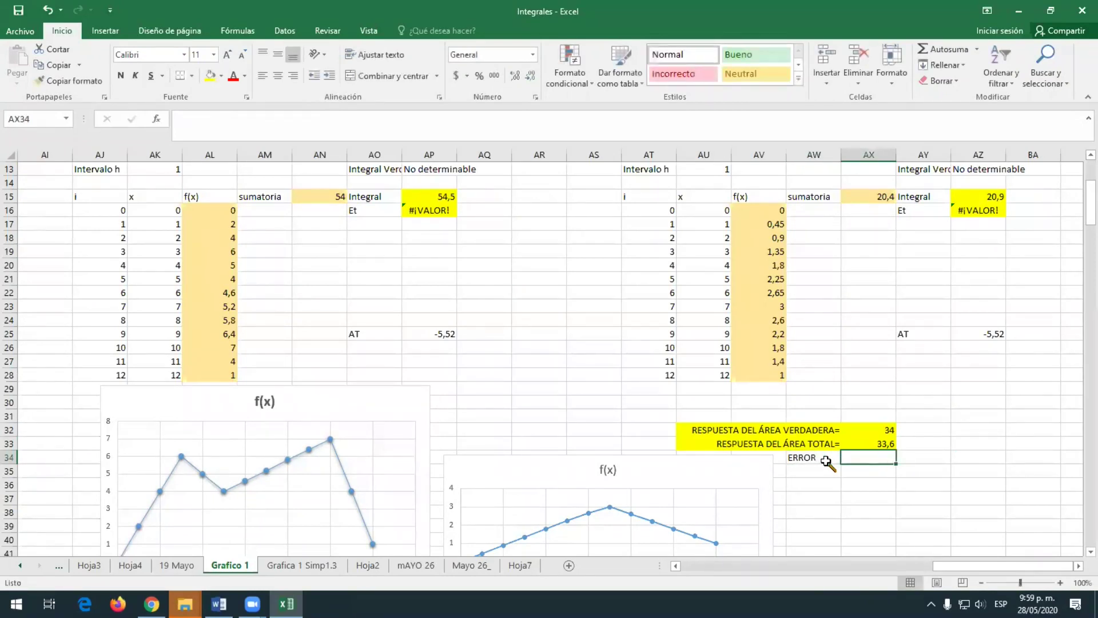
# Enter the percentage error formula =ABS((AX33-AX32)/AX32*100) in cell AX34, beside the ERROR label
pyautogui.write('=ABS')
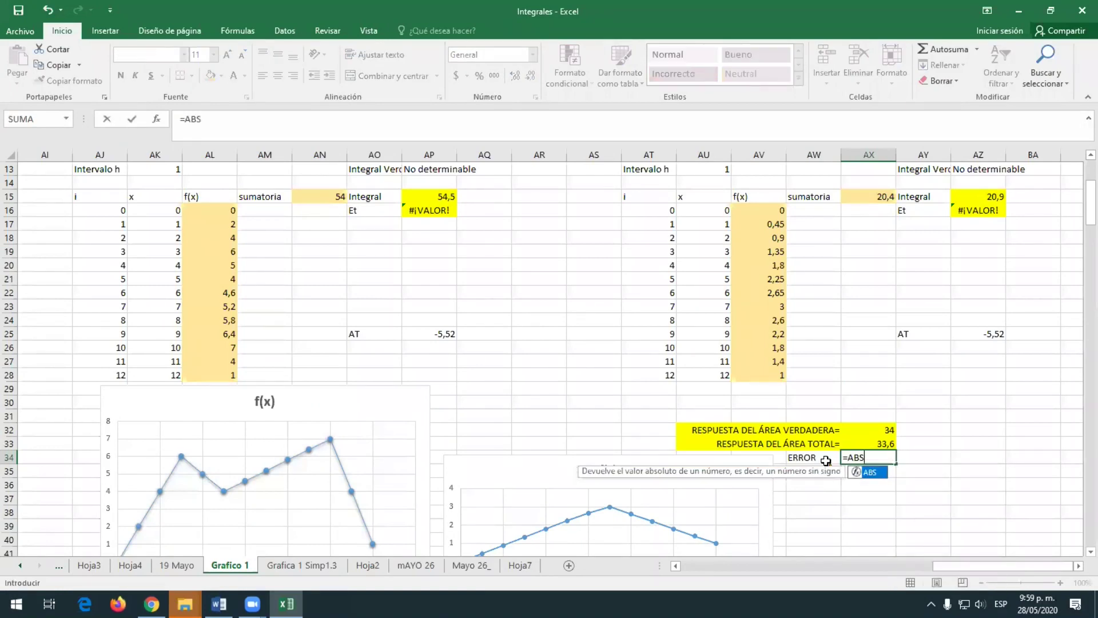
pyautogui.write('(')
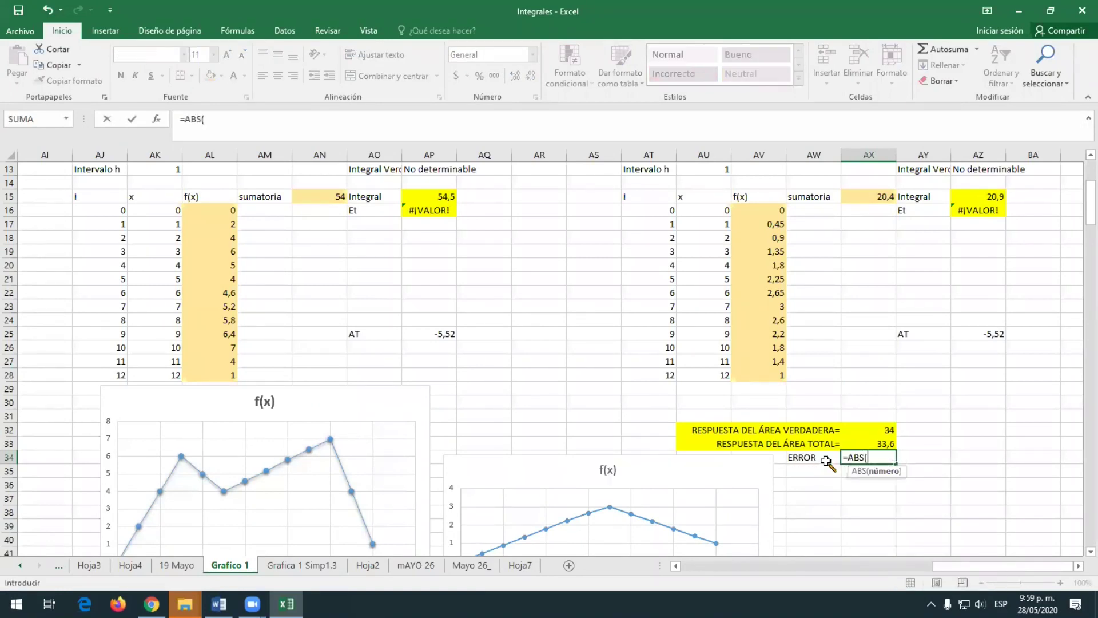
pyautogui.click(877, 444)
pyautogui.write('-')
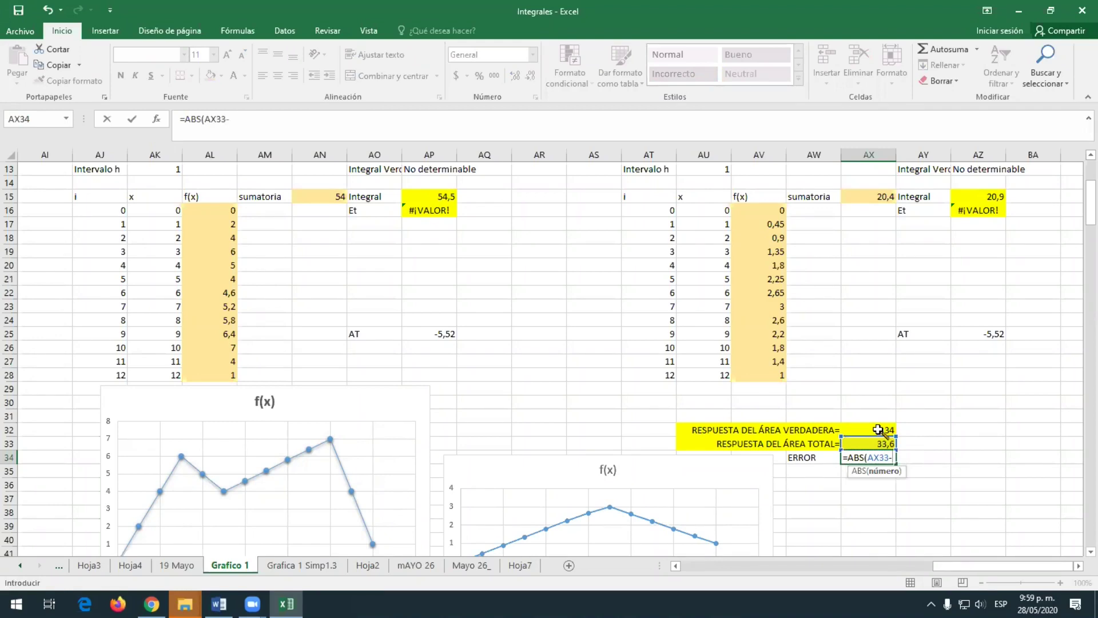
pyautogui.click(878, 429)
pyautogui.write(')')
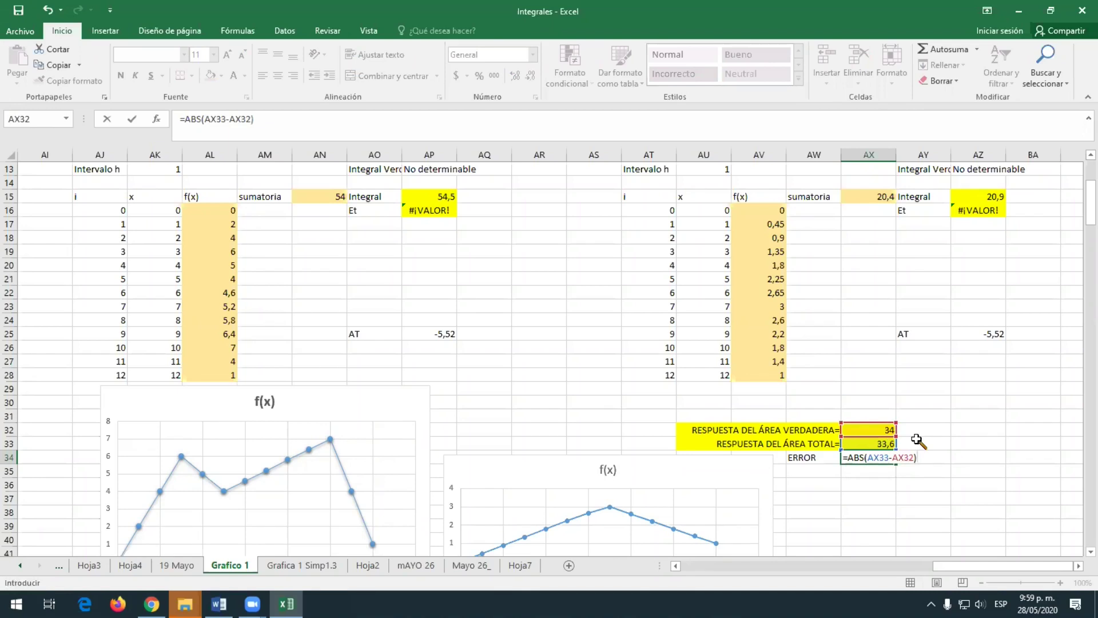
pyautogui.write('/')
pyautogui.click(878, 429)
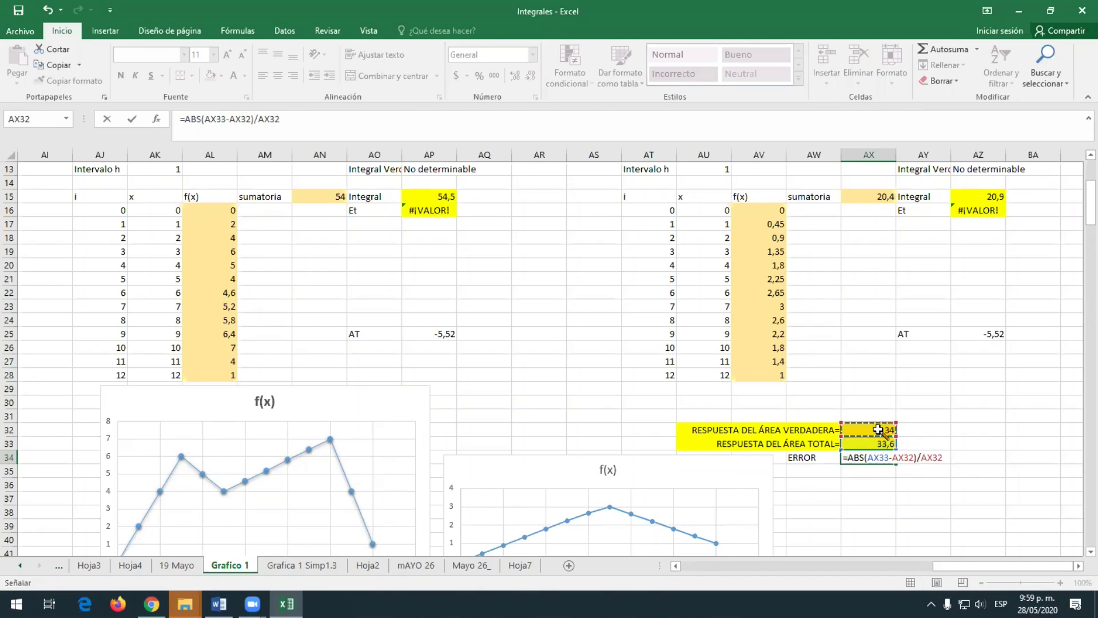
pyautogui.write('*100')
pyautogui.click(865, 461)
pyautogui.write('(')
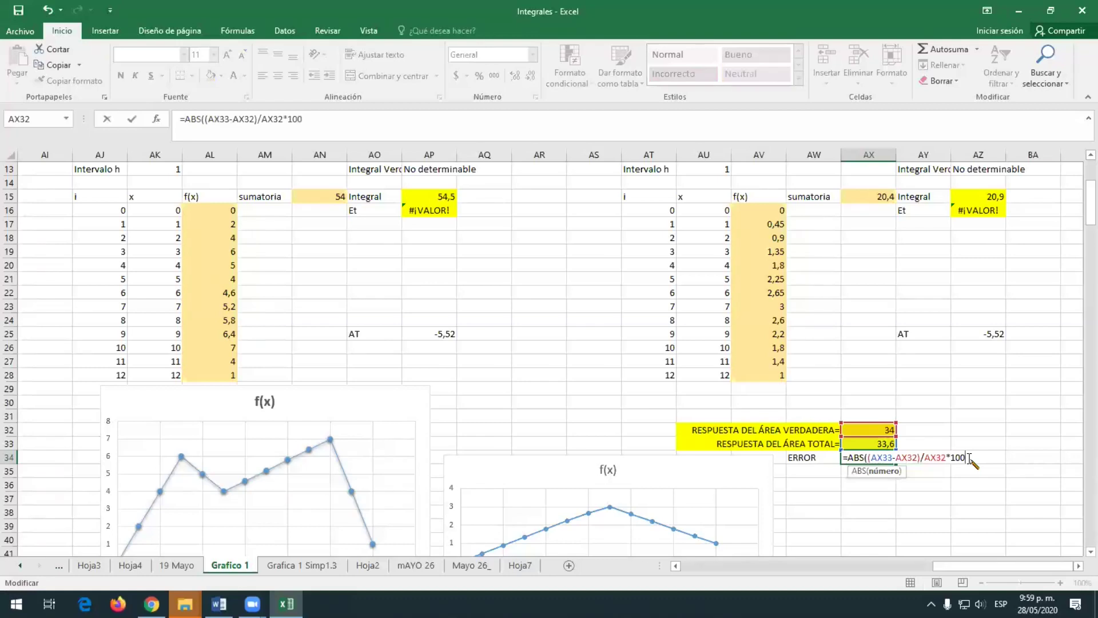
pyautogui.press('Return')
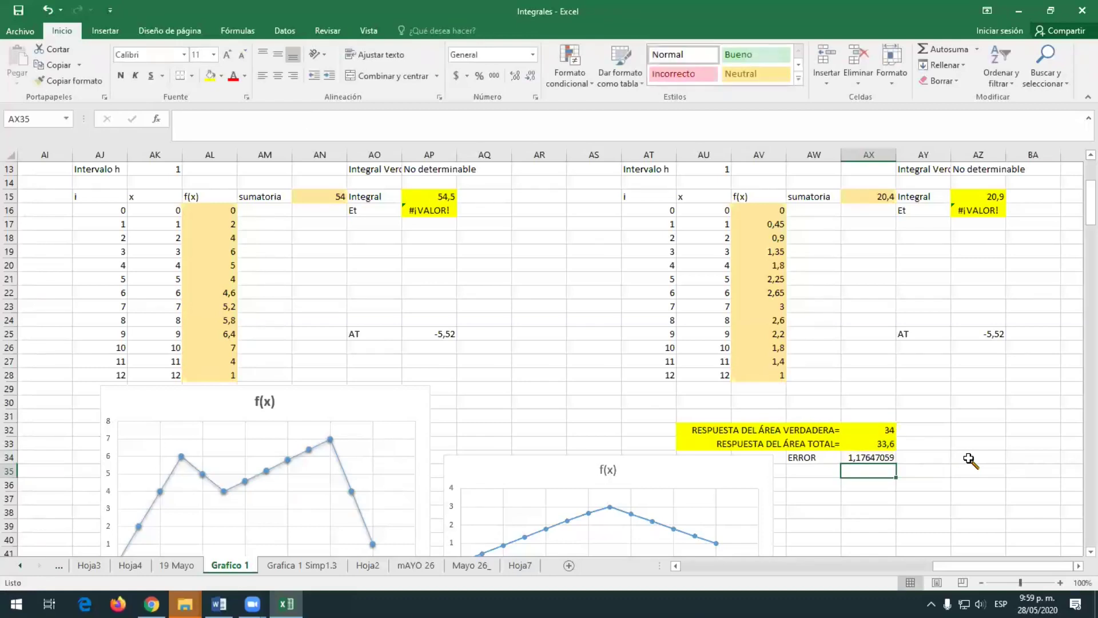
pyautogui.click(871, 458)
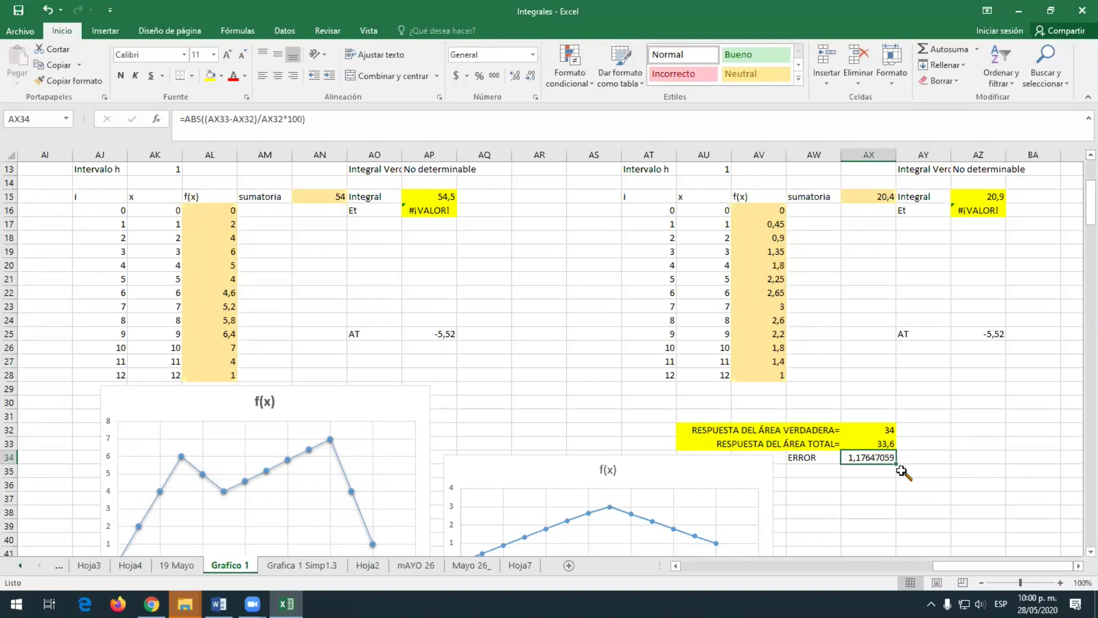
# Reverse the subtraction in the AX34 error formula so it reads =ABS((AX32-AX33)/AX32*100)
pyautogui.click(878, 444)
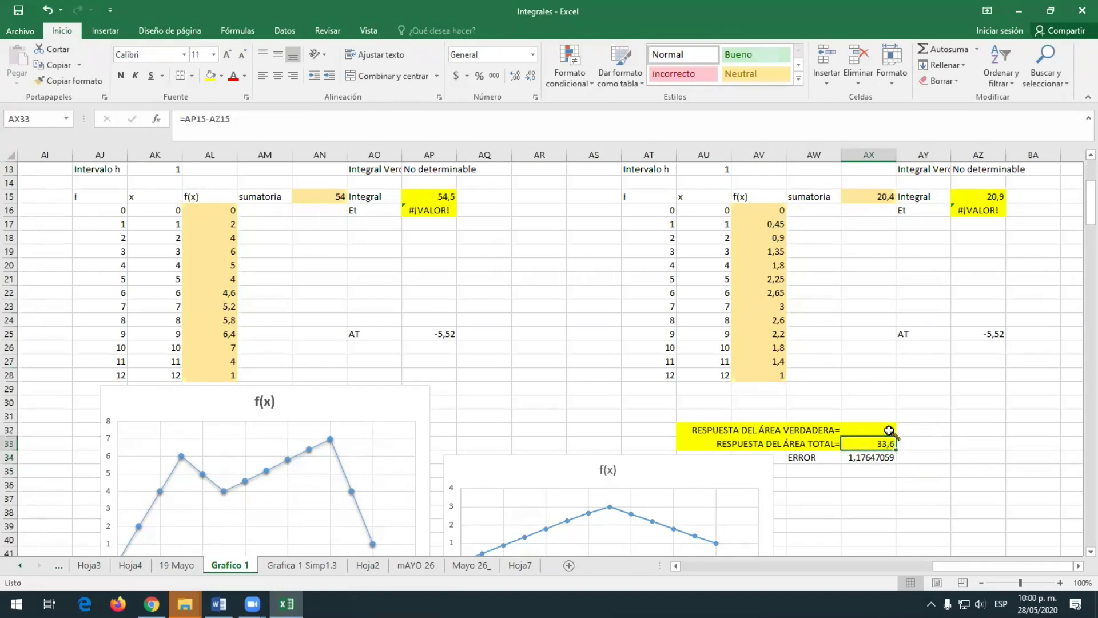
pyautogui.doubleClick(871, 457)
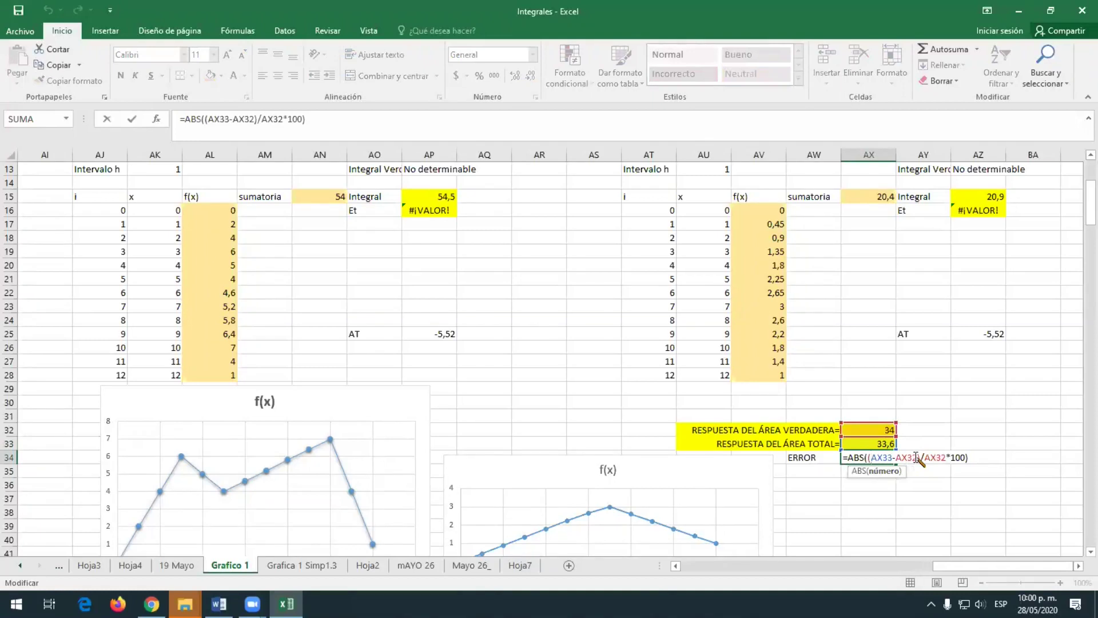
pyautogui.moveTo(915, 457); pyautogui.dragTo(875, 458)
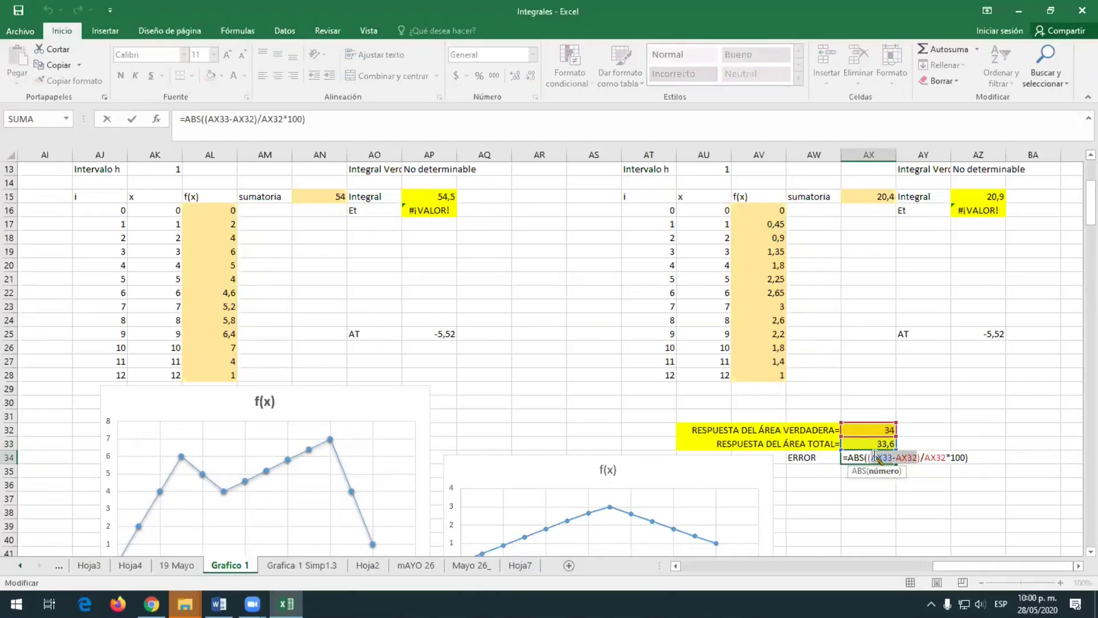
pyautogui.click(872, 430)
pyautogui.write('-')
pyautogui.click(873, 442)
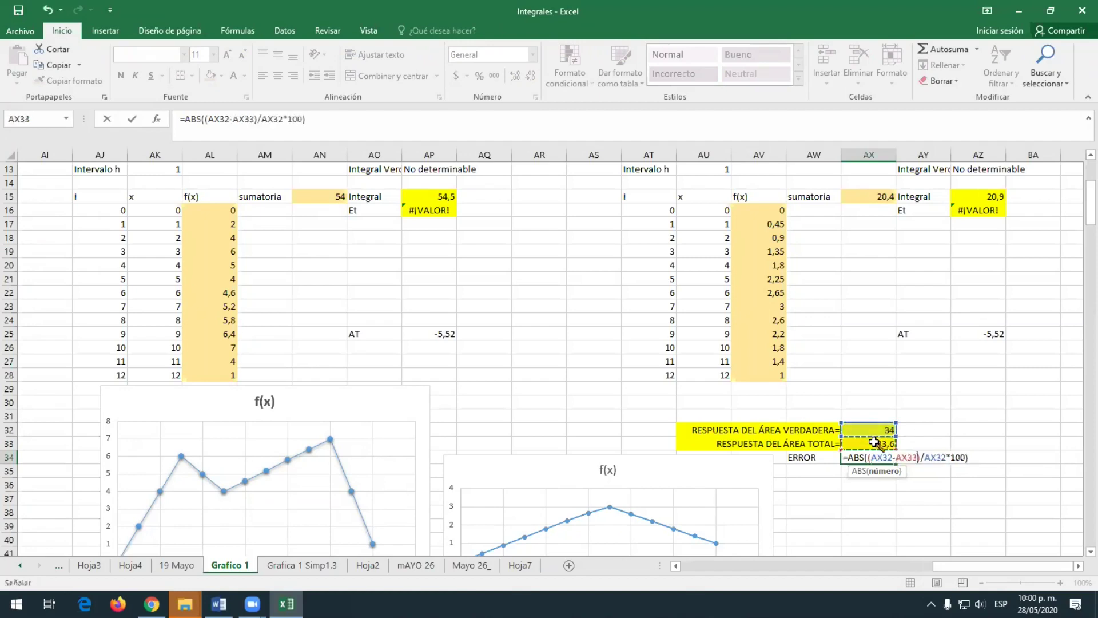
pyautogui.press('Return')
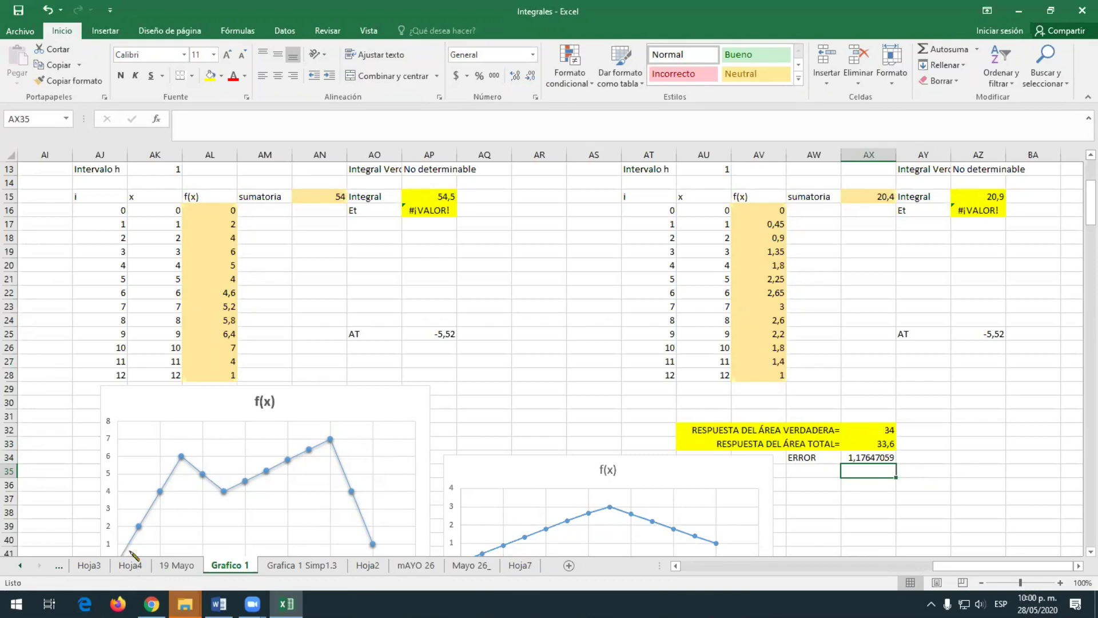
# Compare the true area in AX32 with the total area in AX33, and check the measured polygon in AutoCAD web
pyautogui.moveTo(184, 611)
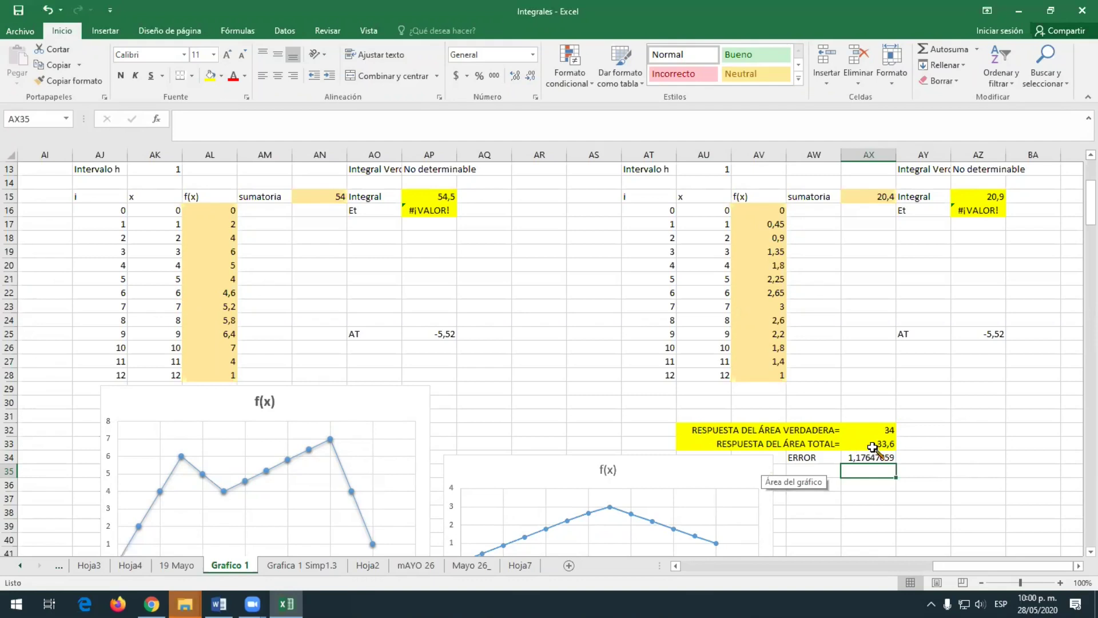
pyautogui.click(885, 431)
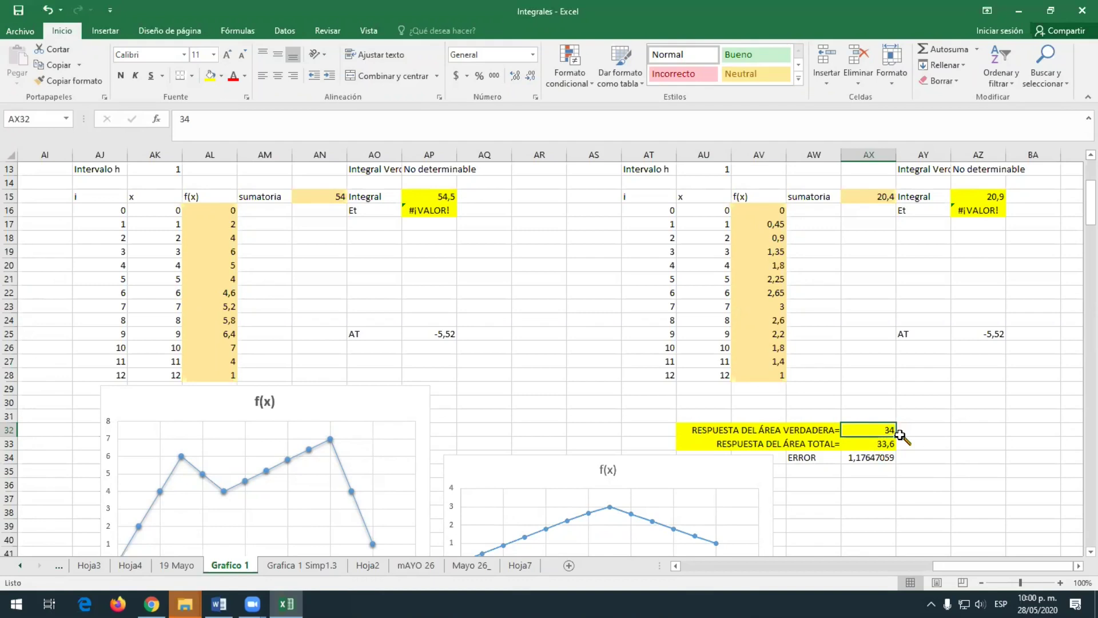
pyautogui.click(881, 444)
pyautogui.click(883, 429)
pyautogui.click(879, 444)
pyautogui.click(883, 430)
pyautogui.moveTo(160, 613)
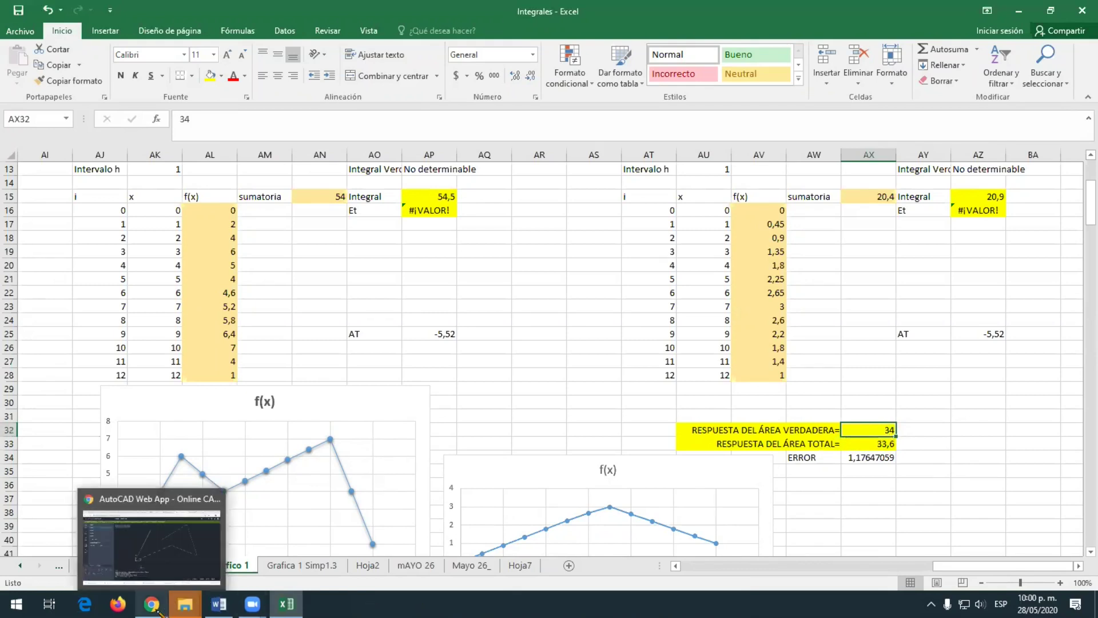
pyautogui.click(165, 551)
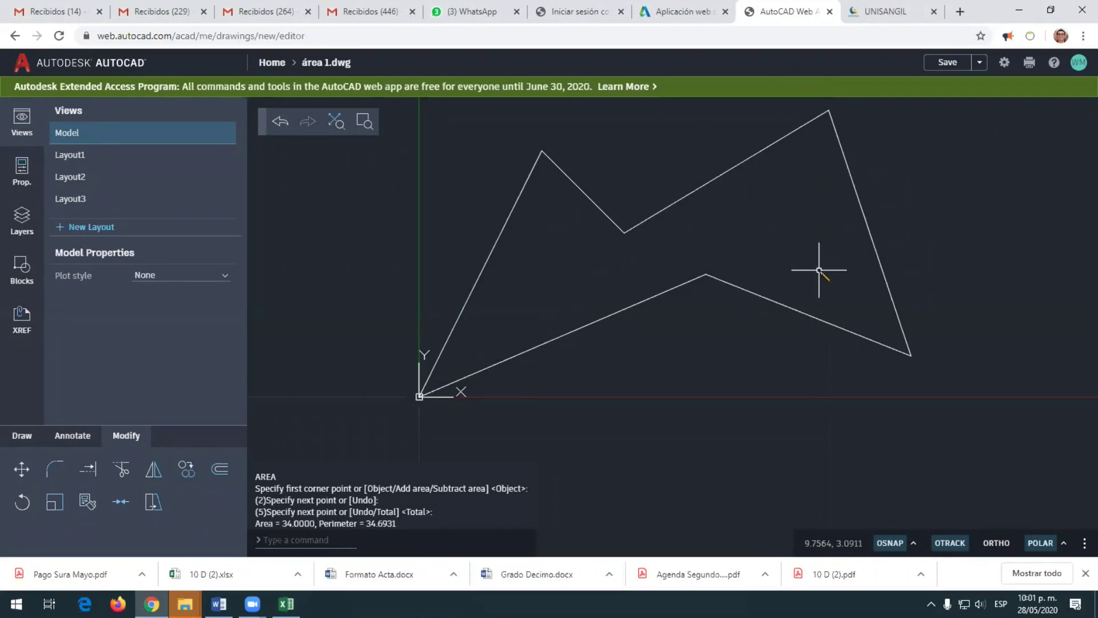
pyautogui.hotkey('alt', 'Tab')
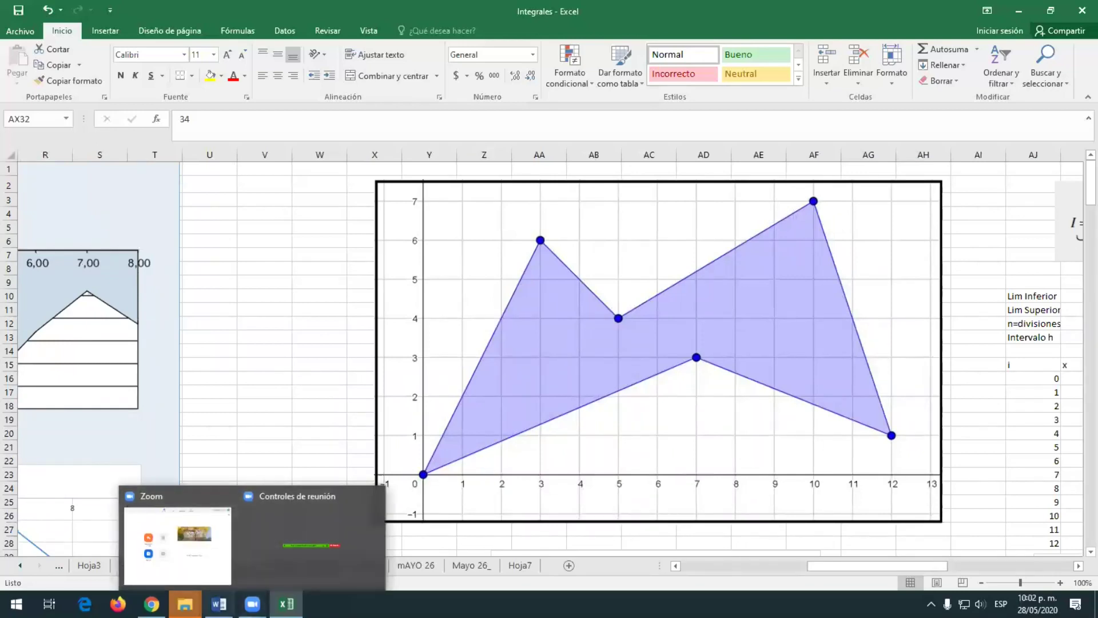
# Capture a screenshot of the AutoCAD web window showing the polygon and its area result, and return to Excel
pyautogui.moveTo(151, 603)
pyautogui.click(154, 551)
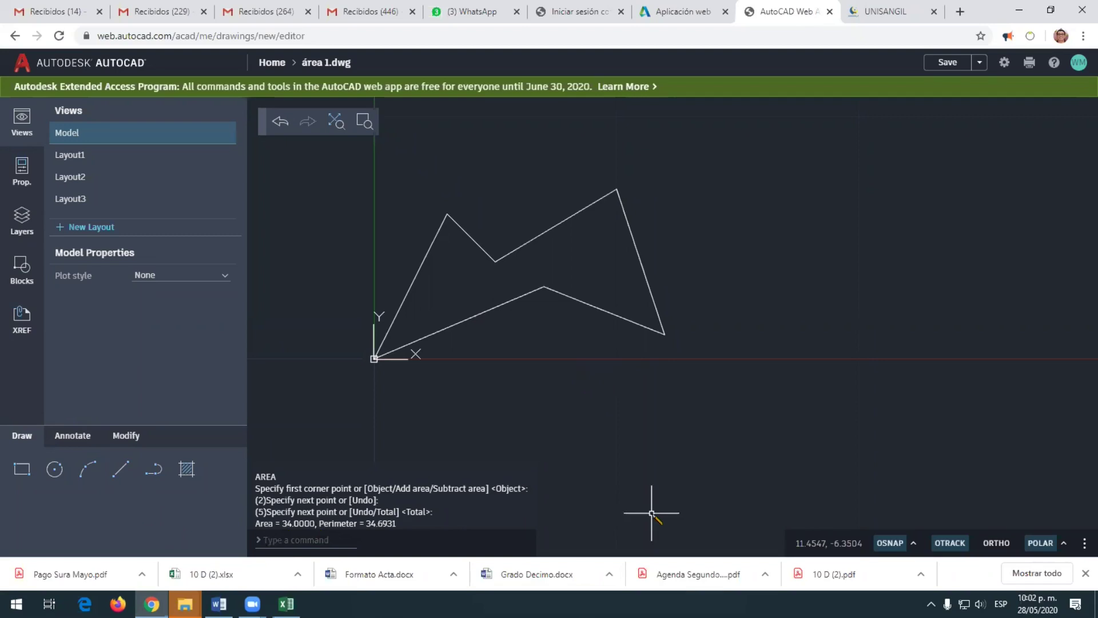
pyautogui.click(286, 603)
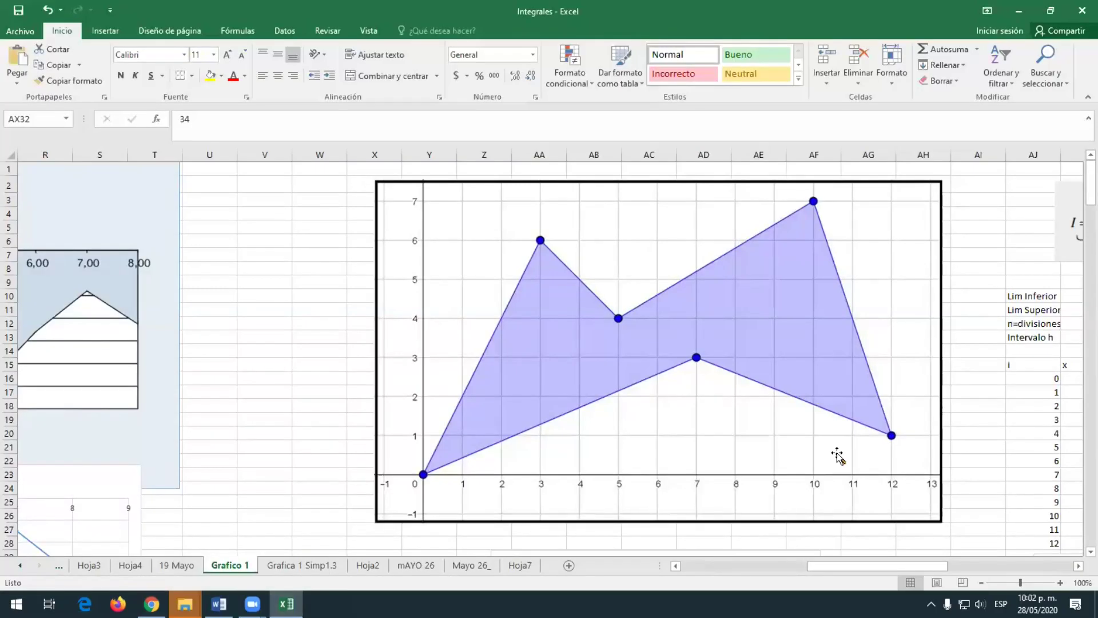
# Paste the AutoCAD screenshot at cell BB9 and move it slightly up beside the second integration table
pyautogui.moveTo(915, 564); pyautogui.dragTo(1040, 562)
pyautogui.click(1071, 282)
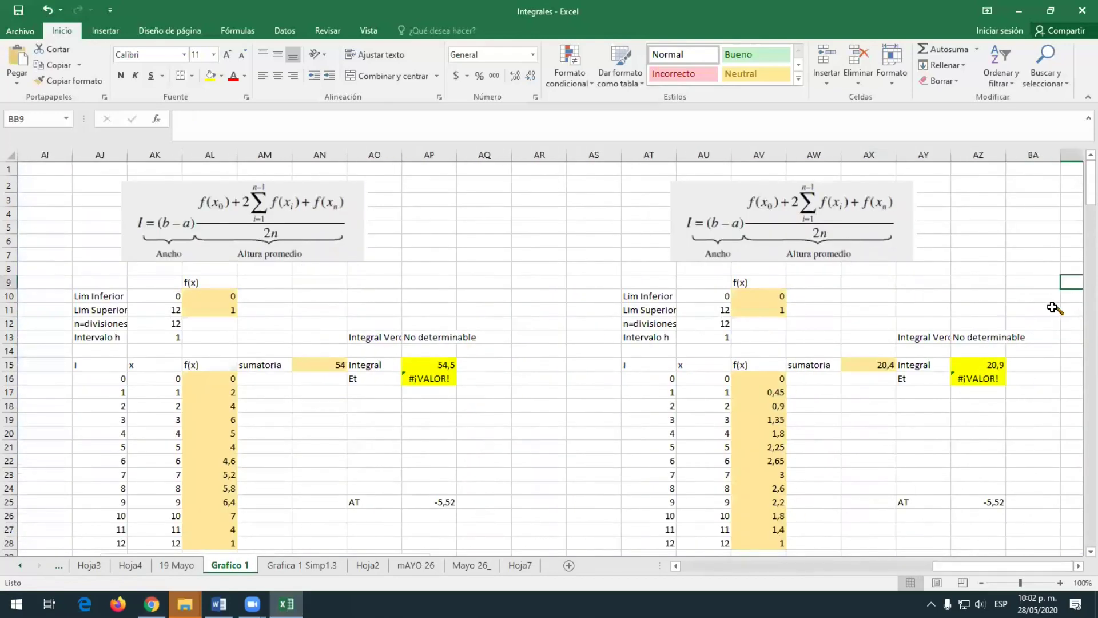
pyautogui.hotkey('ctrl', 'v')
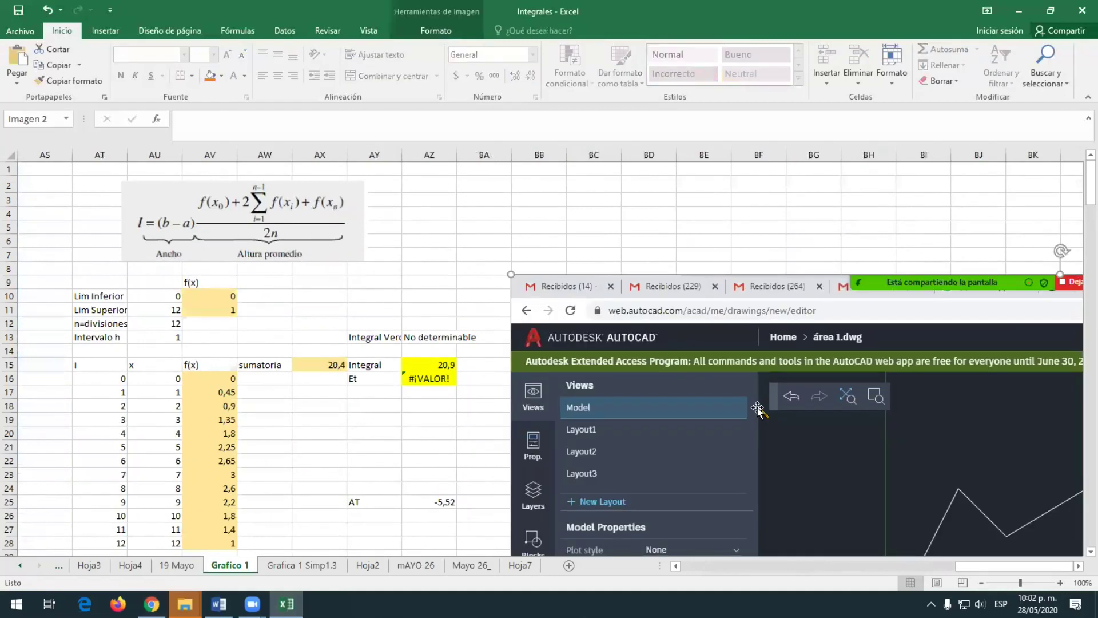
pyautogui.moveTo(799, 440); pyautogui.dragTo(778, 339)
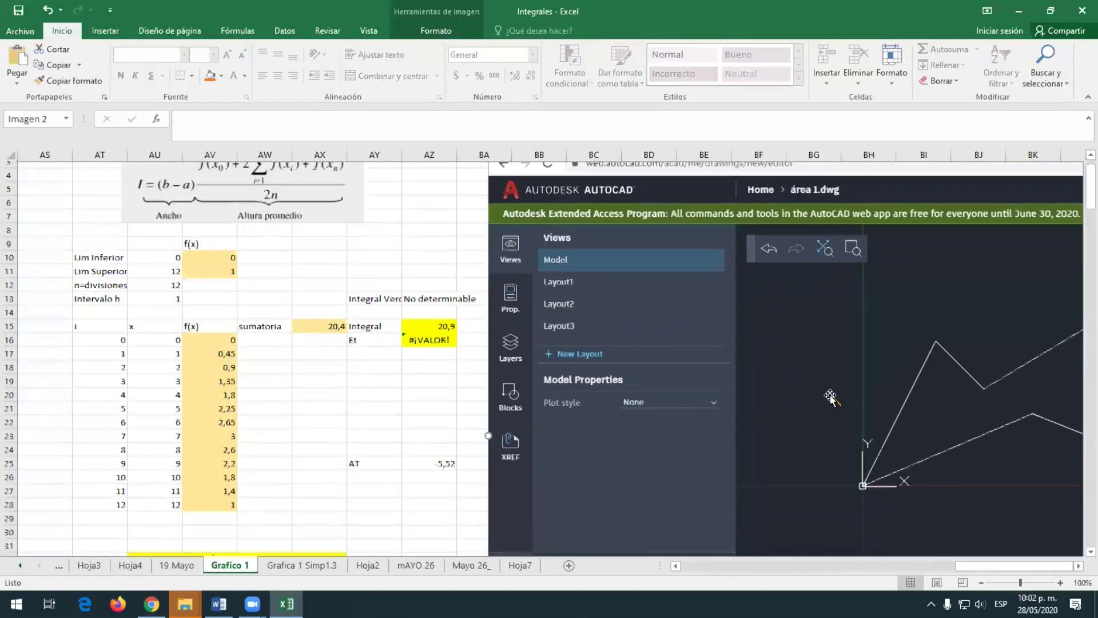
pyautogui.scroll(-4, 832, 397)
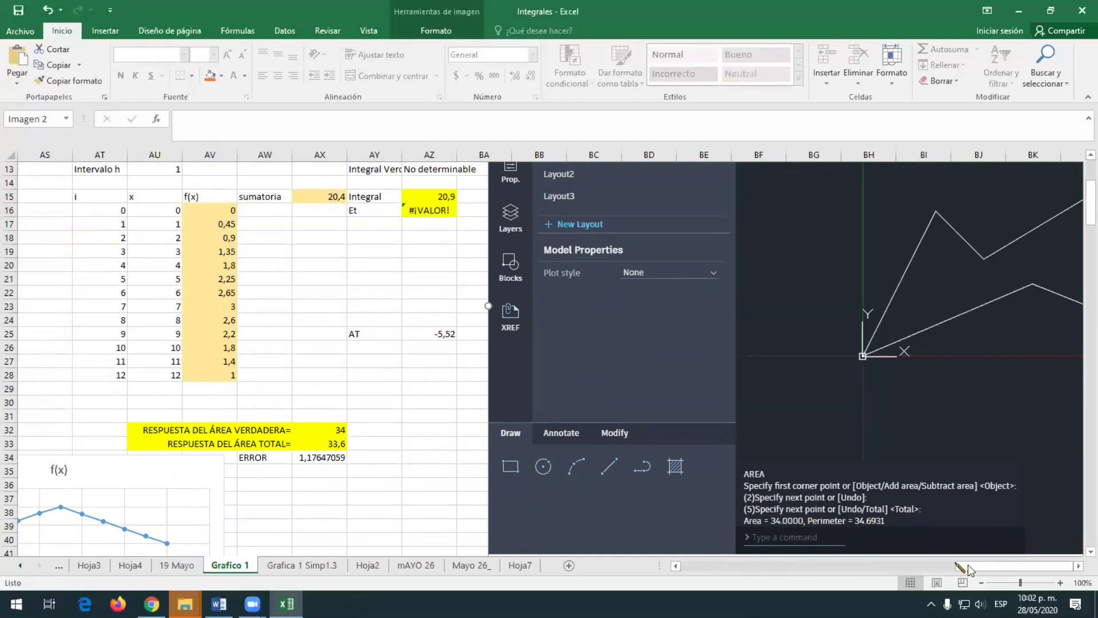
pyautogui.moveTo(1009, 568); pyautogui.dragTo(1012, 565)
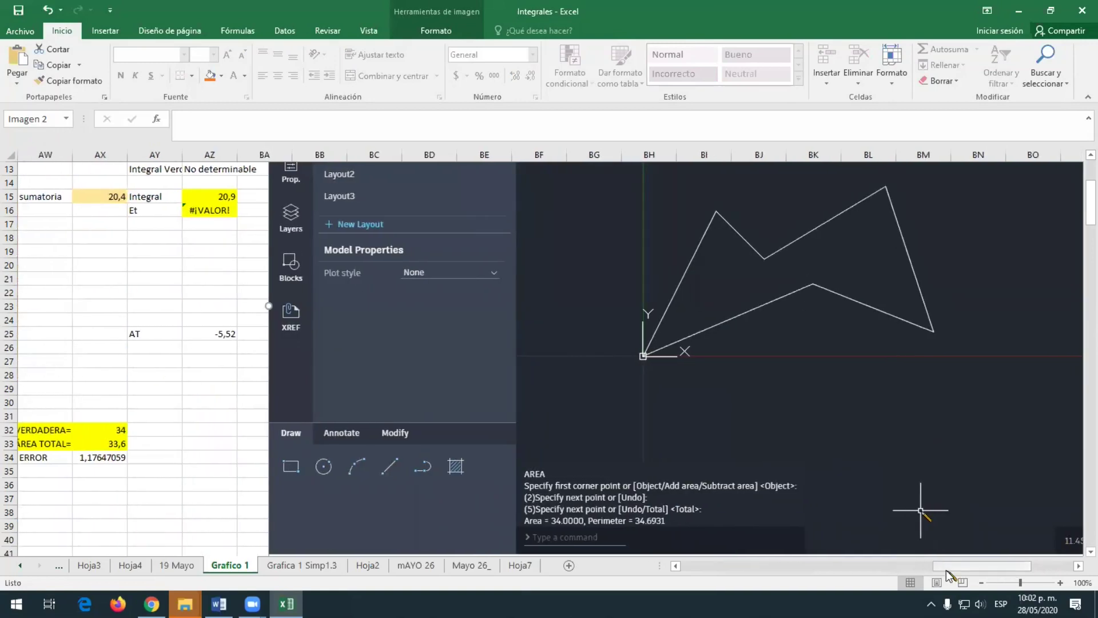
pyautogui.moveTo(946, 568); pyautogui.dragTo(812, 571)
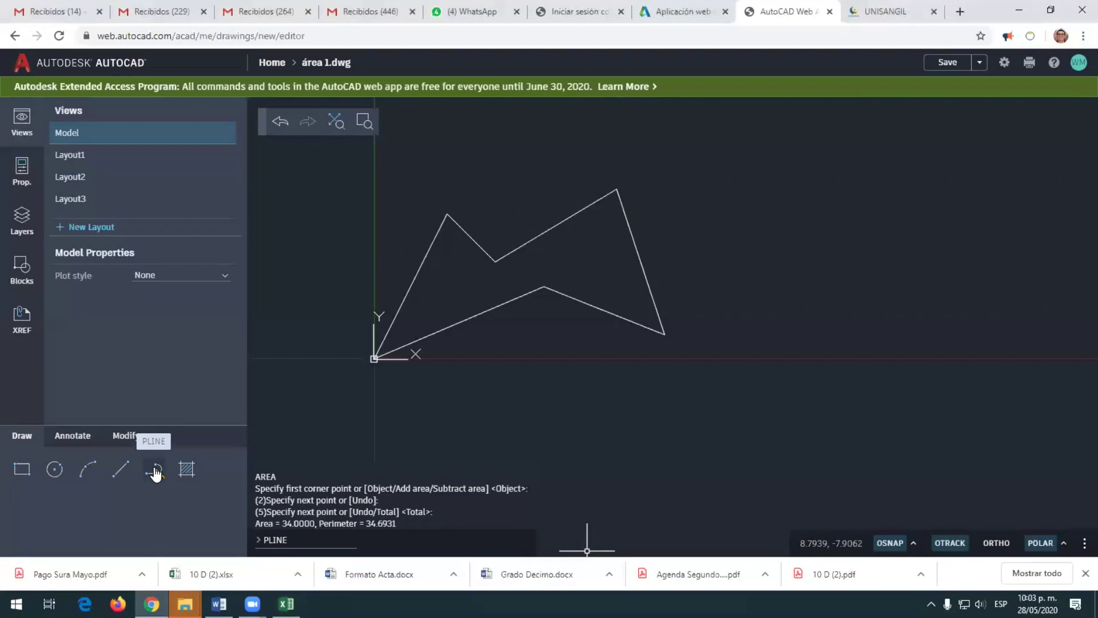
# Switch to AutoCAD web and set the current object color to Red
pyautogui.click(154, 470)
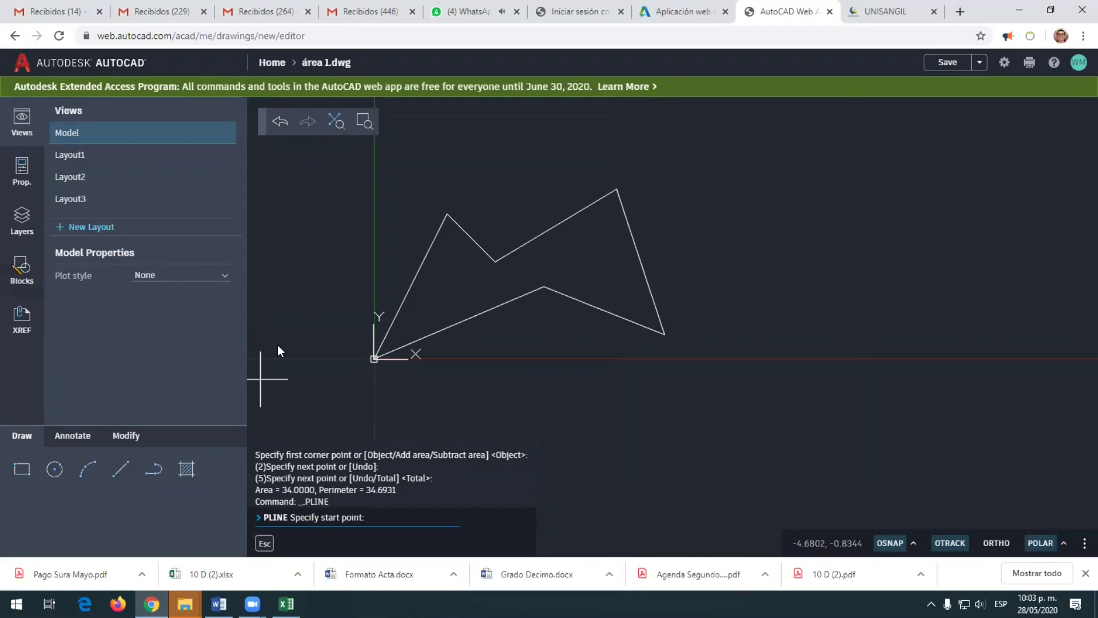
pyautogui.click(21, 172)
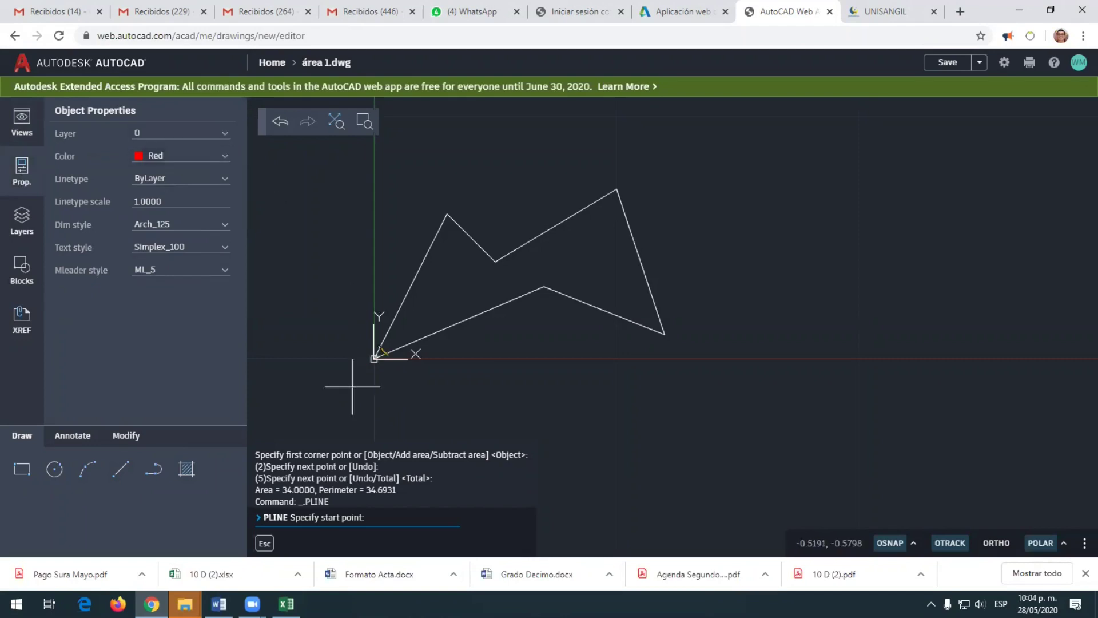
pyautogui.press('Escape')
pyautogui.press('Escape')
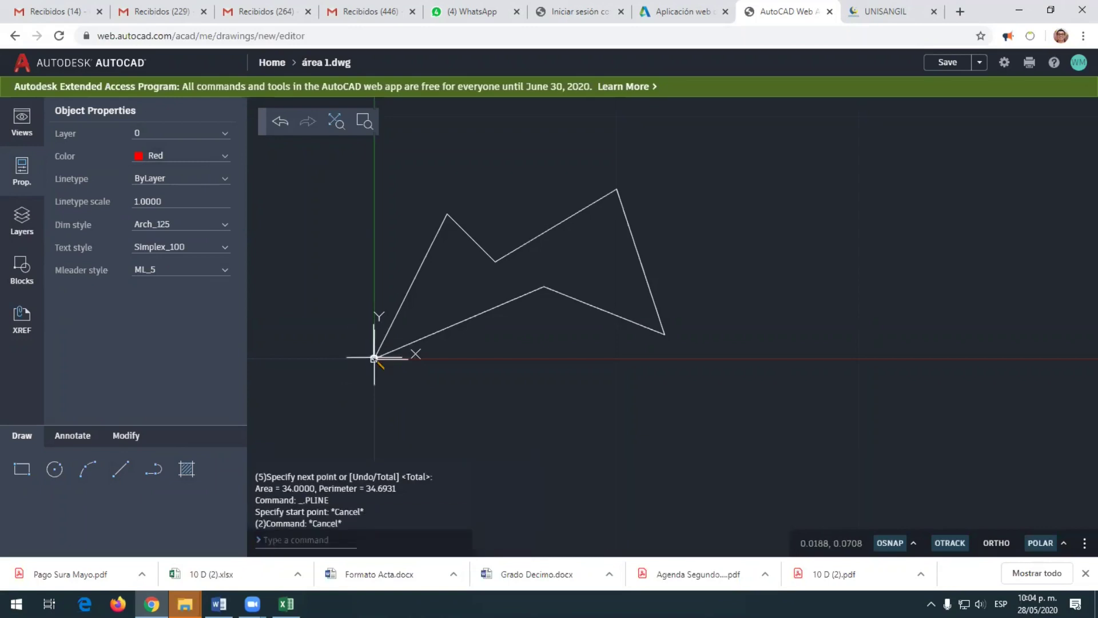
# Trace the irregular polygon with a closed polyline, starting at the origin 0,0 and snapping to each vertex in turn
pyautogui.click(154, 469)
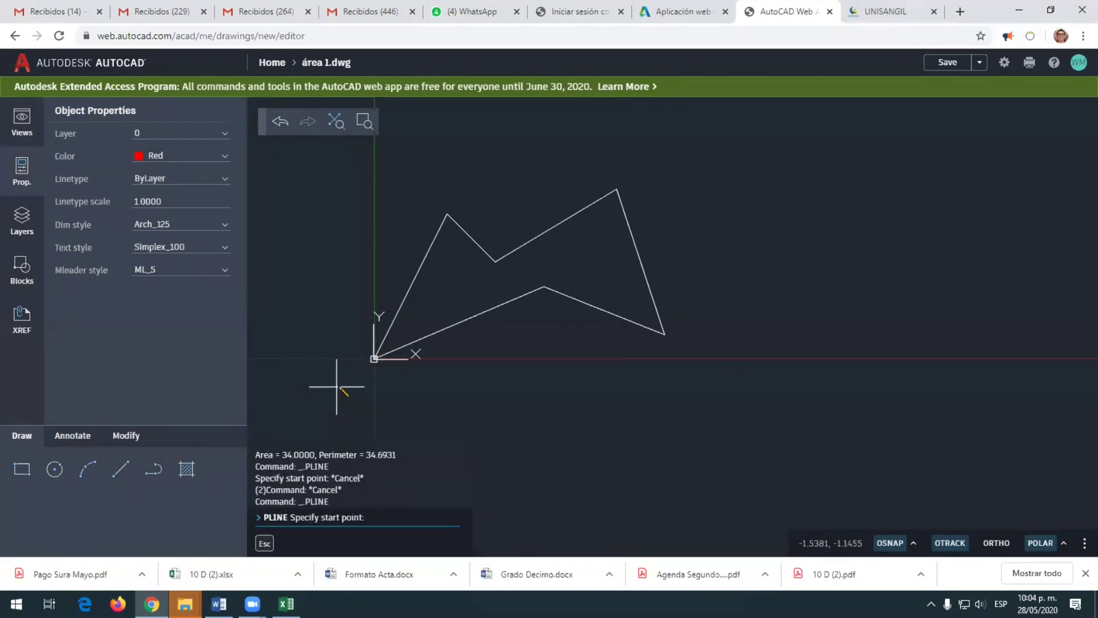
pyautogui.click(374, 358)
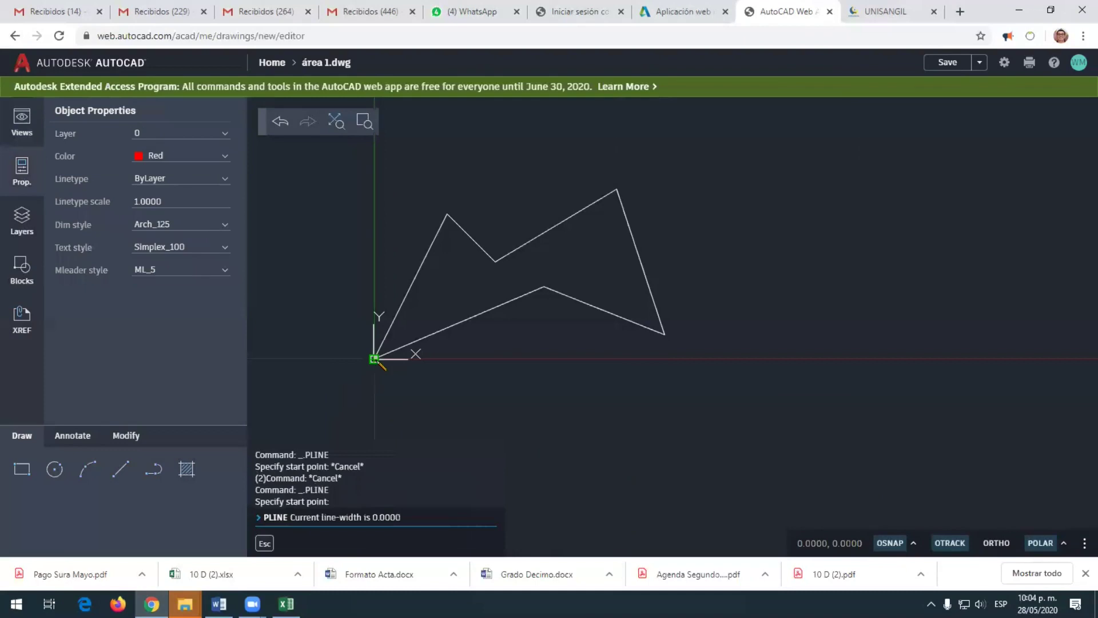
pyautogui.click(446, 214)
pyautogui.click(495, 262)
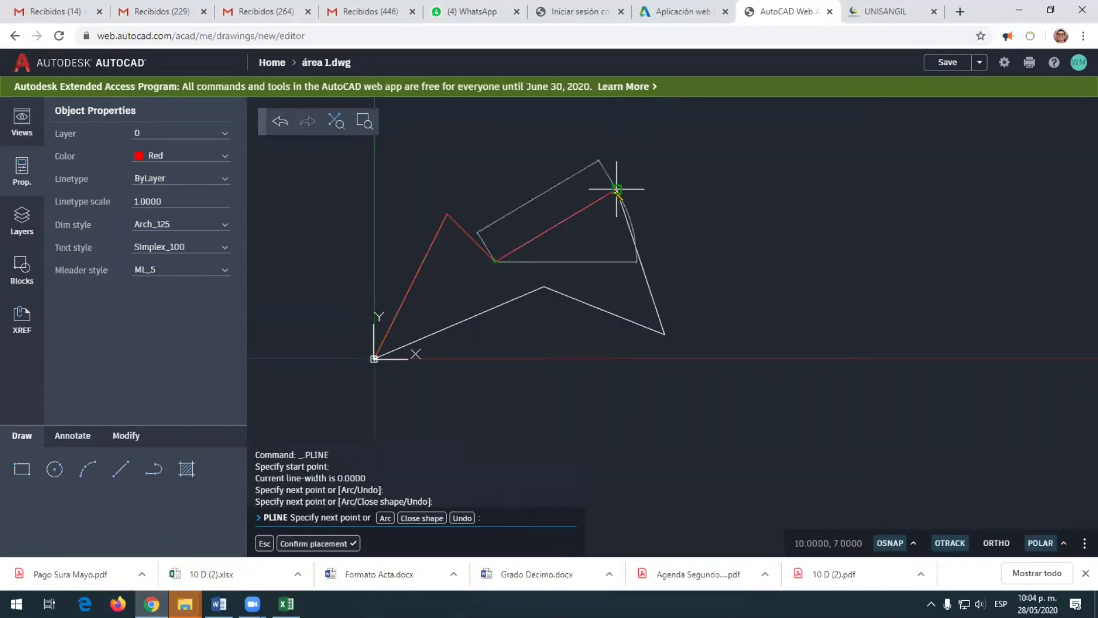
pyautogui.click(616, 189)
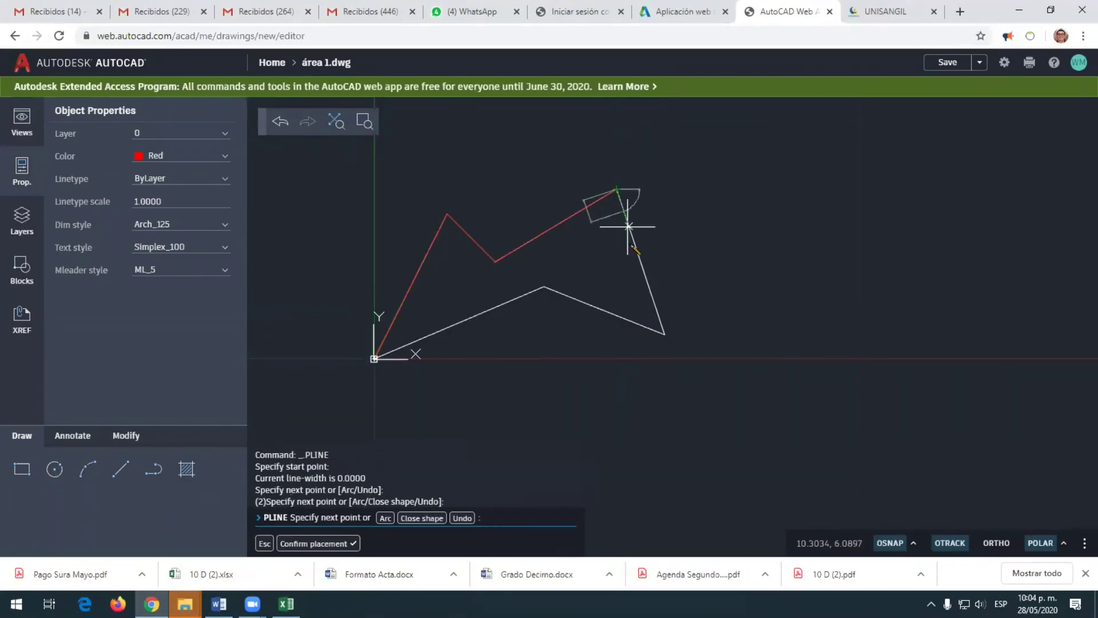
pyautogui.click(663, 334)
pyautogui.click(543, 286)
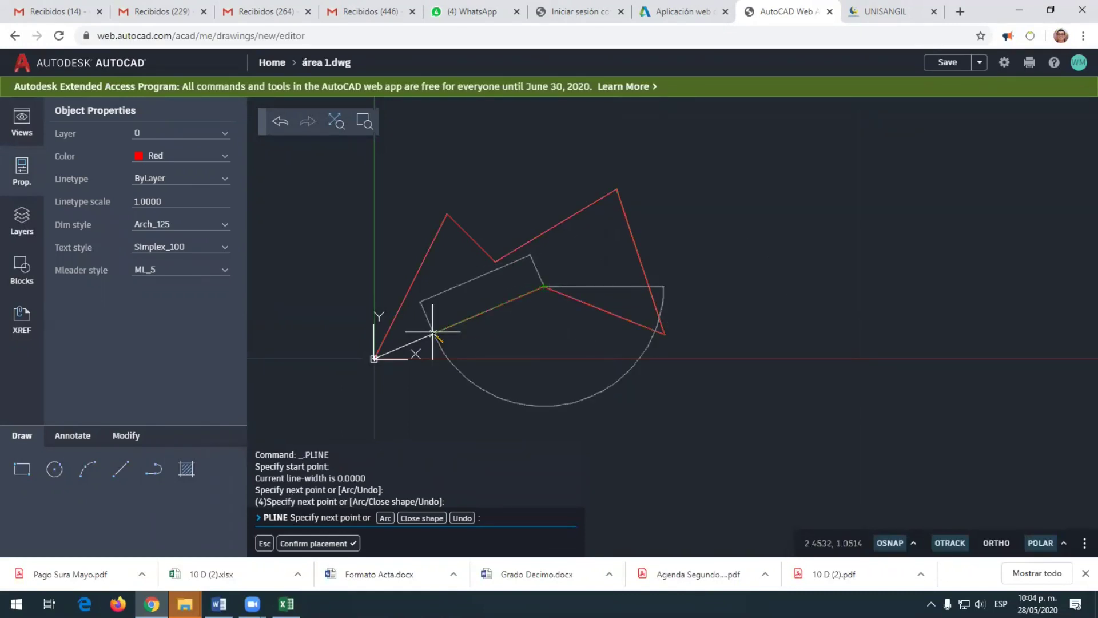
pyautogui.press('Return')
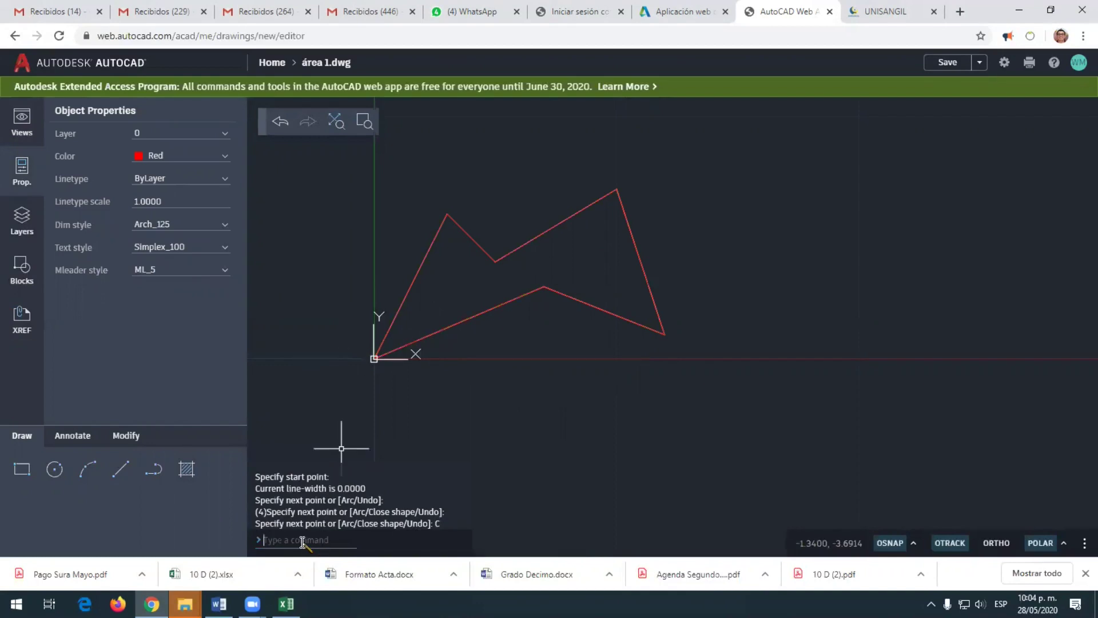
# Measure the area of the closed red polyline with the AREA command's Object option, and inspect the polyline's properties
pyautogui.write('AREA')
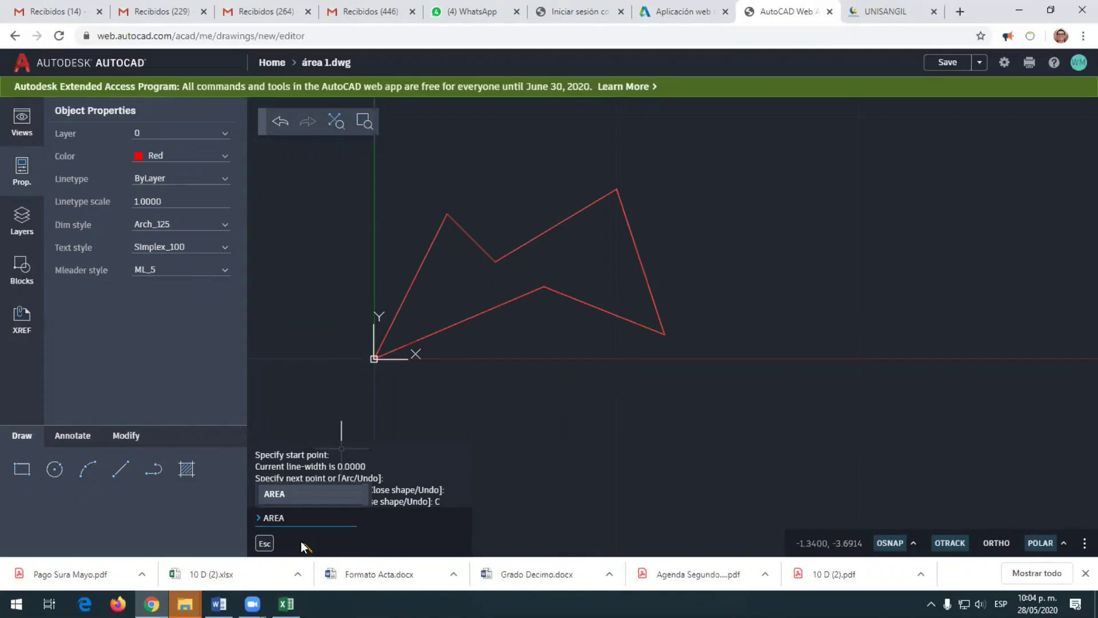
pyautogui.press('Return')
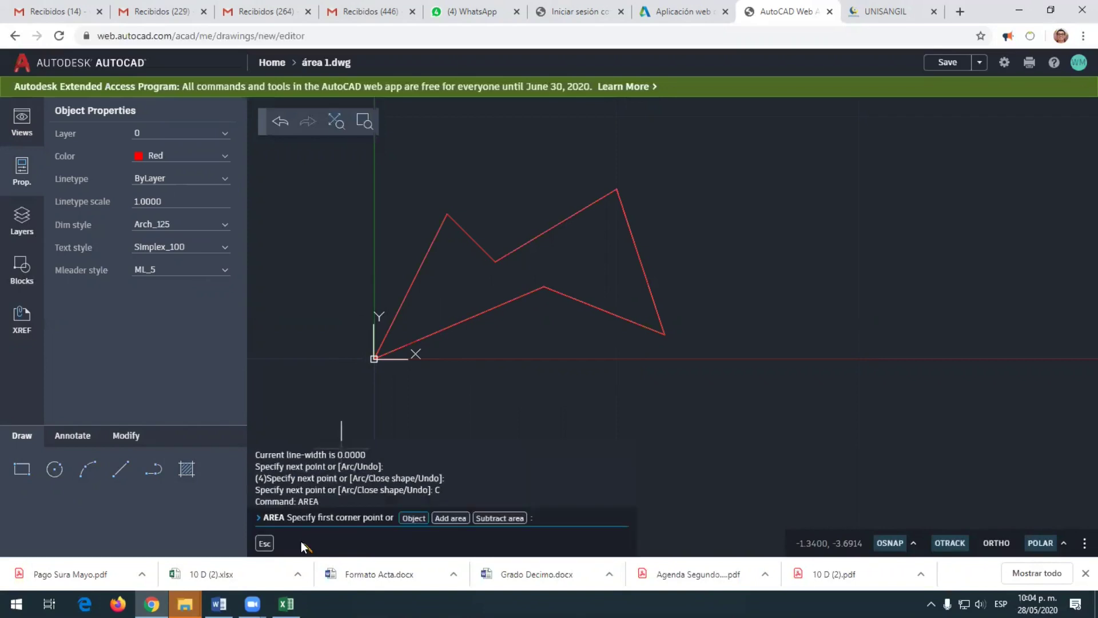
pyautogui.click(413, 519)
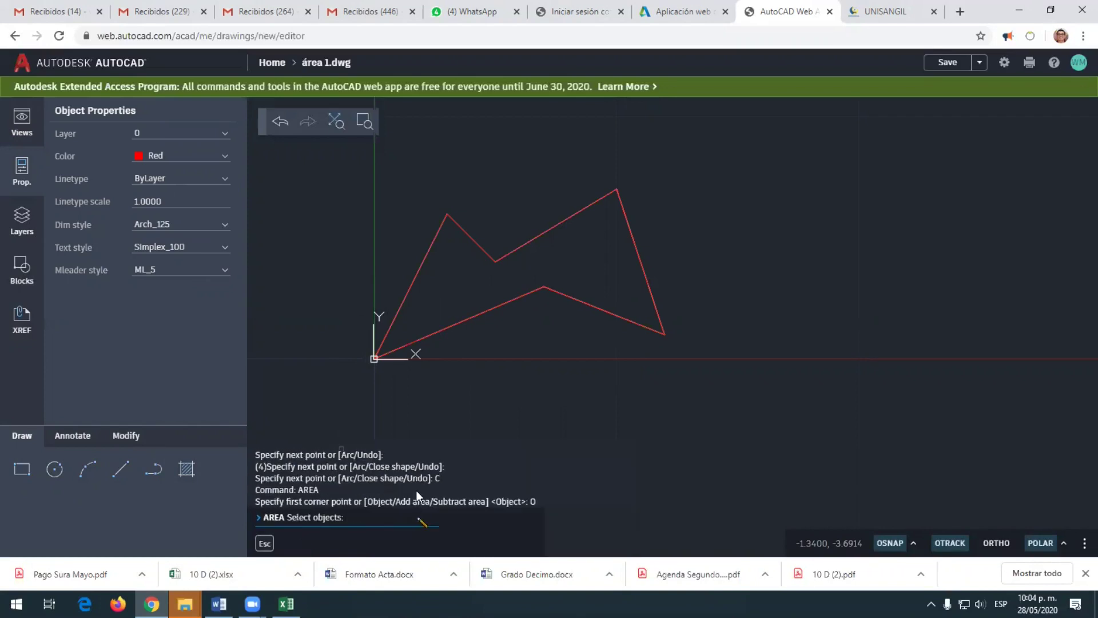
pyautogui.click(485, 253)
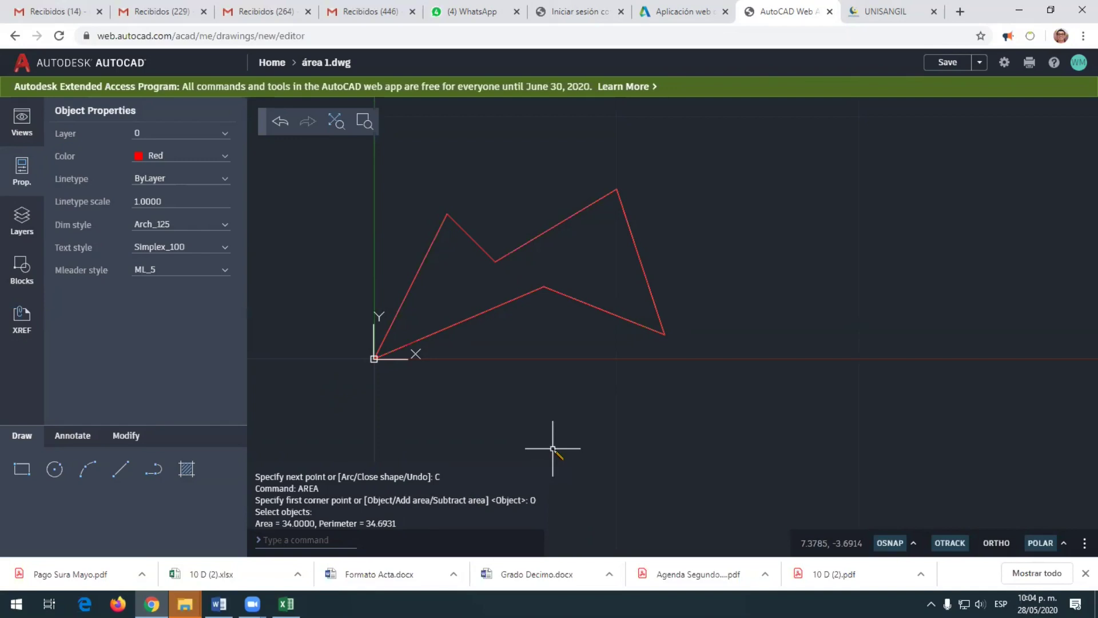
pyautogui.click(596, 308)
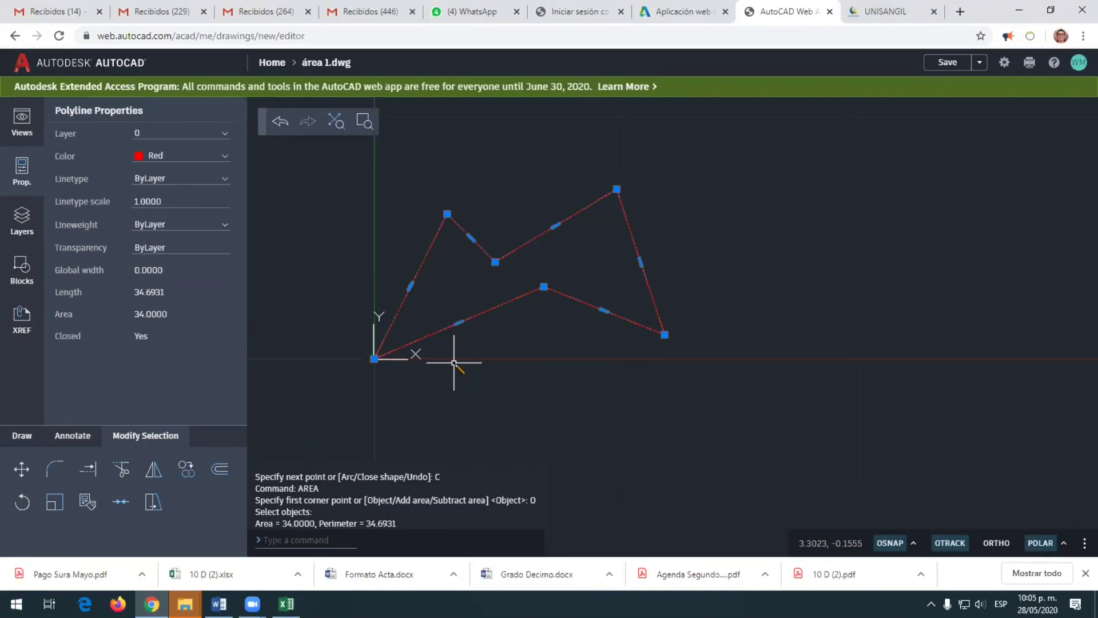
pyautogui.press('Escape')
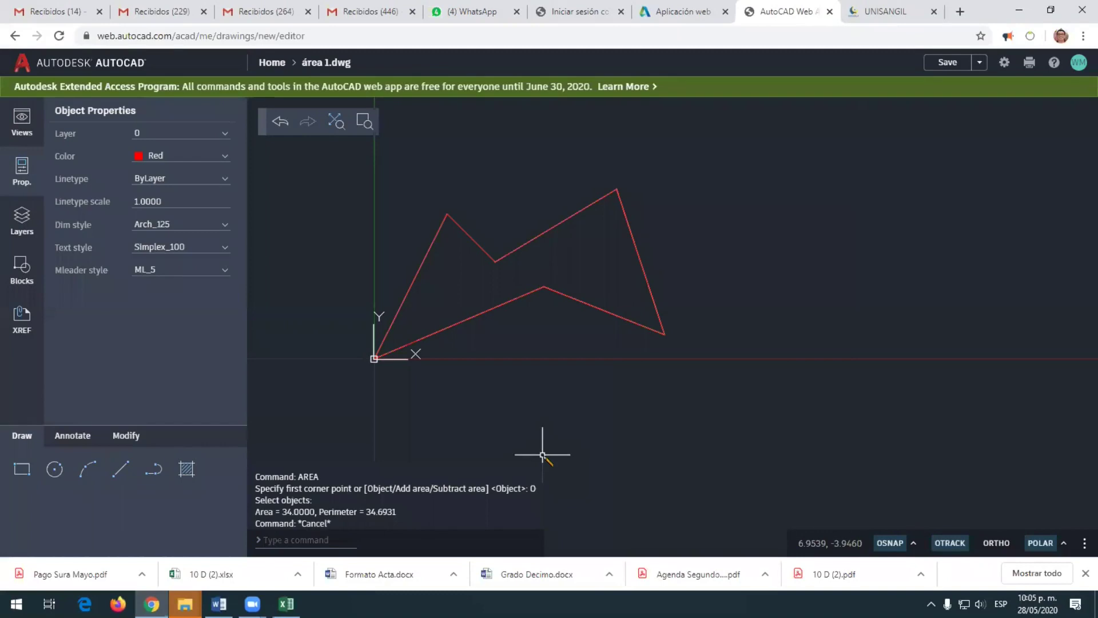
pyautogui.click(150, 470)
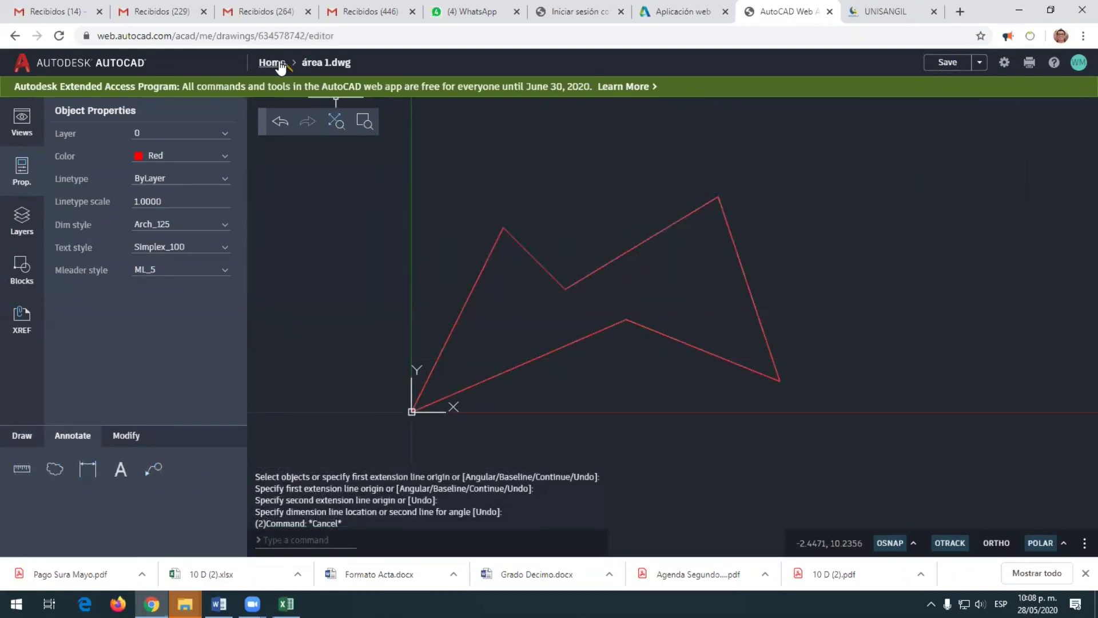
# Leave área 1.dwg discarding its unsaved changes, and create a new metric drawing named ÁREA 2
pyautogui.click(280, 62)
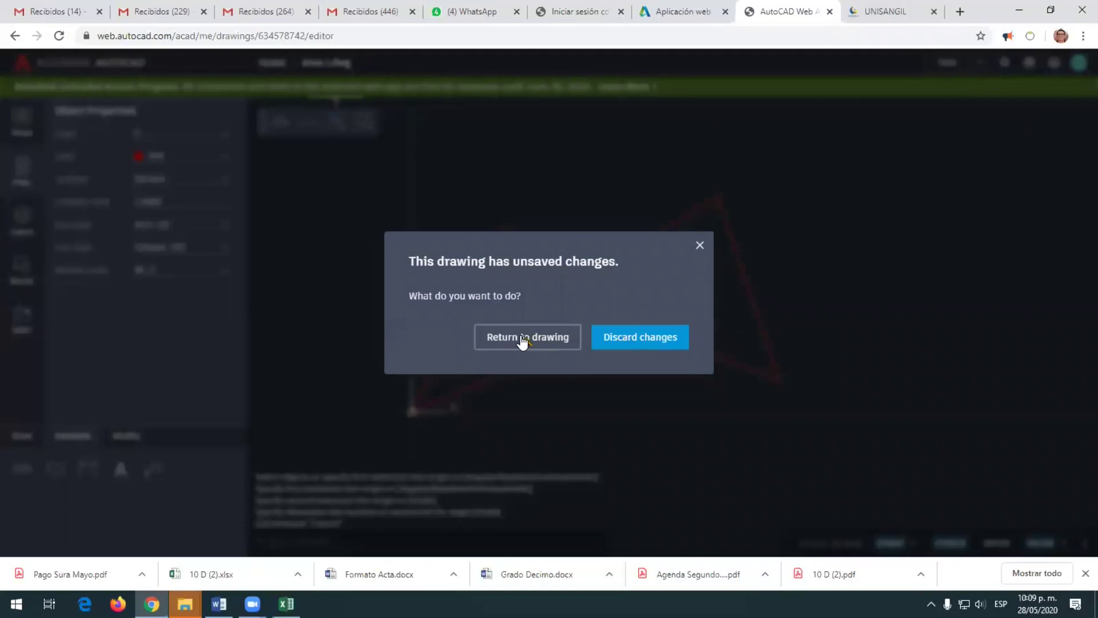
pyautogui.click(630, 341)
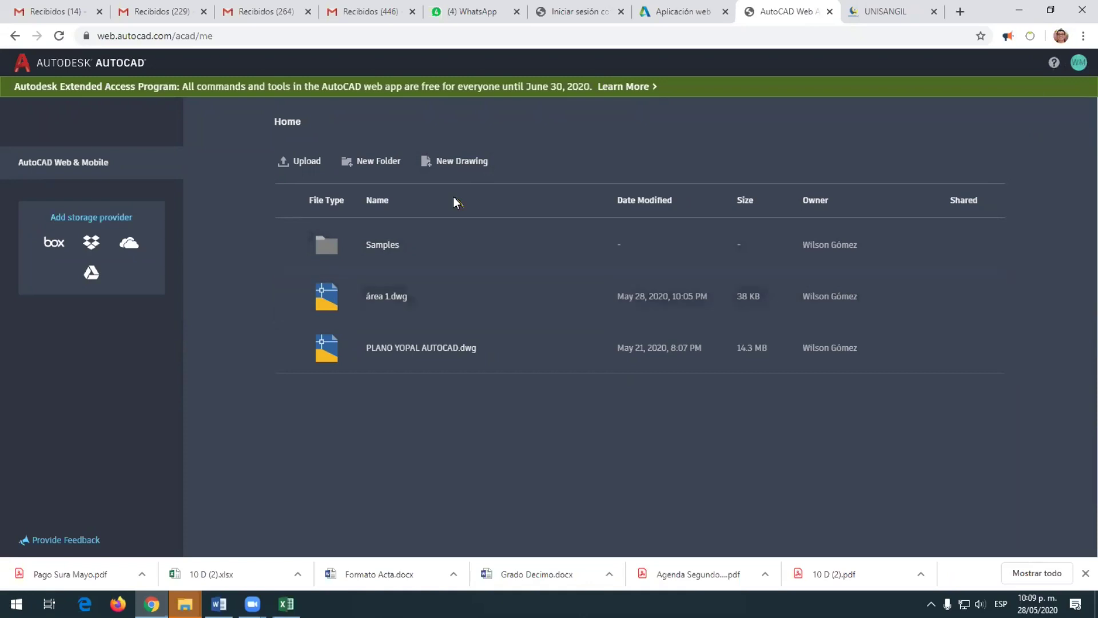
pyautogui.click(468, 161)
pyautogui.click(394, 286)
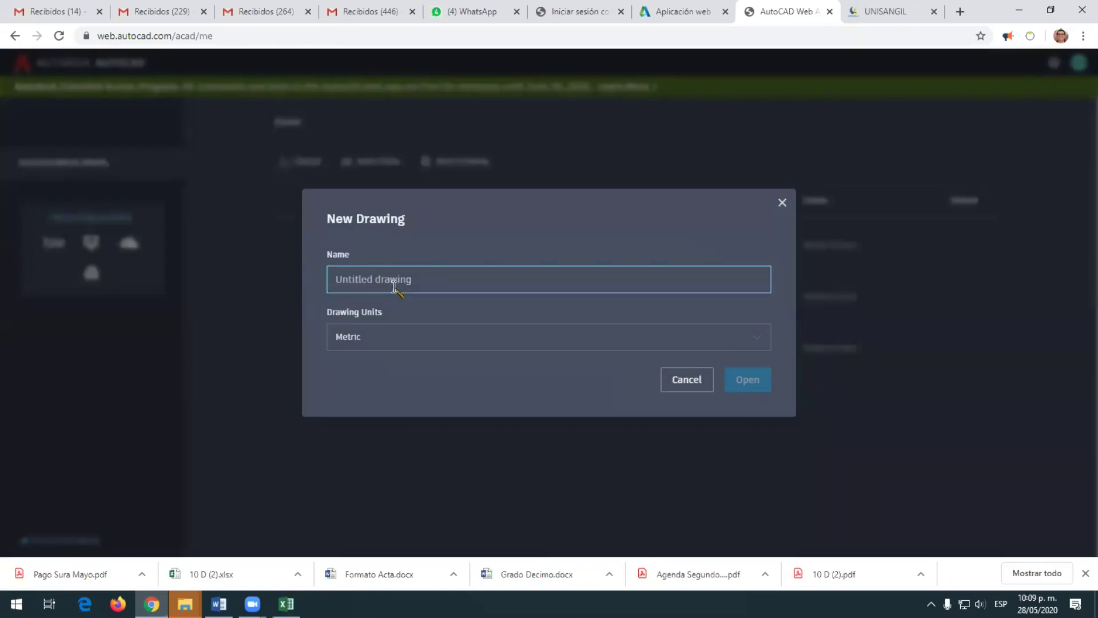
pyautogui.write('ÁREA 2')
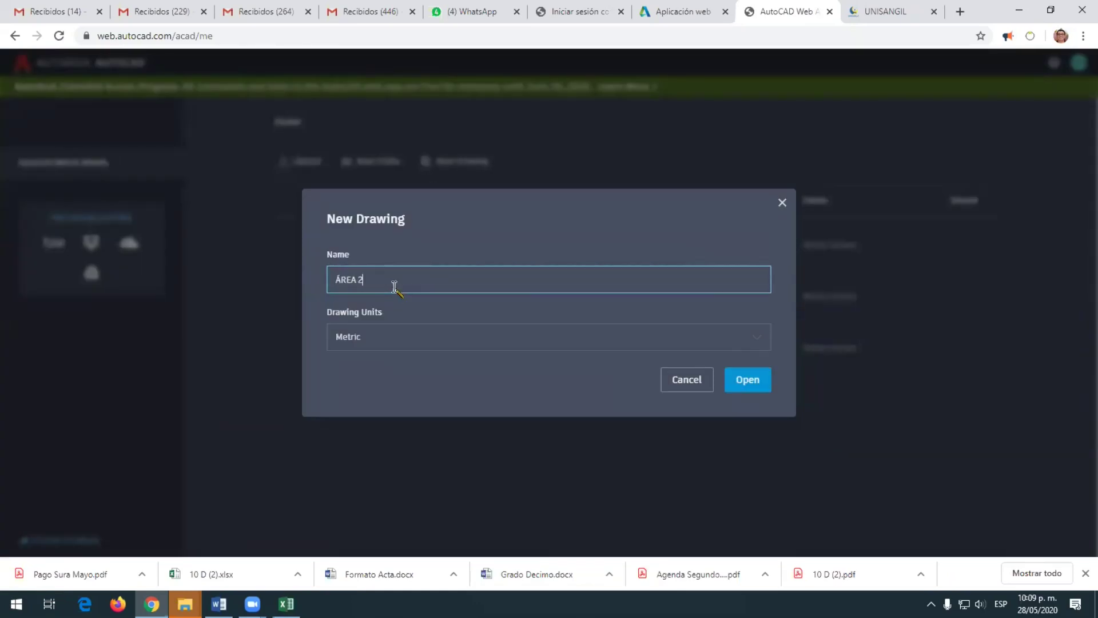
pyautogui.click(749, 378)
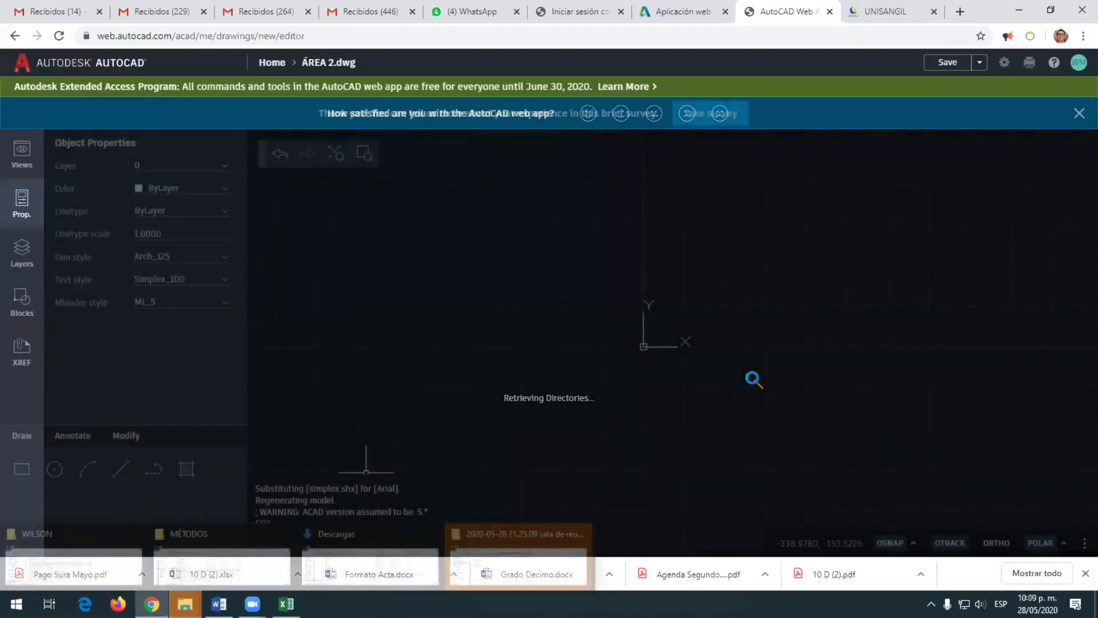
# Switch to Excel and review the river cross-section's x and f(x) table and charts on the Grafico 1 sheet
pyautogui.moveTo(286, 604)
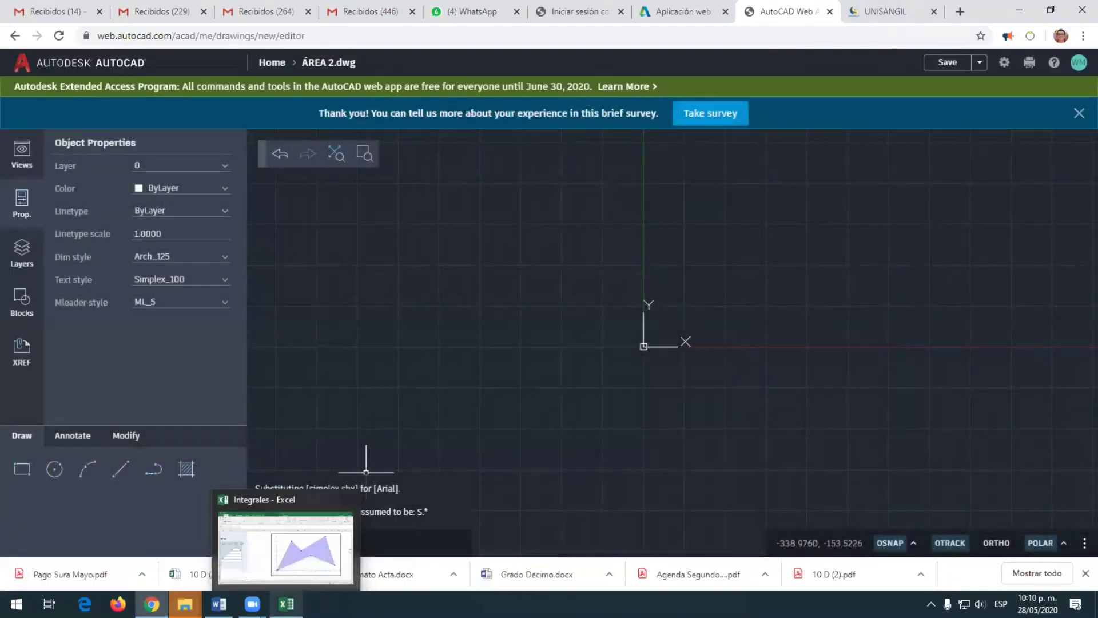
pyautogui.click(278, 547)
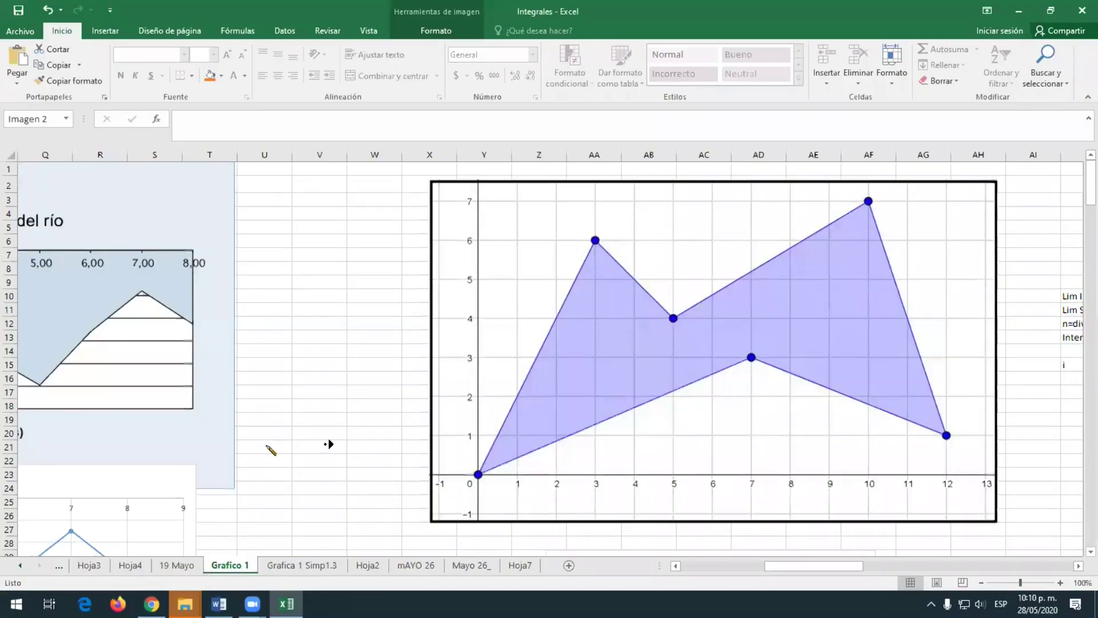
pyautogui.hscroll(20, 329, 444)
pyautogui.moveTo(1011, 566); pyautogui.dragTo(633, 572)
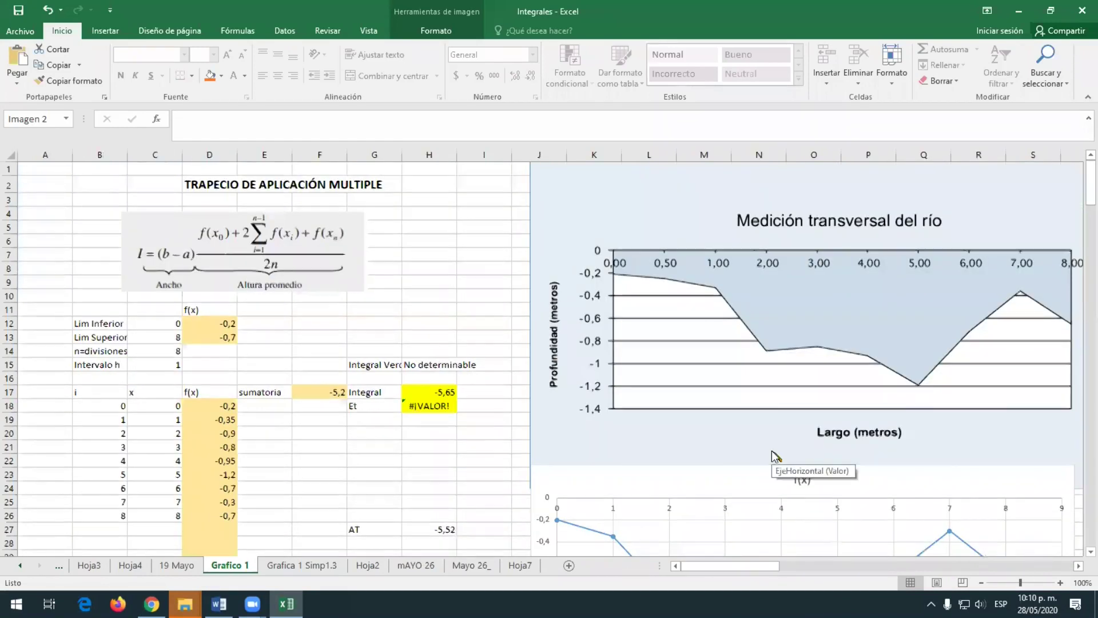
pyautogui.scroll(-4, 771, 454)
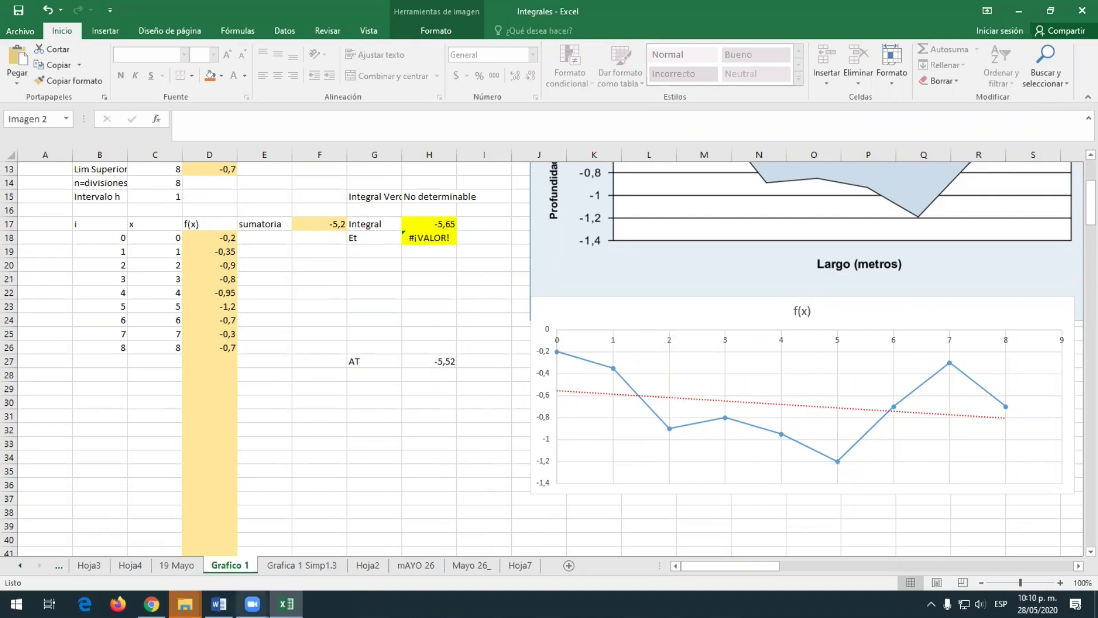
pyautogui.moveTo(185, 604)
pyautogui.moveTo(151, 603)
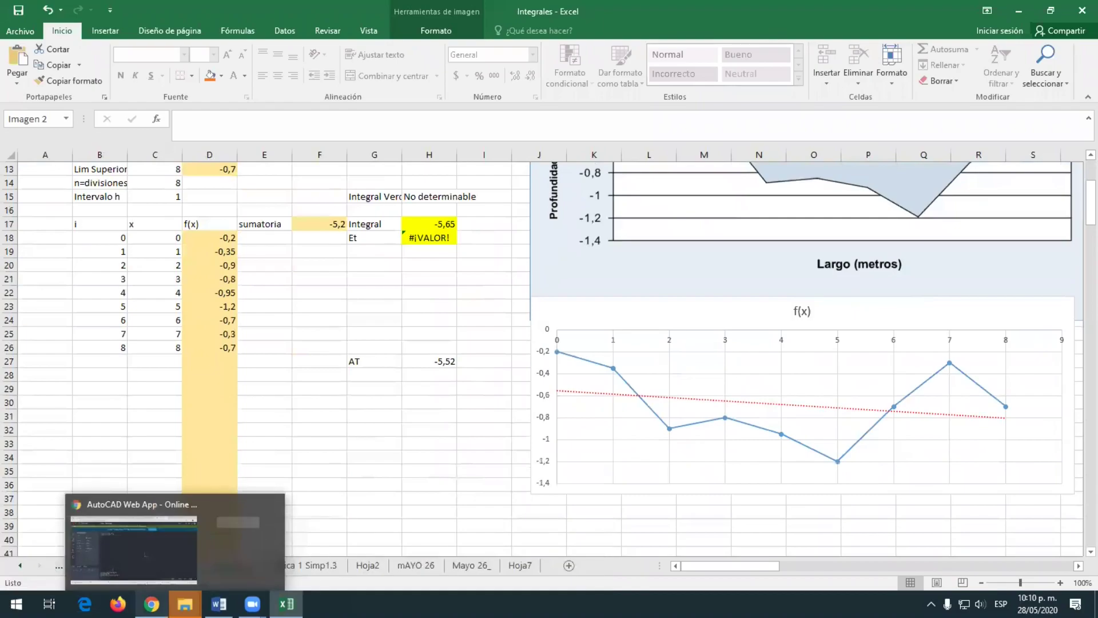
# Switch to AutoCAD web and start a line at the origin 0,0 in the ÁREA 2 drawing
pyautogui.click(156, 547)
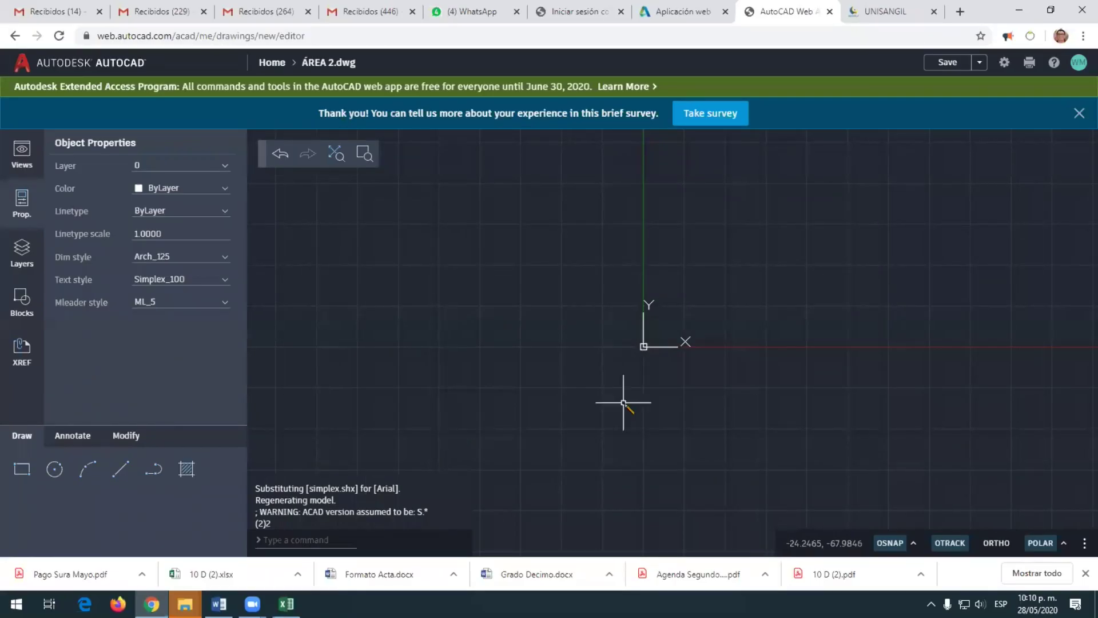
pyautogui.click(311, 539)
pyautogui.write('l')
pyautogui.press('Return')
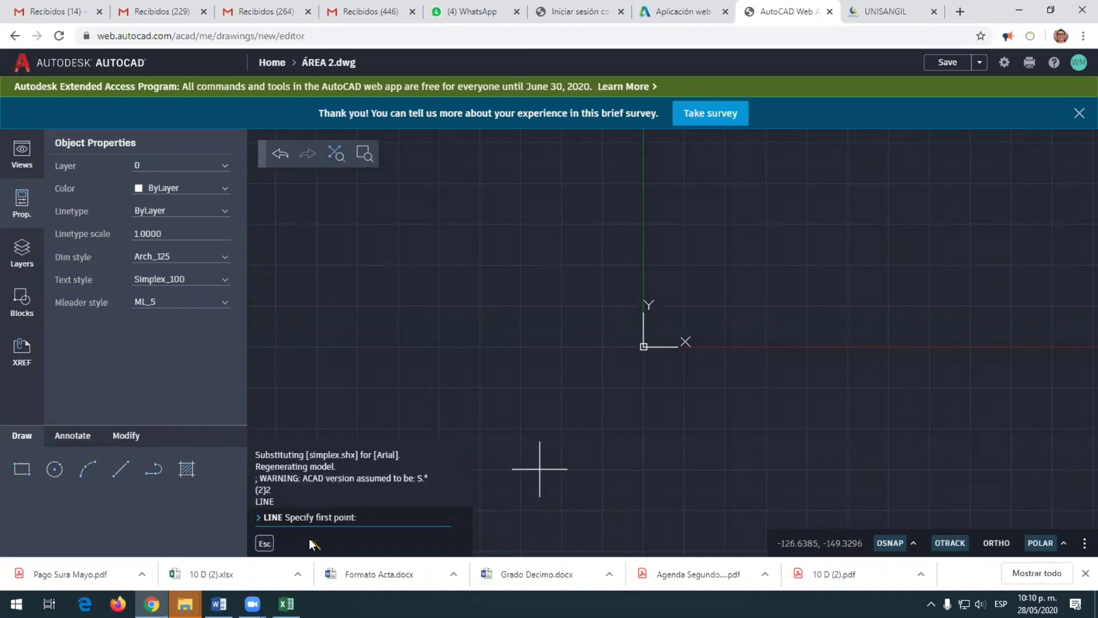
pyautogui.write('0,0')
pyautogui.press('Return')
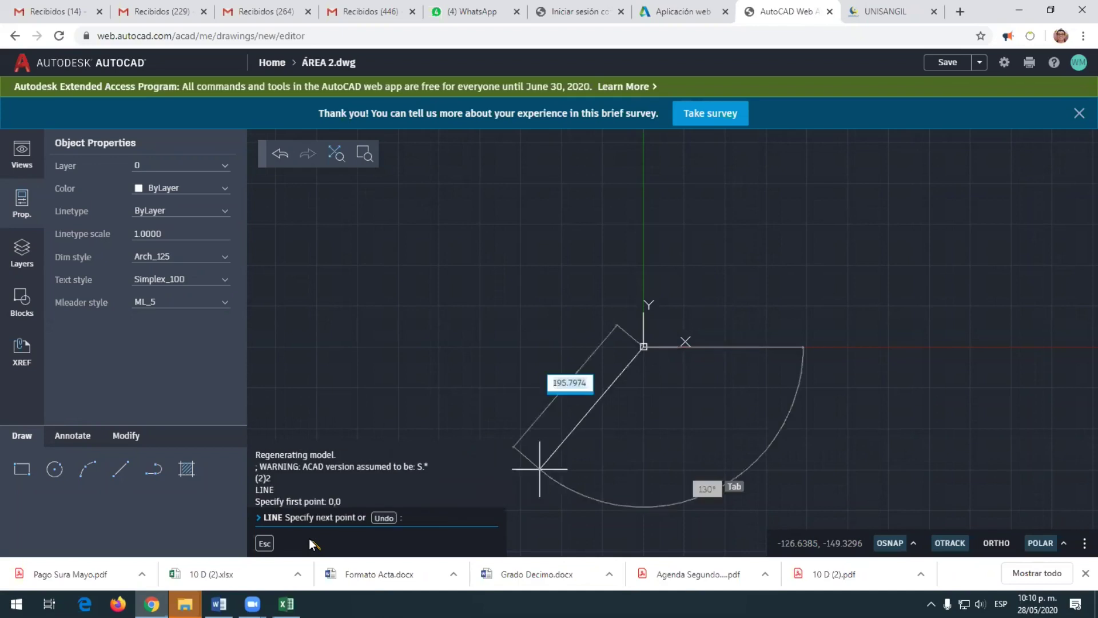
# Draw the line's first segment from the origin to 8,0
pyautogui.write('0,')
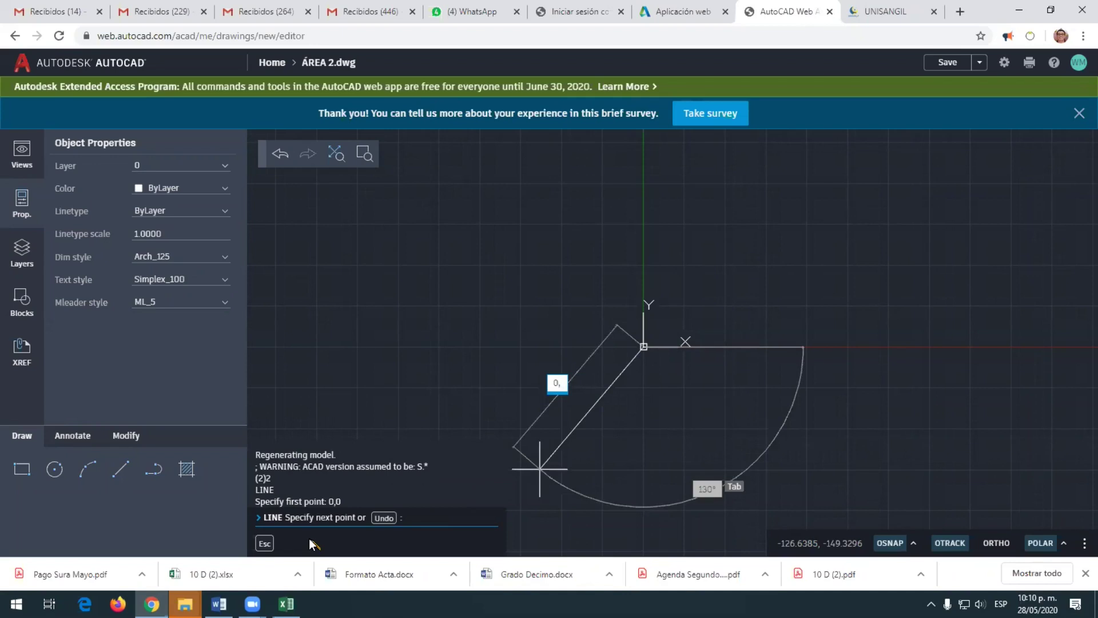
pyautogui.click(415, 517)
pyautogui.write('8,0')
pyautogui.press('Return')
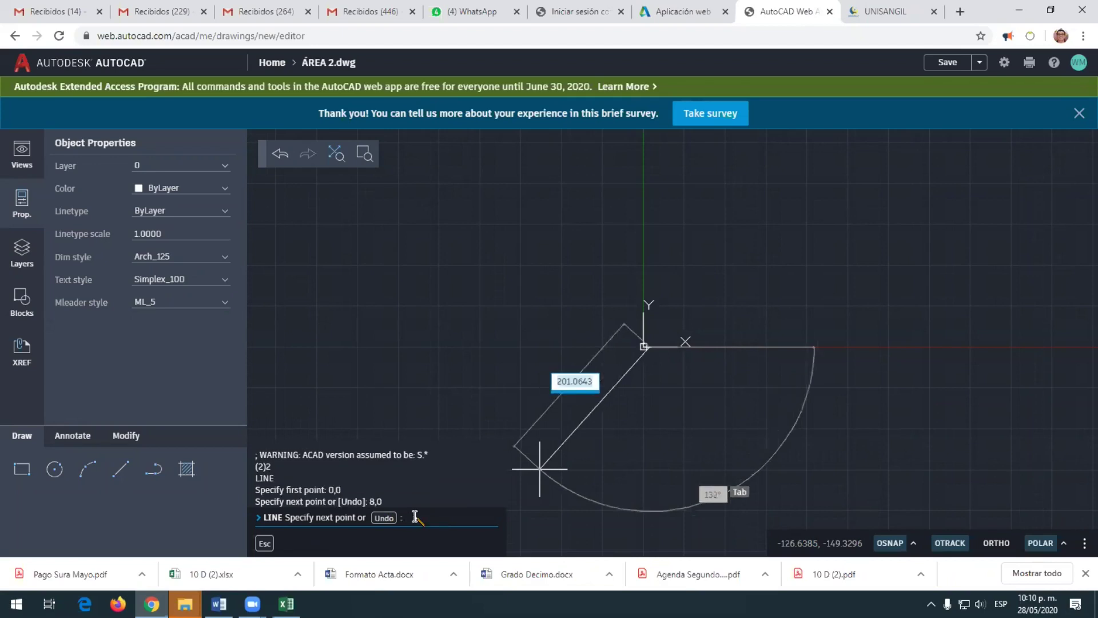
pyautogui.scroll(5, 669, 377)
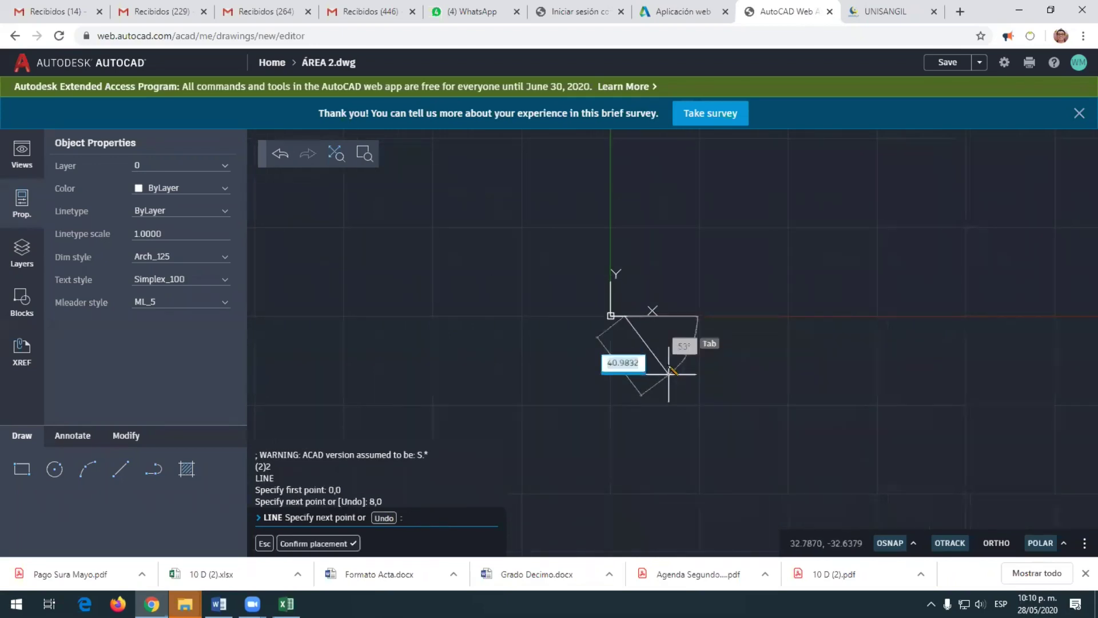
pyautogui.scroll(8, 616, 327)
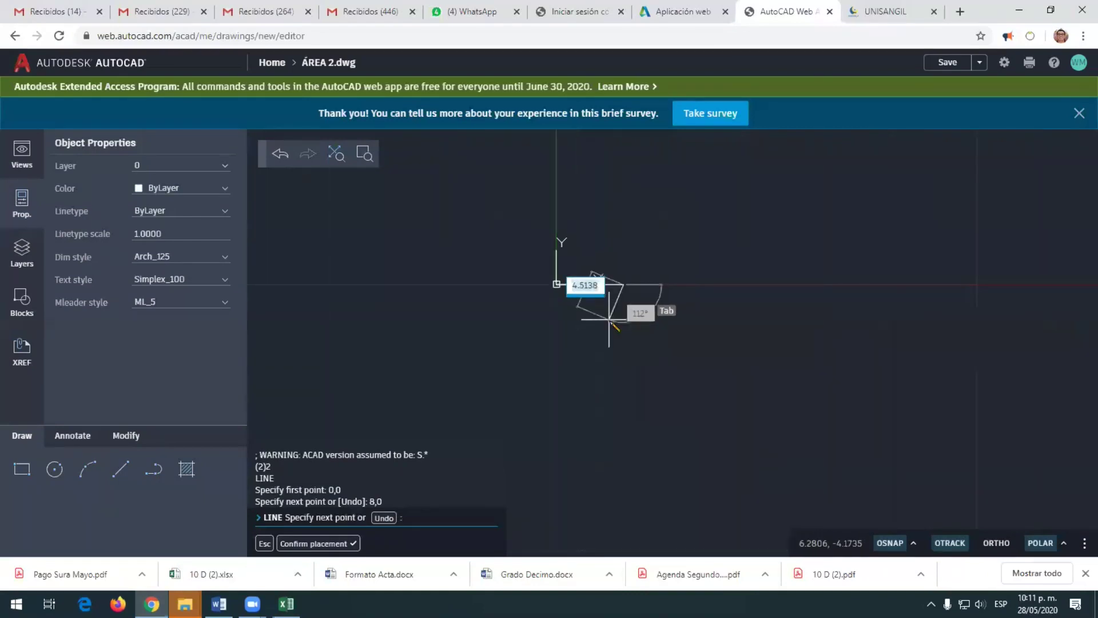
pyautogui.scroll(3, 699, 309)
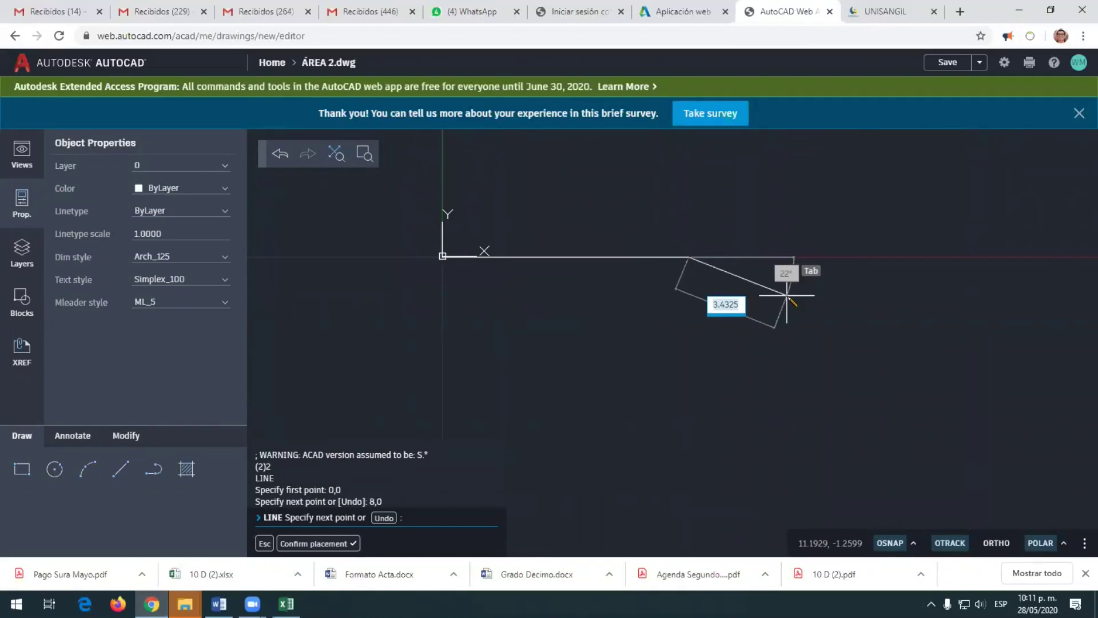
pyautogui.scroll(2, 737, 296)
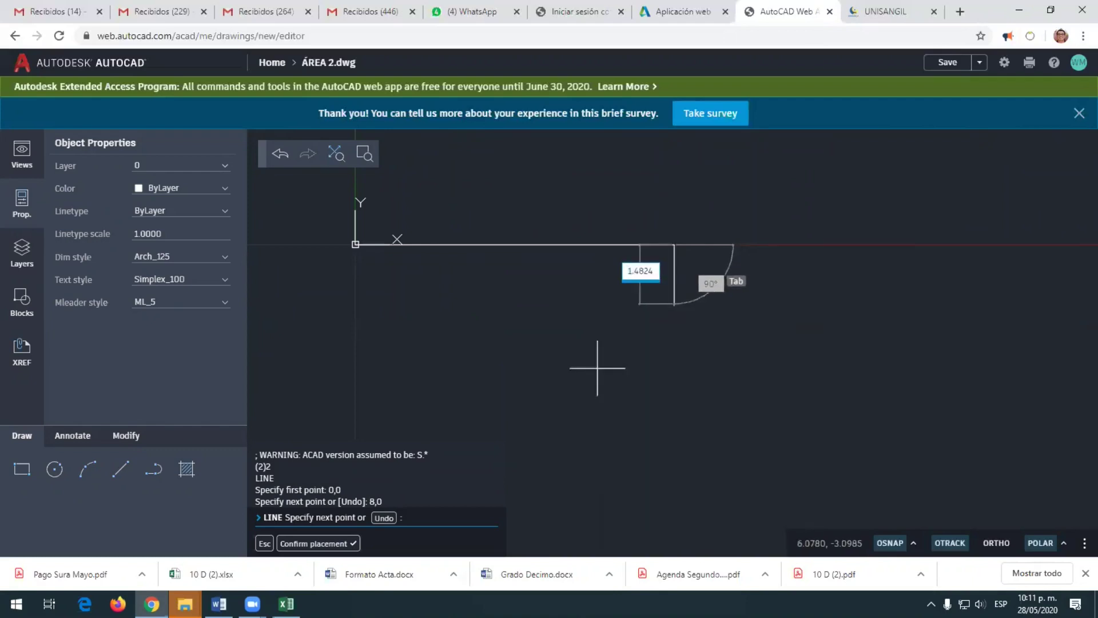
# Check the last point of the f(x) chart in Excel, and return to the AutoCAD web drawing
pyautogui.hotkey('alt', 'Tab')
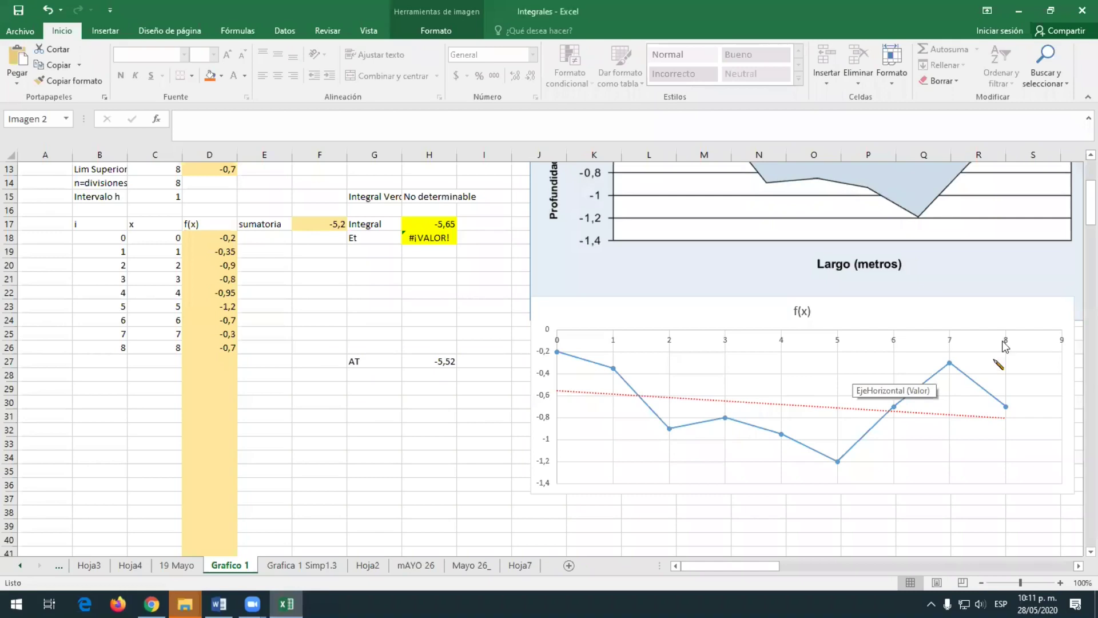
pyautogui.moveTo(1008, 407)
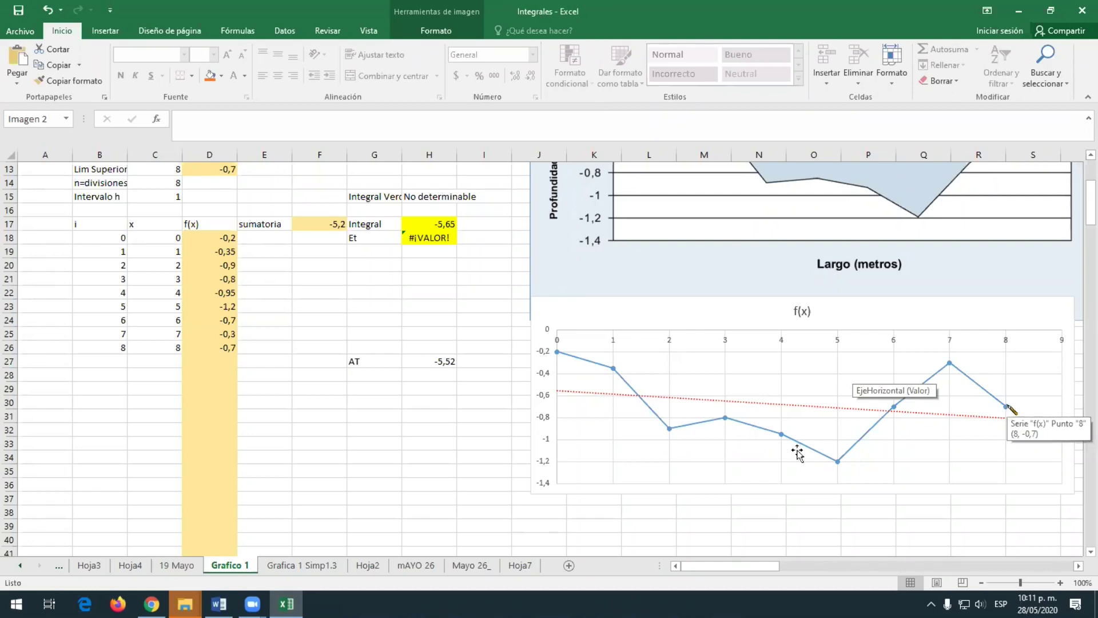
pyautogui.moveTo(286, 603)
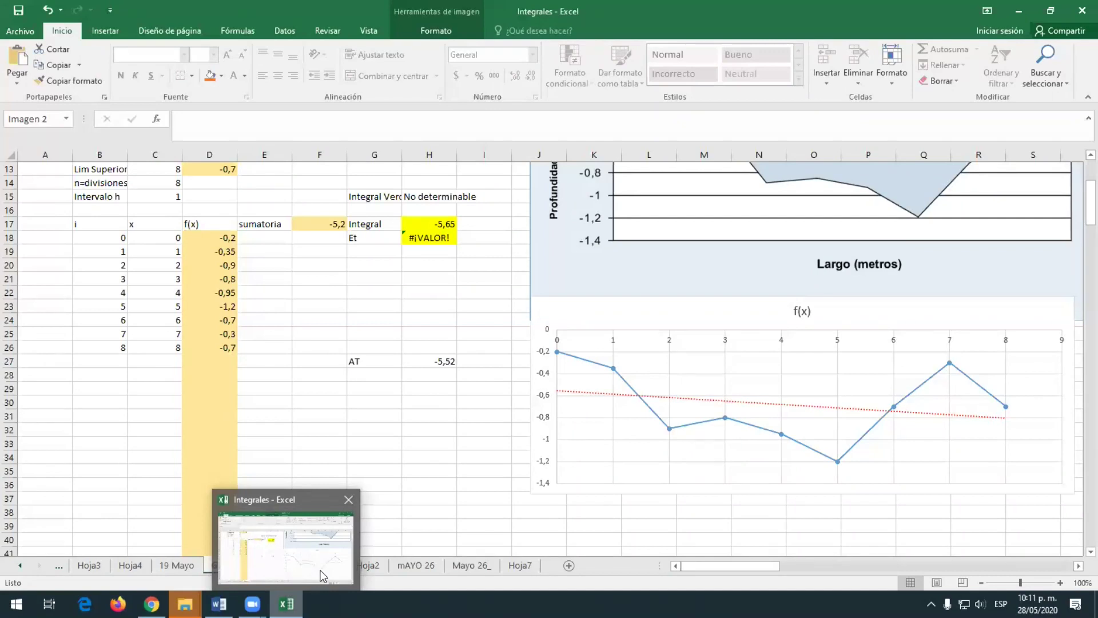
pyautogui.moveTo(151, 603)
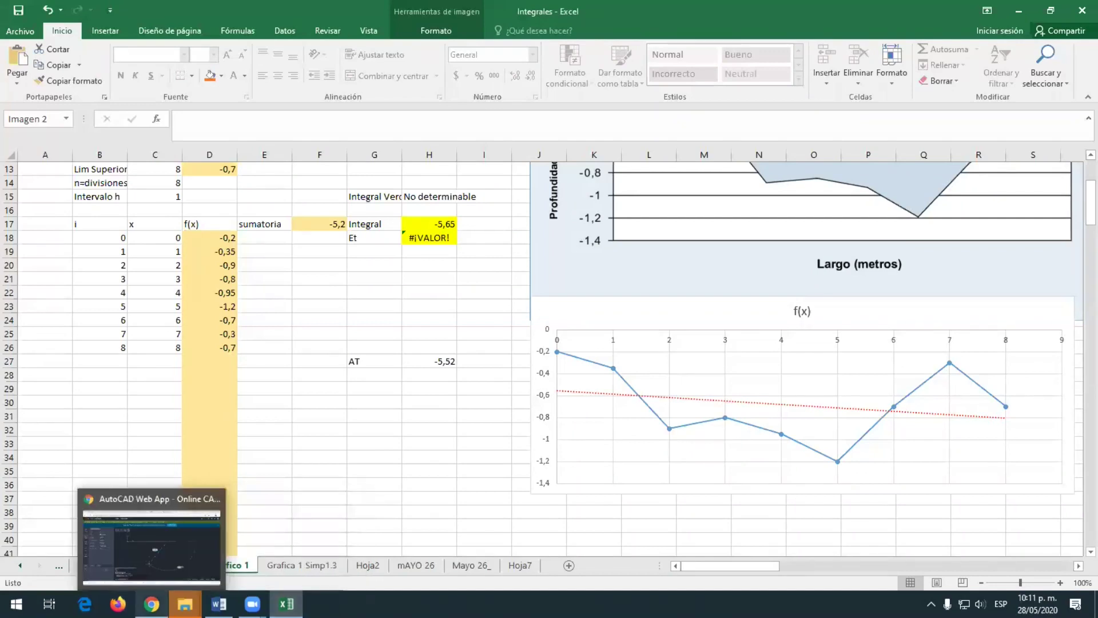
pyautogui.click(178, 537)
pyautogui.click(183, 536)
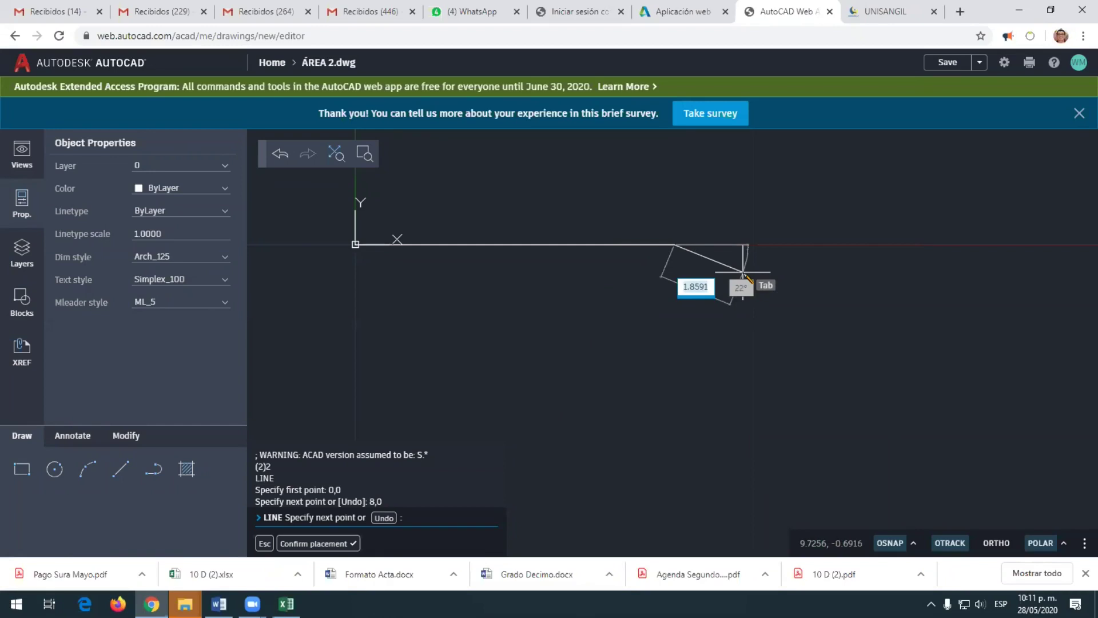
# Undo the segment to 8,0 and draw the line's first segment from the origin to 800,0 instead
pyautogui.write('U')
pyautogui.press('Return')
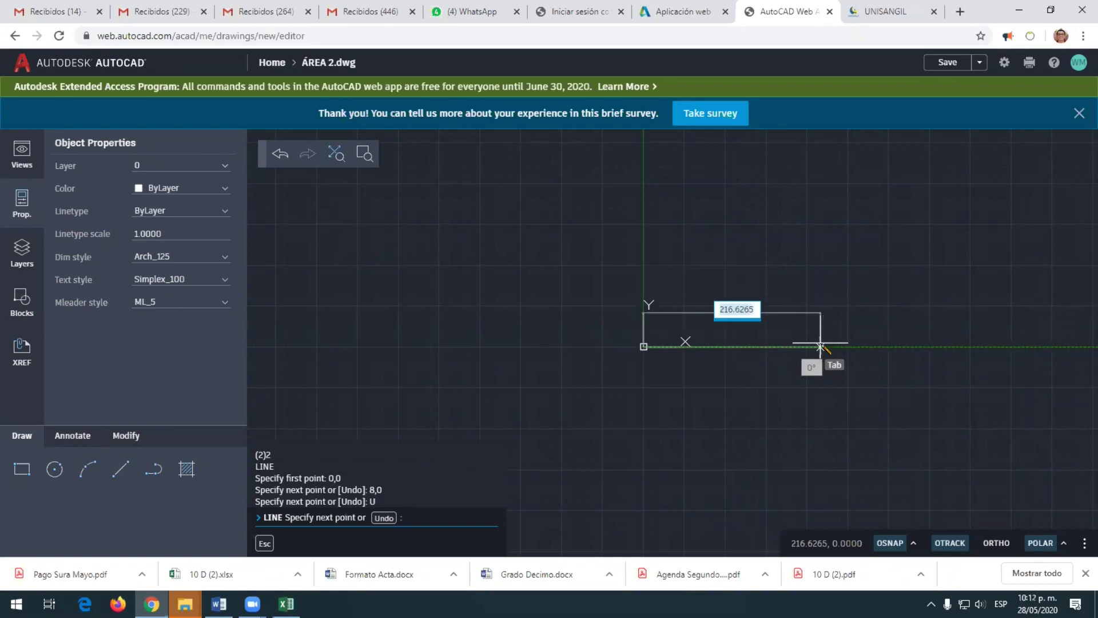
pyautogui.write('800')
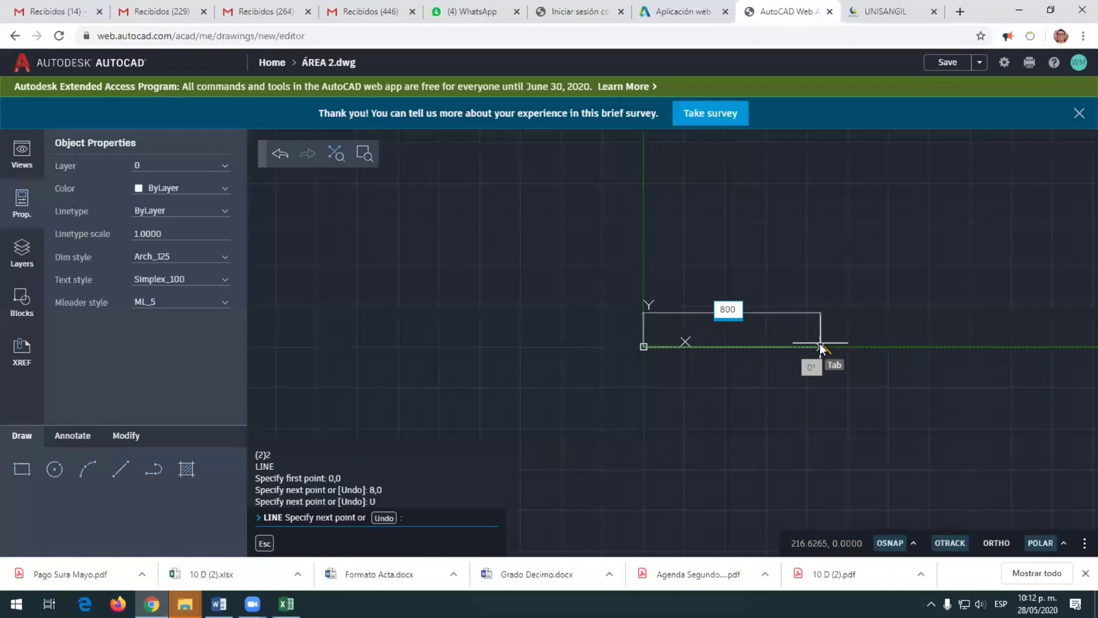
pyautogui.write('.')
pyautogui.click(427, 518)
pyautogui.write('800,0')
pyautogui.press('Return')
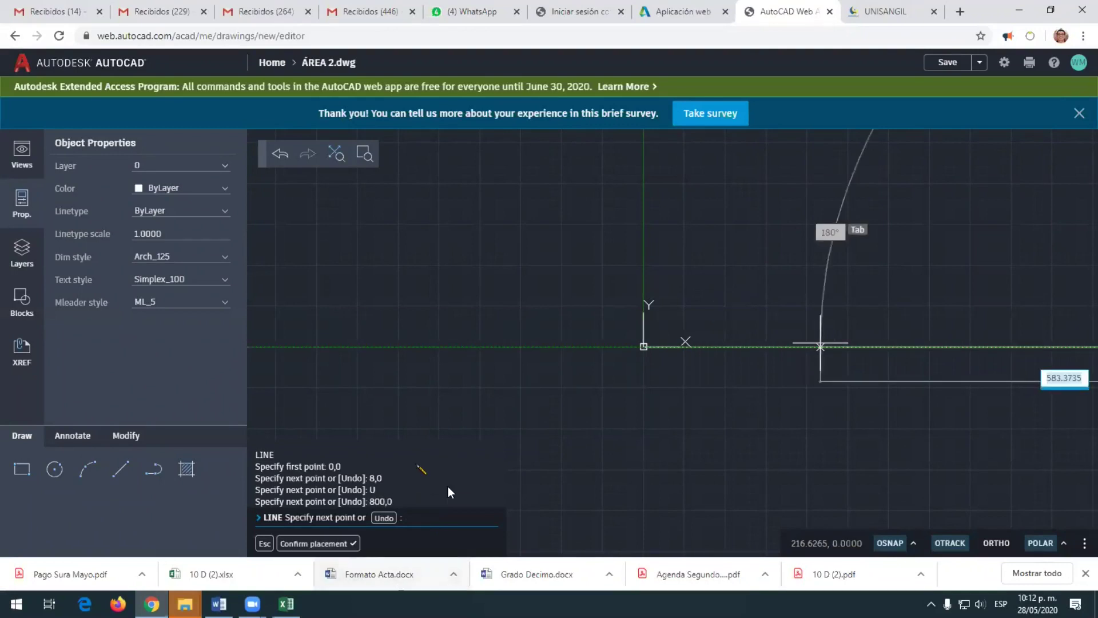
pyautogui.scroll(-2, 784, 366)
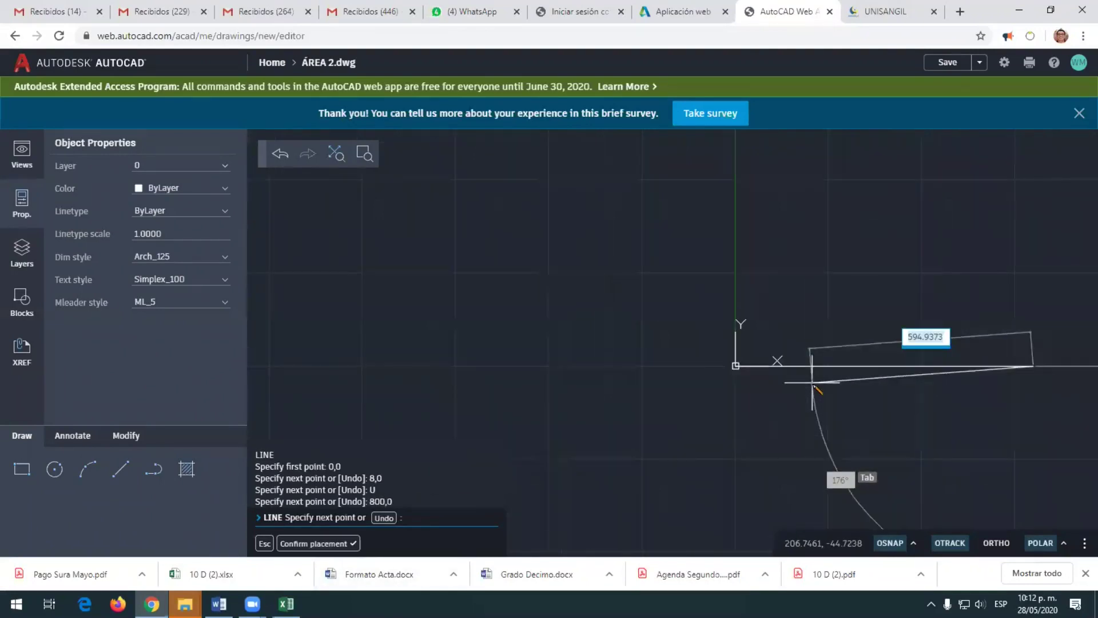
# Check the depth of the f(x) chart's last point at x = 8 in Excel, and return to the AutoCAD web drawing
pyautogui.moveTo(928, 380); pyautogui.dragTo(744, 412, button='middle')
pyautogui.scroll(-1, 834, 409)
pyautogui.scroll(3, 774, 406)
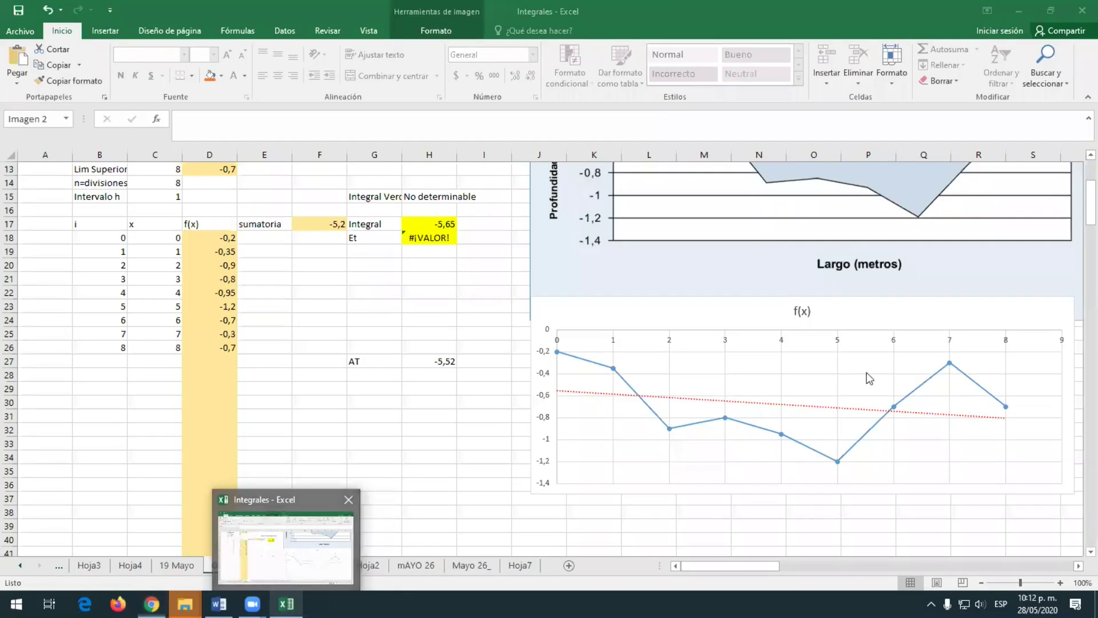
pyautogui.click(313, 560)
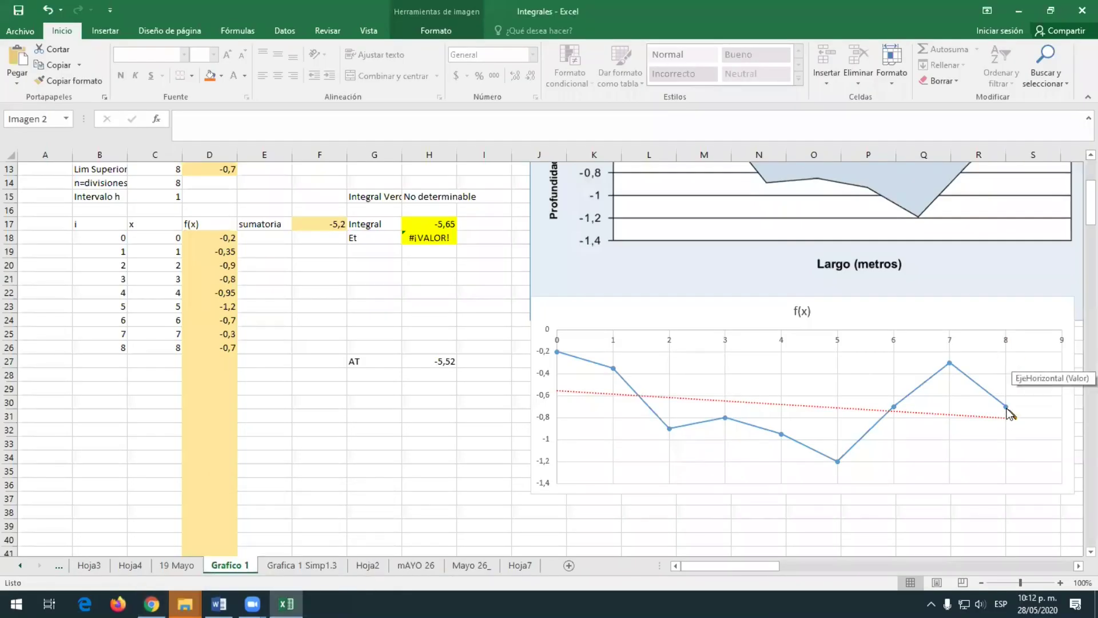
pyautogui.moveTo(1007, 407)
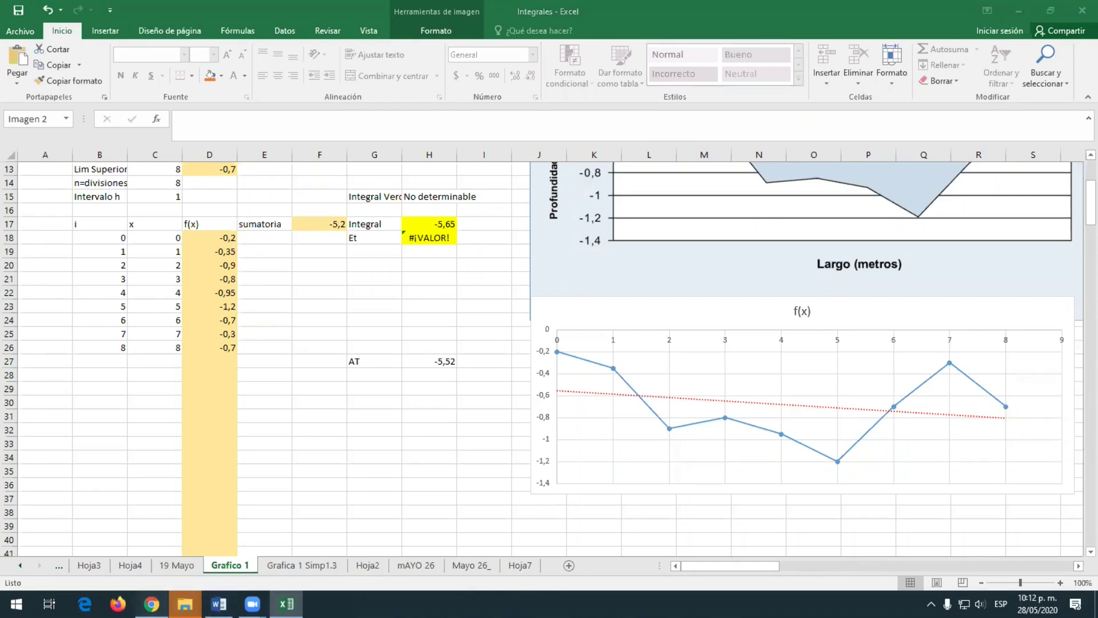
pyautogui.click(151, 603)
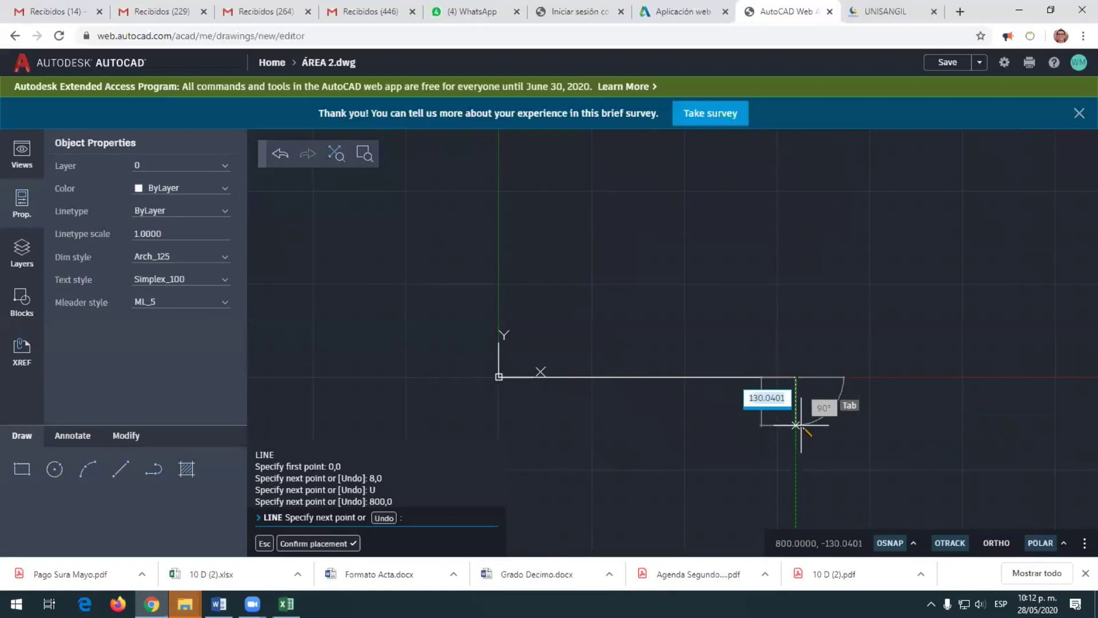
# Try to draw the line's next segment to the coordinates 0,-70, and undo that segment
pyautogui.write('0,')
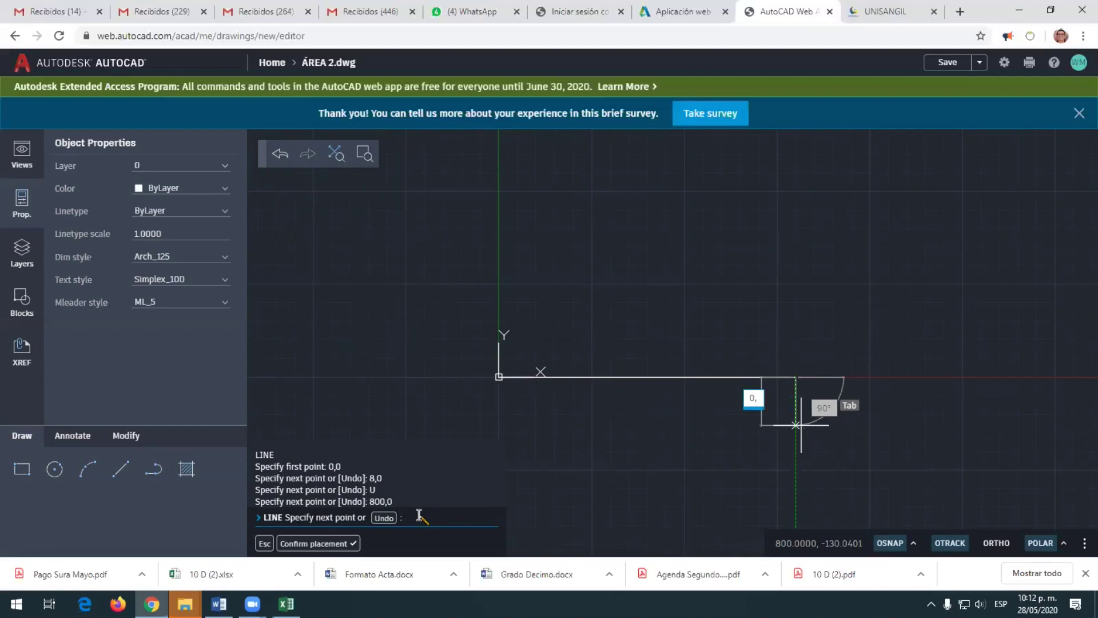
pyautogui.write('0')
pyautogui.write(',-1')
pyautogui.write('0')
pyautogui.press('Return')
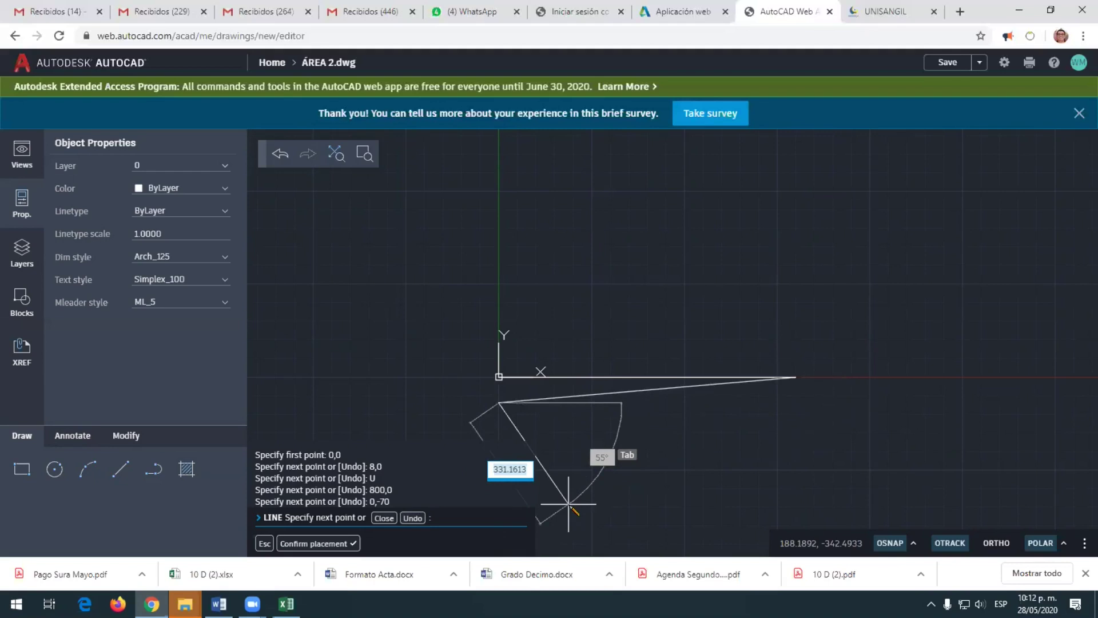
pyautogui.write('u')
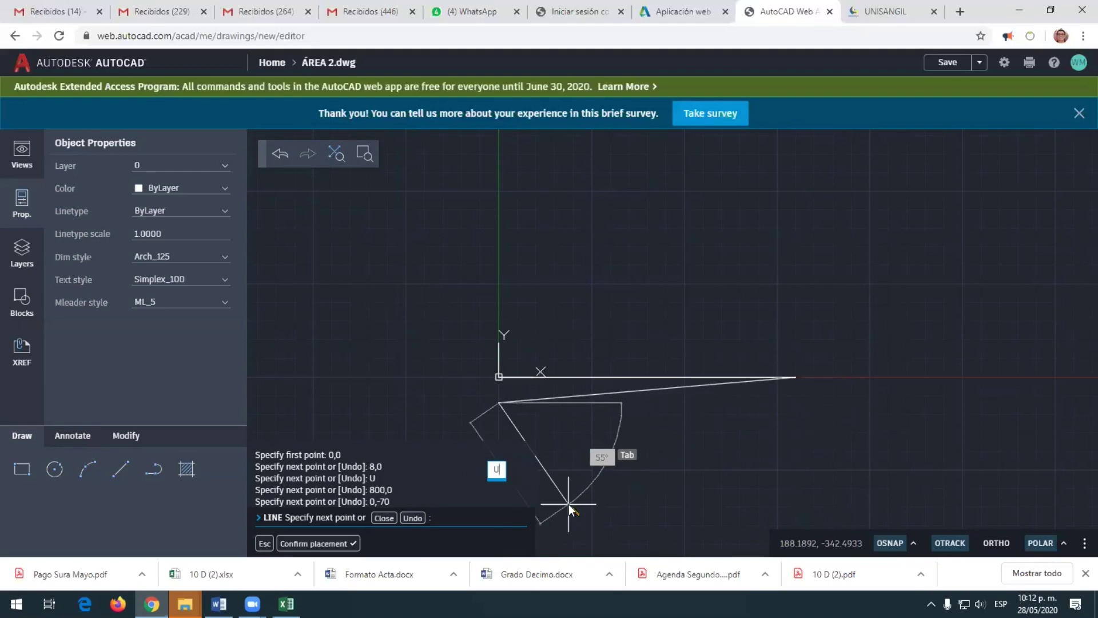
pyautogui.press('Return')
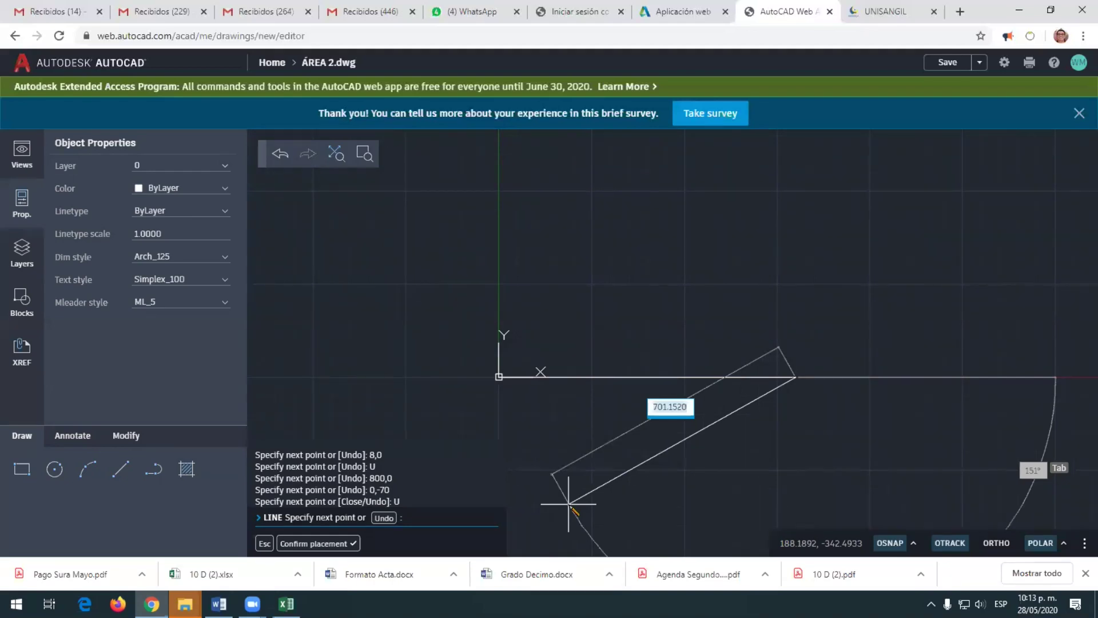
# Draw the vertical segment down from the baseline's far end with the relative coordinates @0,-70, and finish the line
pyautogui.write('@')
pyautogui.click(414, 516)
pyautogui.write('@')
pyautogui.write('8')
pyautogui.write(',-70')
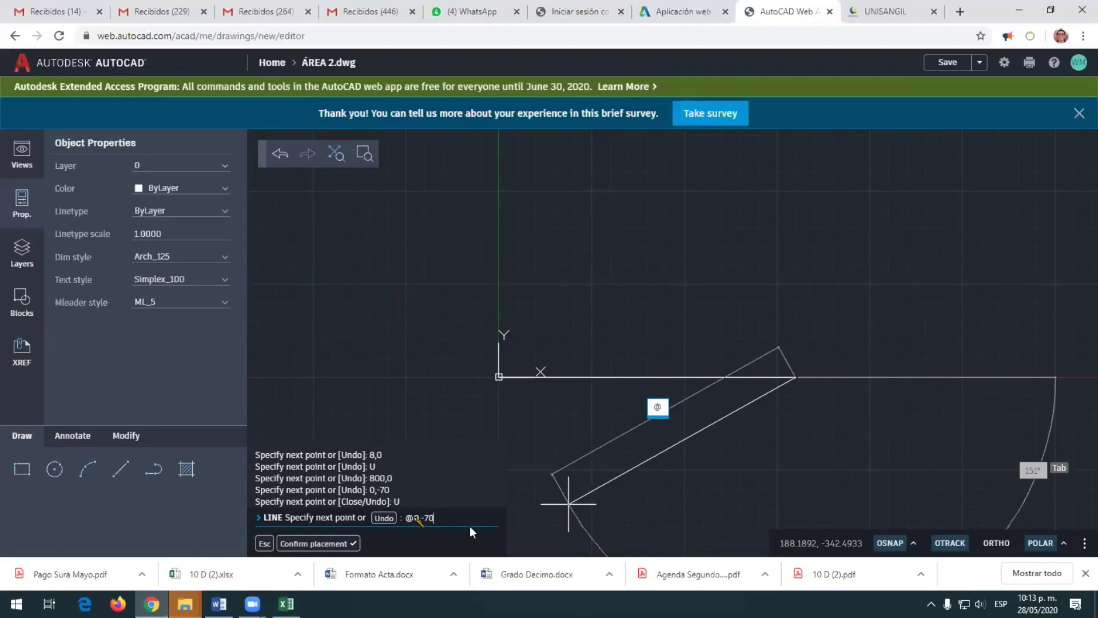
pyautogui.press('Return')
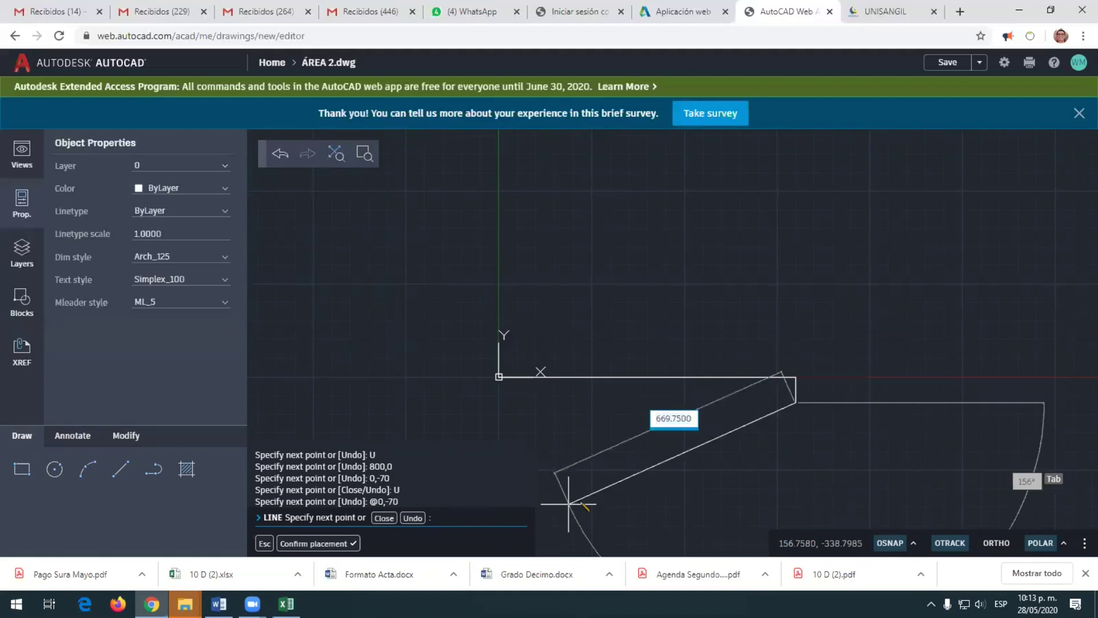
pyautogui.scroll(4, 852, 389)
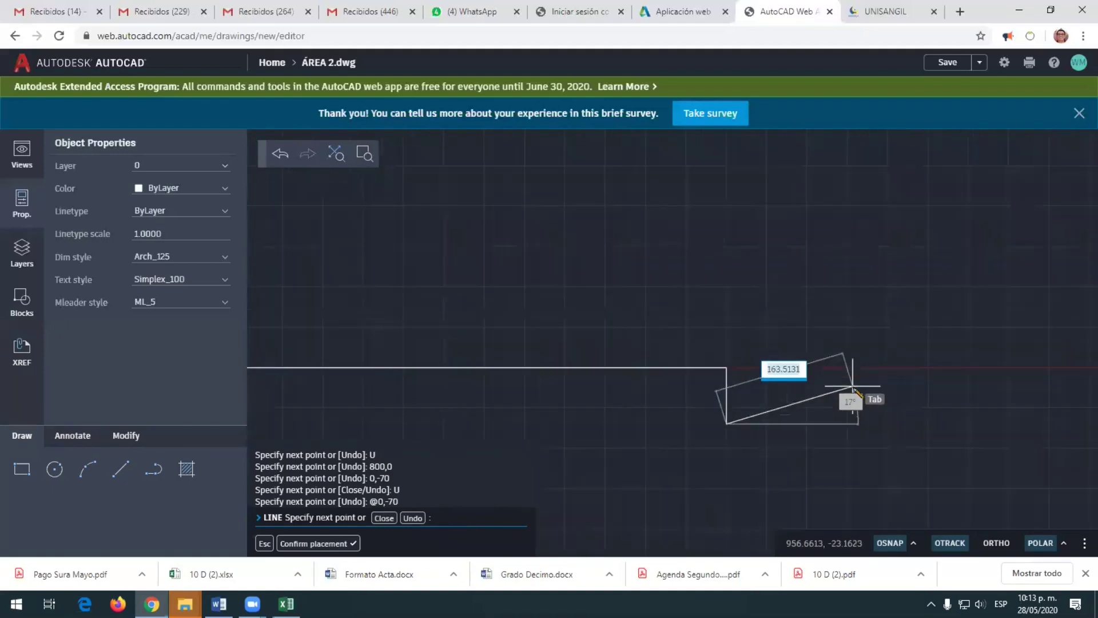
pyautogui.press('Return')
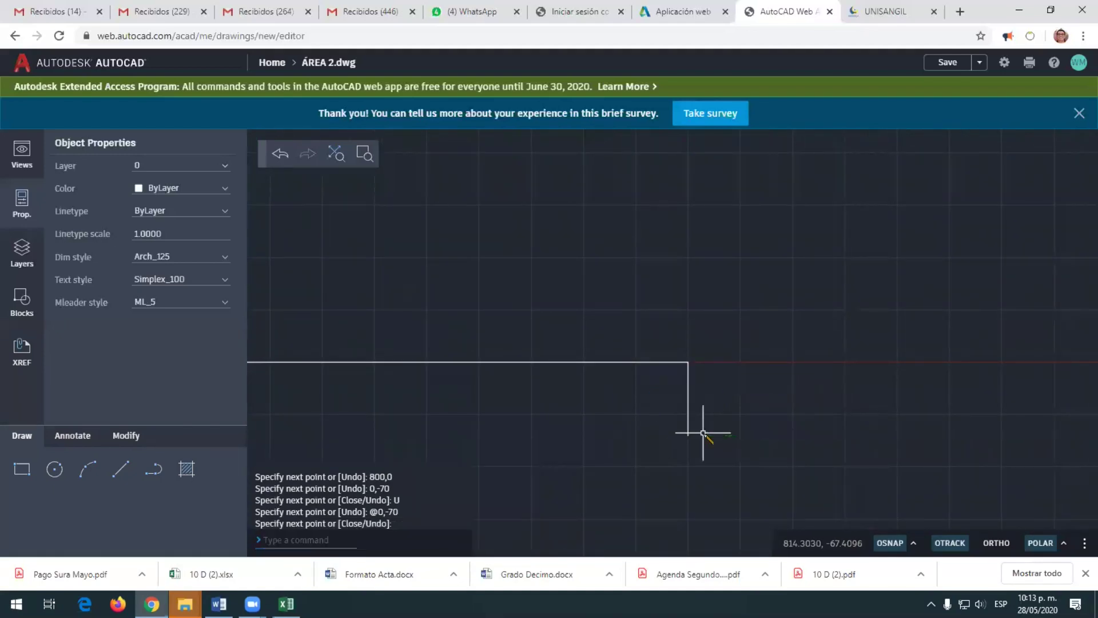
# Check the lengths of the short vertical segment and the horizontal baseline in their properties, and clear the selection
pyautogui.click(688, 411)
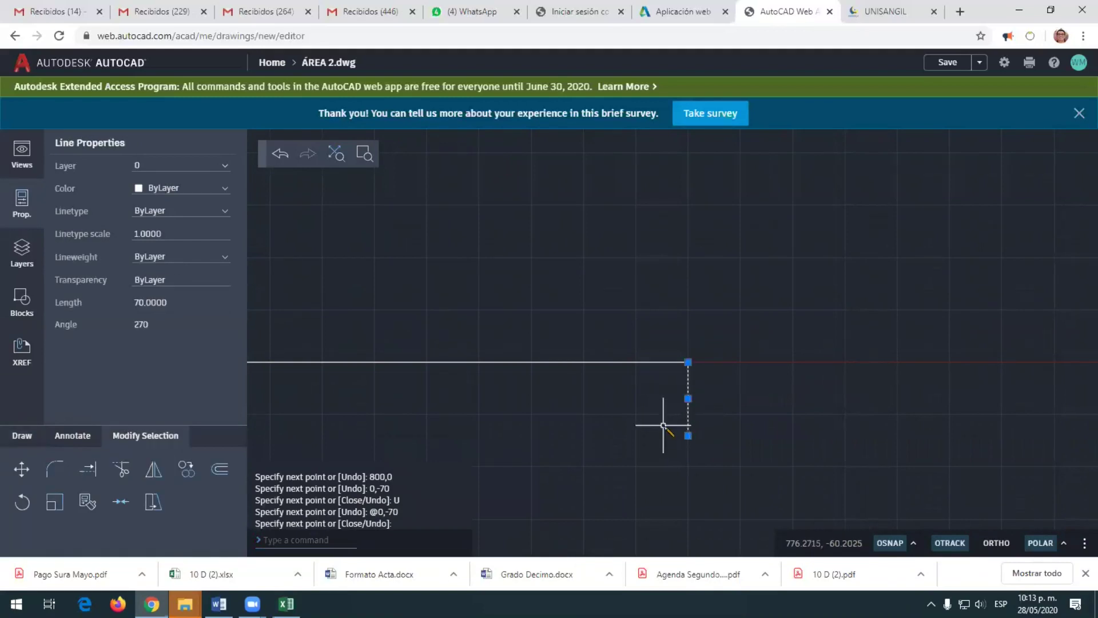
pyautogui.press('Escape')
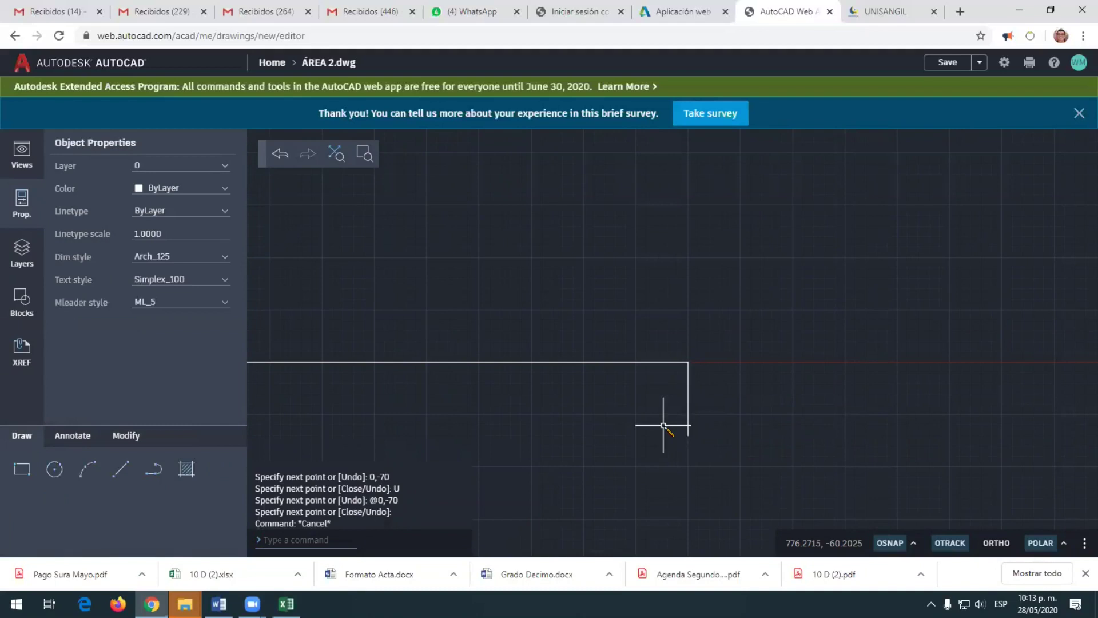
pyautogui.scroll(-3, 663, 425)
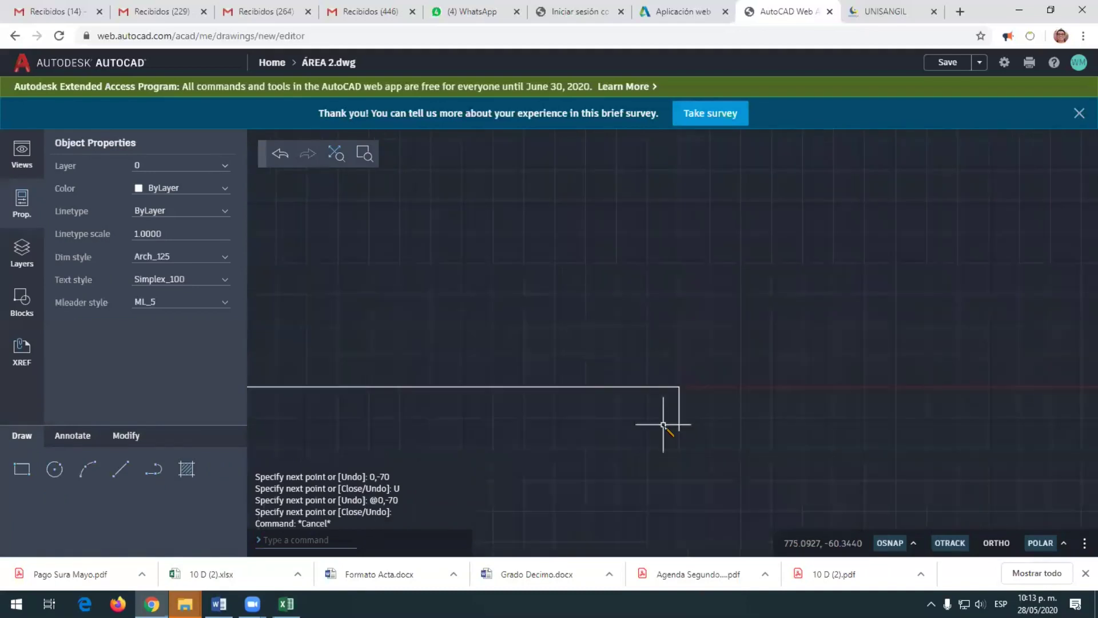
pyautogui.click(561, 395)
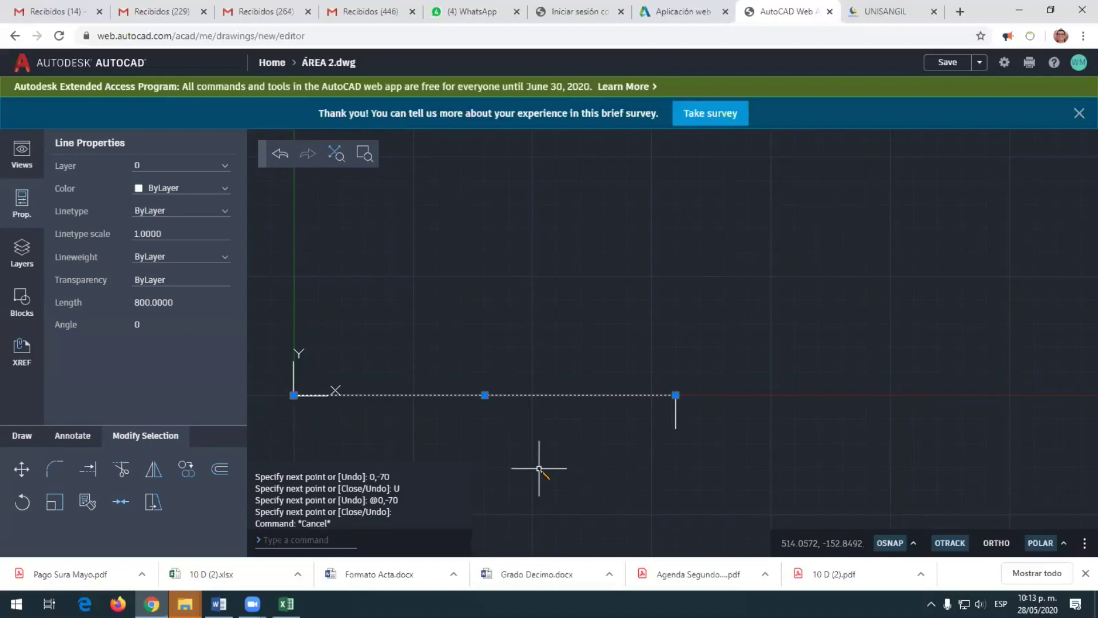
pyautogui.press('Escape')
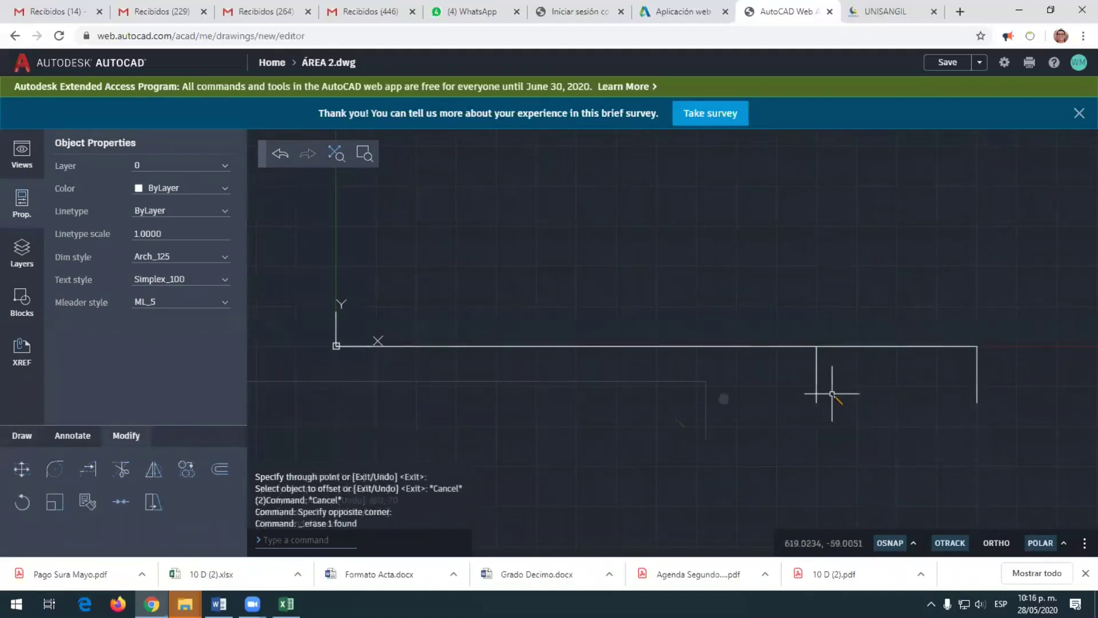
# Copy the inner short vertical line from its upper endpoint to the baseline's start at the origin
pyautogui.click(816, 392)
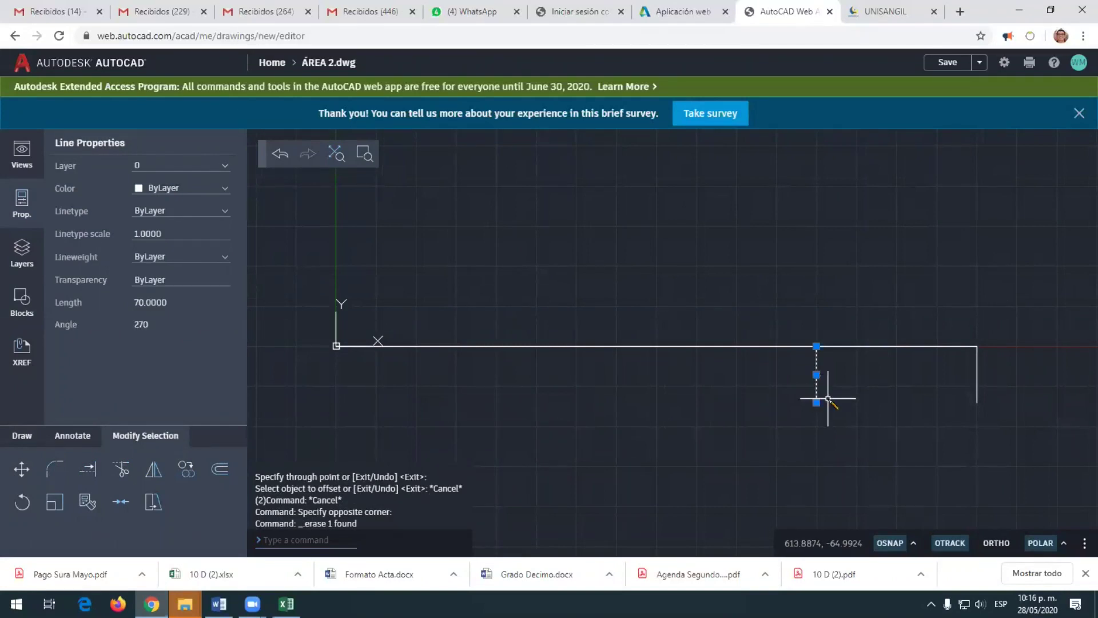
pyautogui.write('CP')
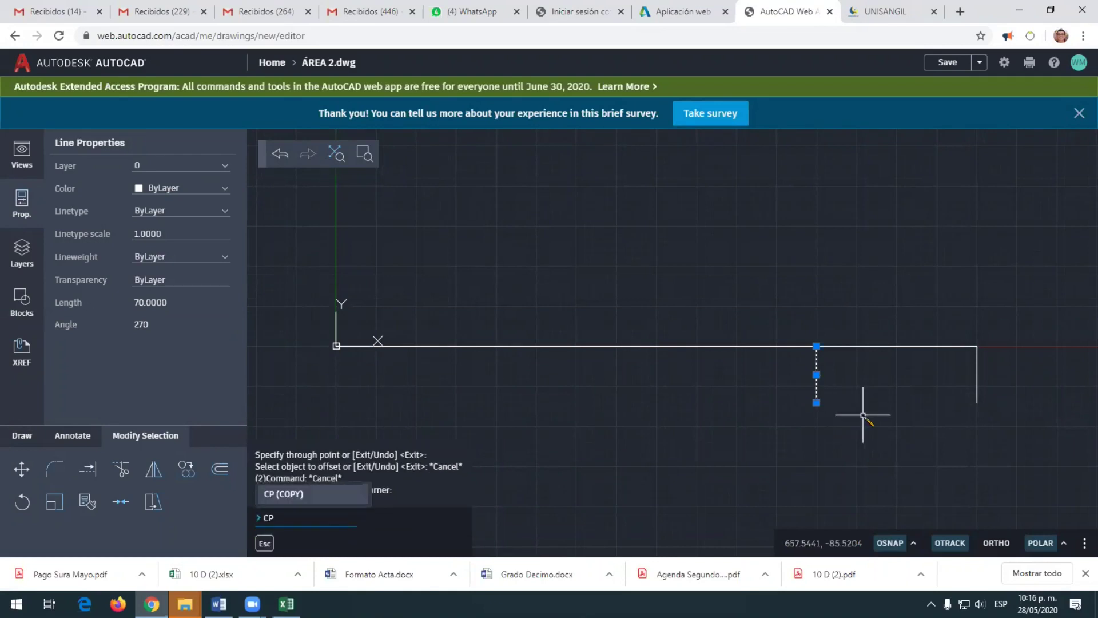
pyautogui.press('Return')
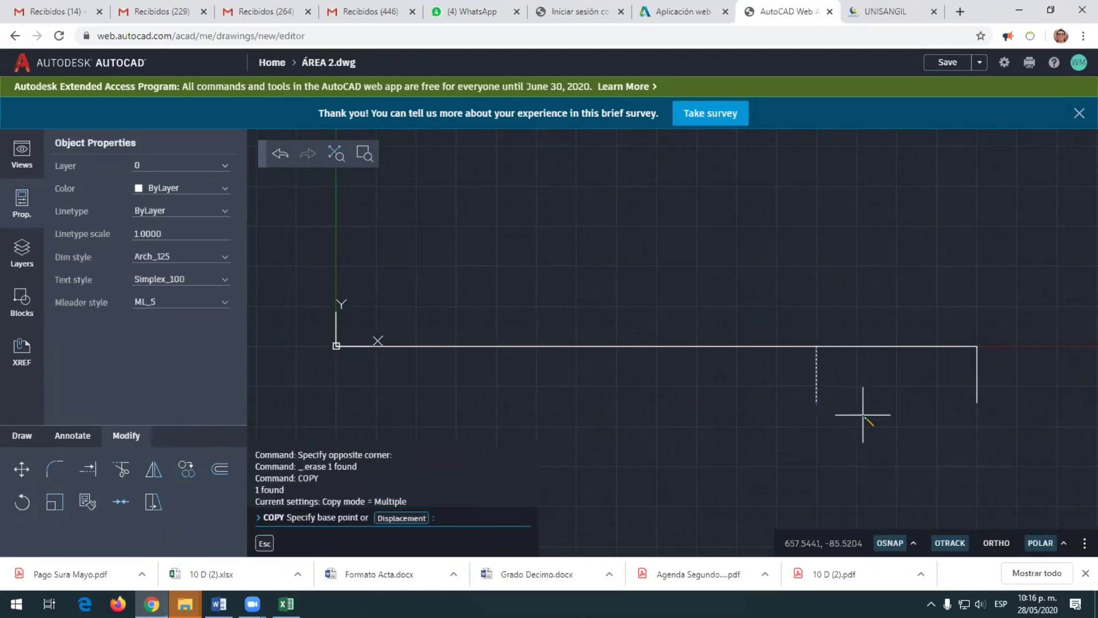
pyautogui.click(816, 345)
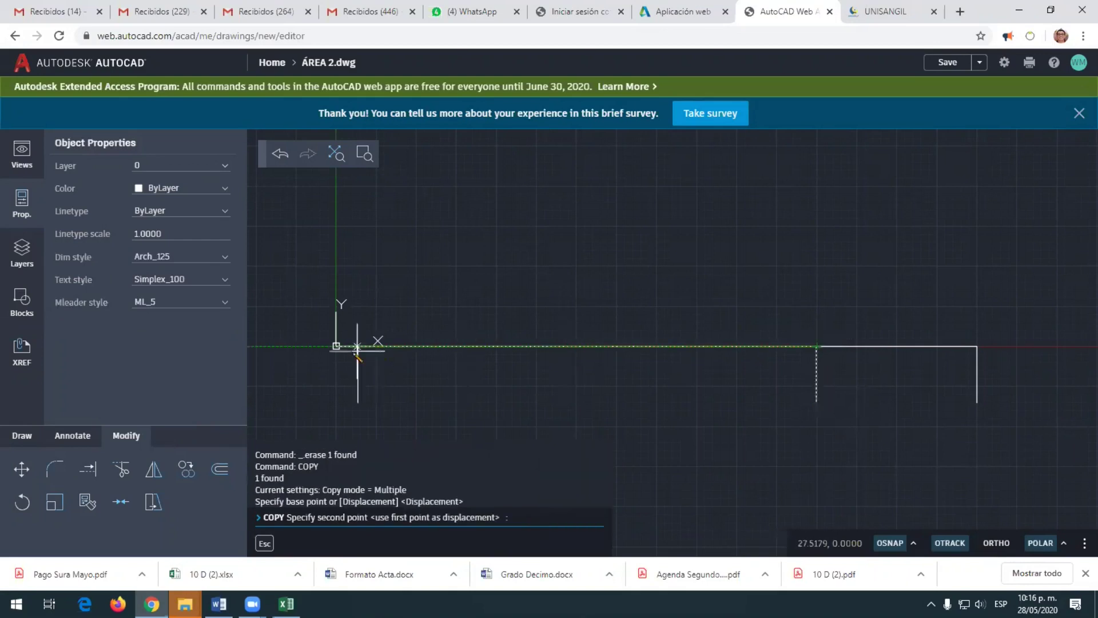
pyautogui.click(336, 346)
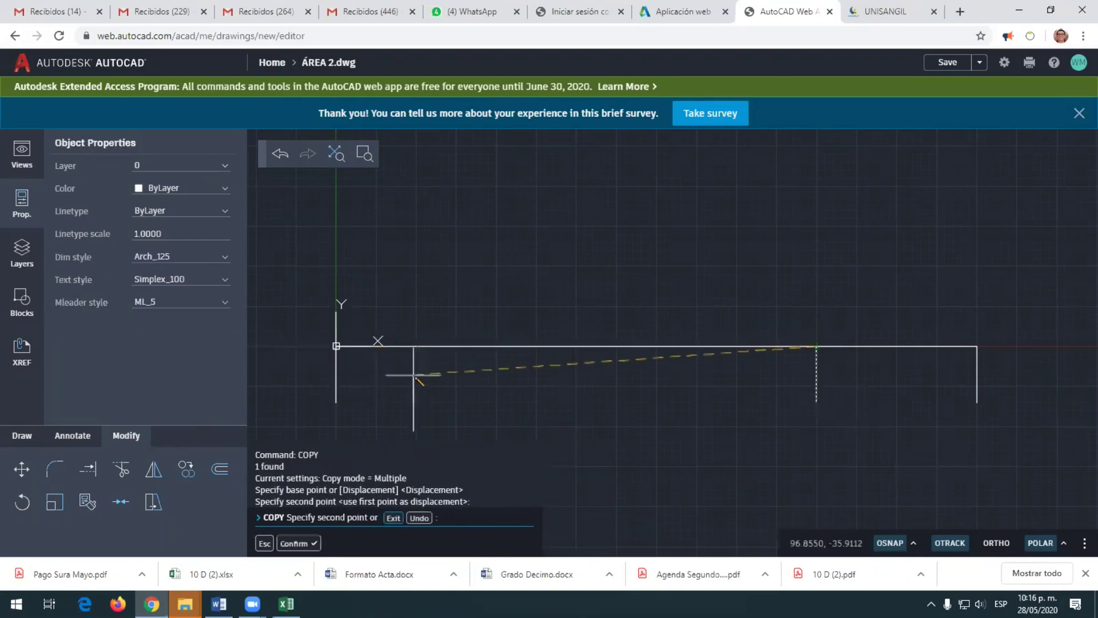
pyautogui.press('Return')
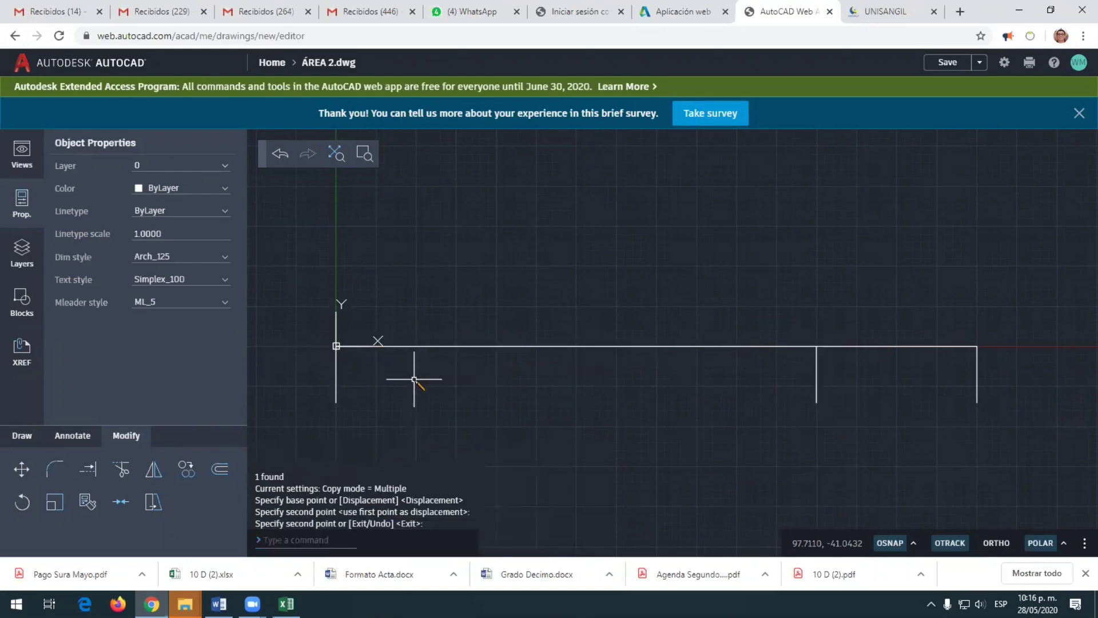
# Review the f(x) values and chart points in the Excel workbook, and return to the AutoCAD web drawing
pyautogui.moveTo(481, 394); pyautogui.dragTo(530, 392, button='middle')
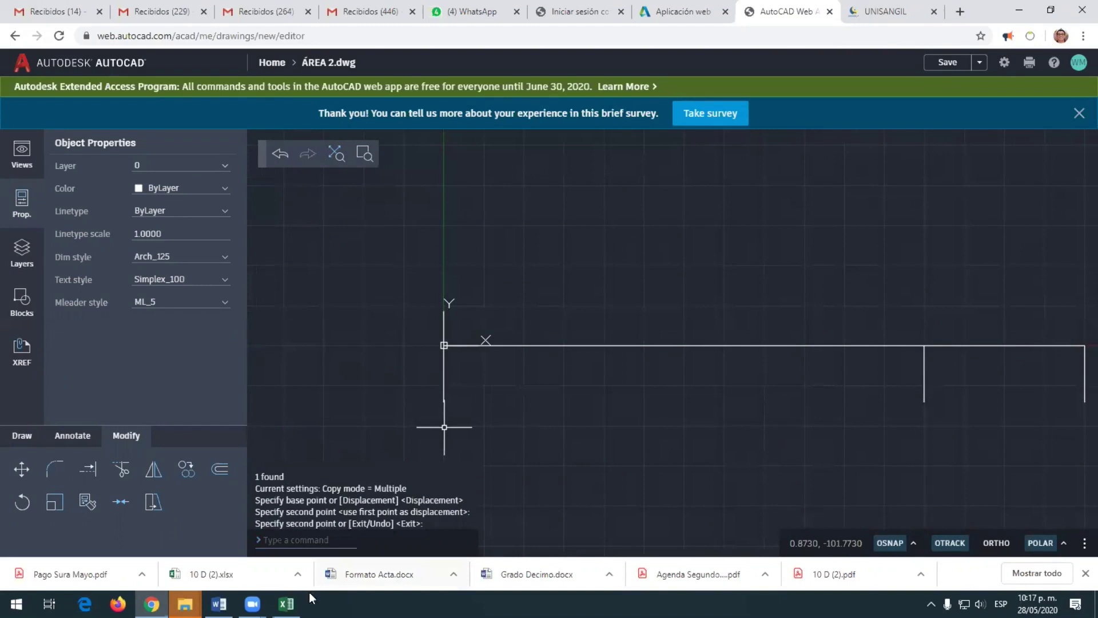
pyautogui.moveTo(286, 603)
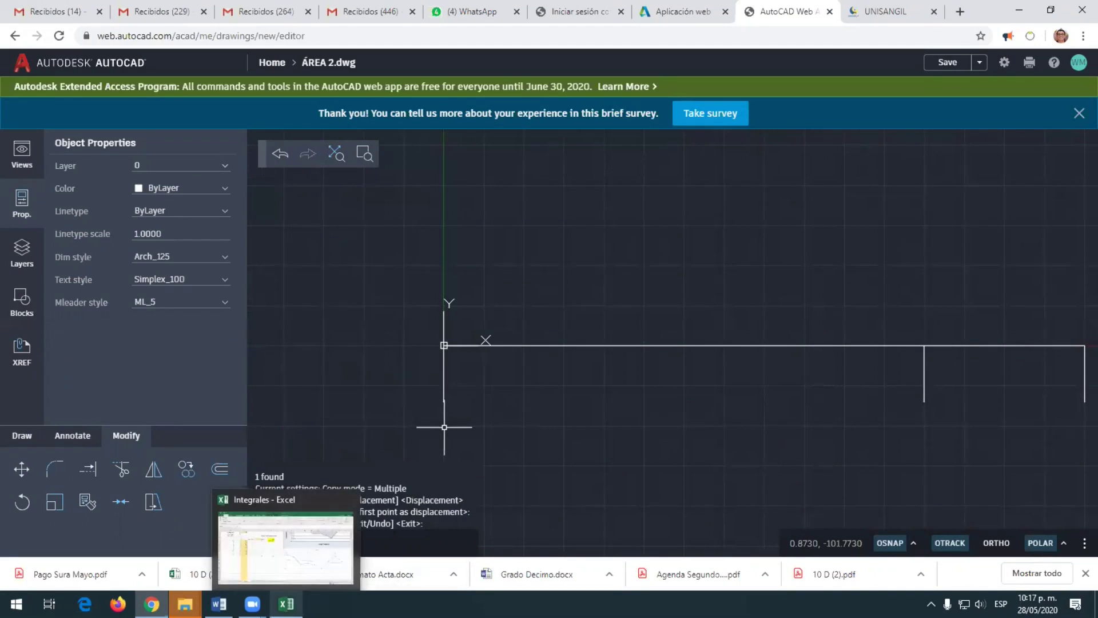
pyautogui.click(297, 561)
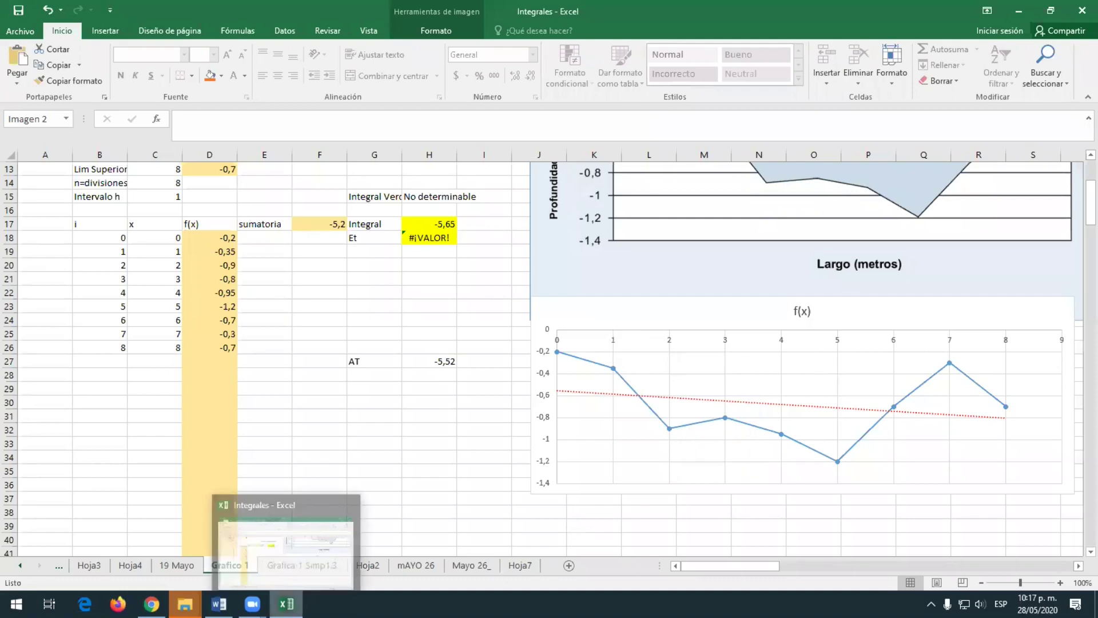
pyautogui.moveTo(219, 604)
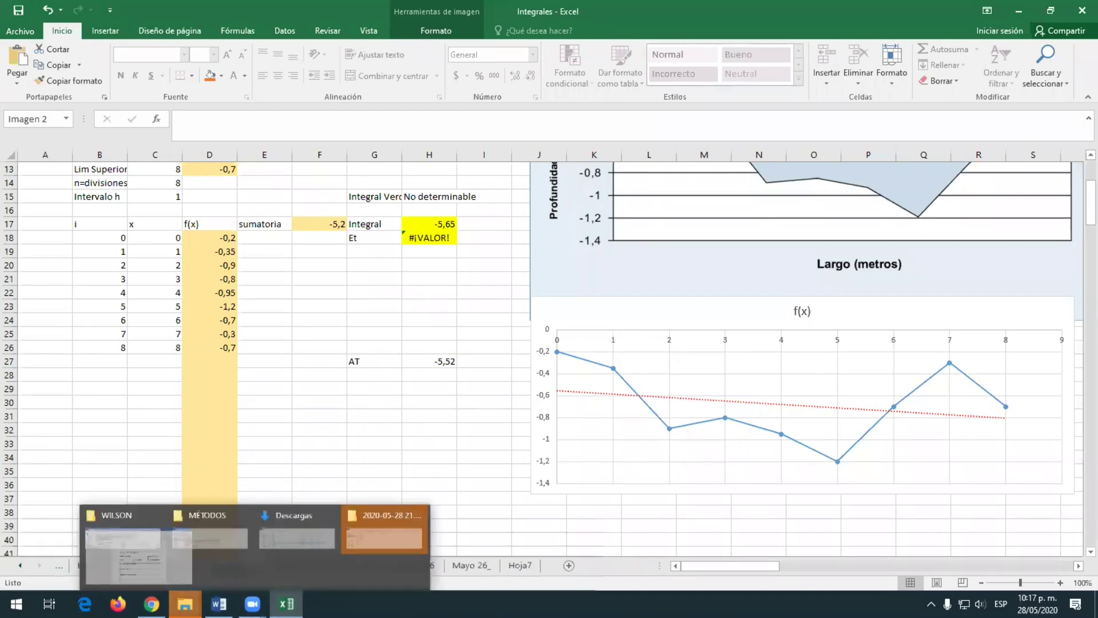
pyautogui.click(167, 558)
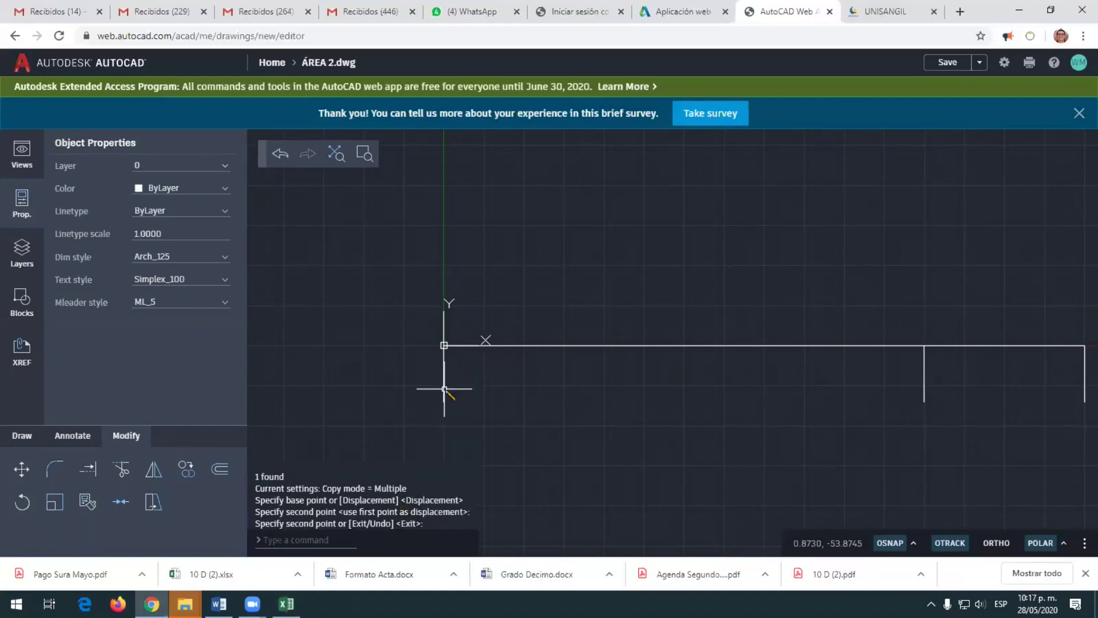
pyautogui.write('CO')
pyautogui.press('BackSpace')
pyautogui.write('O')
pyautogui.press('Return')
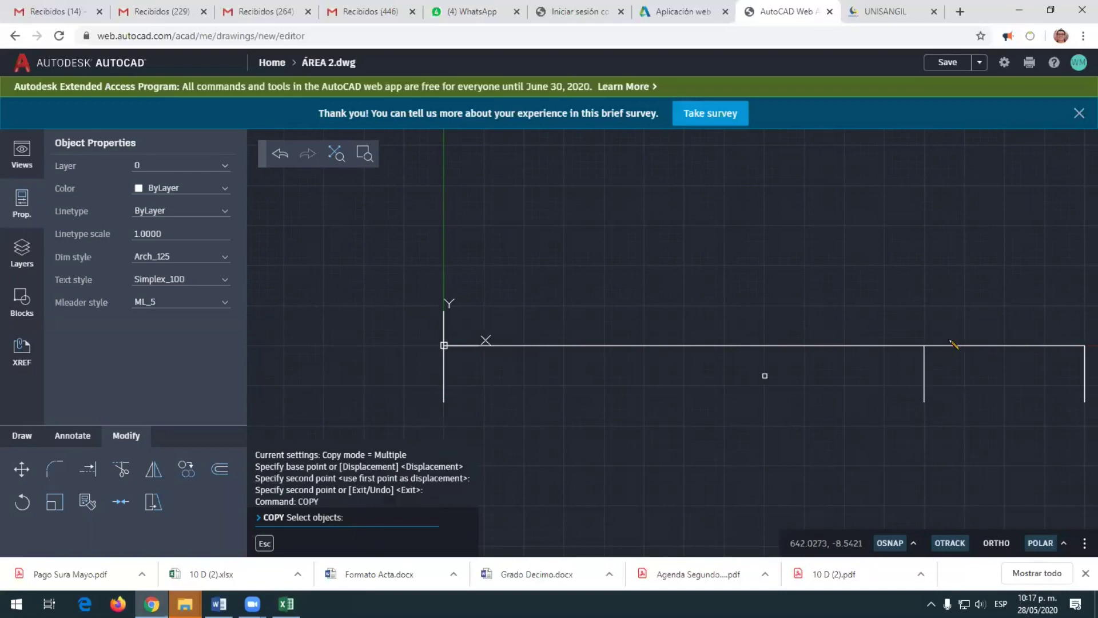
pyautogui.click(444, 388)
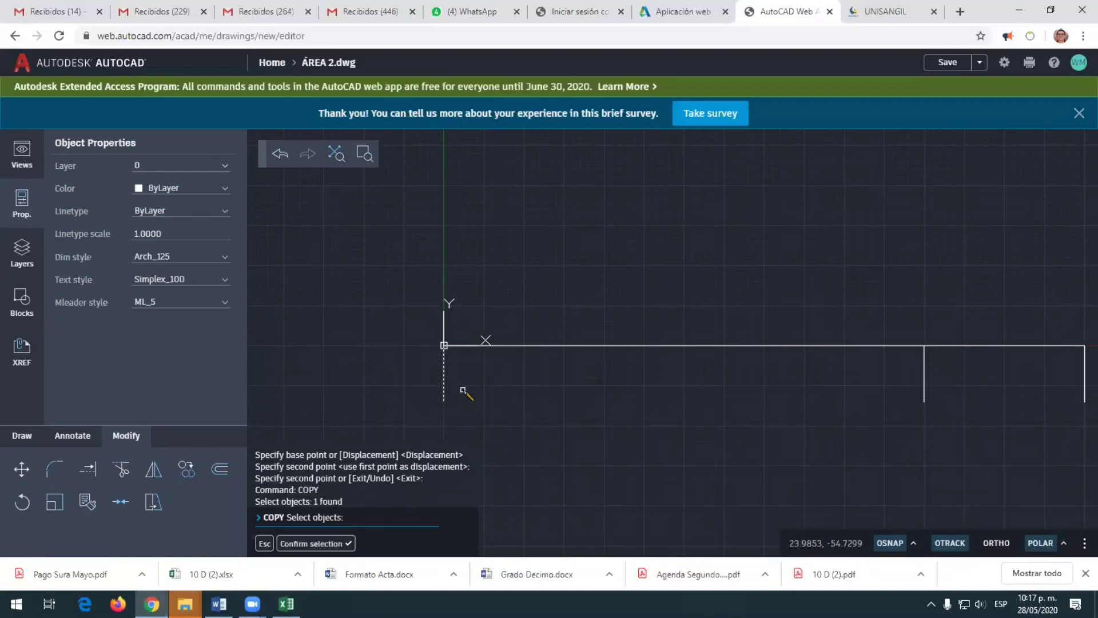
pyautogui.press('Return')
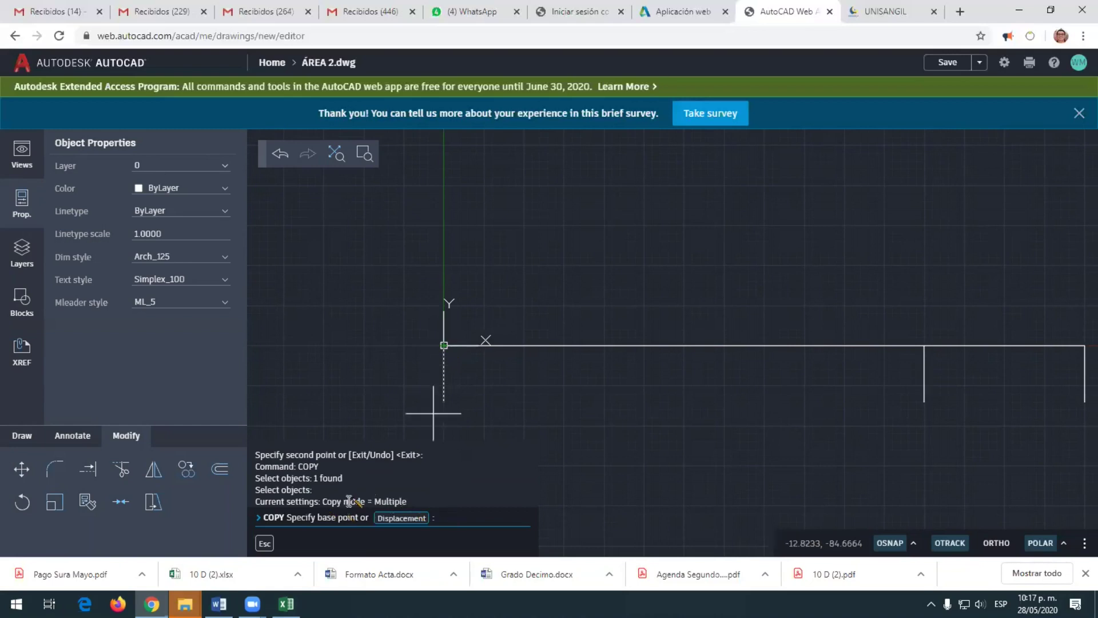
pyautogui.click(444, 345)
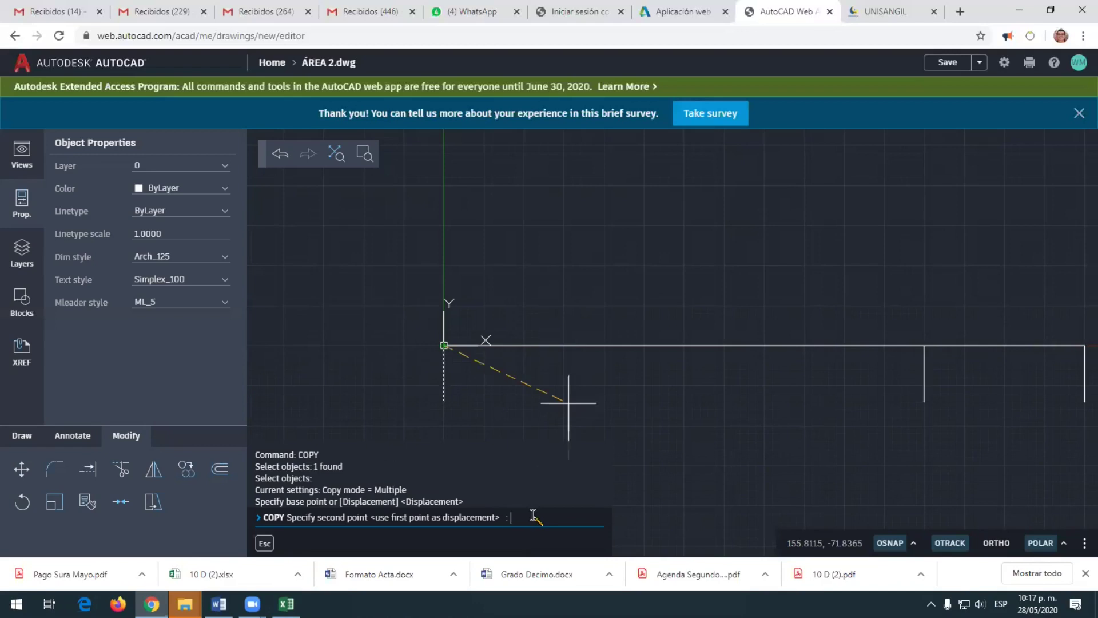
pyautogui.write('@100<0')
pyautogui.press('Return')
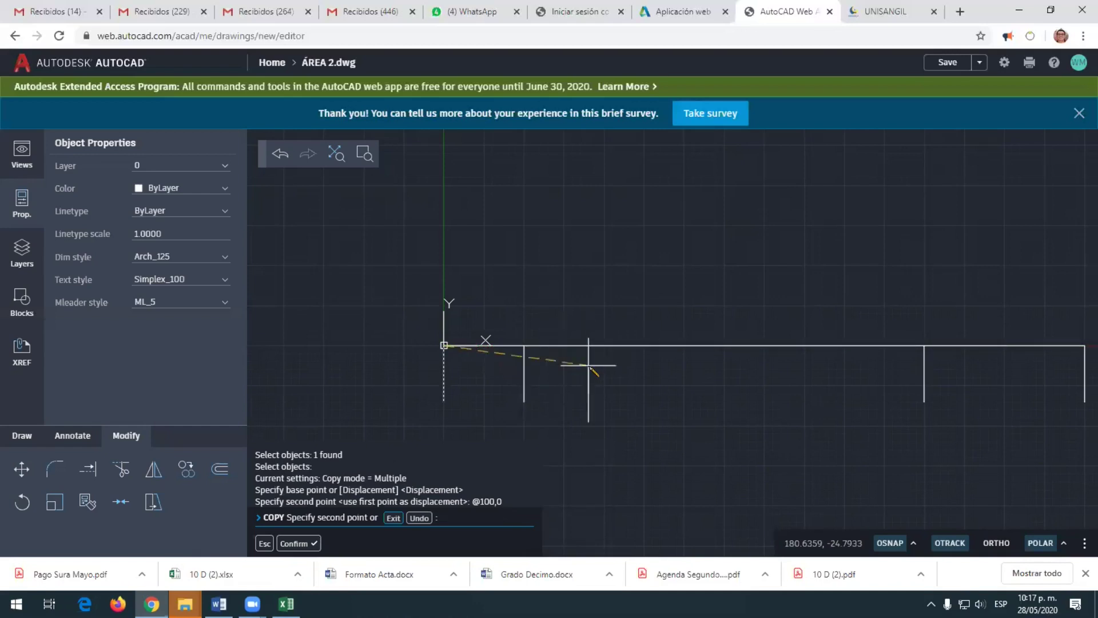
pyautogui.write('@200,0')
pyautogui.press('Return')
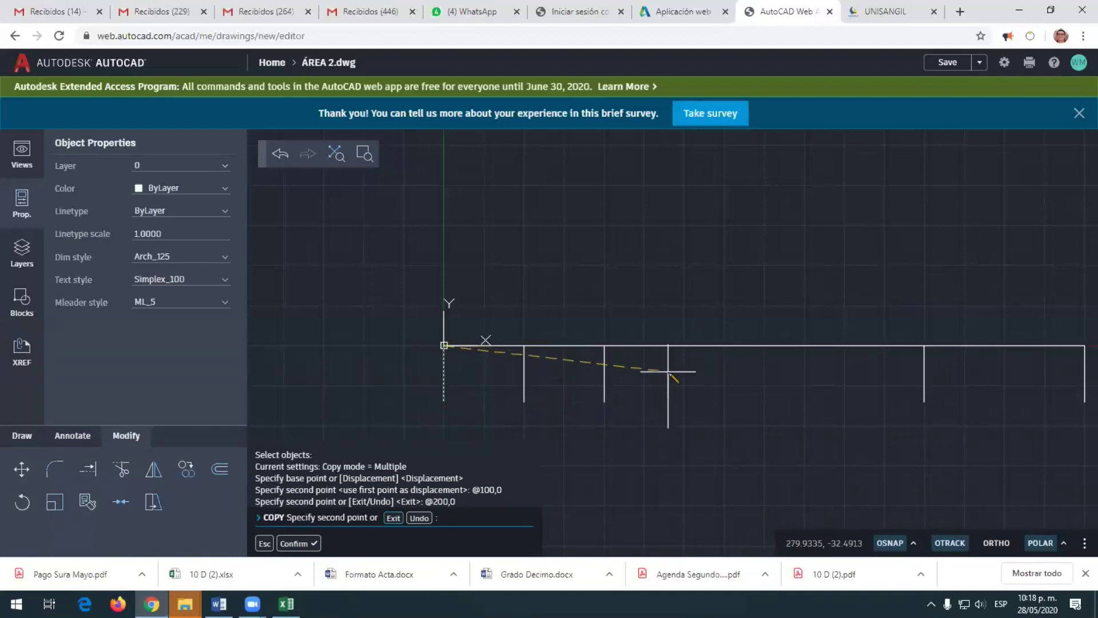
pyautogui.write('@300,0')
pyautogui.press('Return')
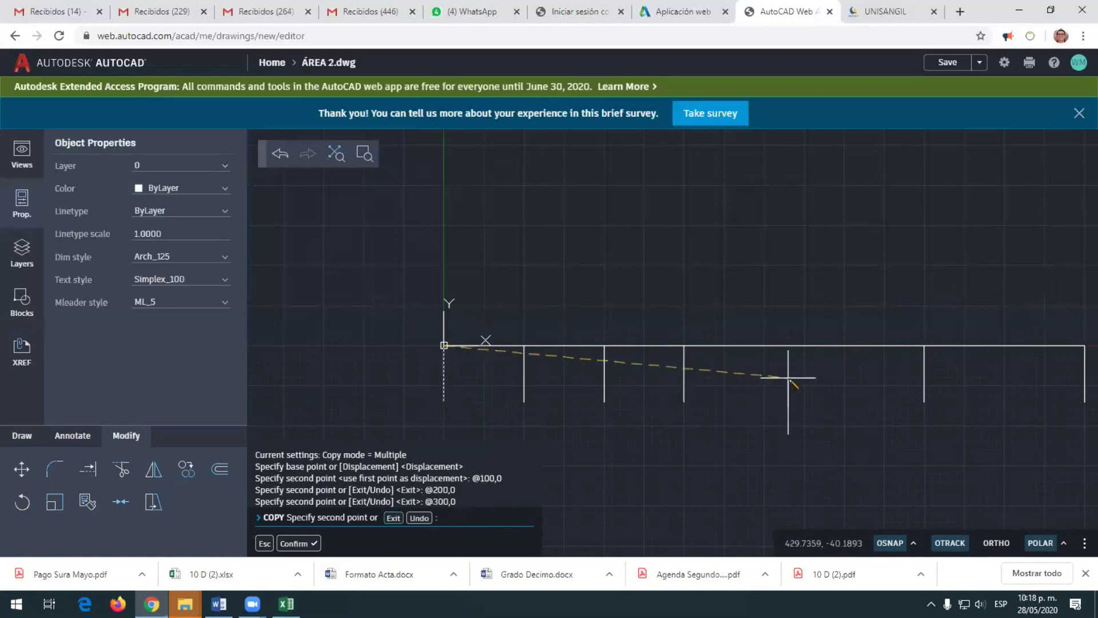
pyautogui.write('@400,0')
pyautogui.press('Return')
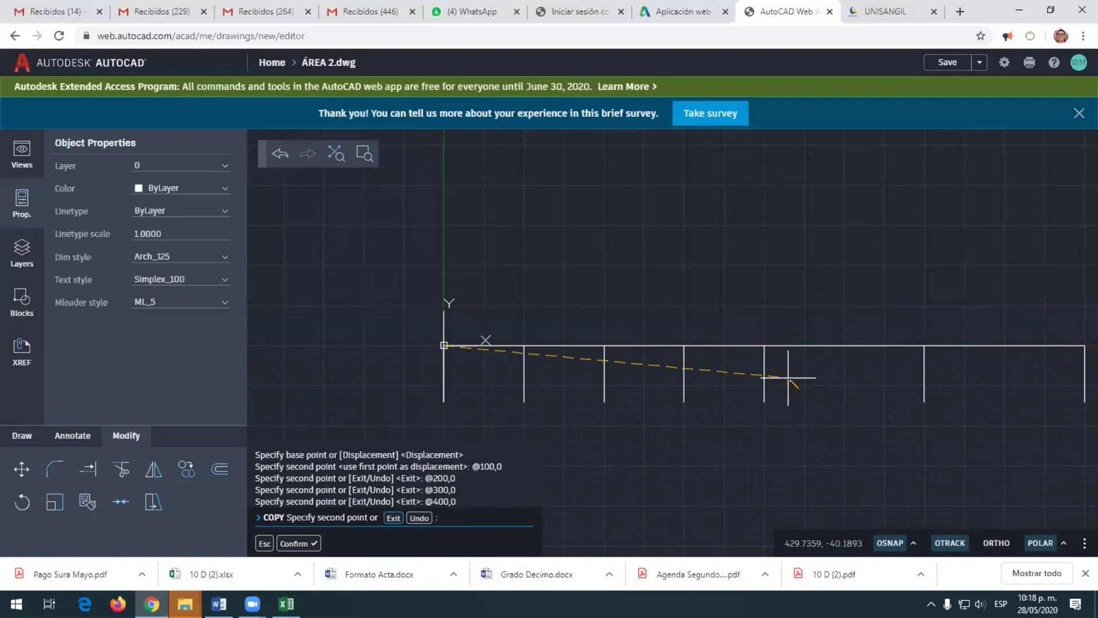
pyautogui.write('@500,0')
pyautogui.press('Return')
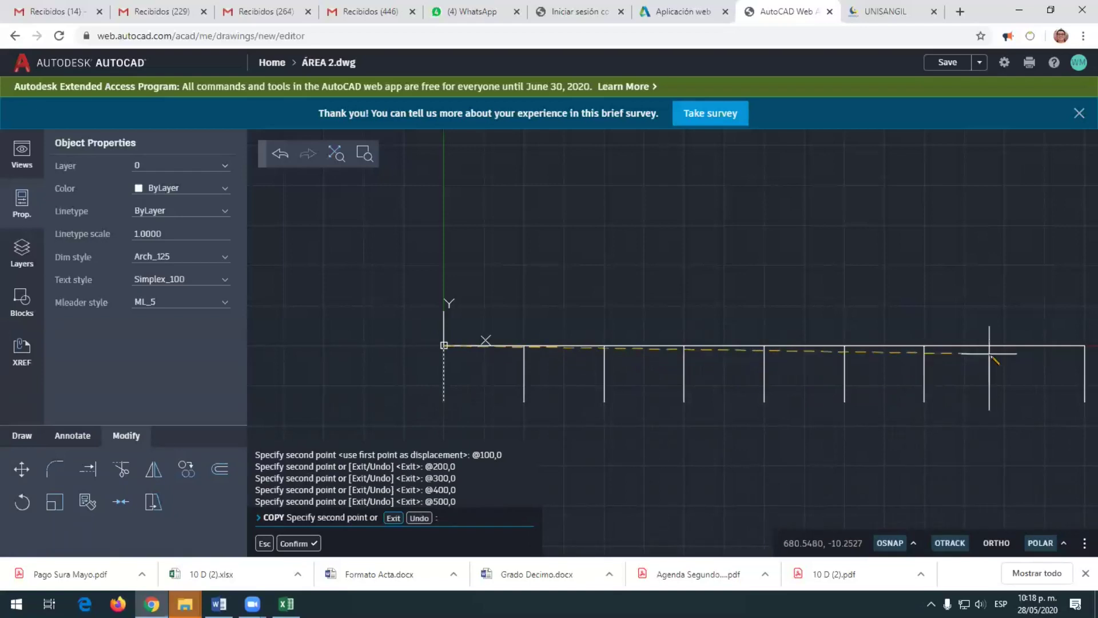
pyautogui.write('@700')
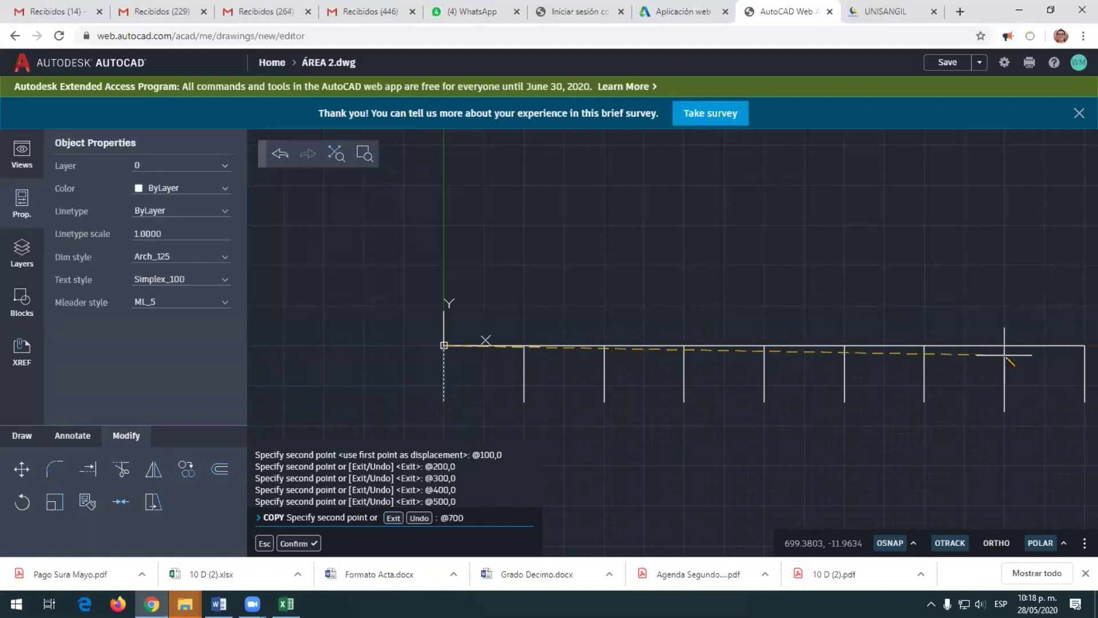
pyautogui.write('0')
pyautogui.press('Return')
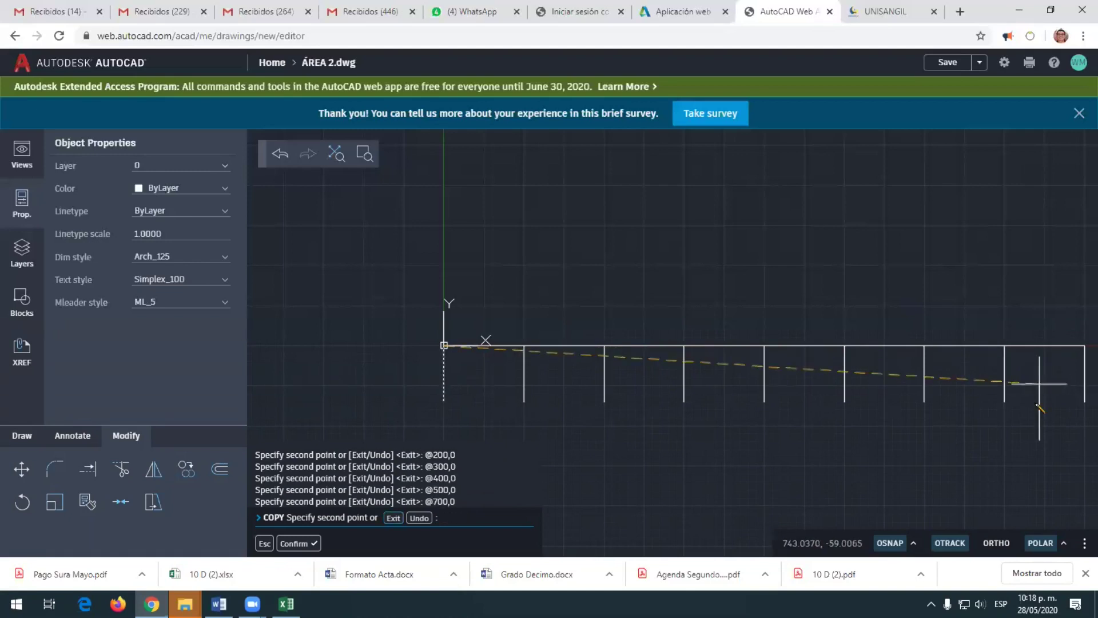
pyautogui.press('Return')
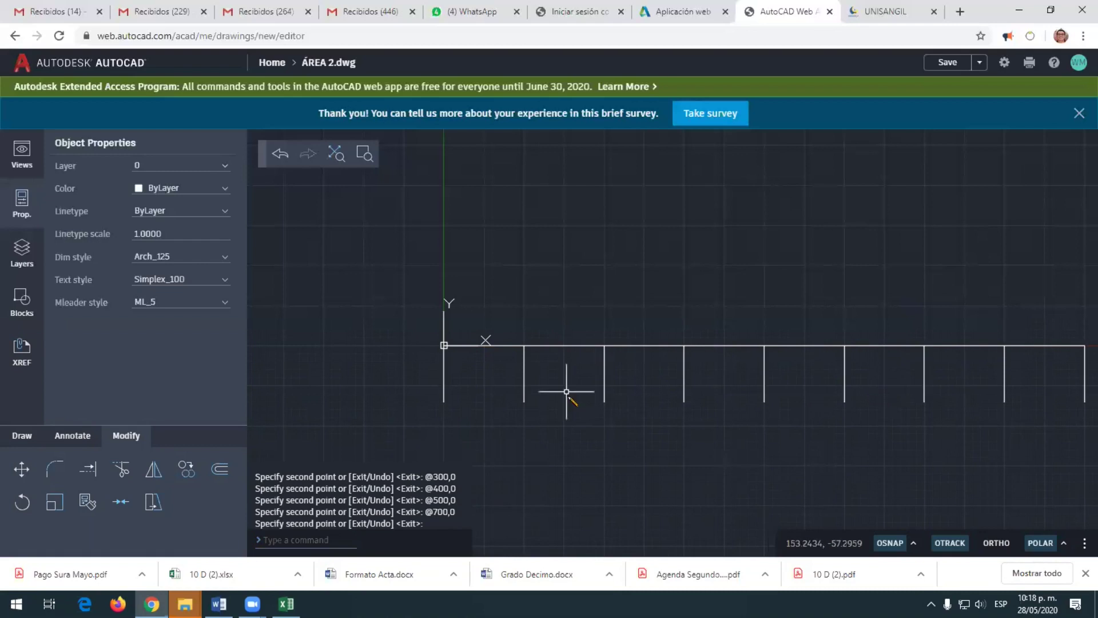
pyautogui.click(444, 394)
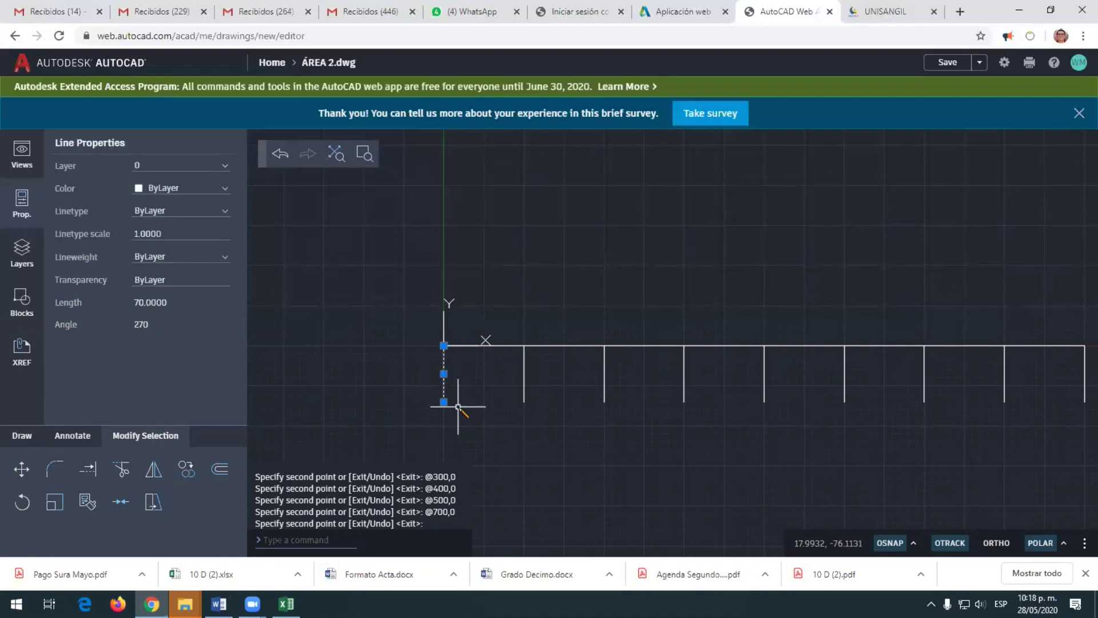
pyautogui.press('Escape')
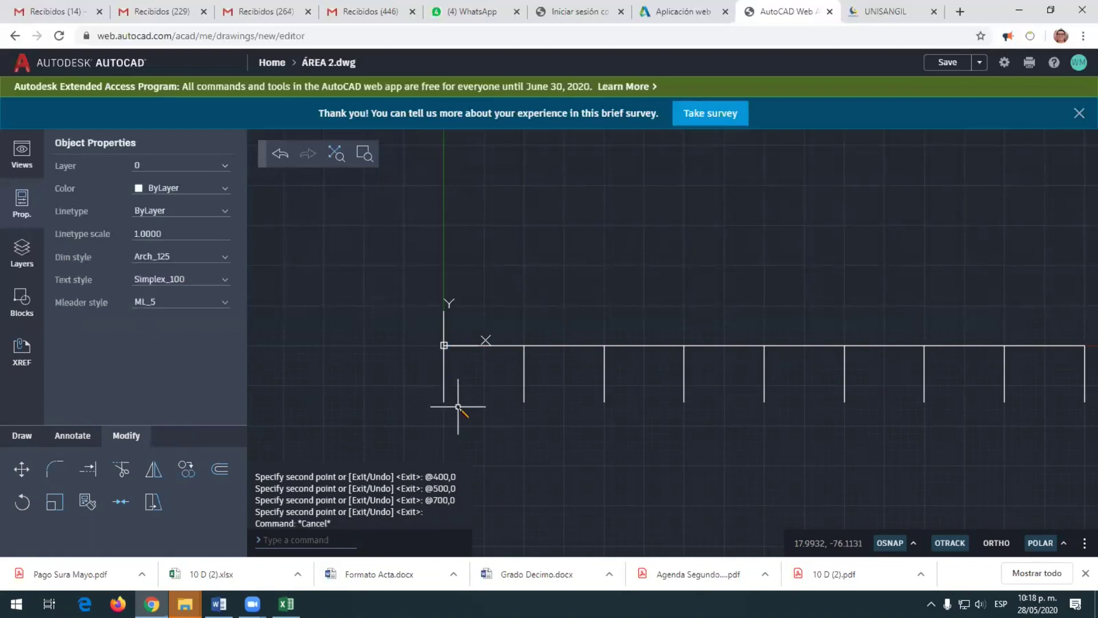
pyautogui.write('LENG')
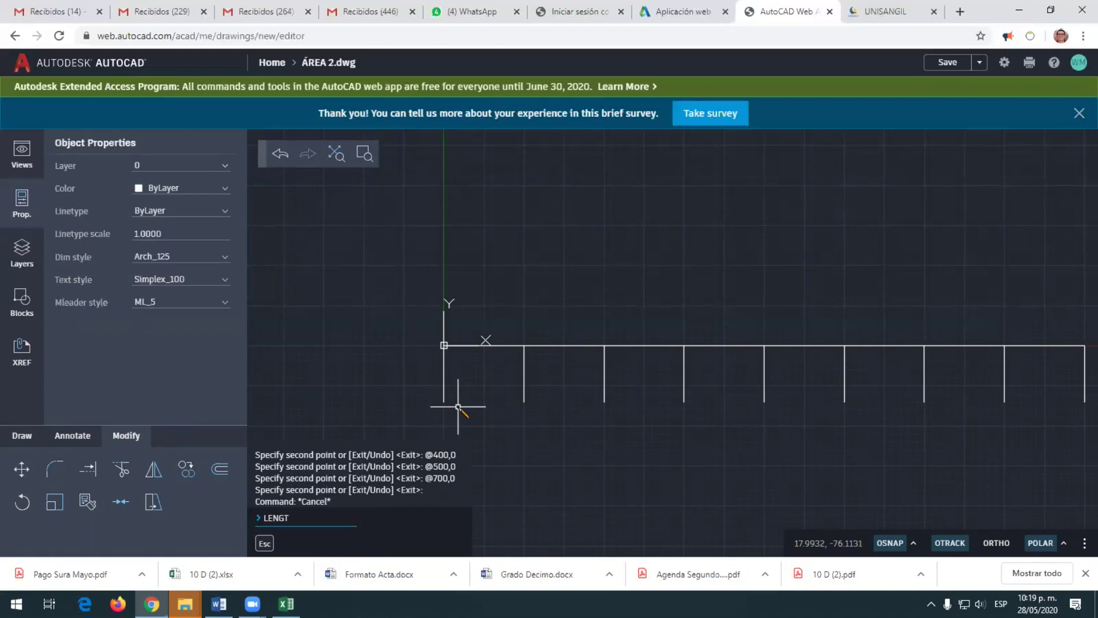
pyautogui.write('T')
pyautogui.press('BackSpace')
pyautogui.press('BackSpace')
pyautogui.press('BackSpace')
pyautogui.press('BackSpace')
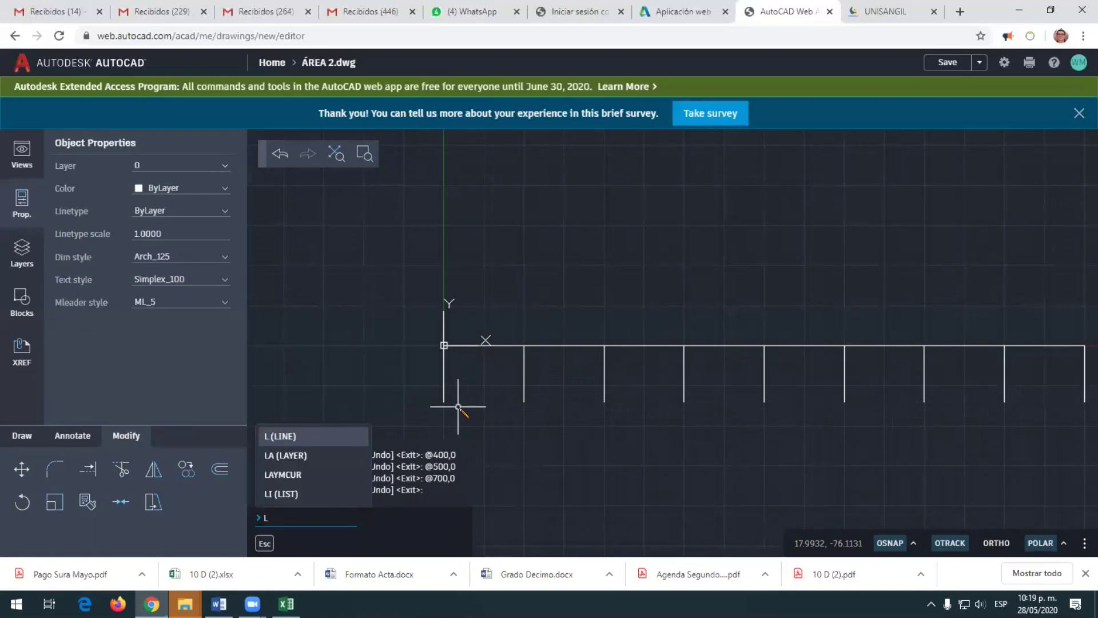
pyautogui.write('ONG')
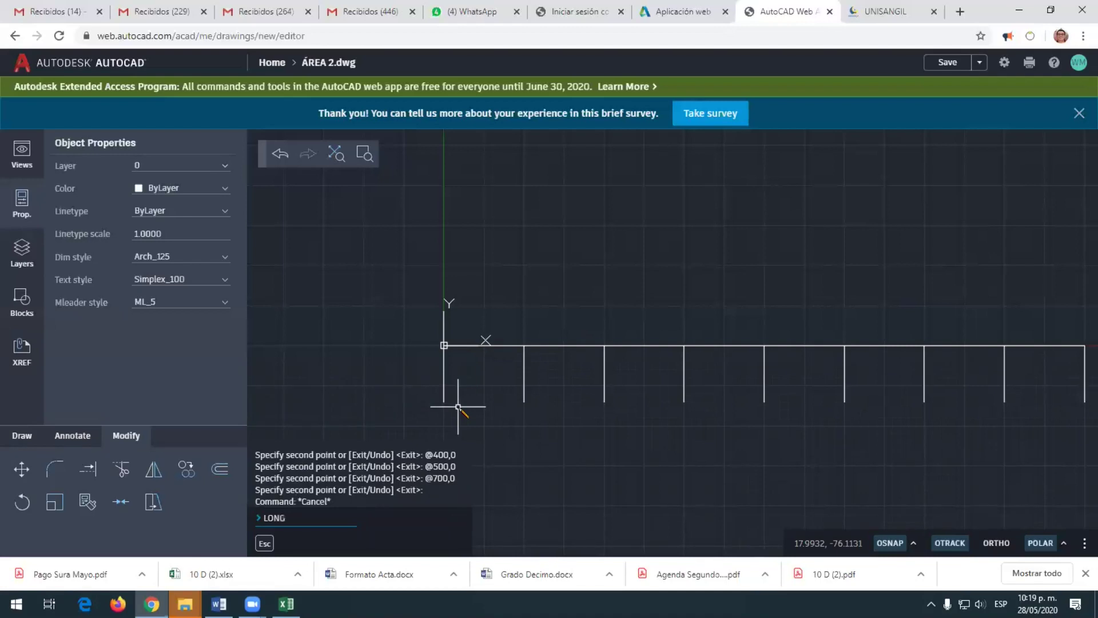
pyautogui.press('BackSpace')
pyautogui.press('BackSpace')
pyautogui.press('BackSpace')
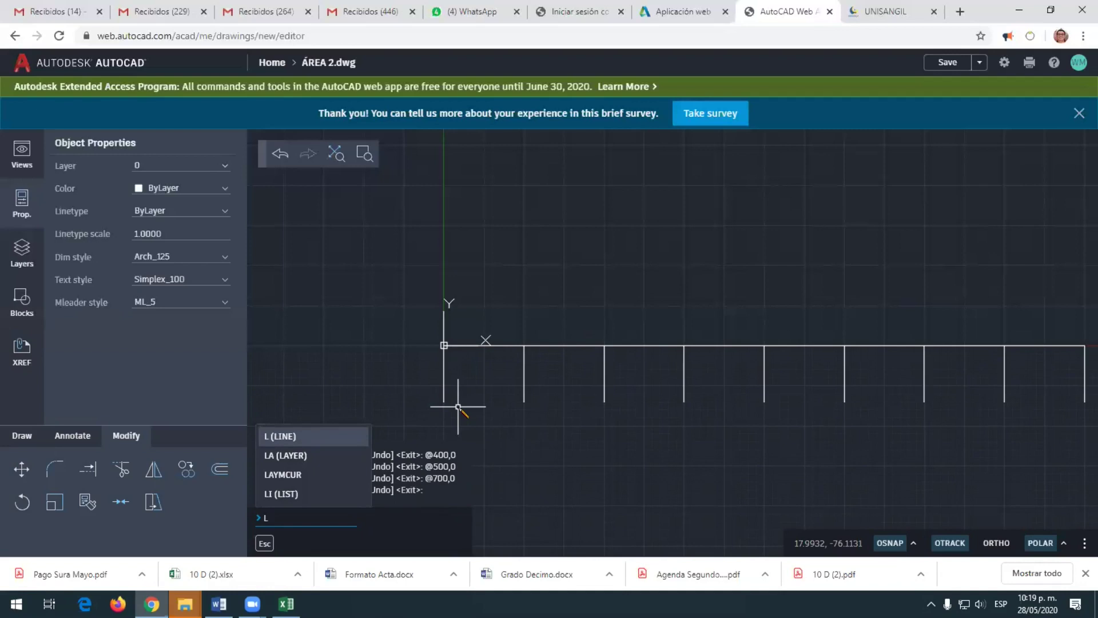
pyautogui.press('Escape')
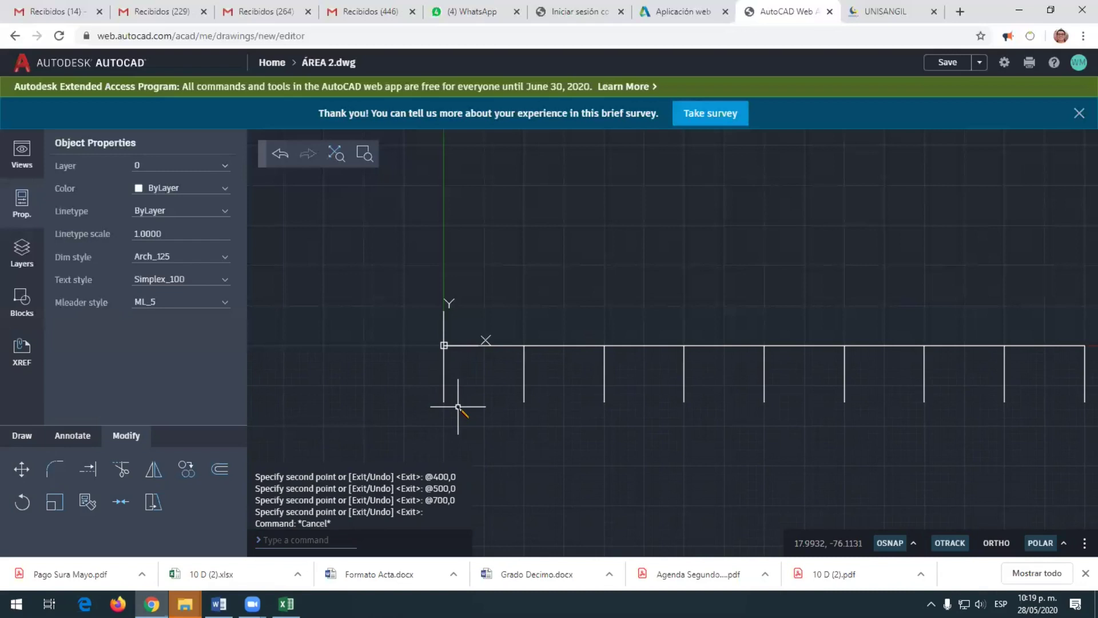
pyautogui.click(336, 543)
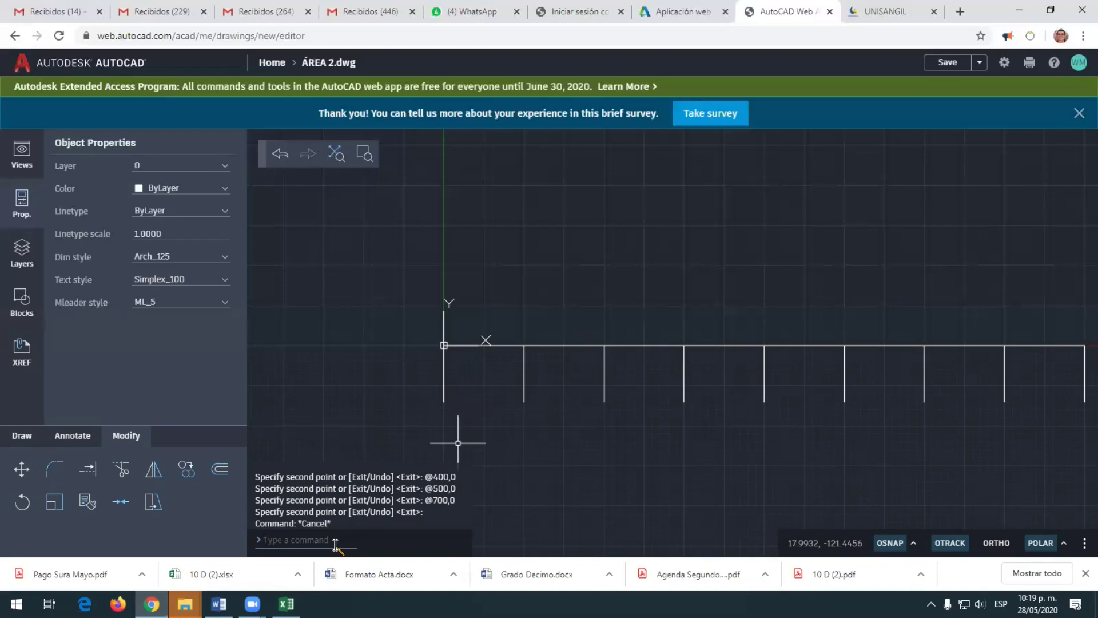
pyautogui.press('Escape')
# Review the f(x) depths at the first chart points in the Excel workbook, and return to the AutoCAD web drawing
pyautogui.moveTo(286, 604)
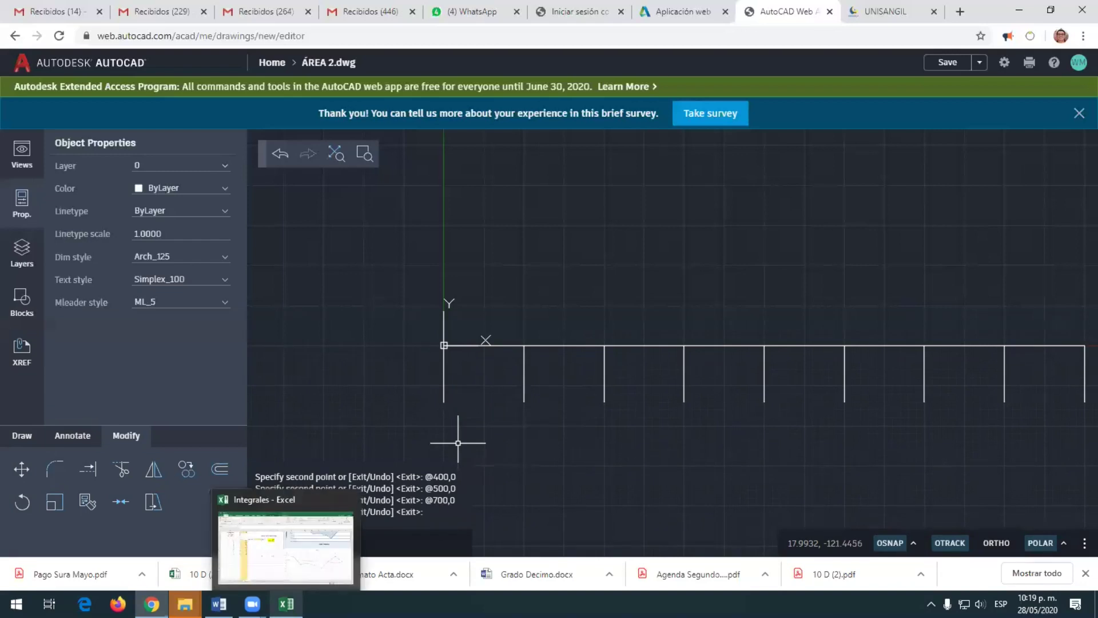
pyautogui.click(294, 540)
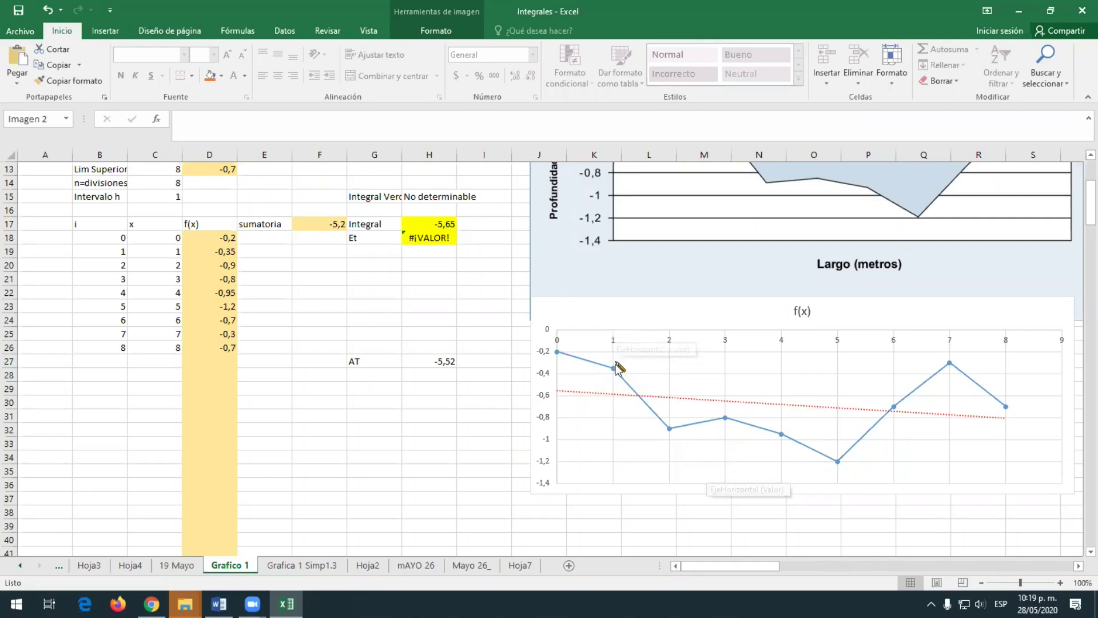
pyautogui.moveTo(614, 369)
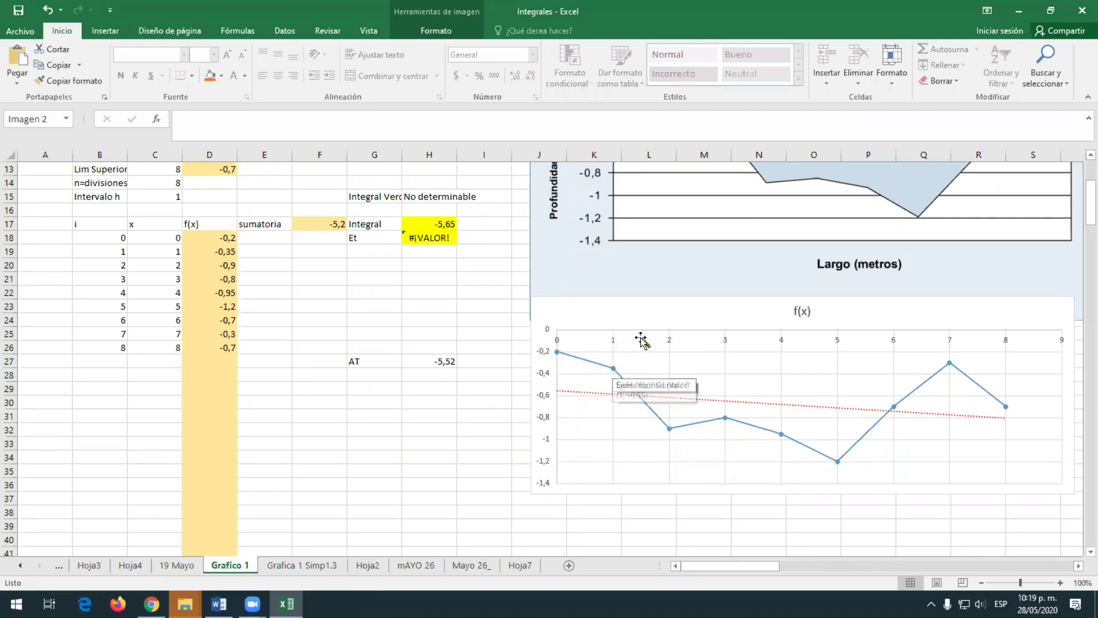
pyautogui.moveTo(670, 428)
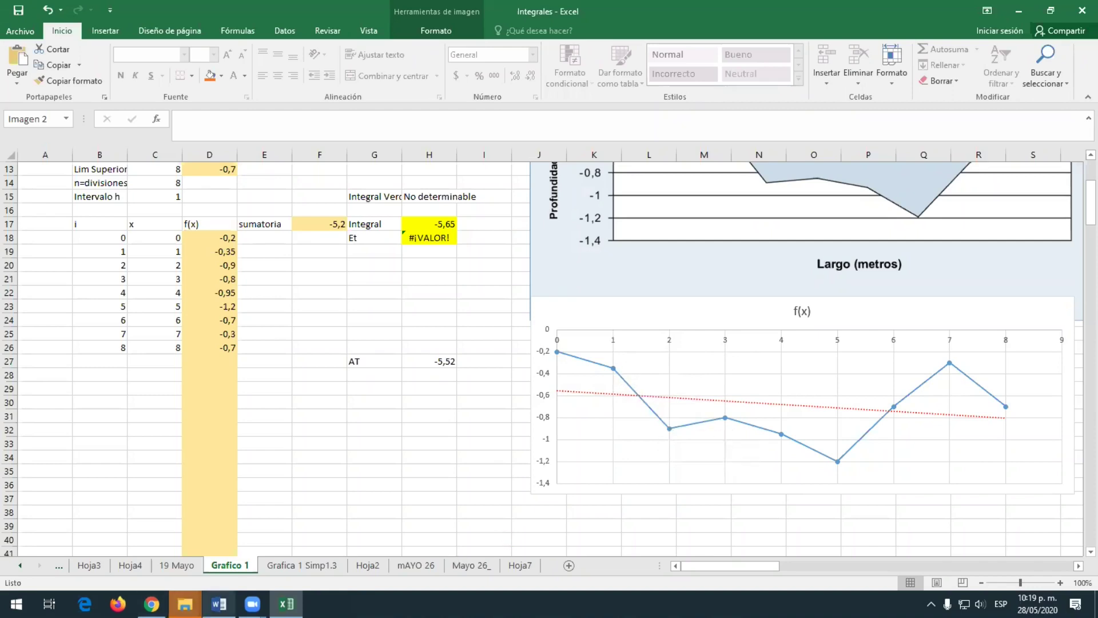
pyautogui.moveTo(151, 603)
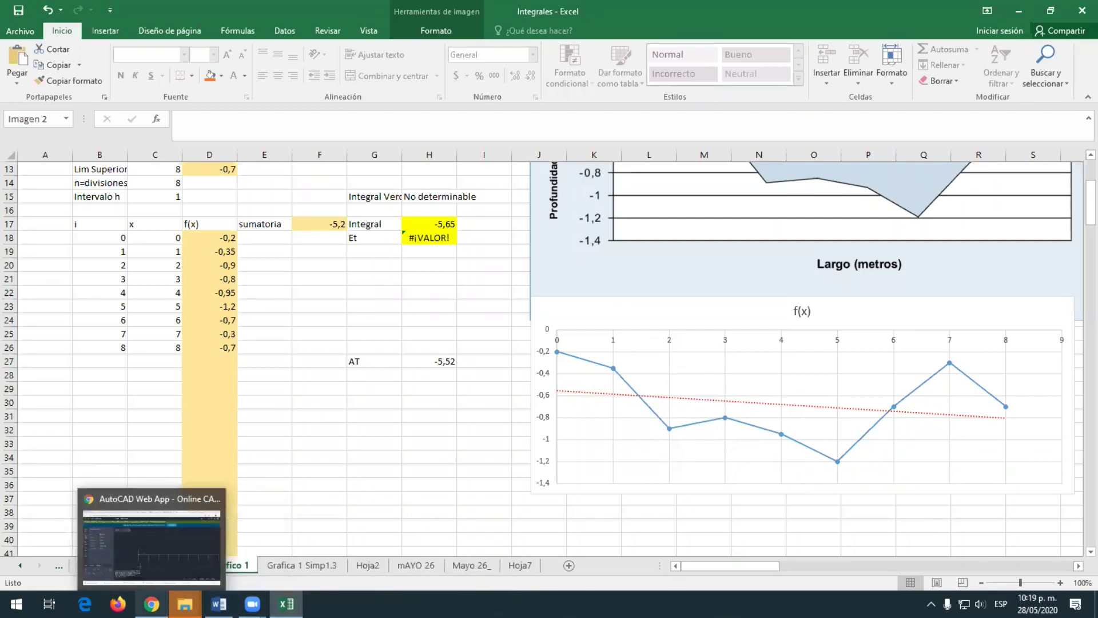
pyautogui.click(172, 569)
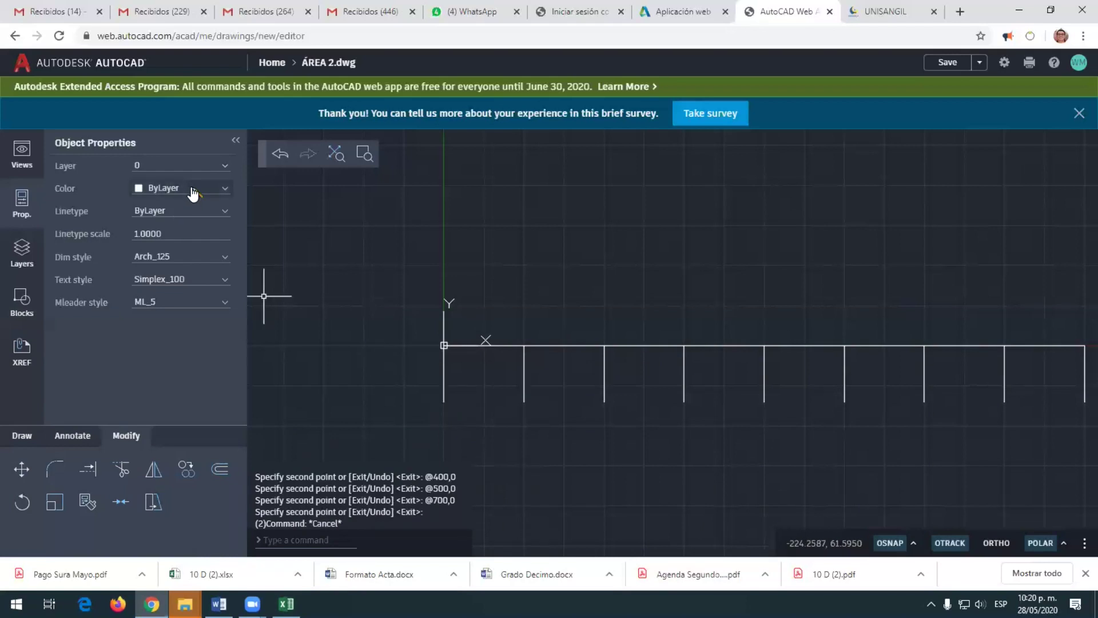
# Set the current colour to Blue and draw a vertical line from the origin to @0,-20
pyautogui.click(222, 188)
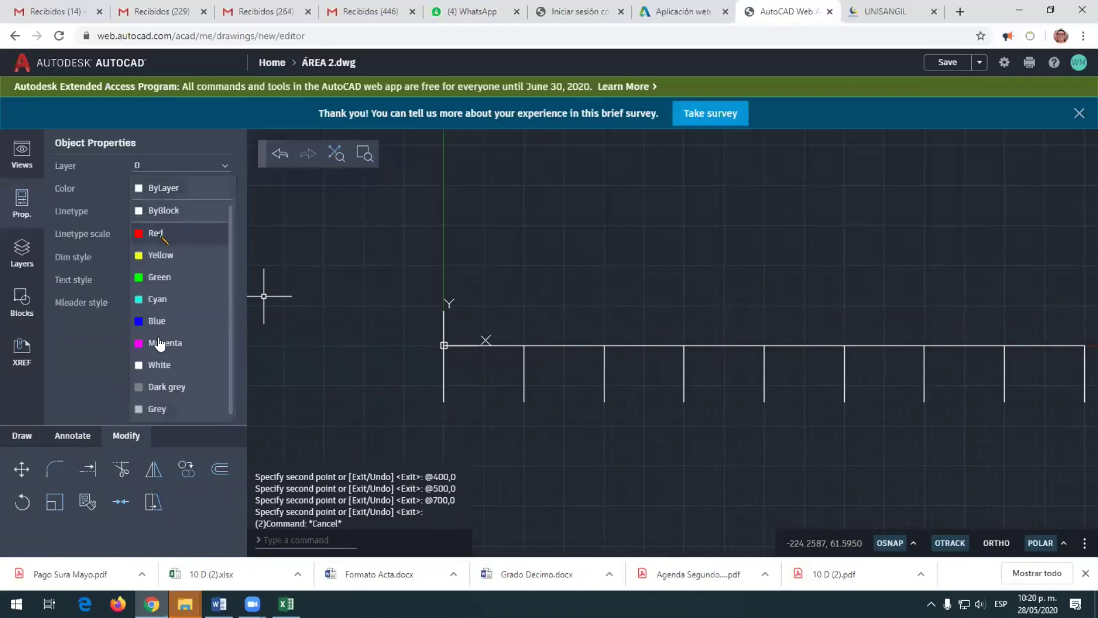
pyautogui.click(167, 321)
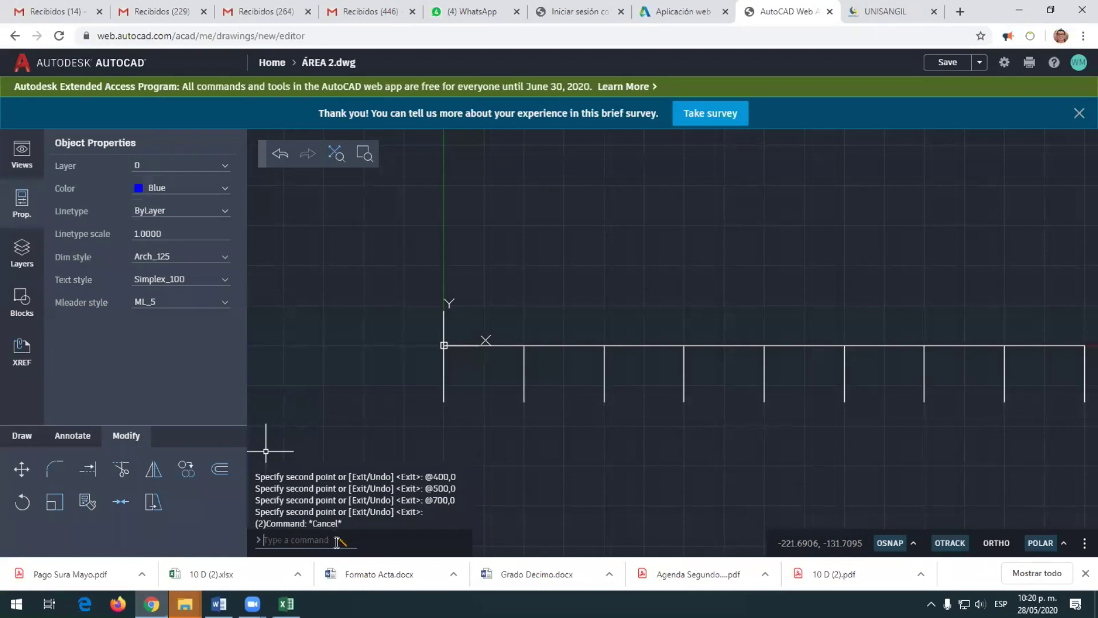
pyautogui.write('l')
pyautogui.press('Return')
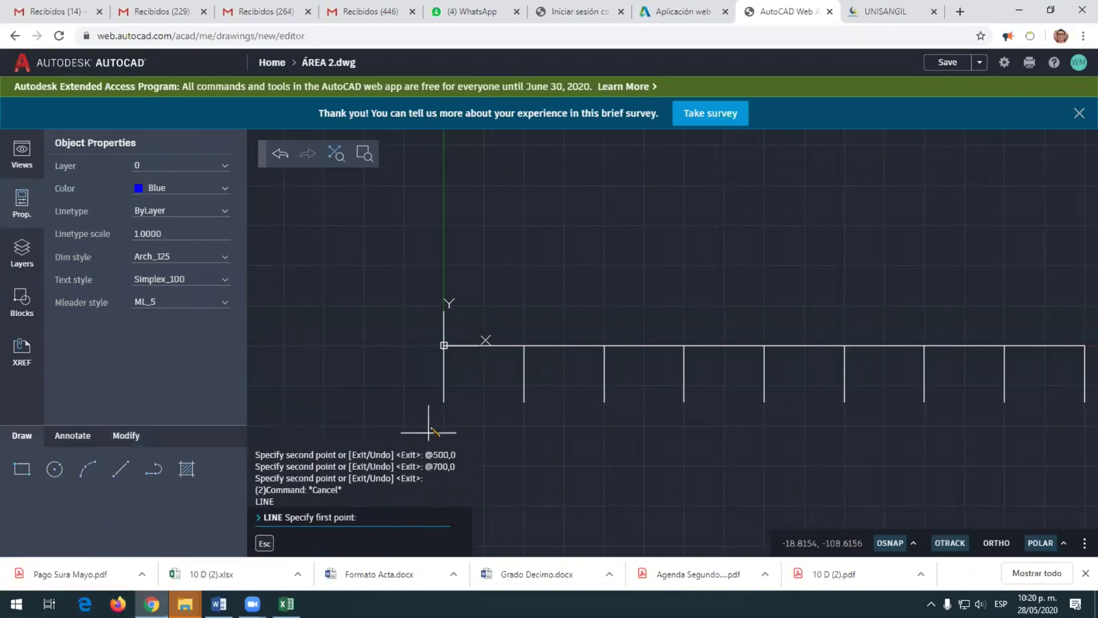
pyautogui.click(444, 346)
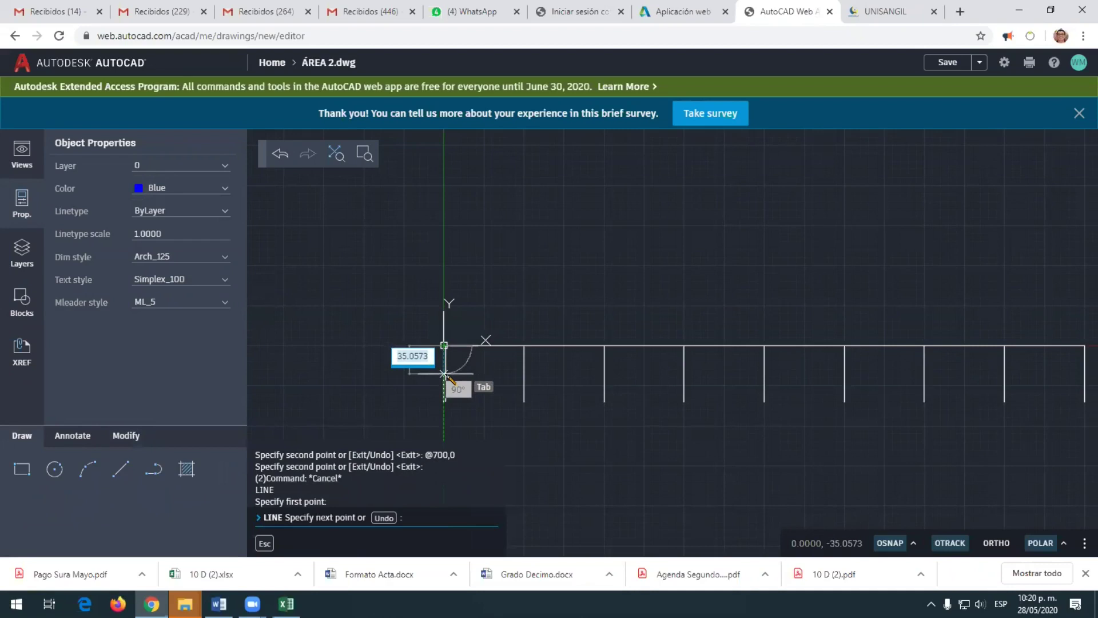
pyautogui.write('@')
pyautogui.click(412, 518)
pyautogui.write('@0,-20')
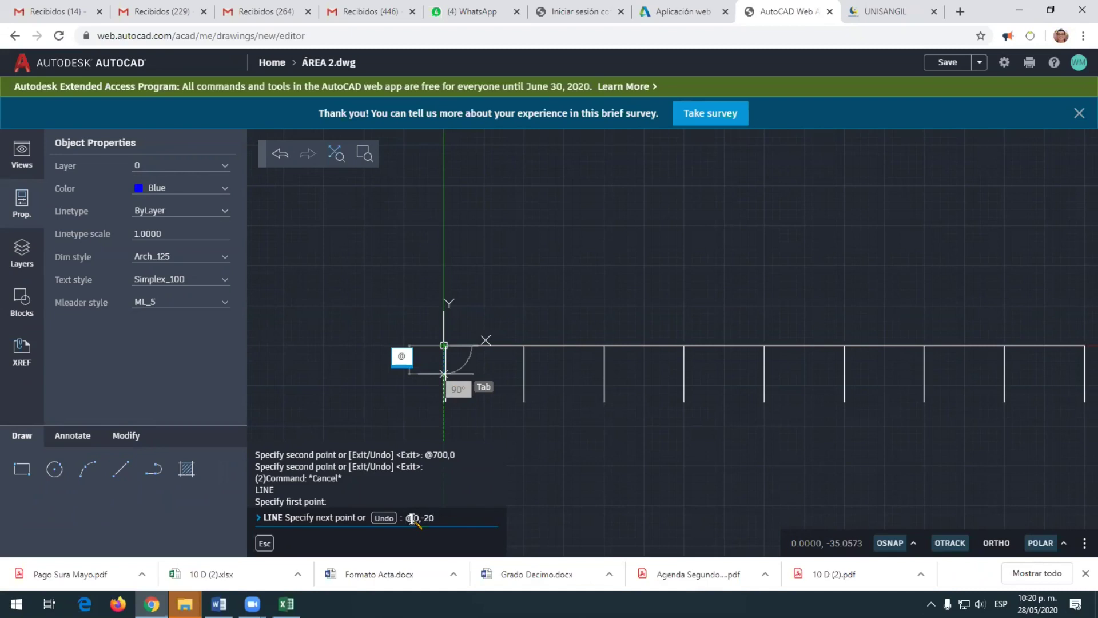
pyautogui.press('Return')
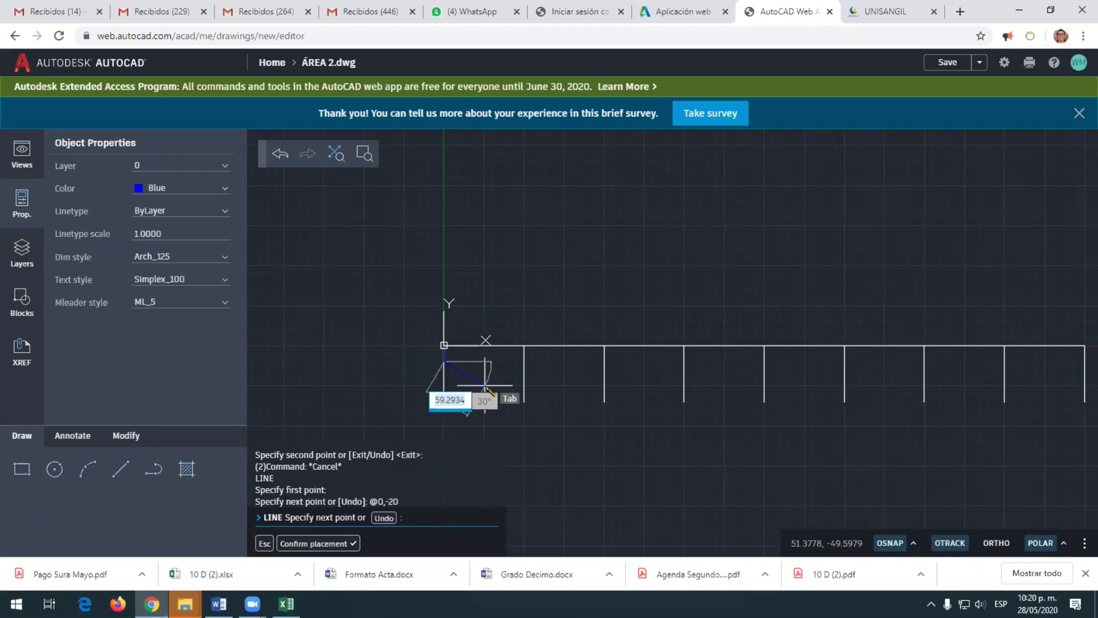
pyautogui.press('Return')
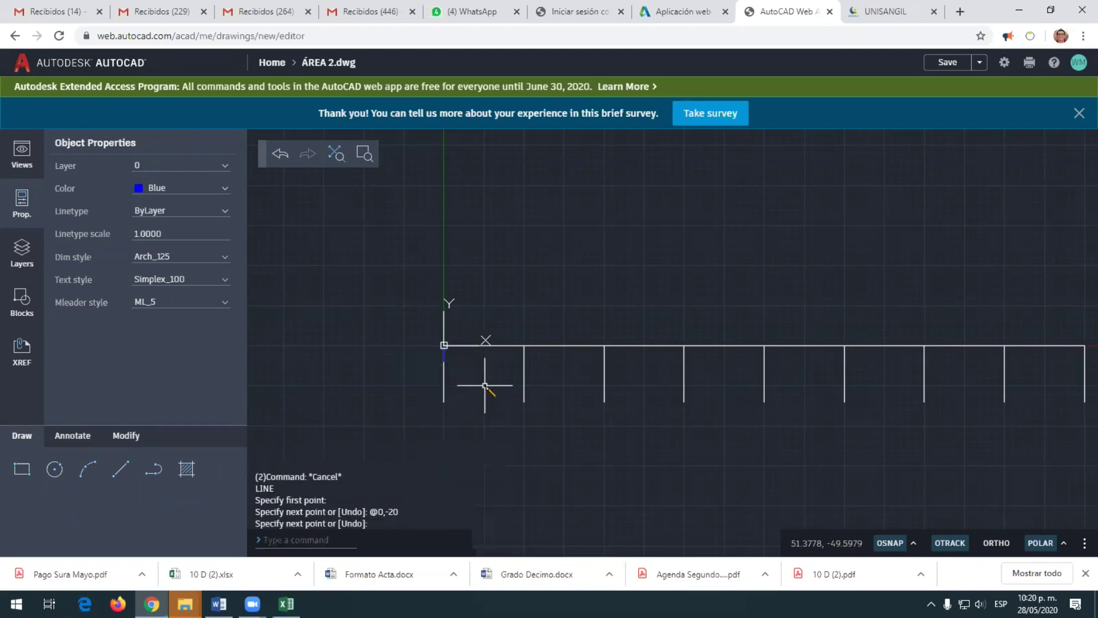
# Check the f(x) depth at x = 1 in the Excel workbook and draw a blue line to @0,-35 from the baseline's 100-unit mark
pyautogui.write('l')
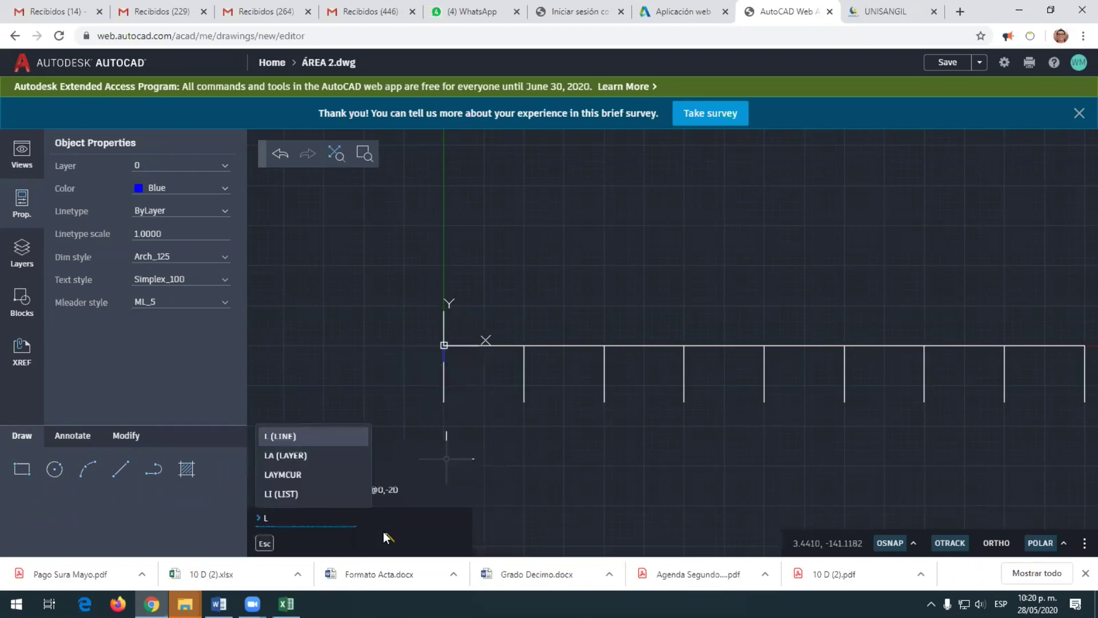
pyautogui.press('Return')
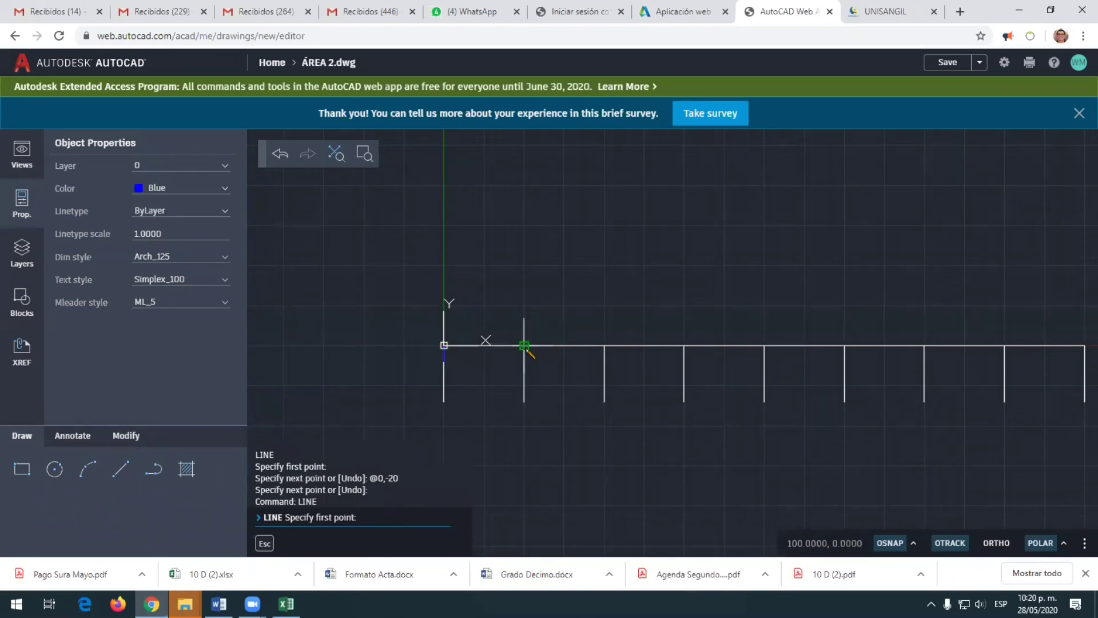
pyautogui.click(524, 345)
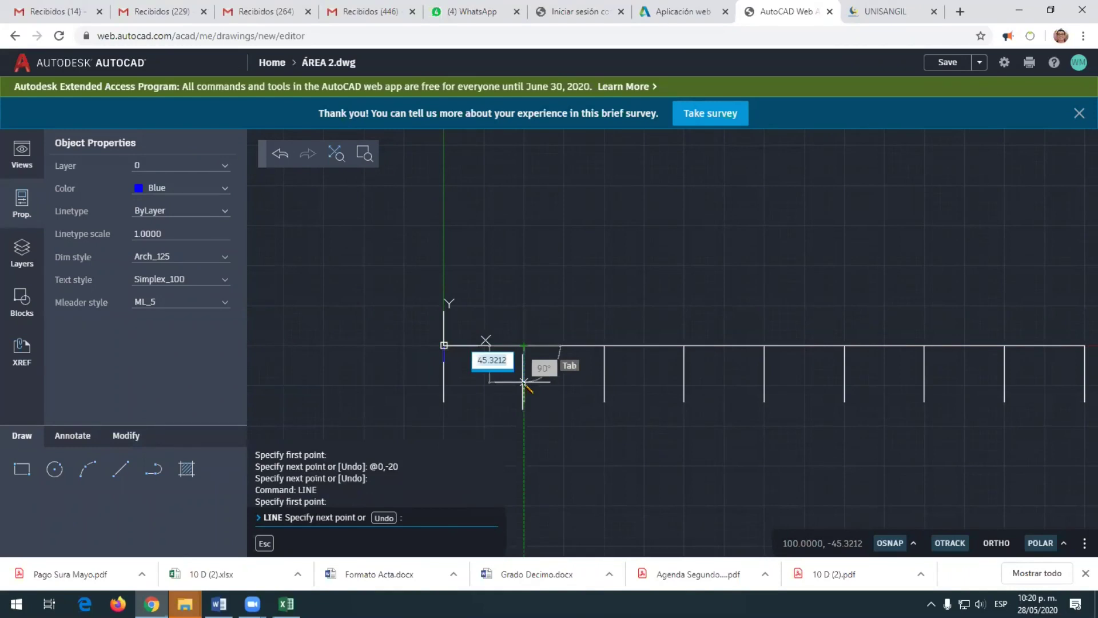
pyautogui.write('@')
pyautogui.click(418, 514)
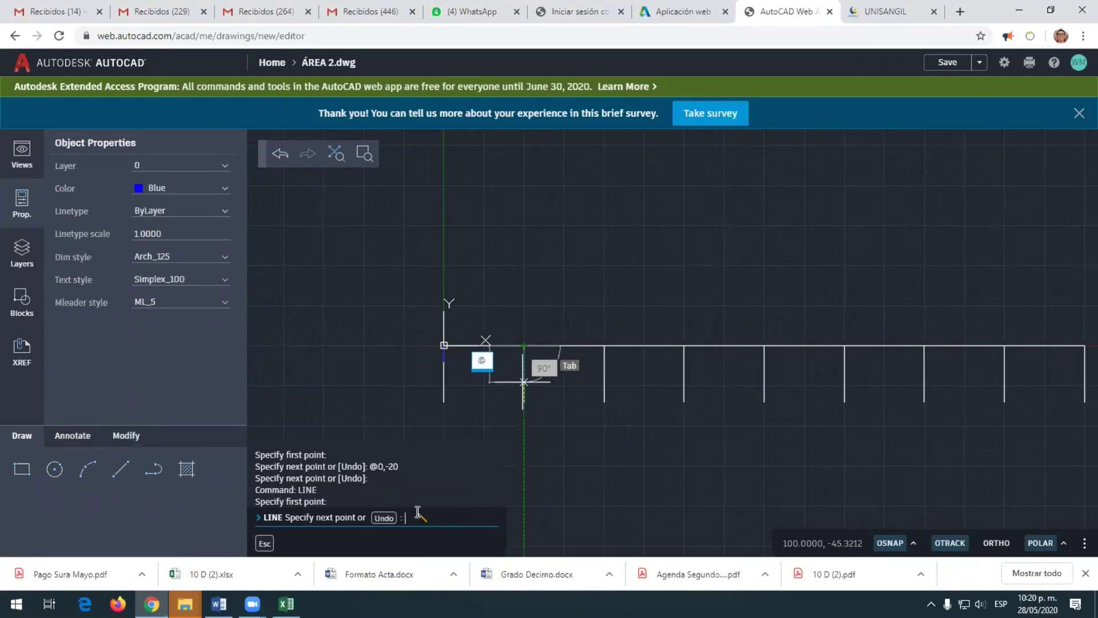
pyautogui.write('@')
pyautogui.write('6')
pyautogui.write(',-90')
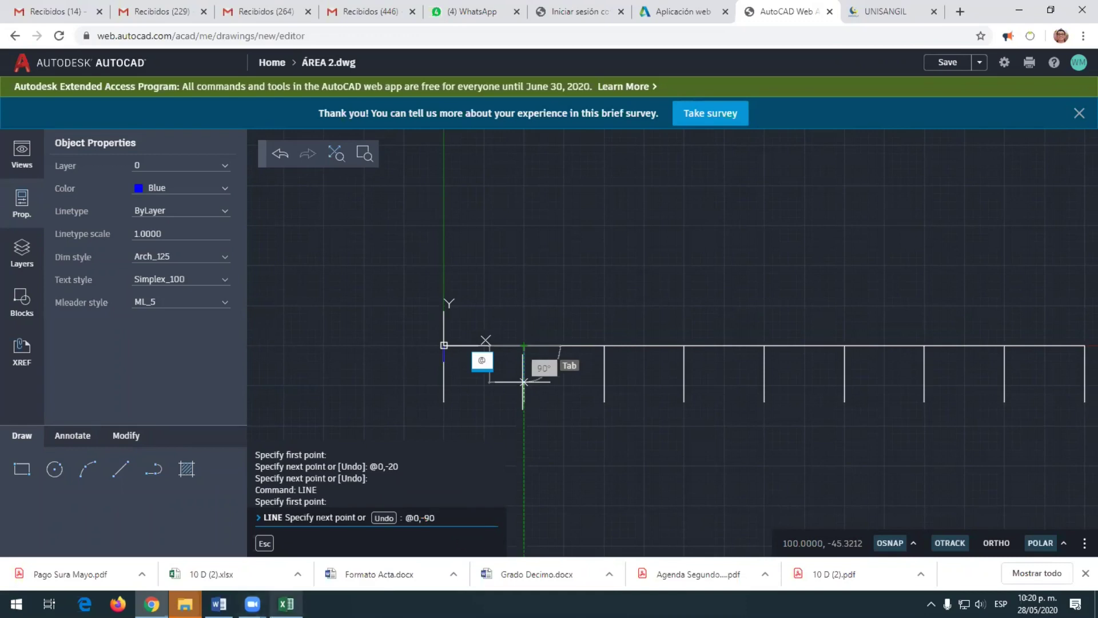
pyautogui.hotkey('alt', 'Tab')
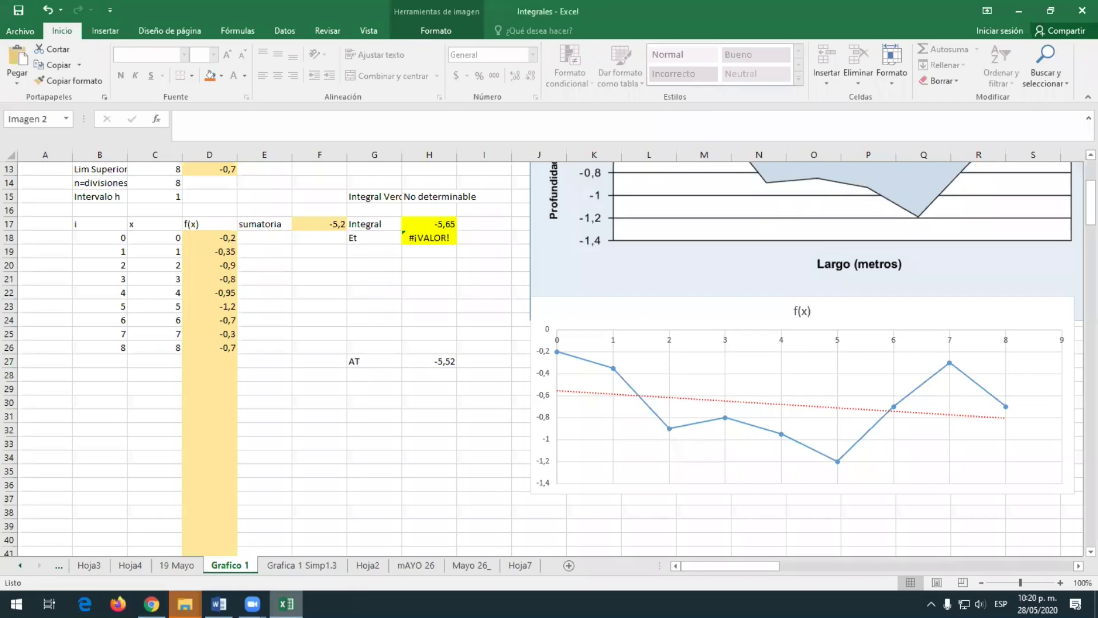
pyautogui.press('Escape')
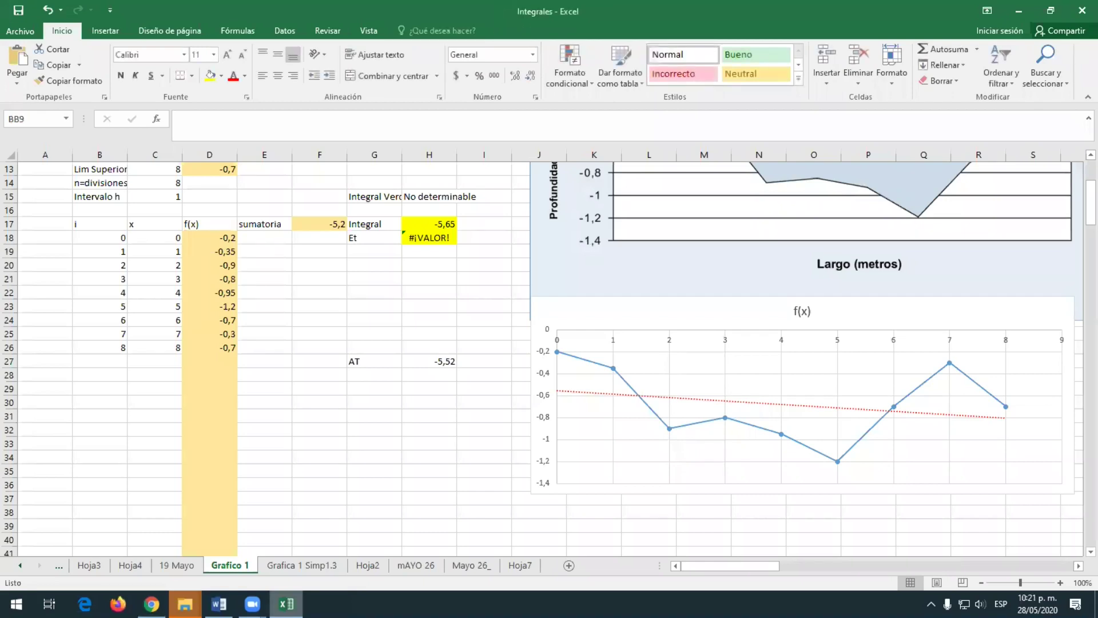
pyautogui.hotkey('alt', 'Tab')
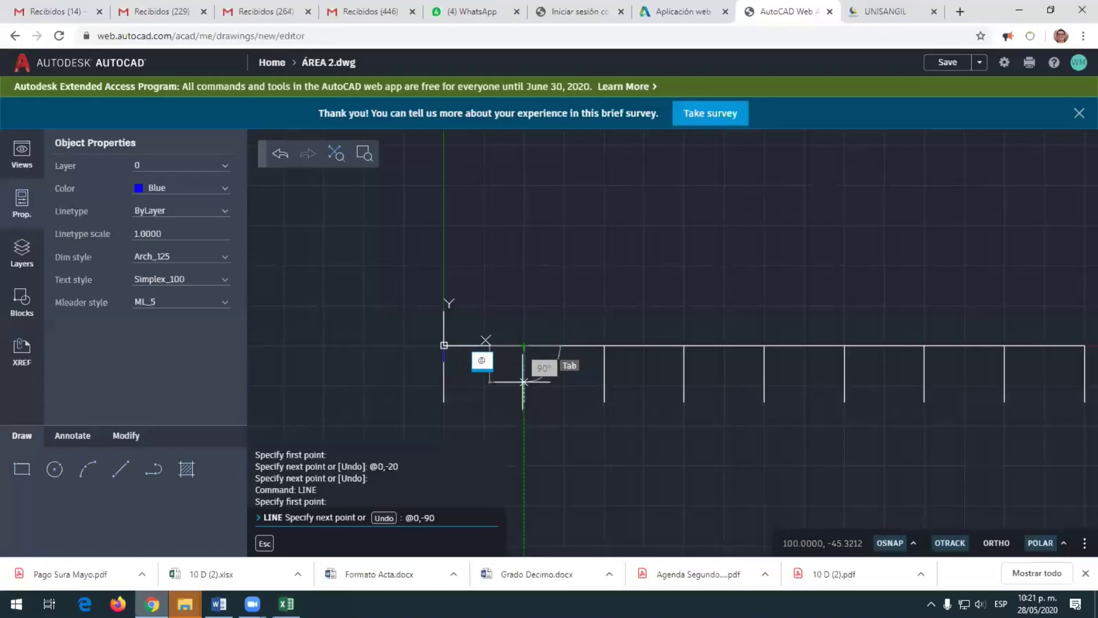
pyautogui.press('BackSpace')
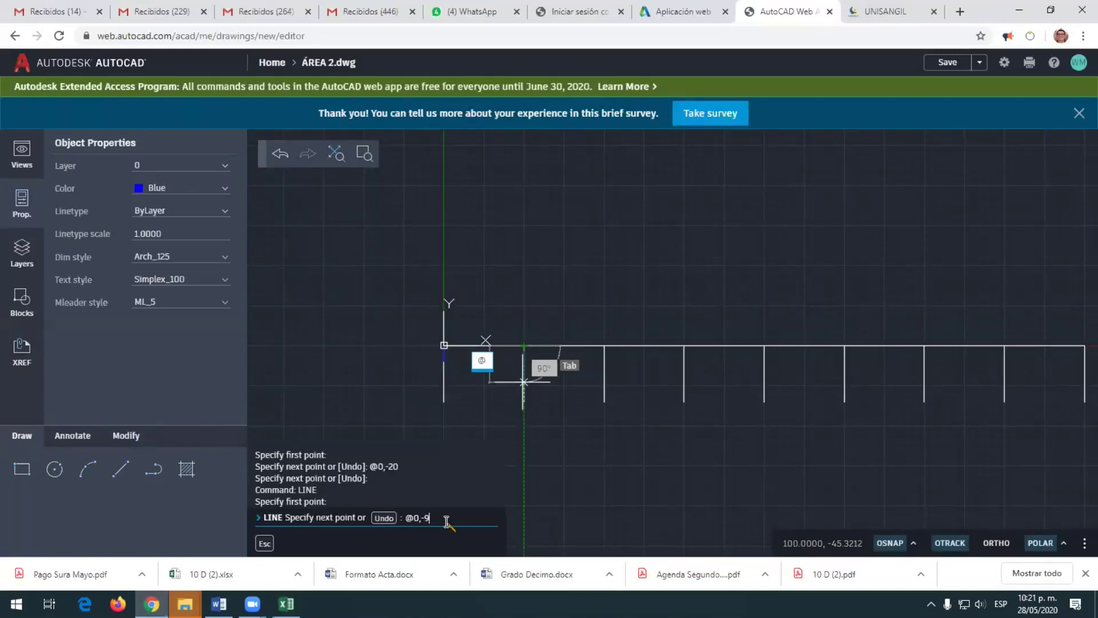
pyautogui.press('BackSpace')
pyautogui.write('35')
pyautogui.press('Return')
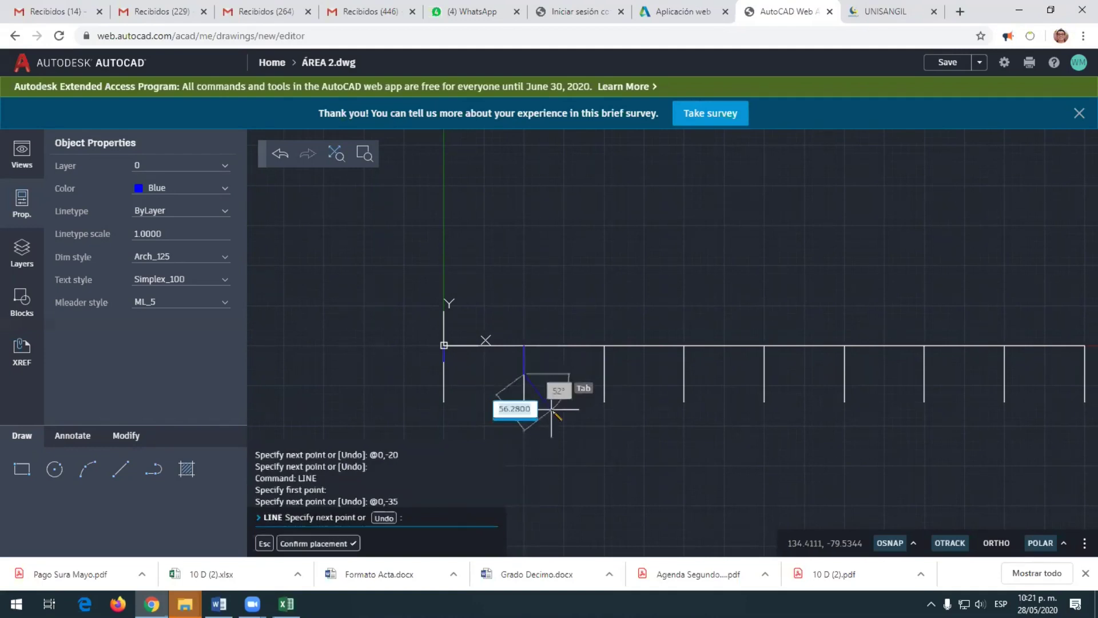
pyautogui.press('Return')
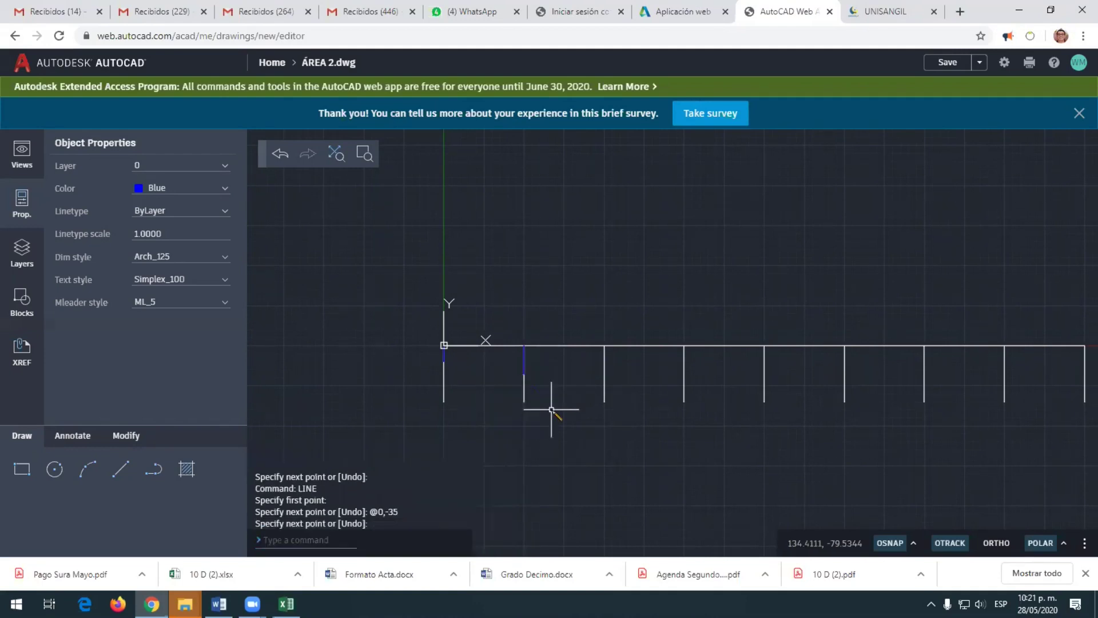
# Erase the white vertical guide lines at the origin and at the 100-unit mark, keeping the blue depth lines
pyautogui.click(444, 390)
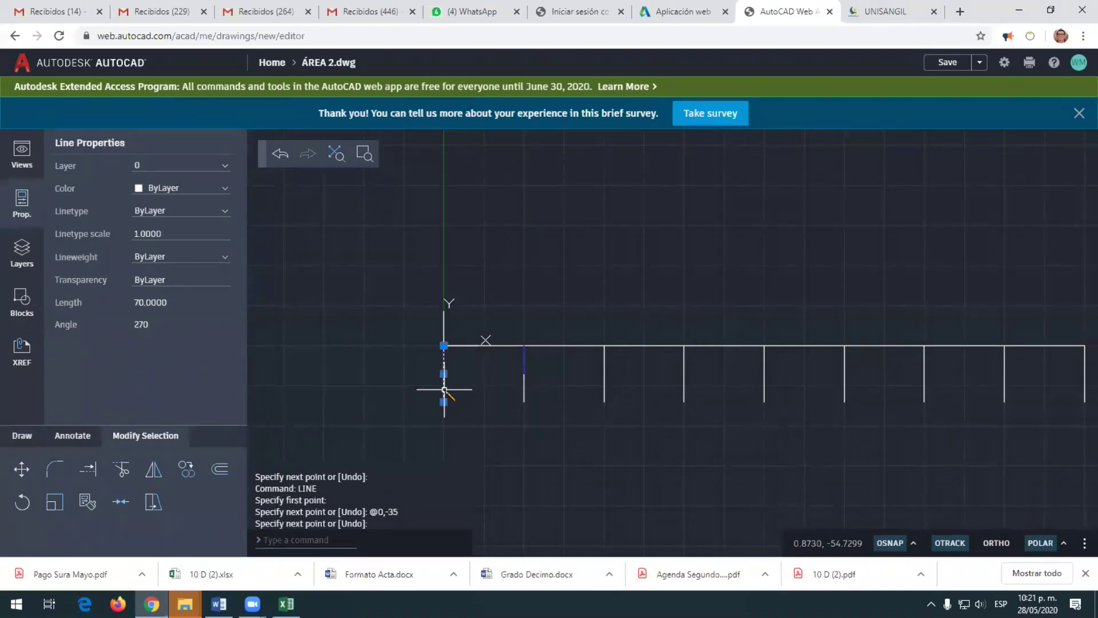
pyautogui.press('Delete')
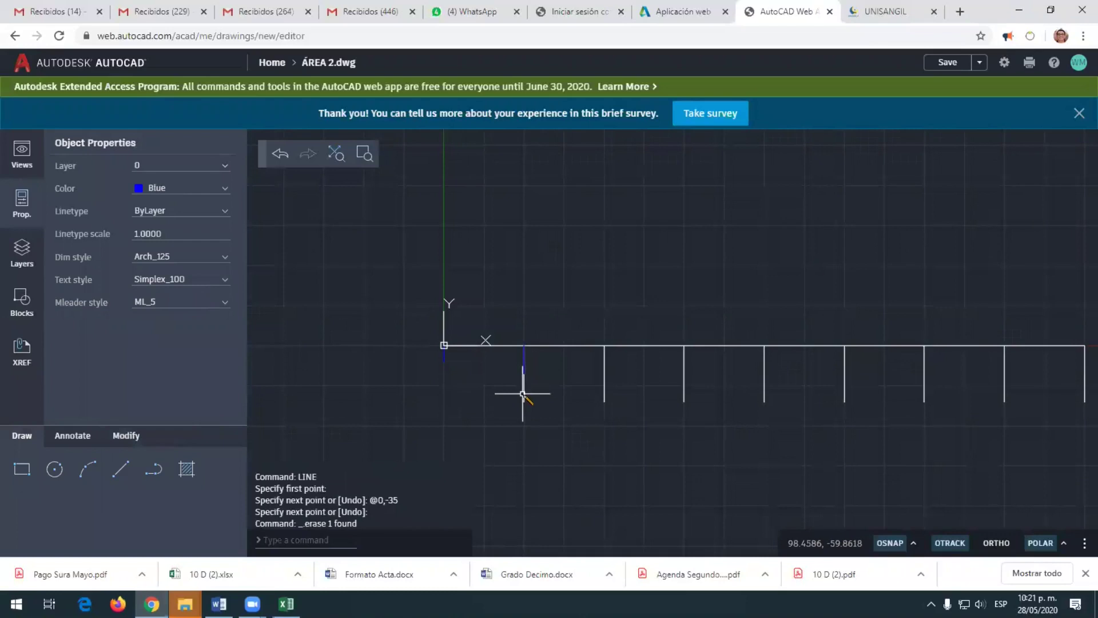
pyautogui.click(523, 394)
pyautogui.press('Delete')
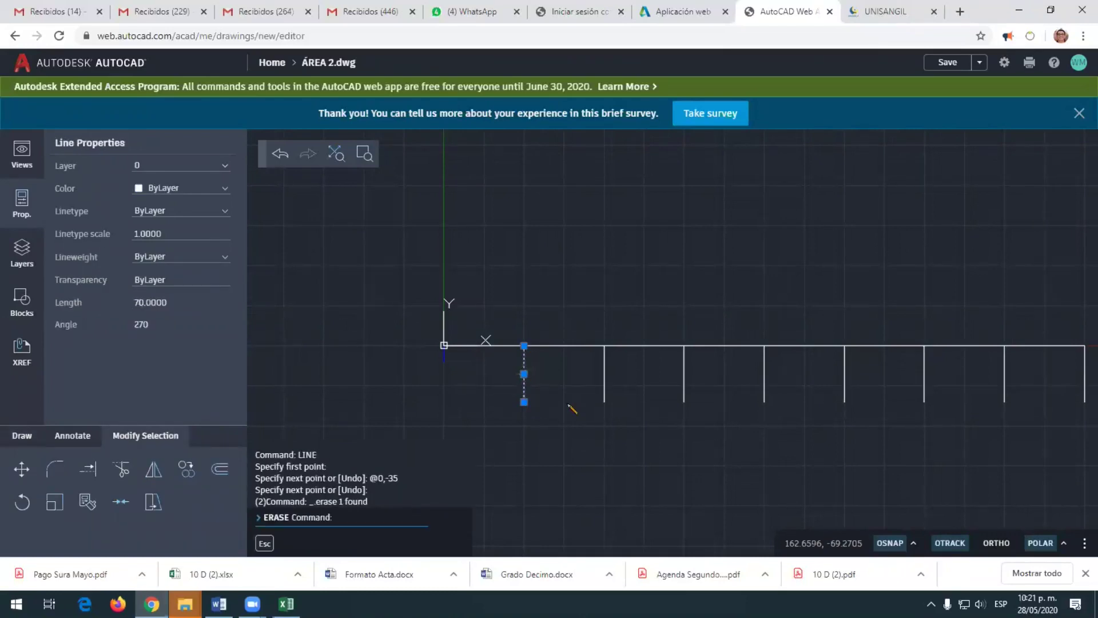
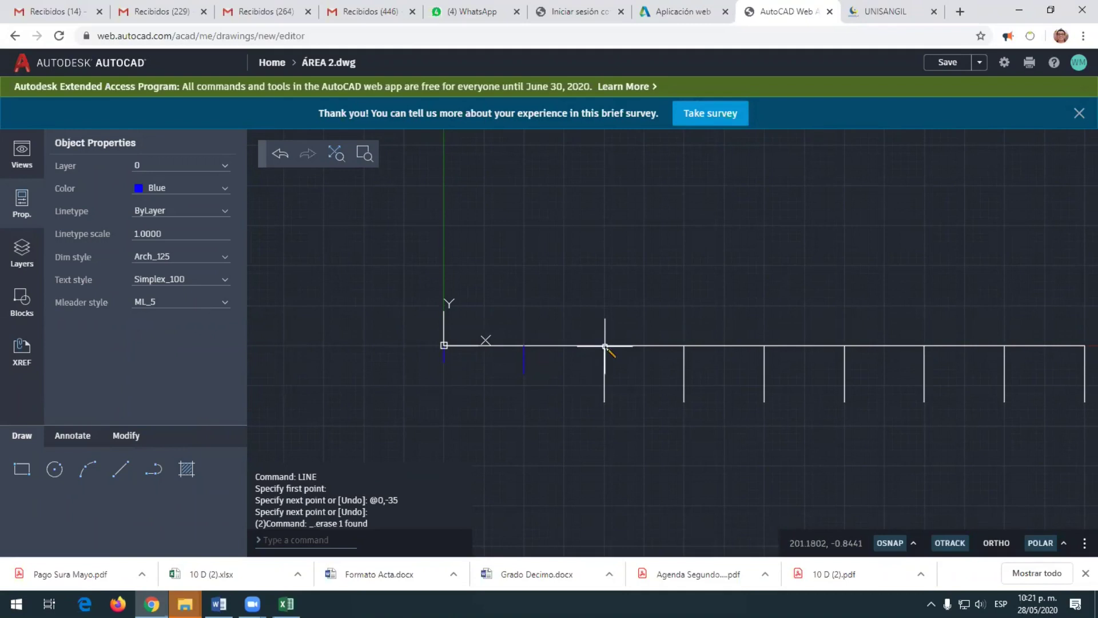
# Draw a blue vertical line from the 200-unit mark on the baseline to @0,-90
pyautogui.write('PLINE')
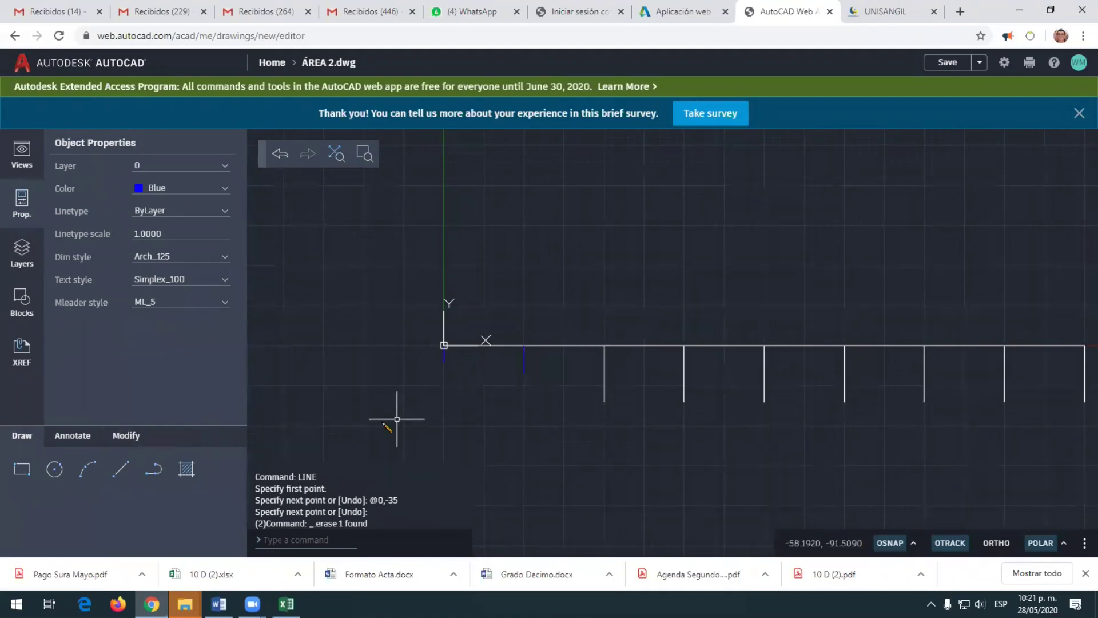
pyautogui.click(121, 471)
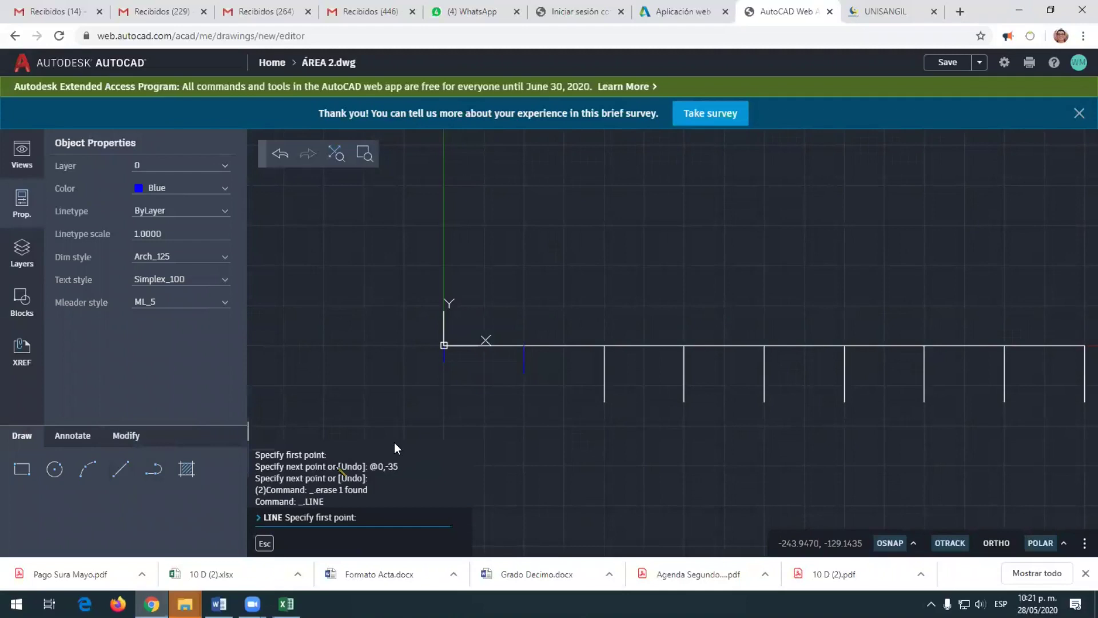
pyautogui.click(604, 346)
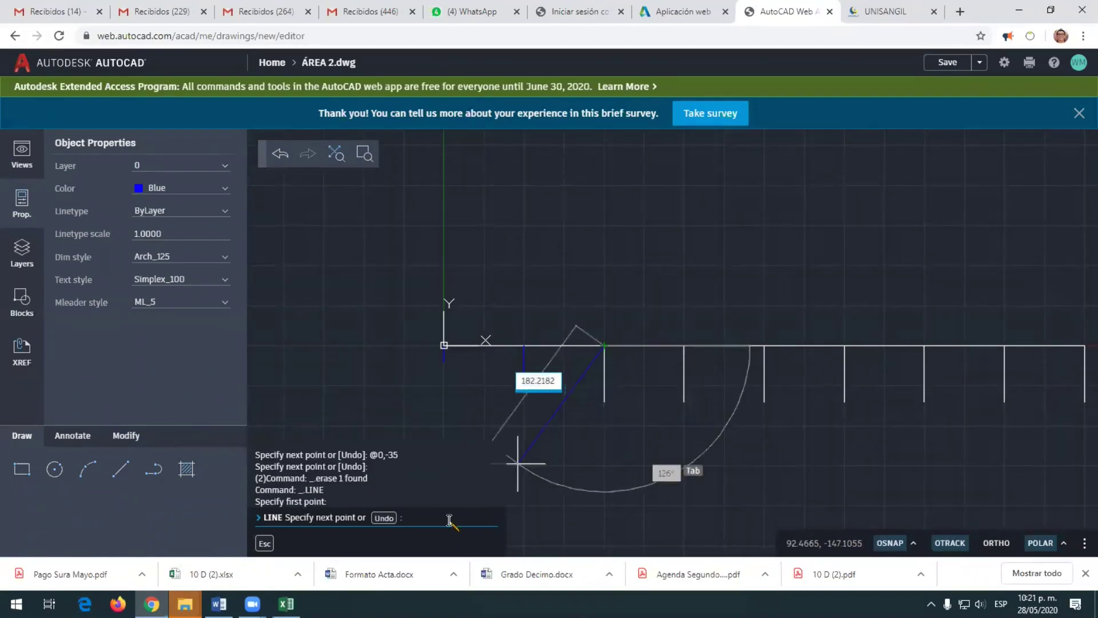
pyautogui.write('@0,-90')
pyautogui.press('Return')
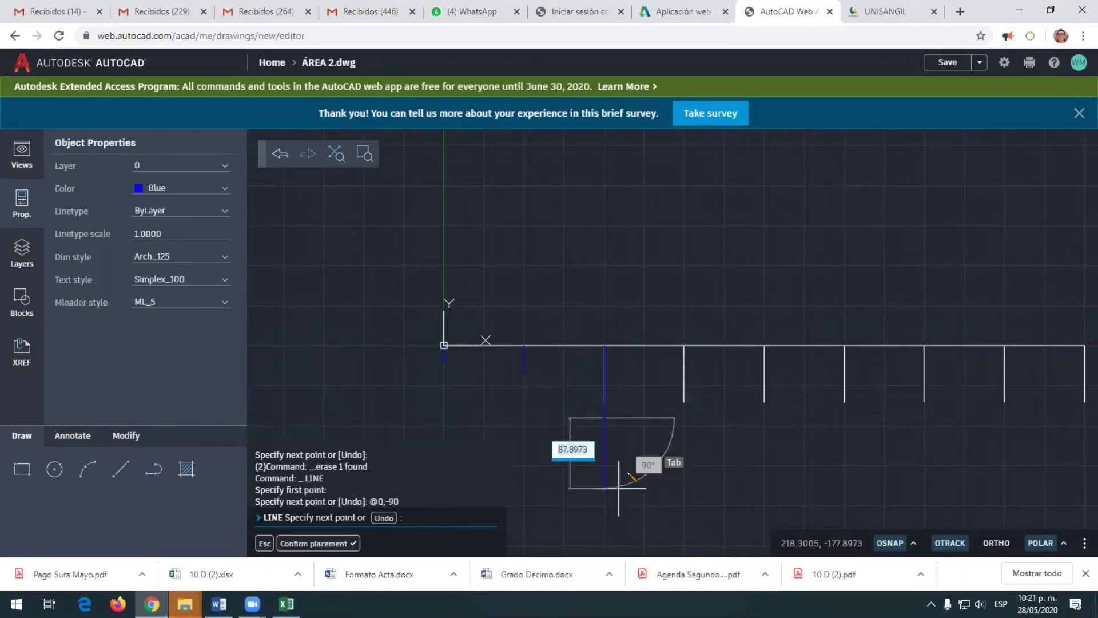
pyautogui.press('Return')
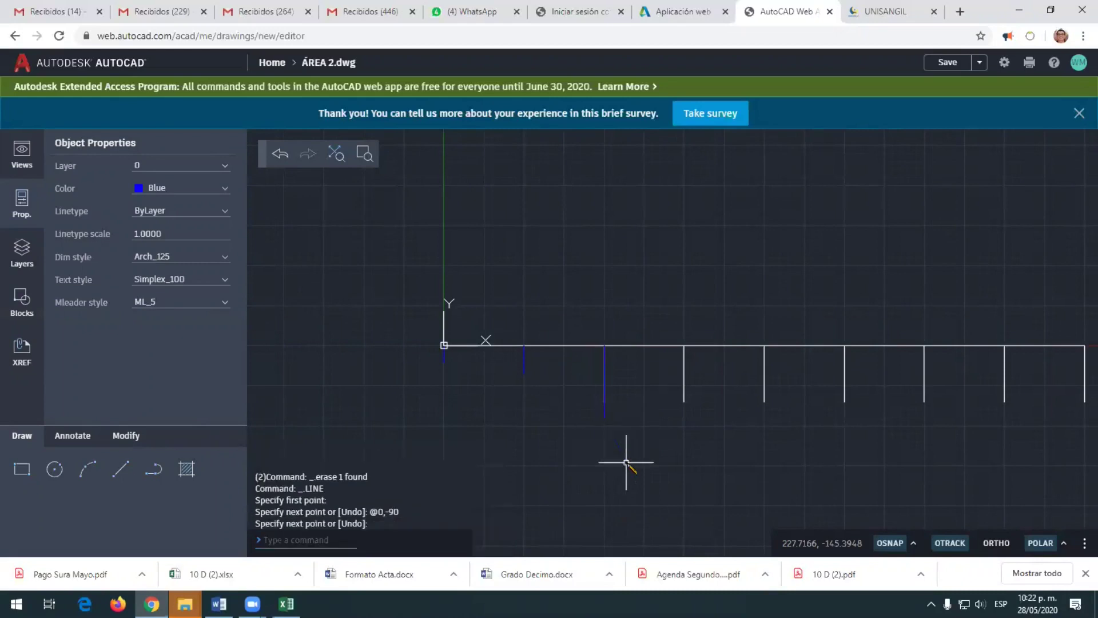
# Check the f(x) depth at x = 3 in the Excel workbook and draw a blue line from the baseline's 300-unit mark to @0,-80
pyautogui.click(286, 604)
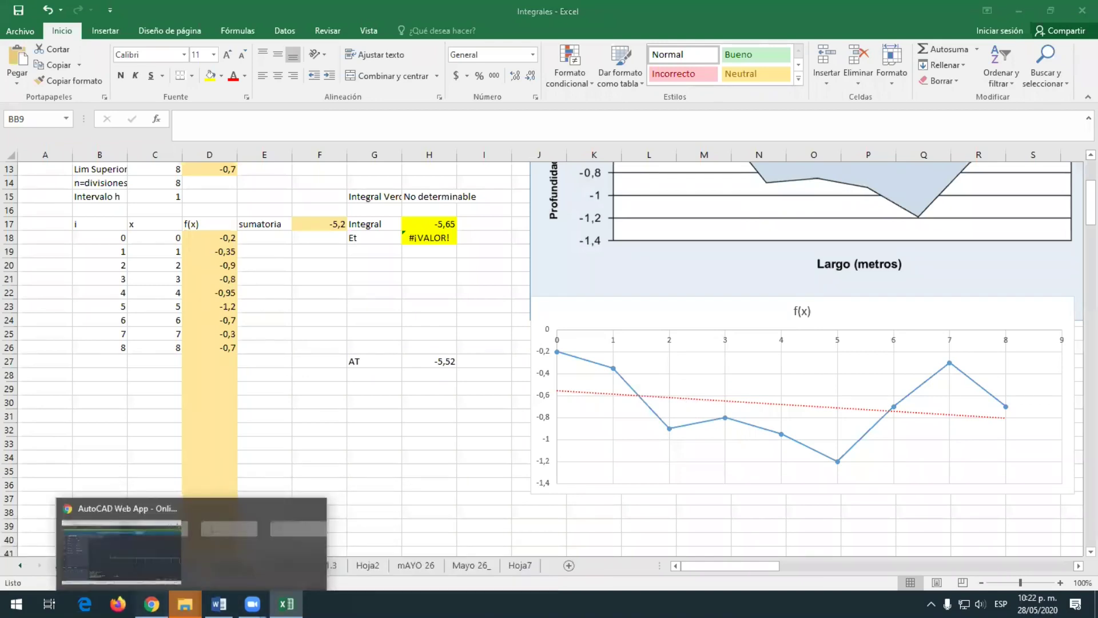
pyautogui.click(151, 604)
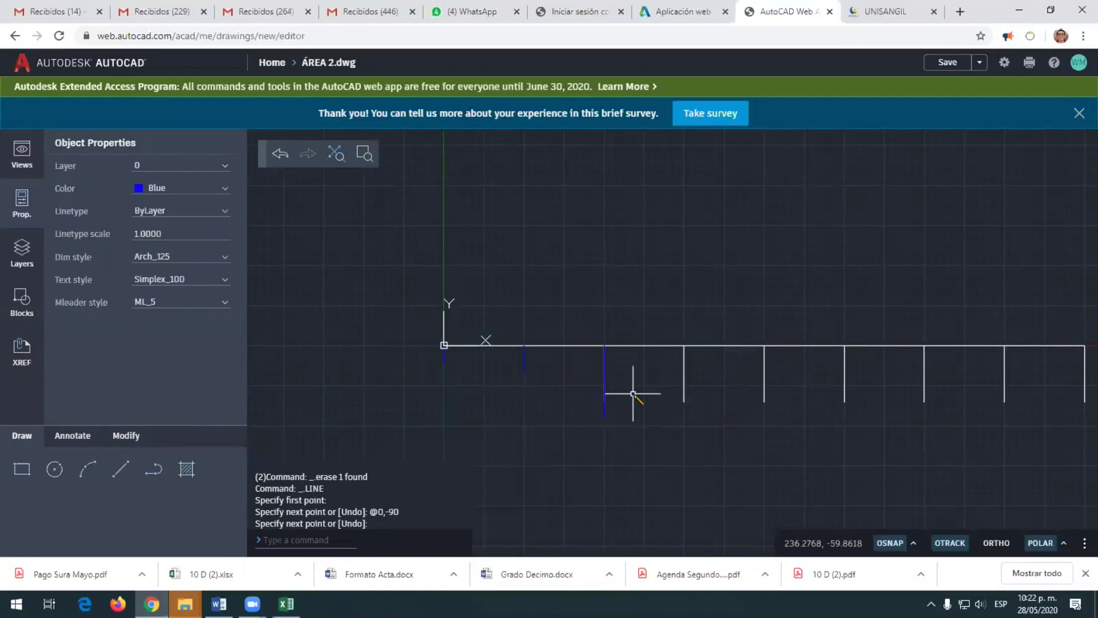
pyautogui.press('Return')
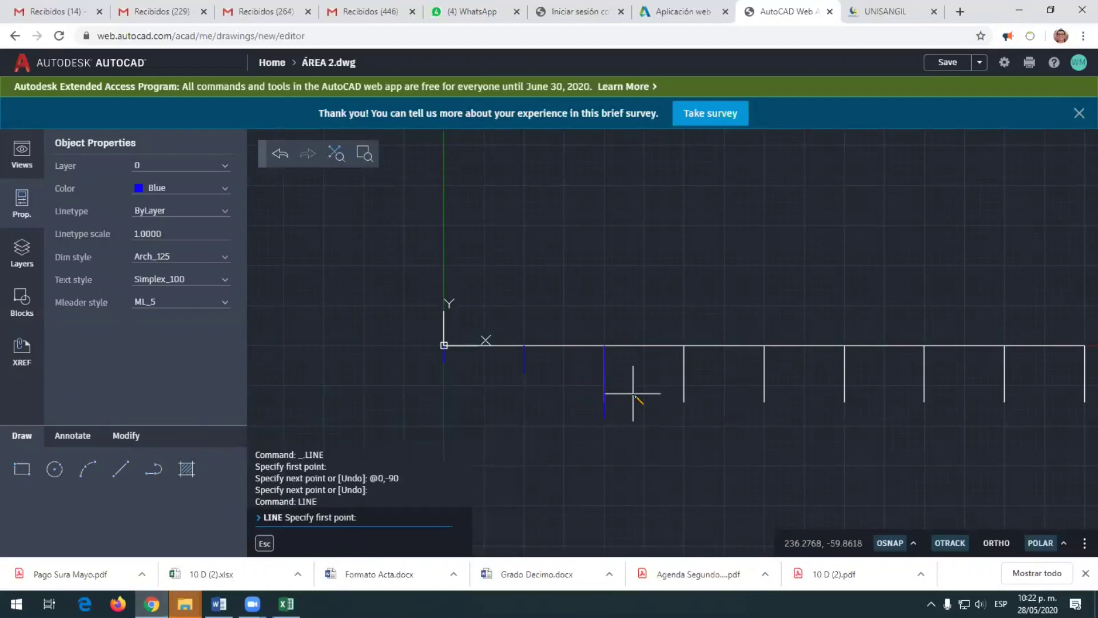
pyautogui.click(684, 345)
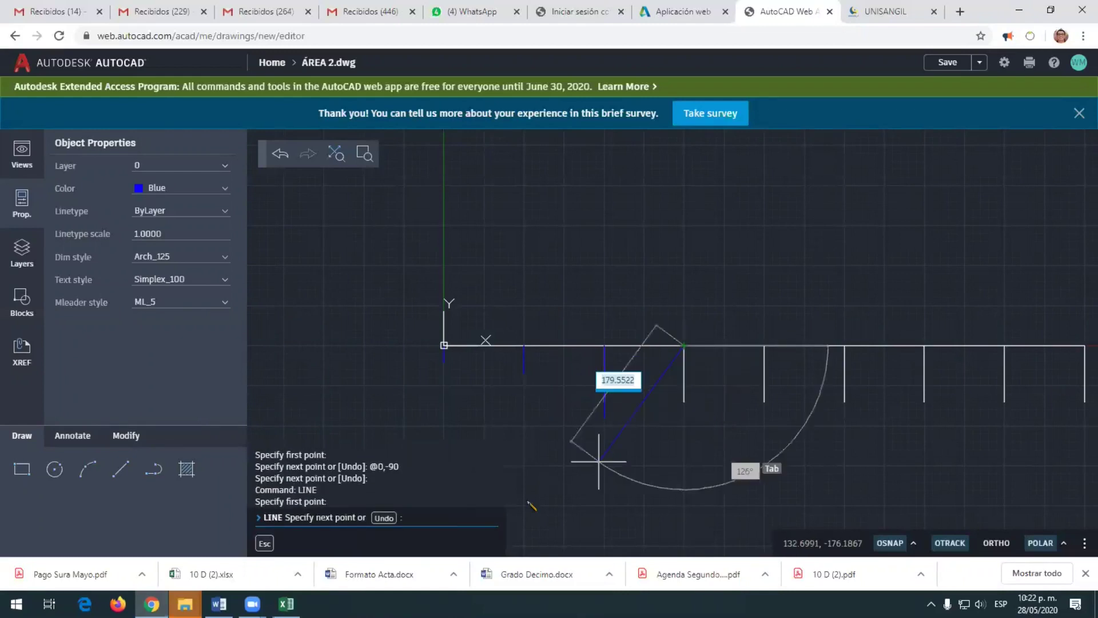
pyautogui.write('@0')
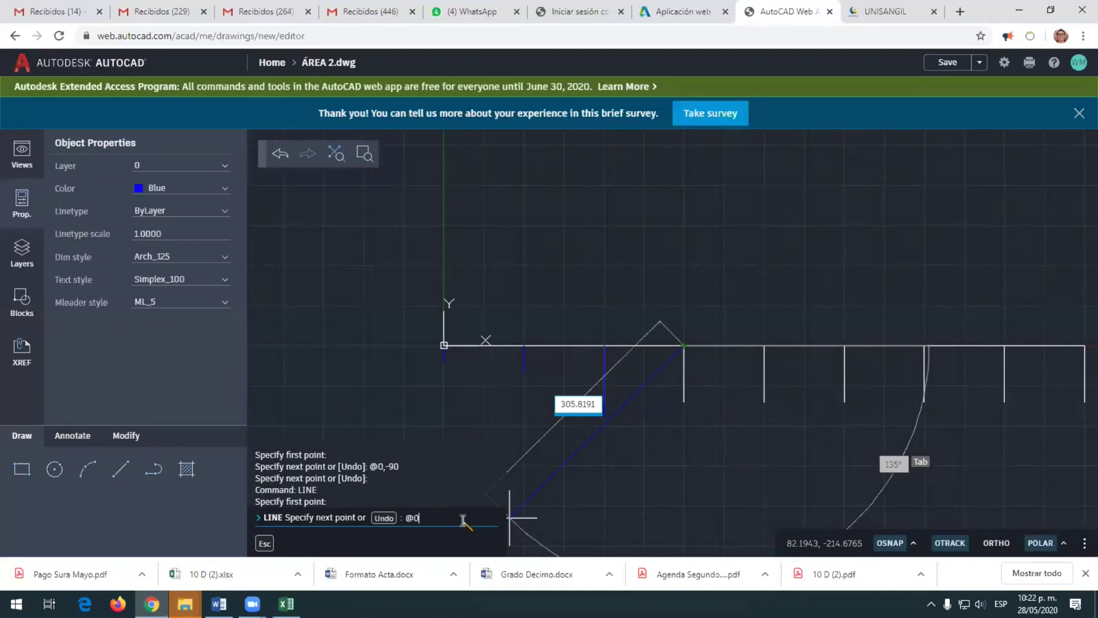
pyautogui.write(',-80')
pyautogui.press('Return')
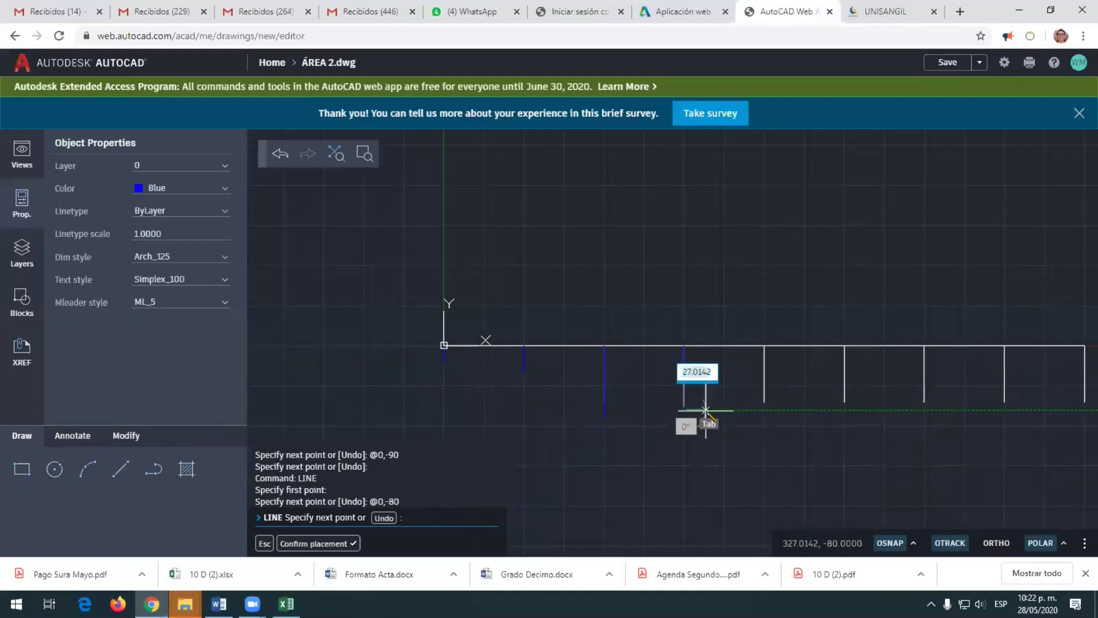
pyautogui.press('Return')
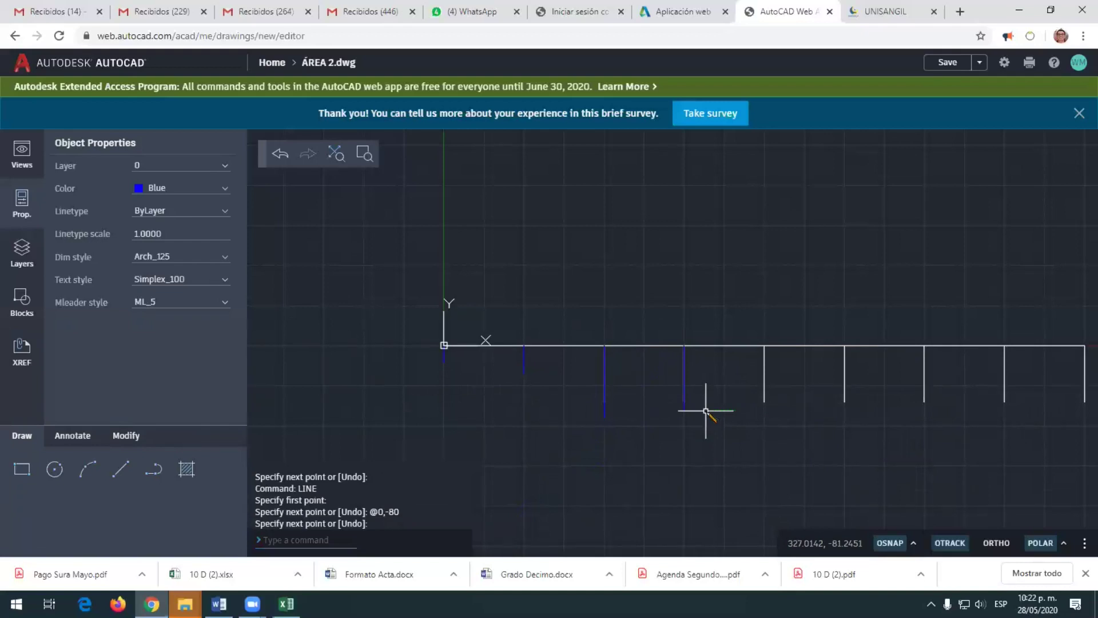
# Draw a blue line from the baseline's 400-unit mark to @0,-95, checking the f(x) depth at x = 4 in the Excel workbook
pyautogui.write('l')
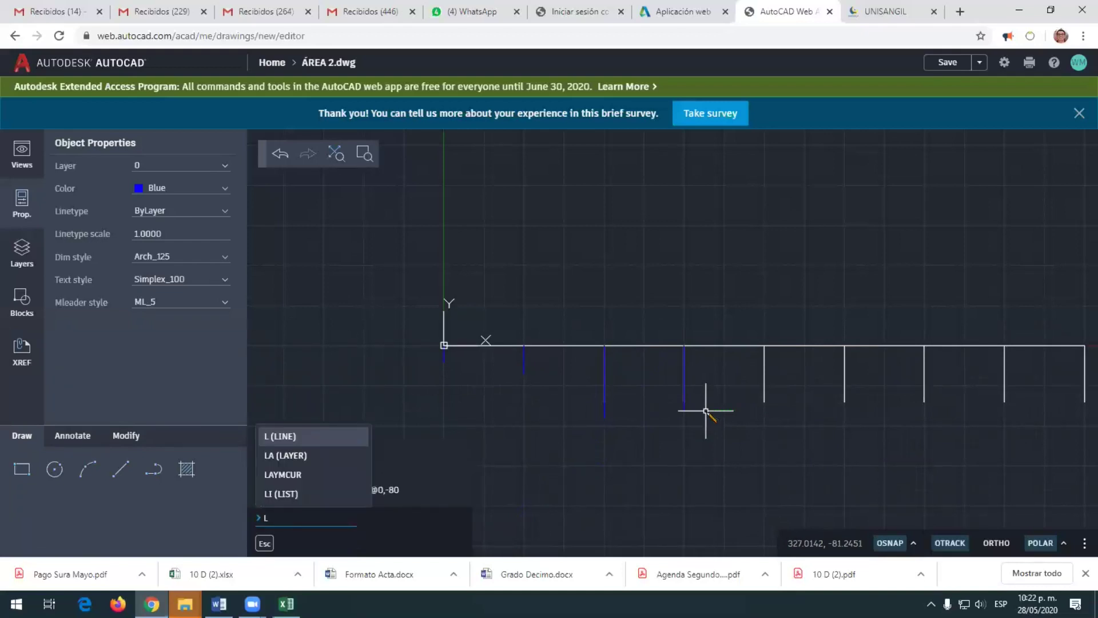
pyautogui.press('Return')
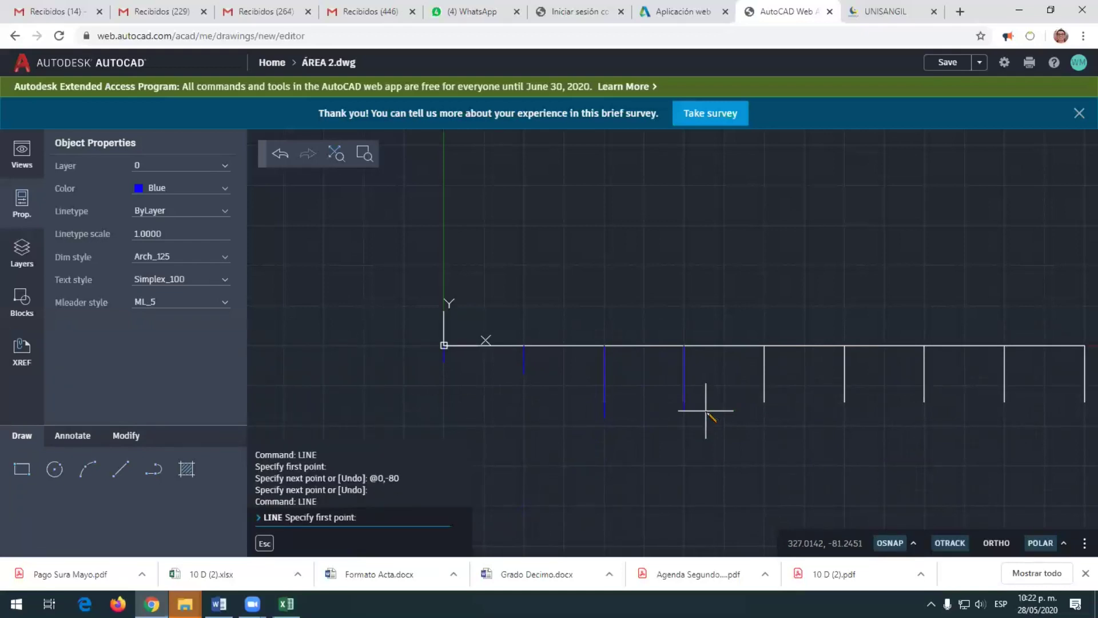
pyautogui.click(764, 346)
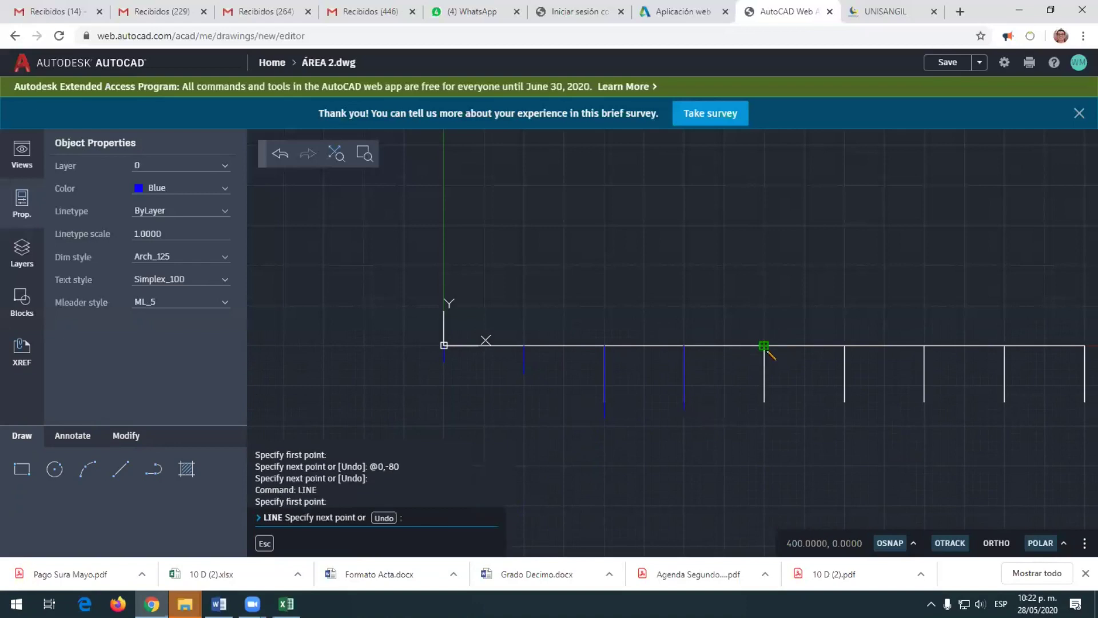
pyautogui.click(286, 603)
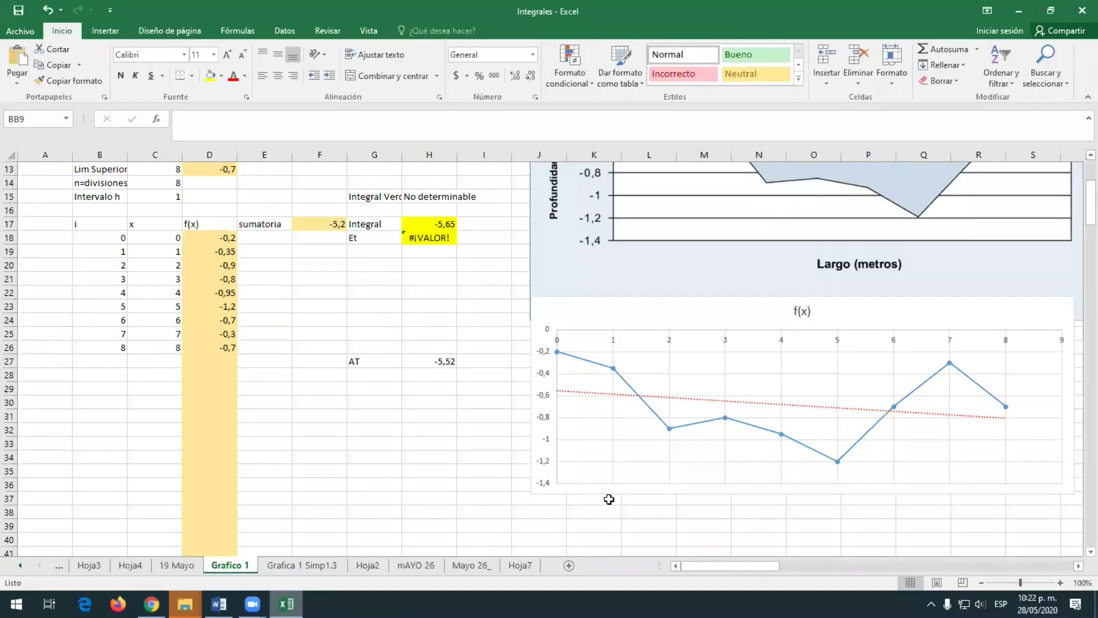
pyautogui.moveTo(782, 436)
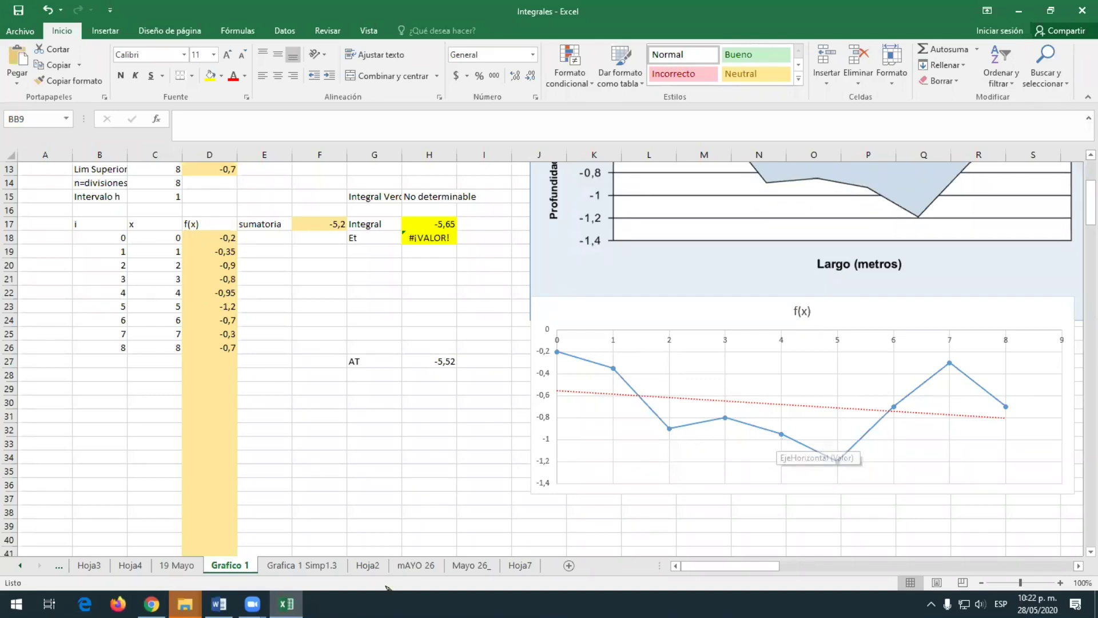
pyautogui.click(151, 604)
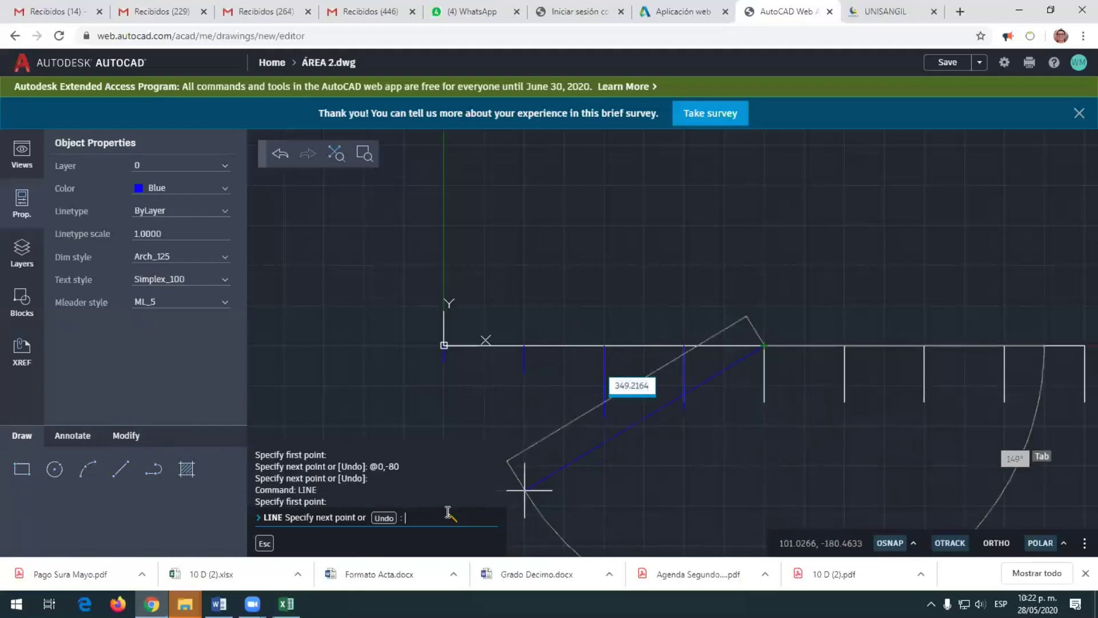
pyautogui.write('@0,-985')
pyautogui.press('Return')
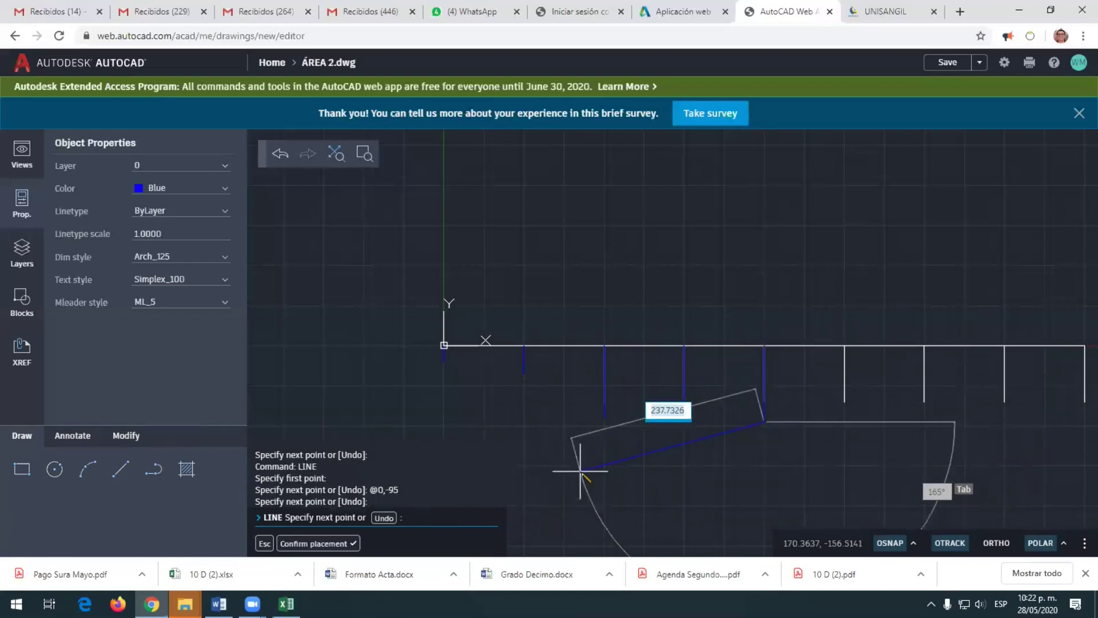
pyautogui.press('Return')
pyautogui.click(589, 321)
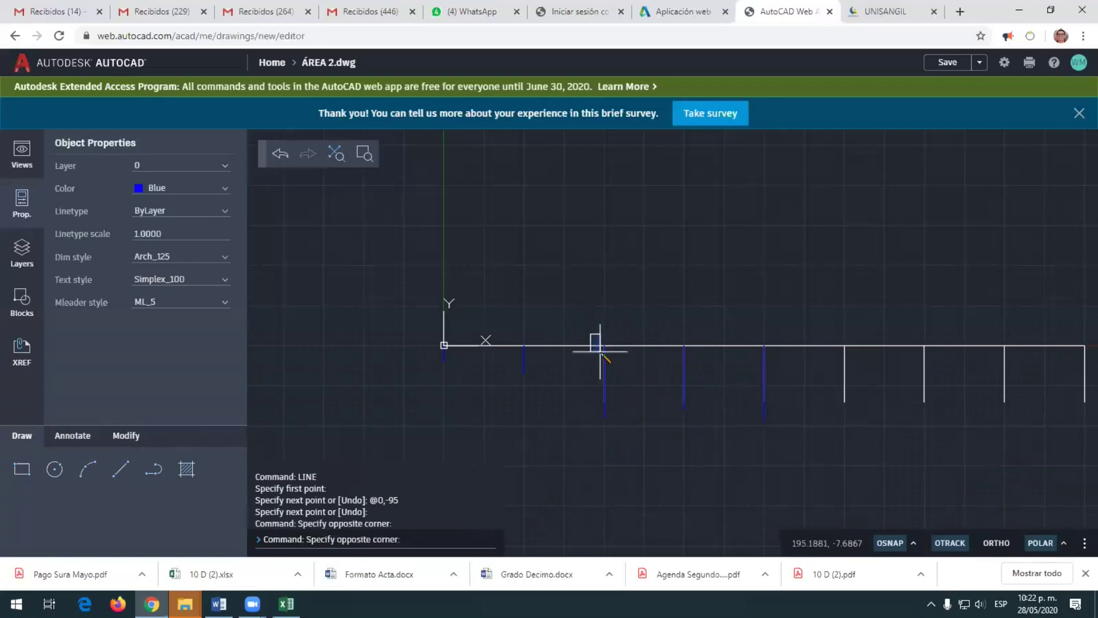
# Erase the white vertical guide lines at the 200, 300 and 400-unit marks, keeping the blue depth lines
pyautogui.click(624, 407)
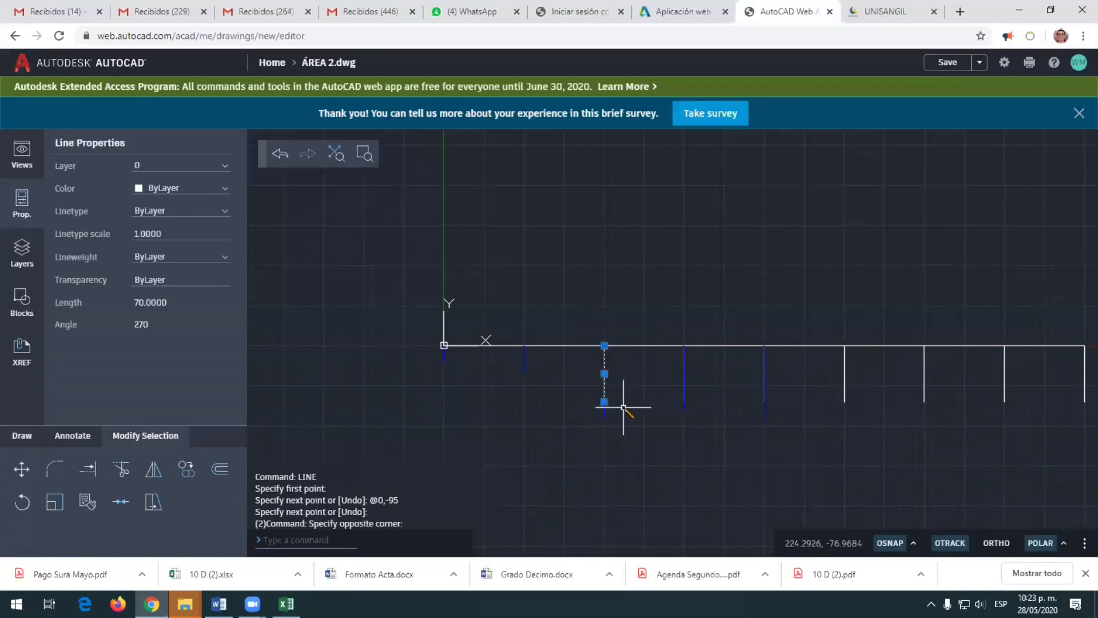
pyautogui.press('Delete')
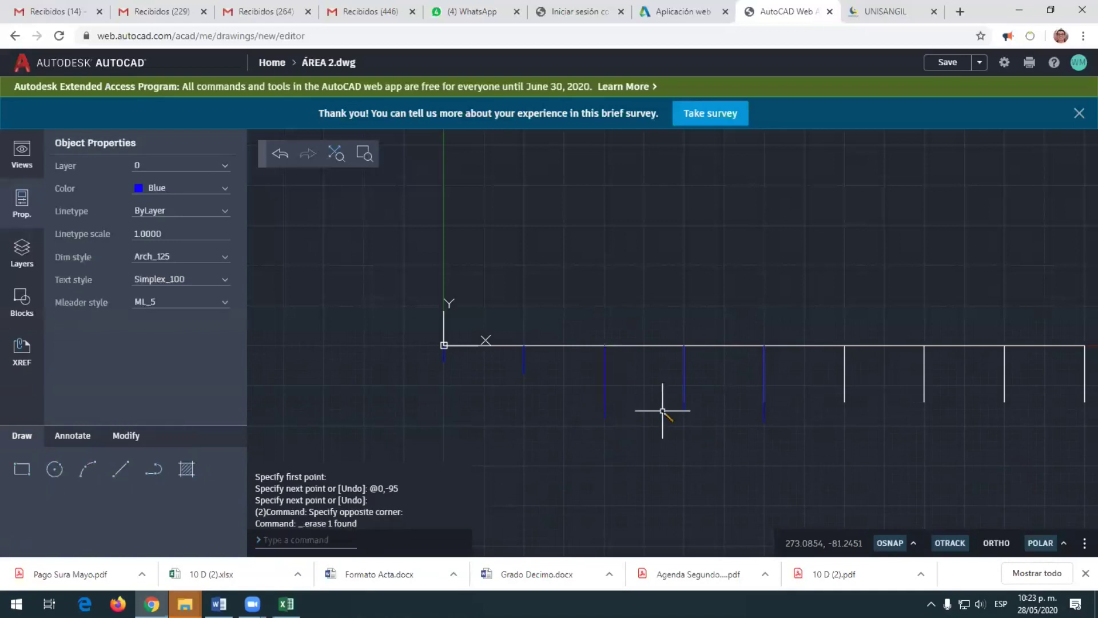
pyautogui.click(669, 327)
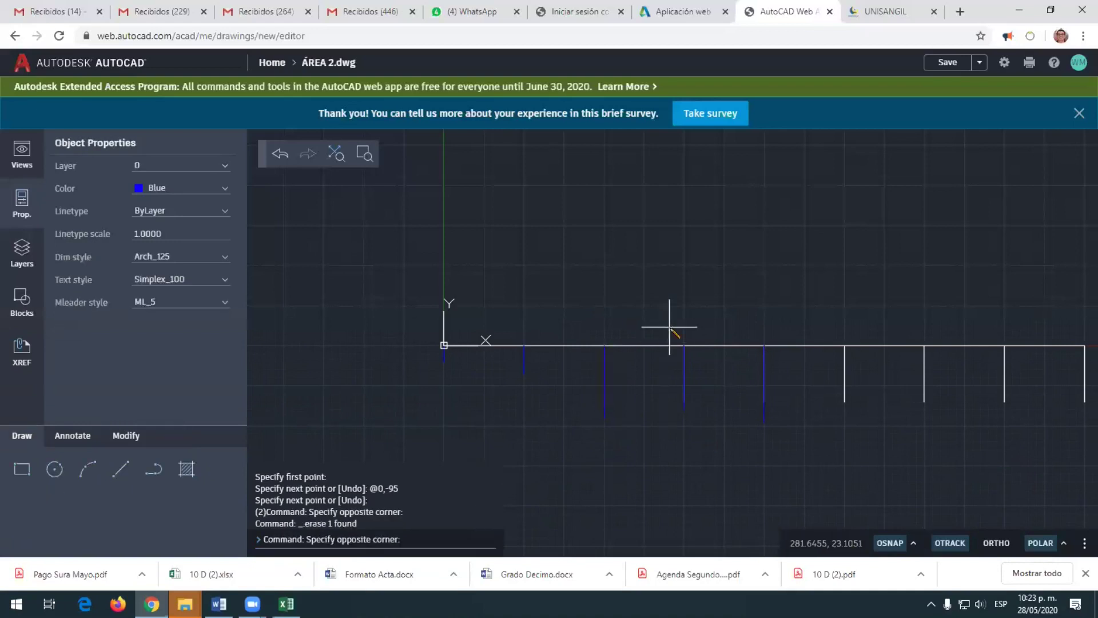
pyautogui.click(699, 405)
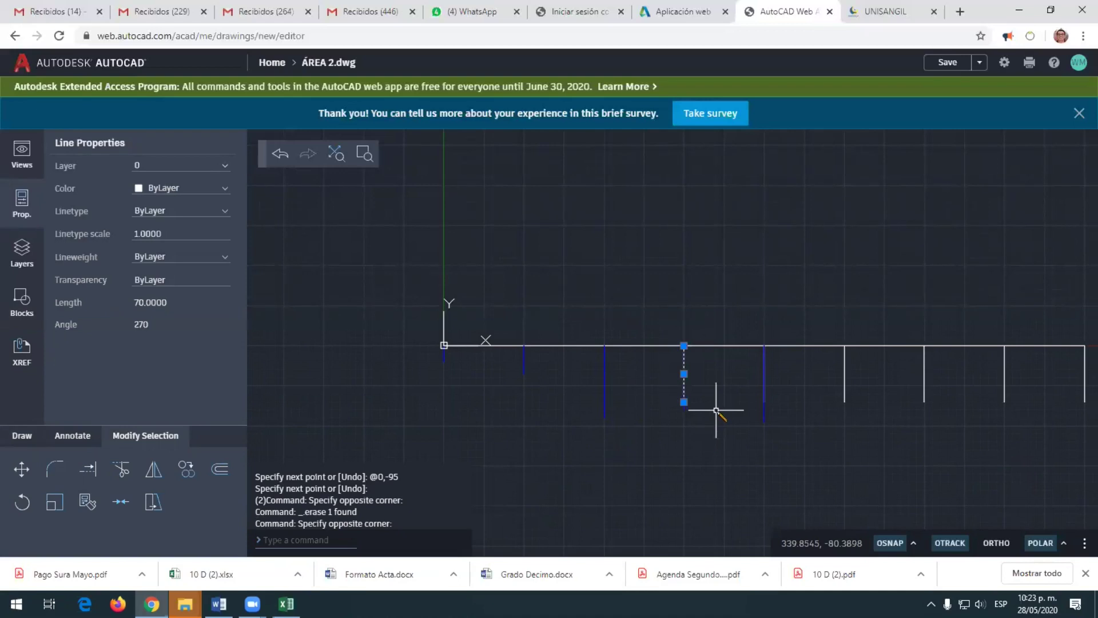
pyautogui.press('Delete')
pyautogui.click(755, 334)
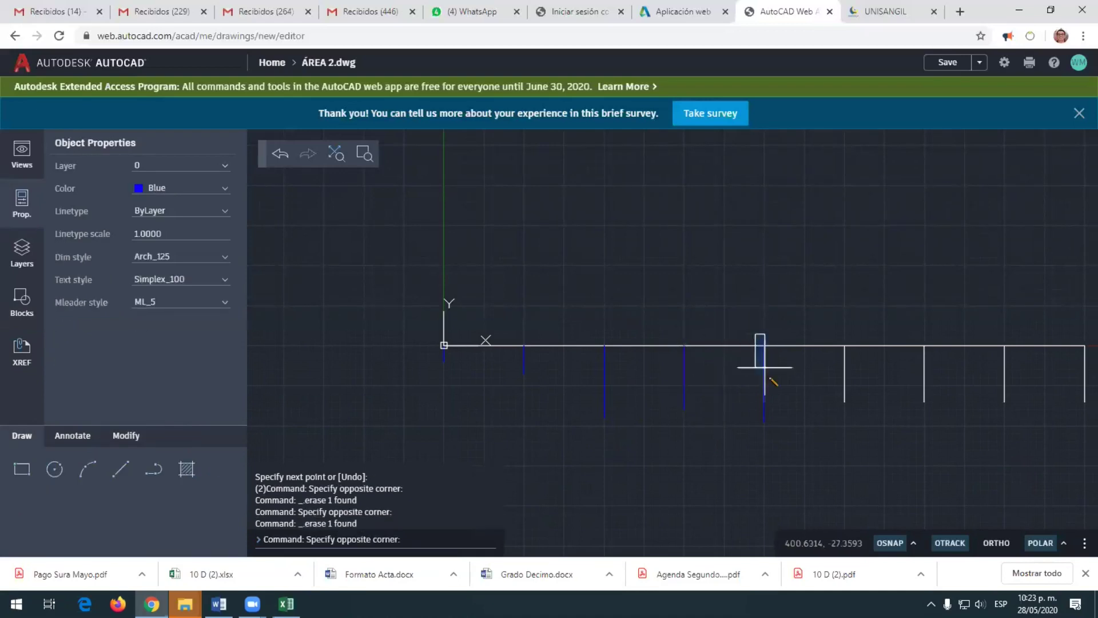
pyautogui.click(782, 405)
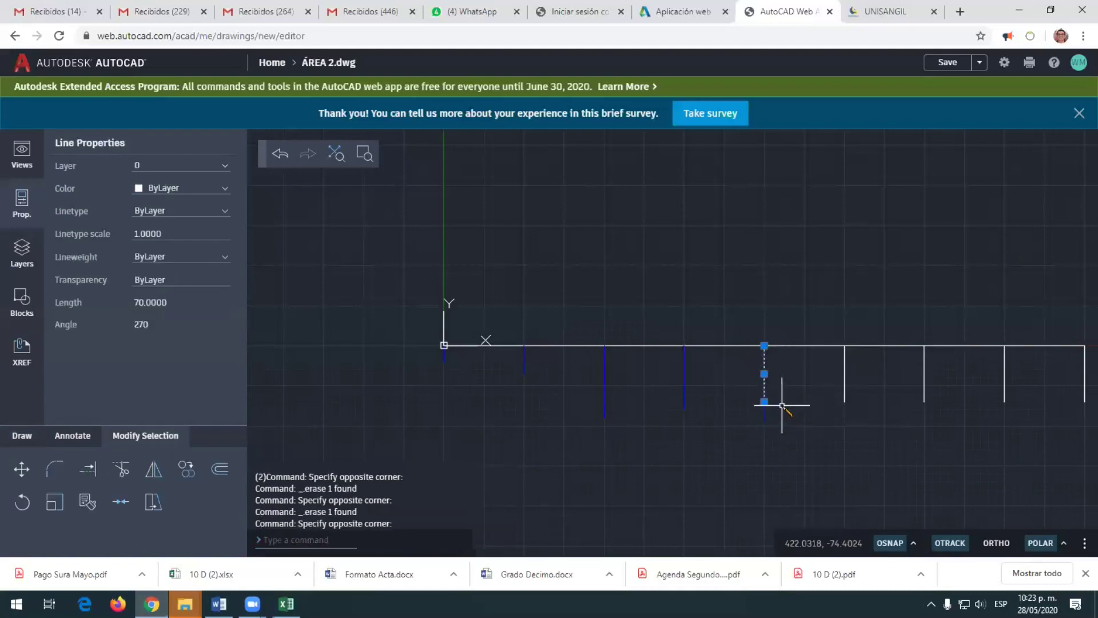
pyautogui.press('Delete')
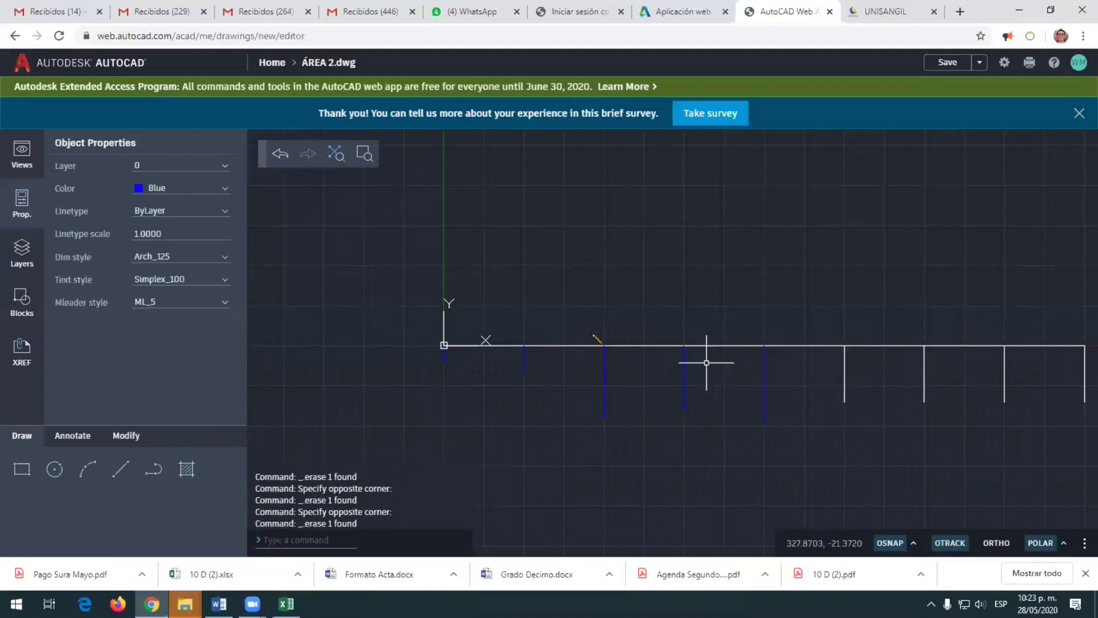
# Check the f(x) depth at x = 5 in the Excel workbook and draw a blue line from the baseline's 500-unit mark to @0,-120
pyautogui.moveTo(723, 371); pyautogui.dragTo(586, 383, button='middle')
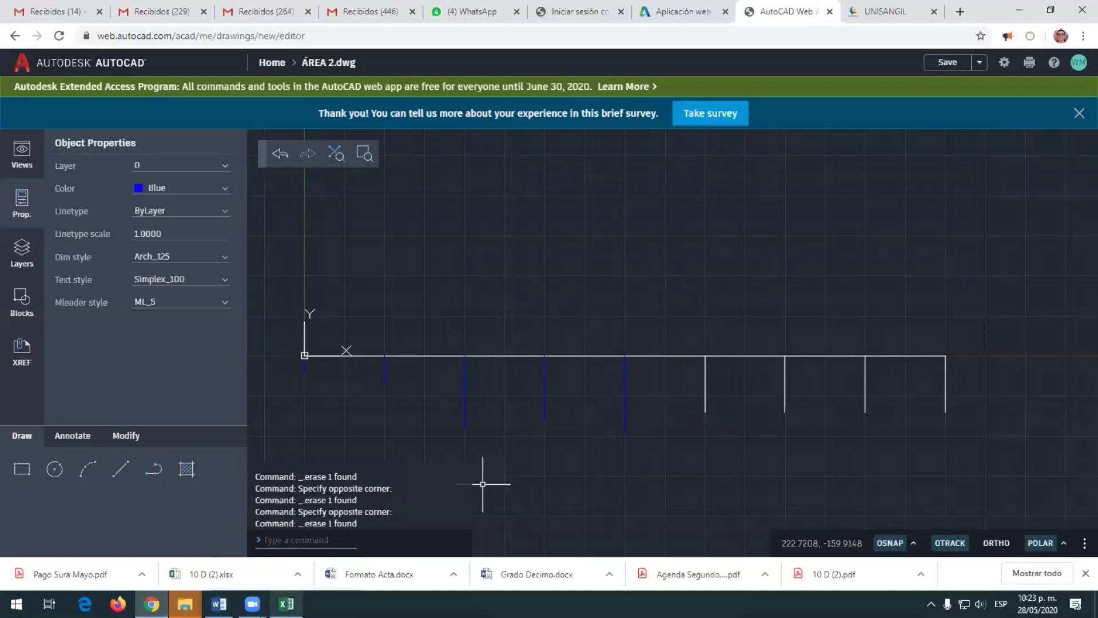
pyautogui.moveTo(286, 603)
pyautogui.click(303, 557)
pyautogui.moveTo(785, 439)
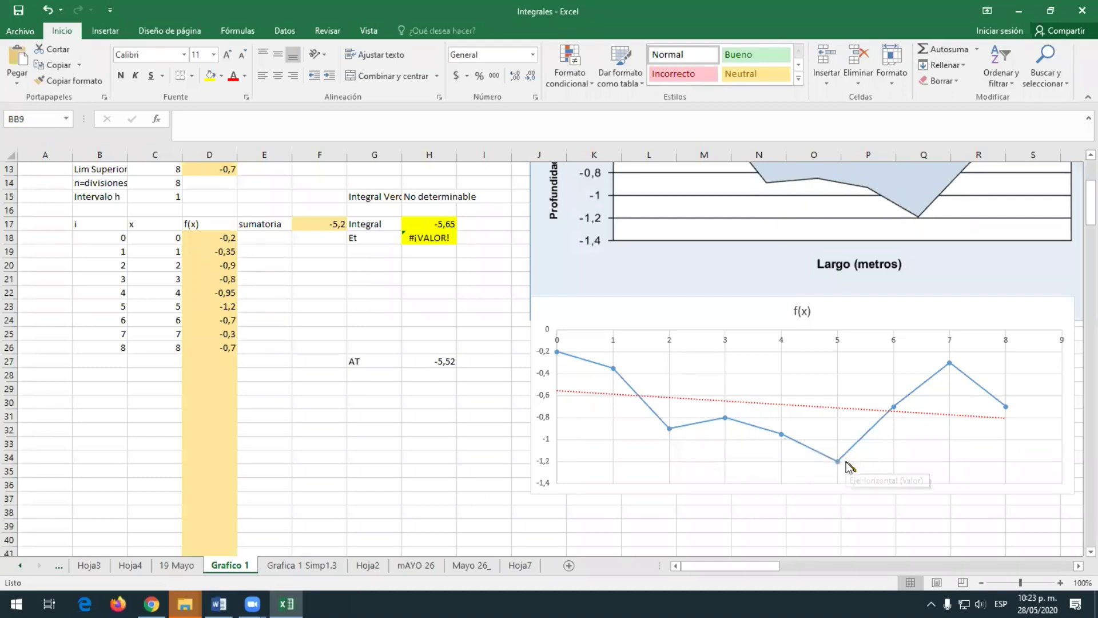
pyautogui.moveTo(840, 468)
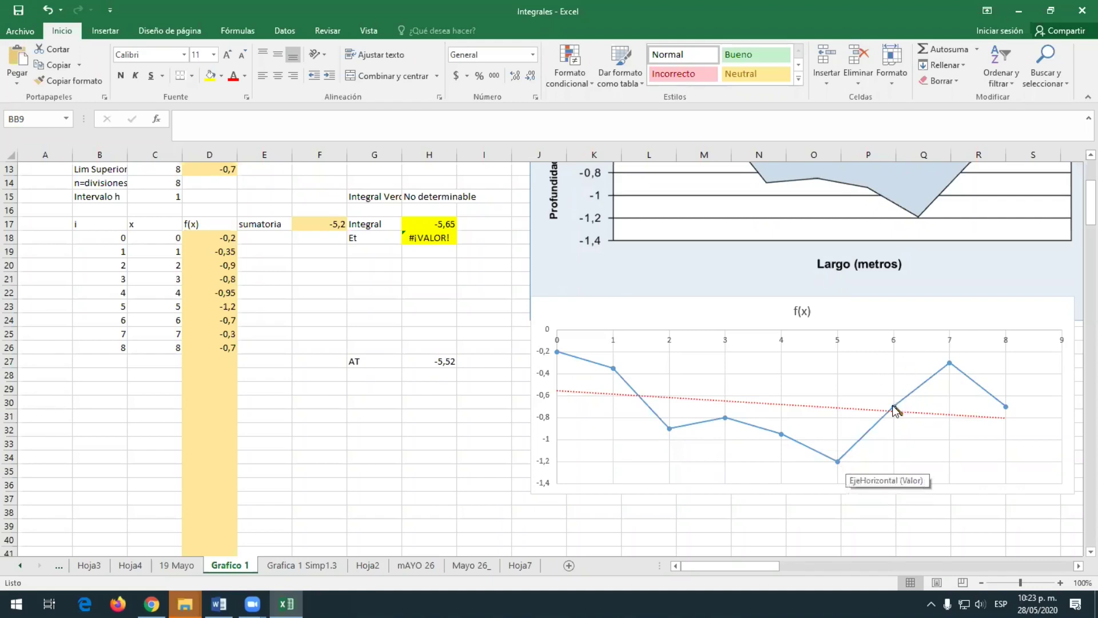
pyautogui.click(152, 604)
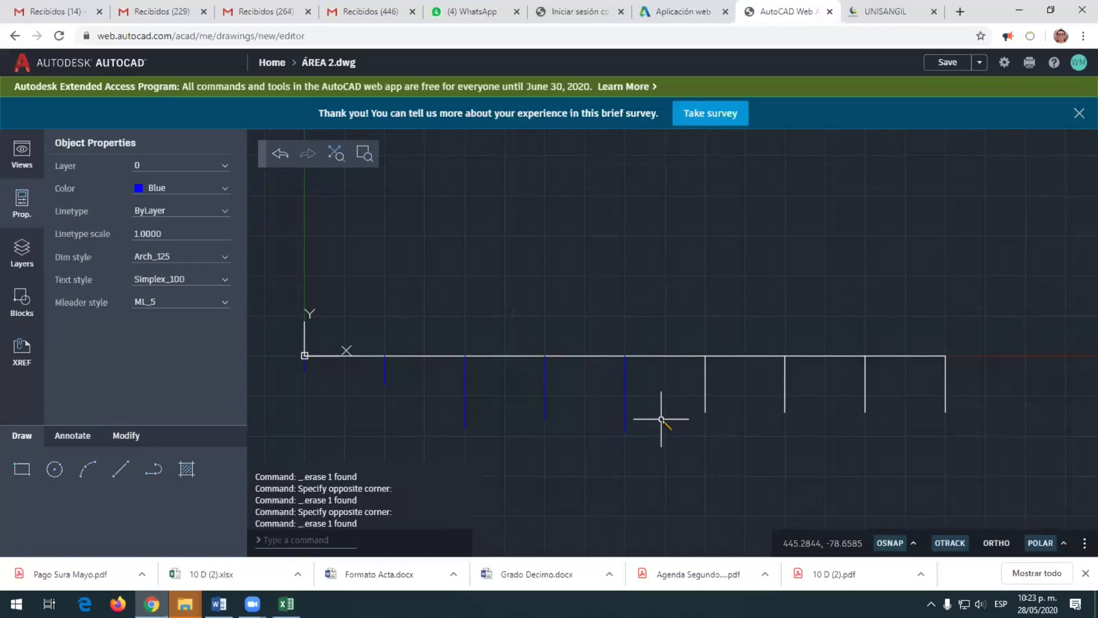
pyautogui.click(127, 467)
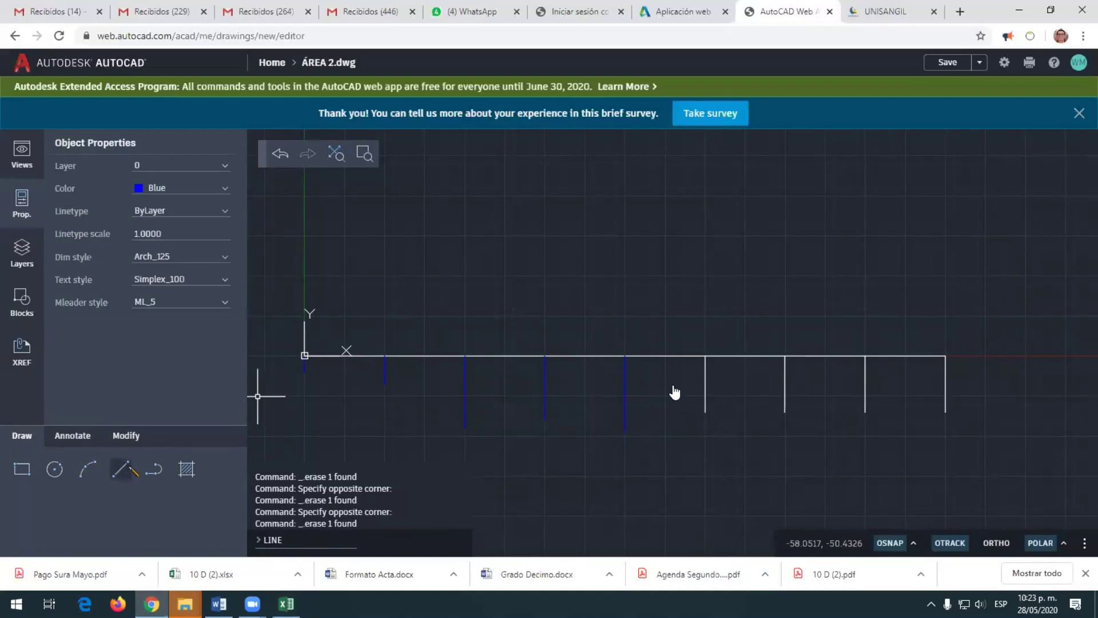
pyautogui.click(704, 356)
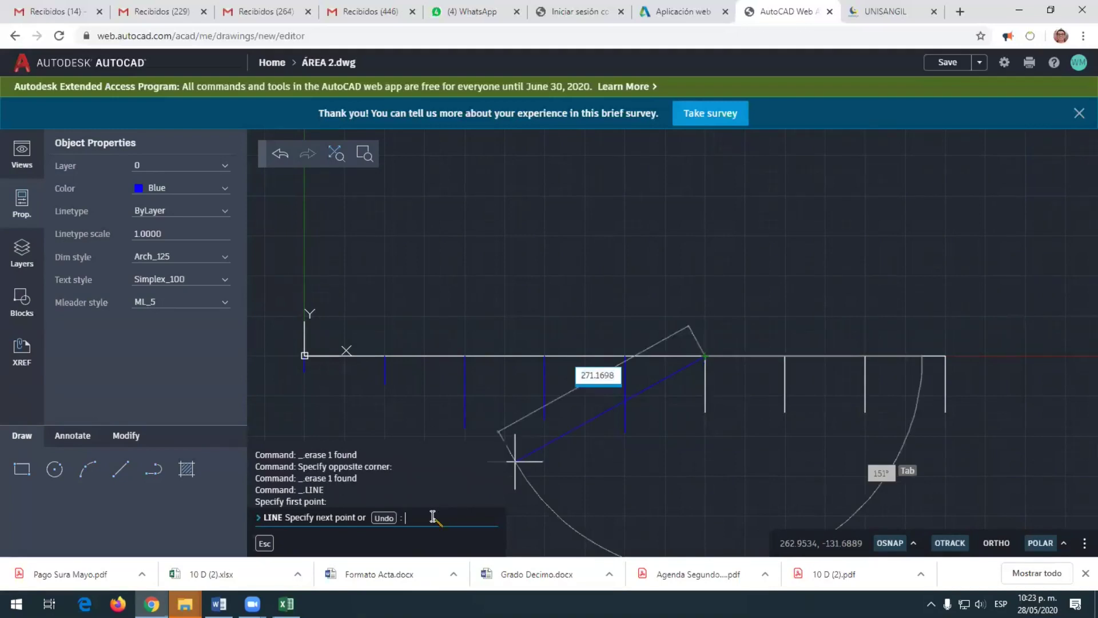
pyautogui.write('@0')
pyautogui.write(',-1.2')
pyautogui.hotkey('alt', 'Tab')
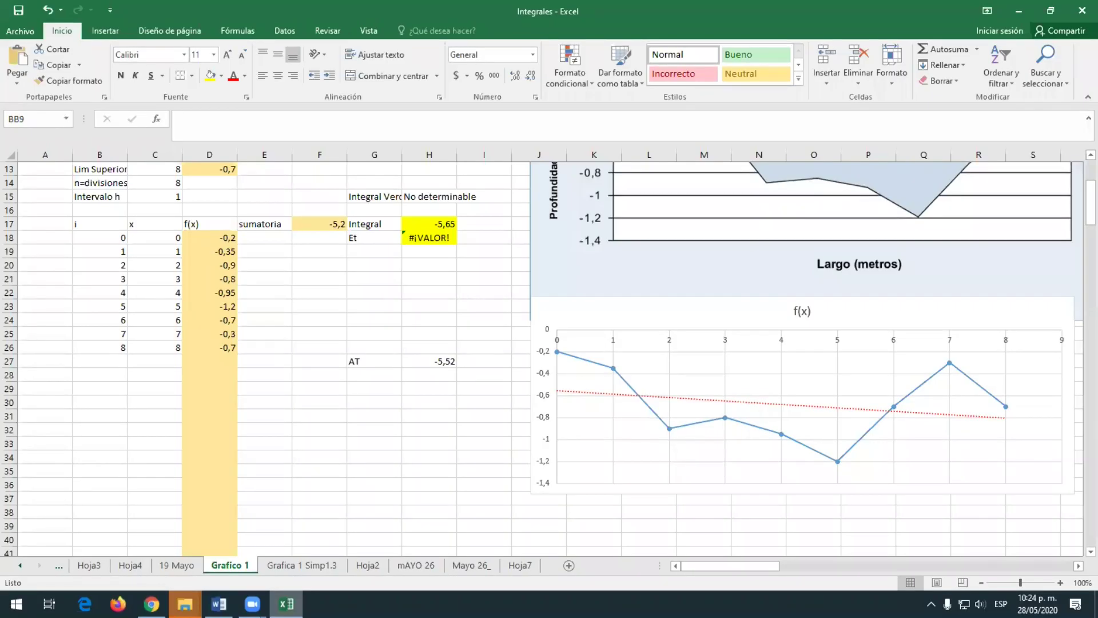
pyautogui.hotkey('alt', 'Tab')
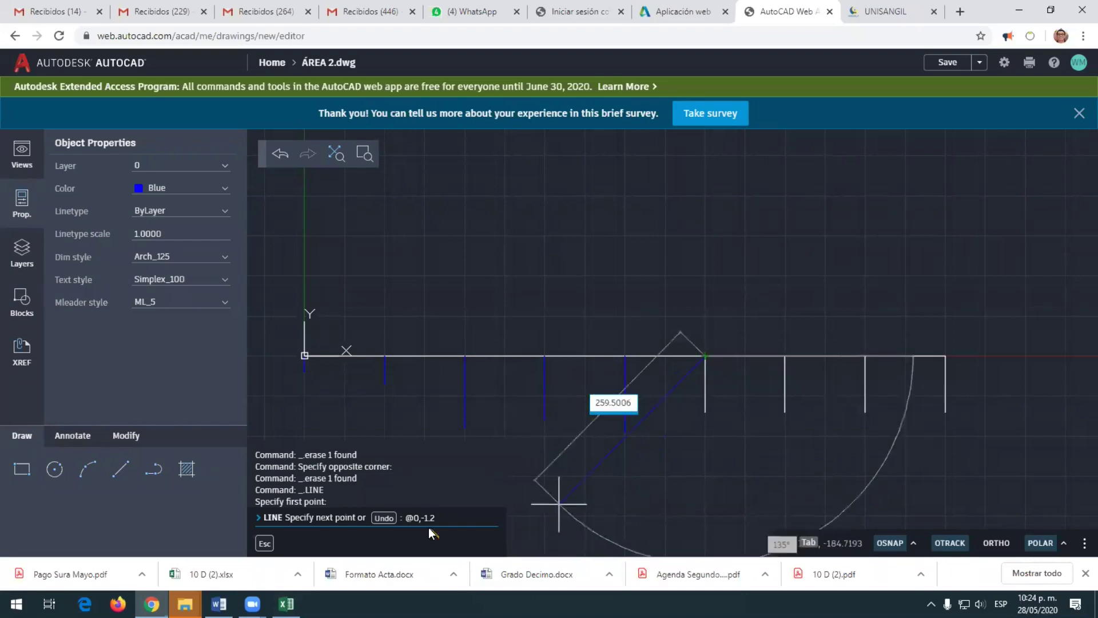
pyautogui.press('BackSpace')
pyautogui.write('20')
pyautogui.press('Return')
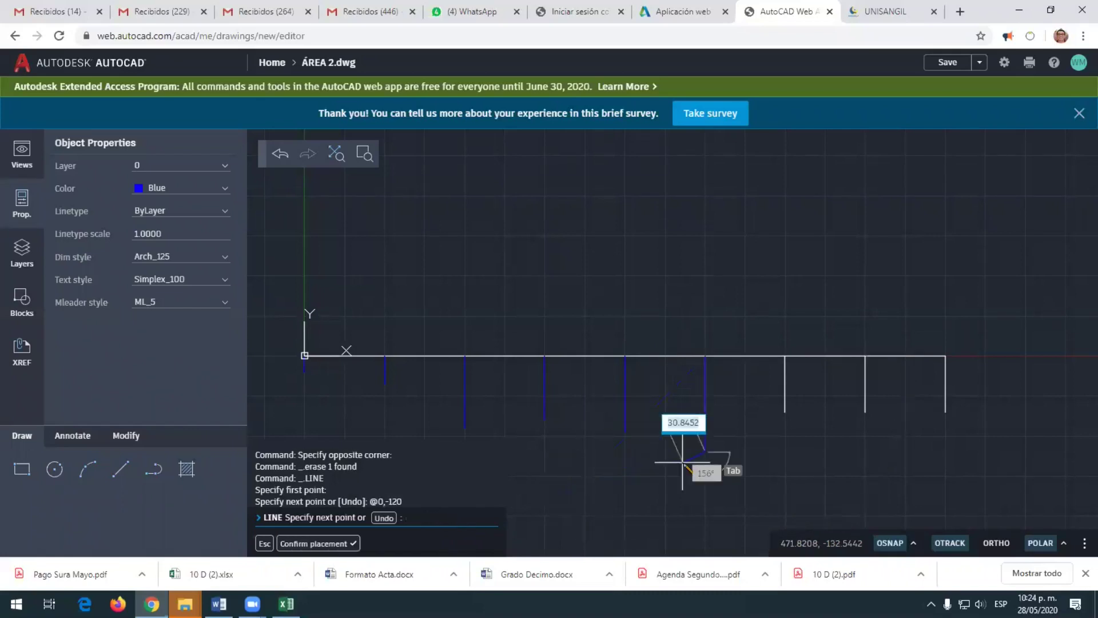
pyautogui.press('Return')
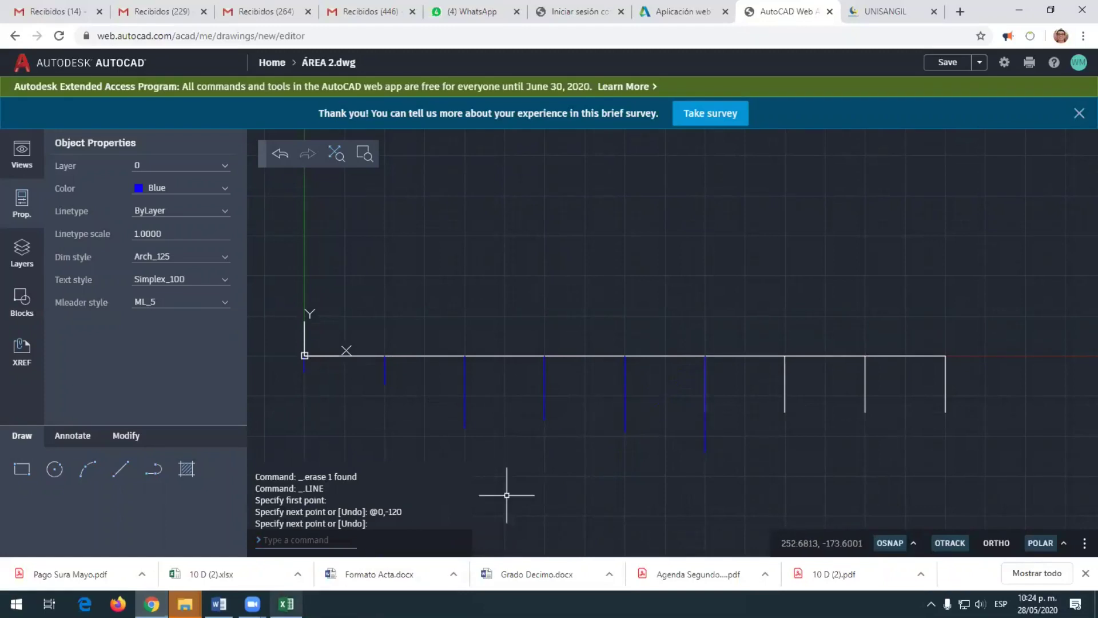
# Check the f(x) depth at x = 6 in the Excel workbook and draw a blue line from the baseline's 600-unit mark to @0,-70
pyautogui.click(286, 603)
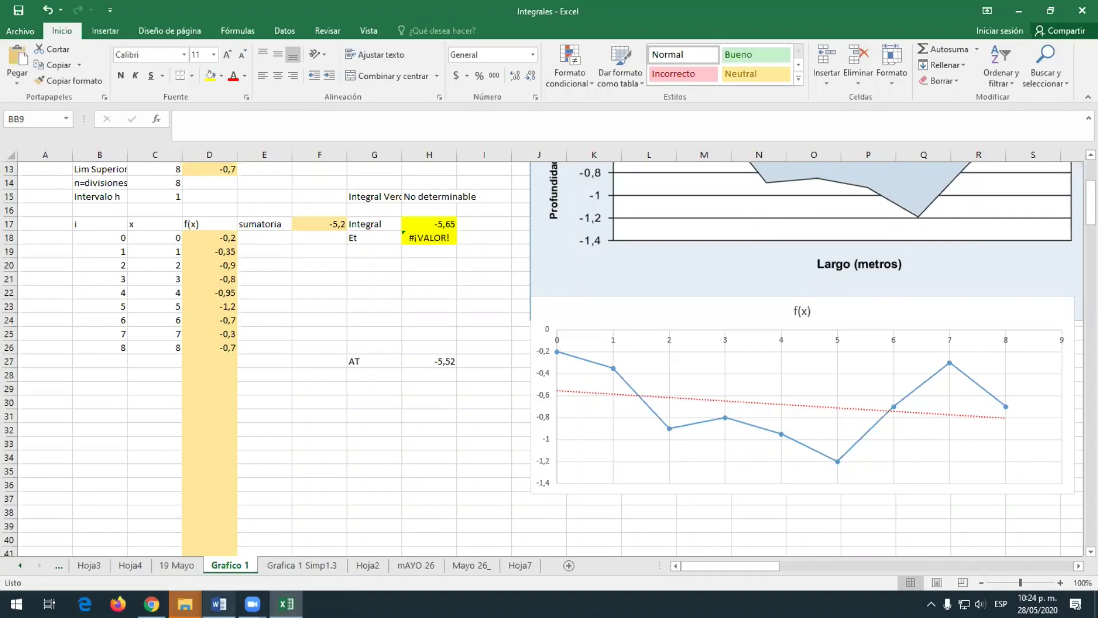
pyautogui.click(152, 604)
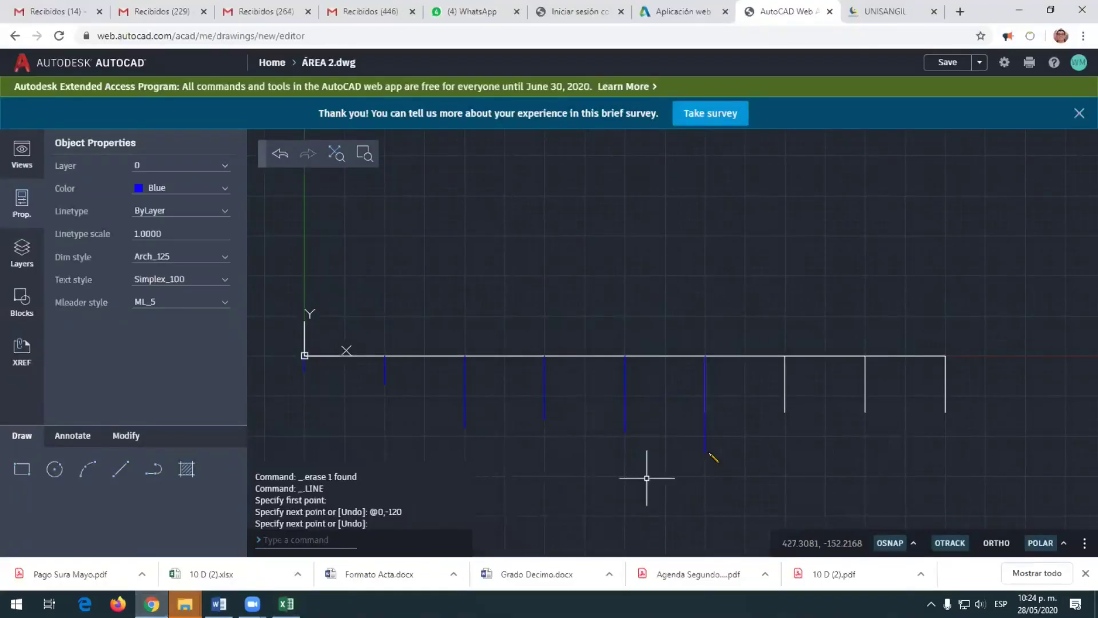
pyautogui.write('l')
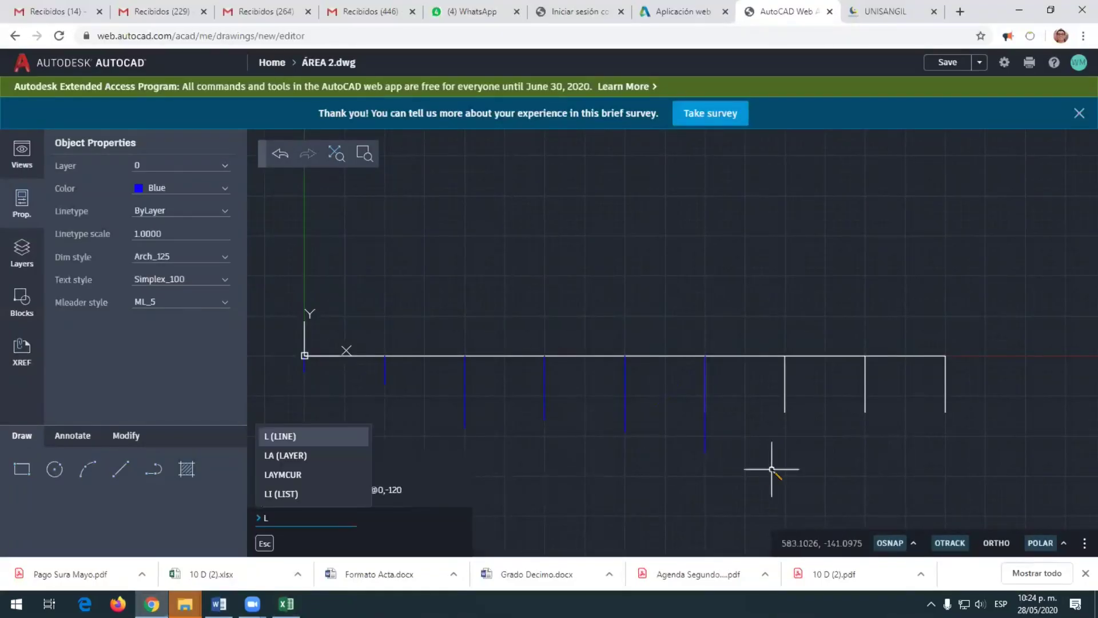
pyautogui.press('Return')
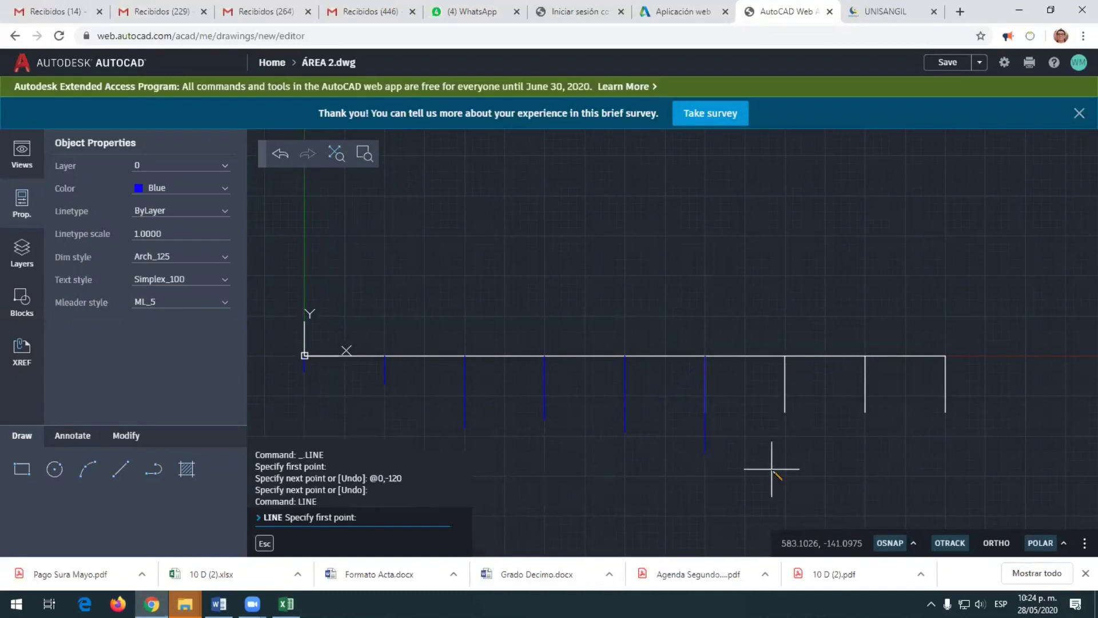
pyautogui.click(784, 356)
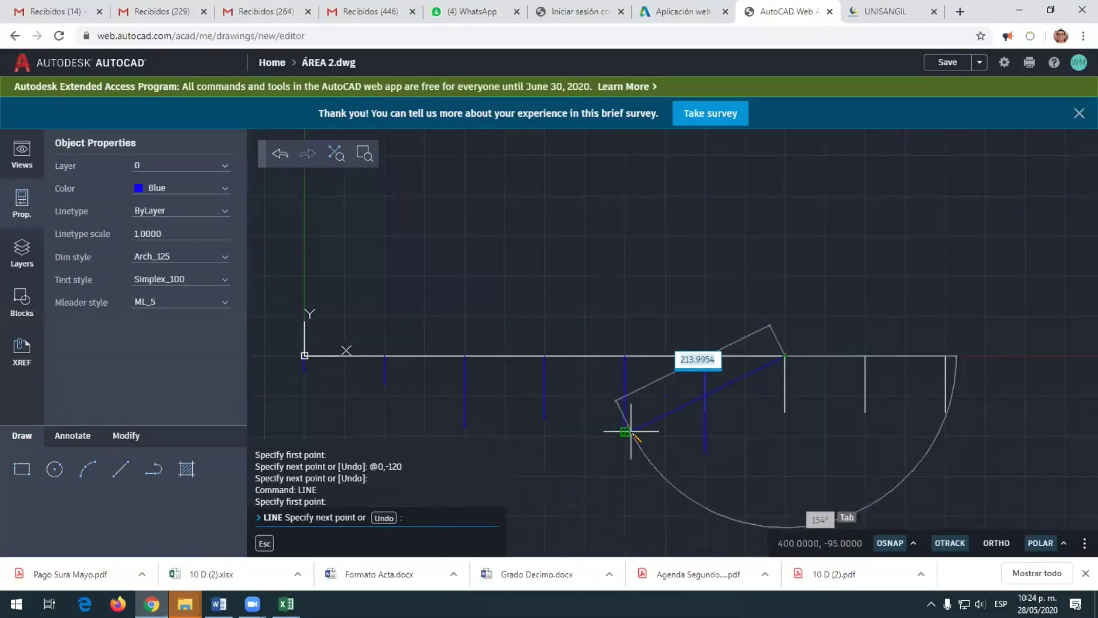
pyautogui.write('@')
pyautogui.click(432, 515)
pyautogui.write('@')
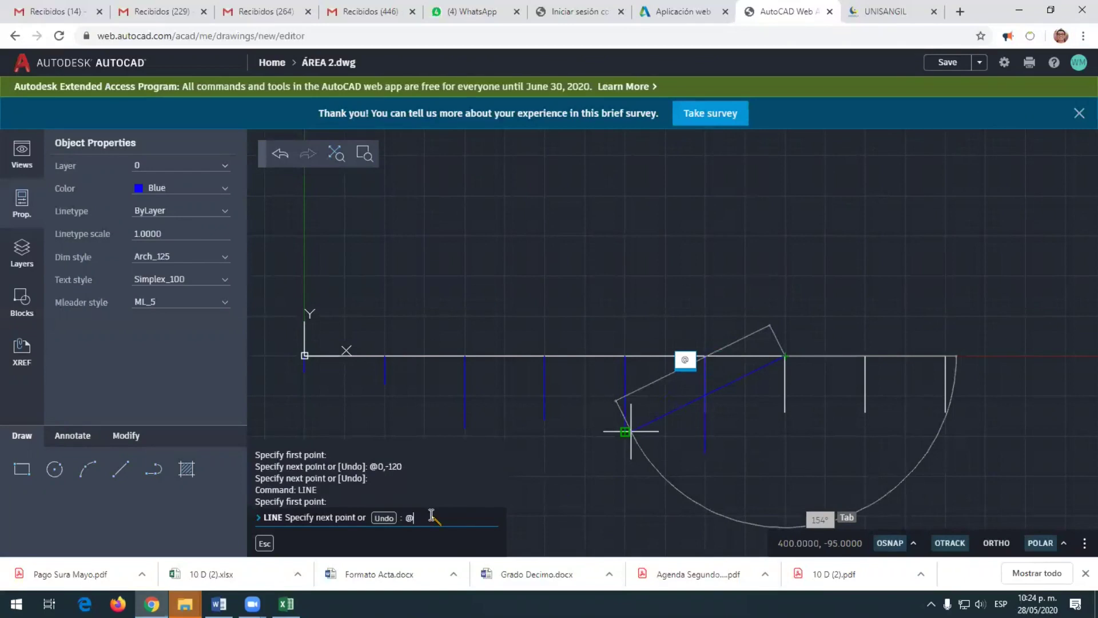
pyautogui.write('0,-70')
pyautogui.press('Return')
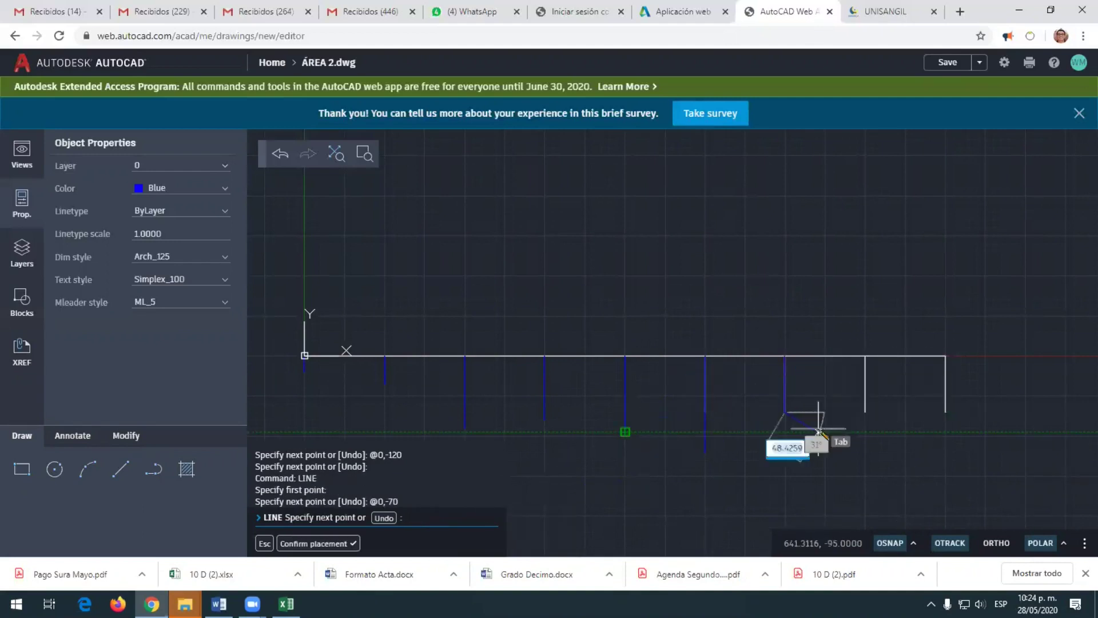
pyautogui.press('Return')
# Check the f(x) depth at x = 7 in the Excel workbook and draw a blue line from the baseline's 700-unit mark to @0,-30
pyautogui.press('Return')
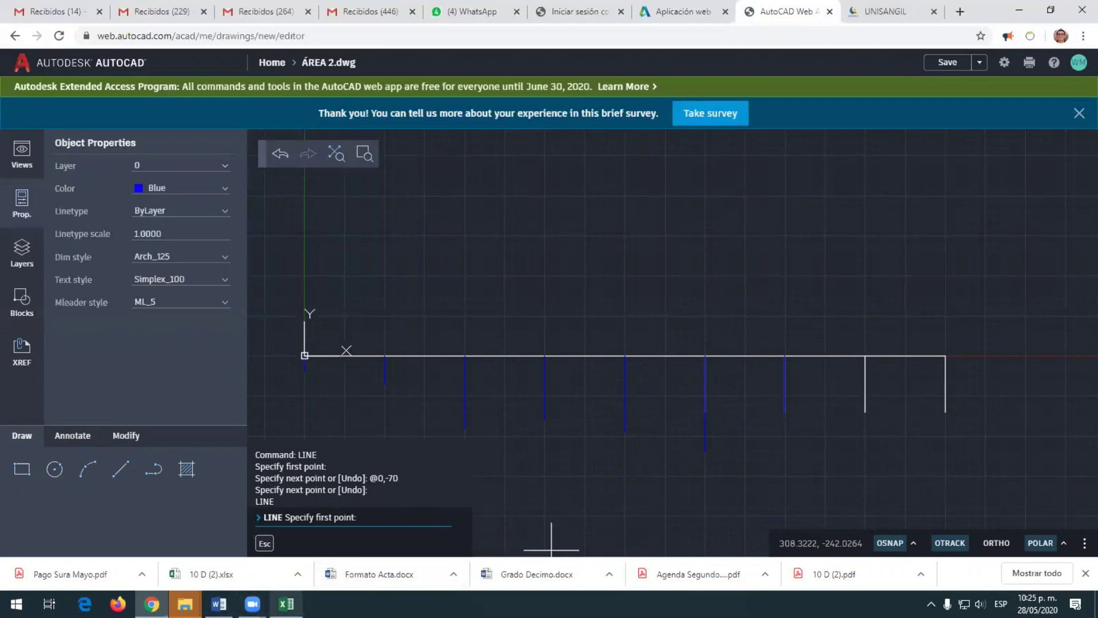
pyautogui.moveTo(286, 603)
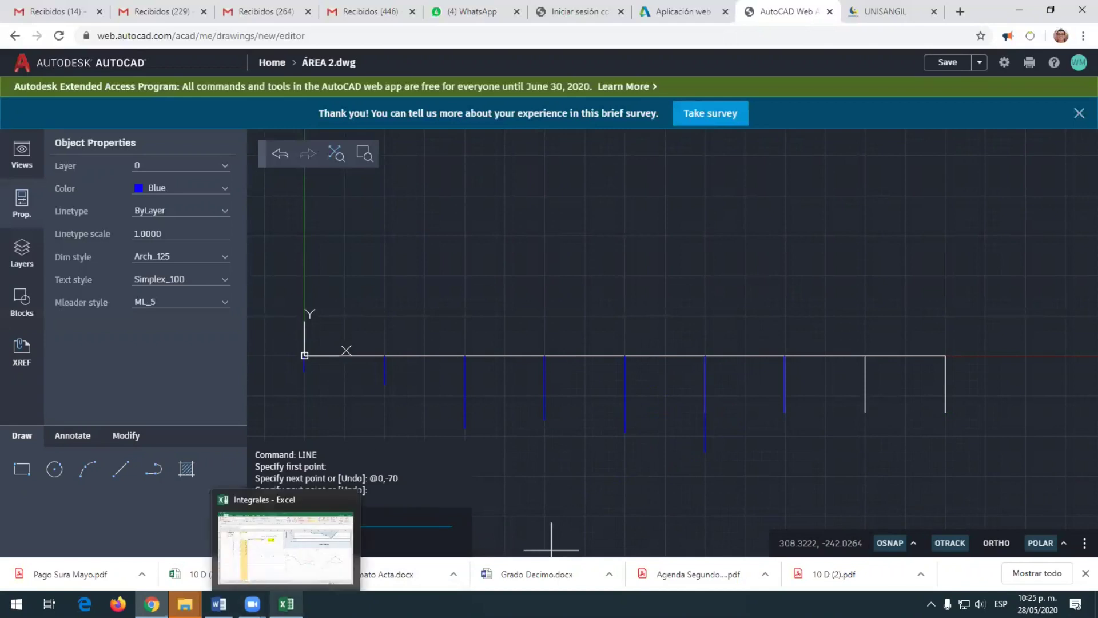
pyautogui.click(319, 540)
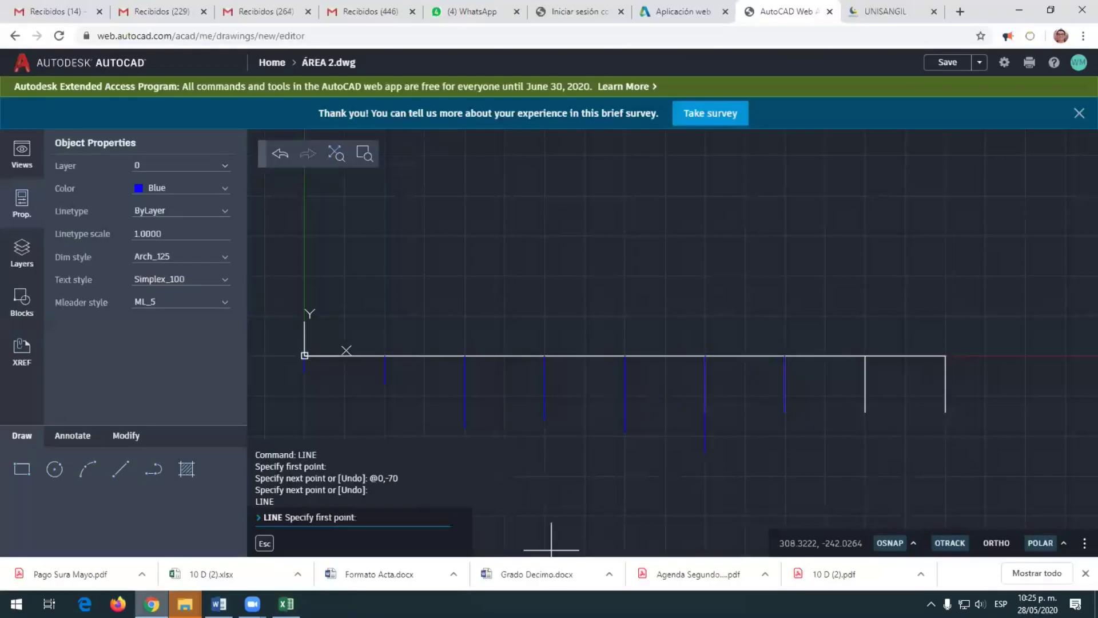
pyautogui.click(151, 604)
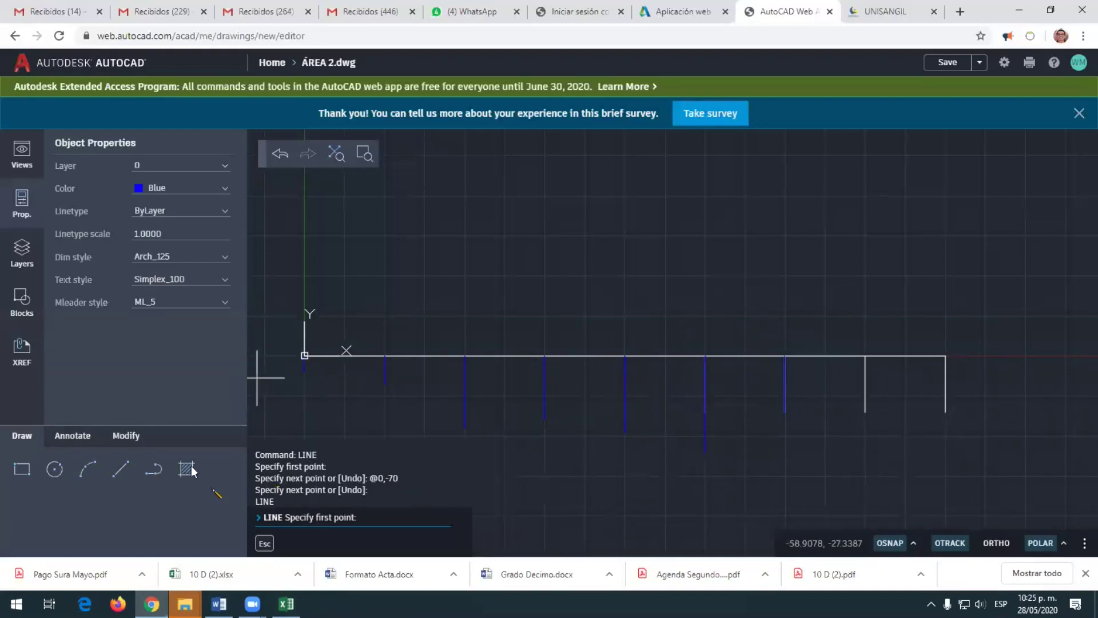
pyautogui.click(125, 476)
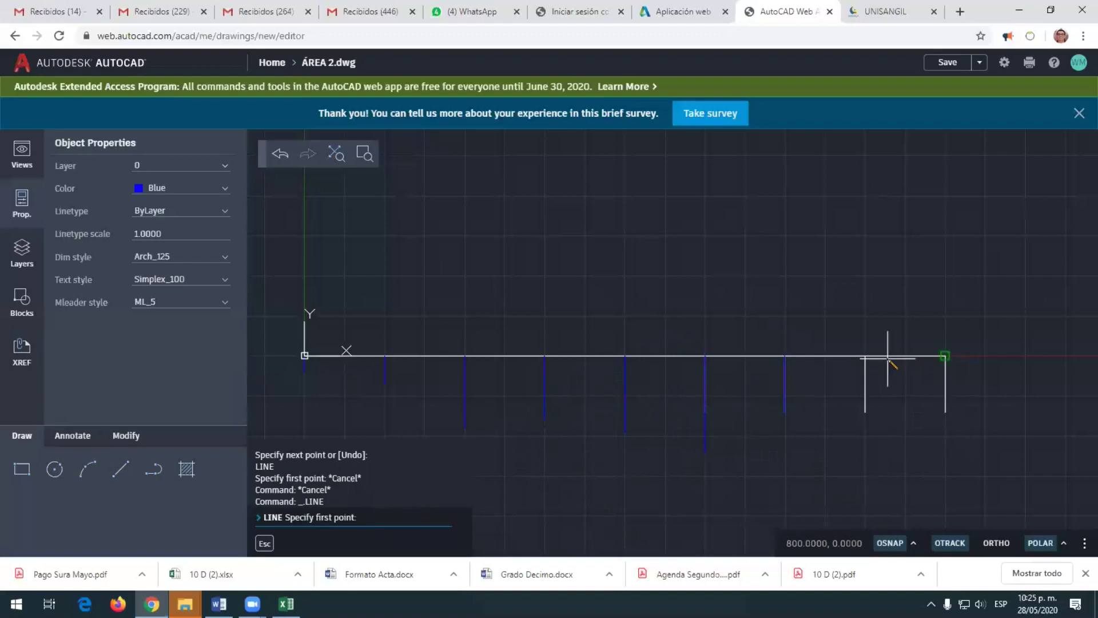
pyautogui.click(863, 357)
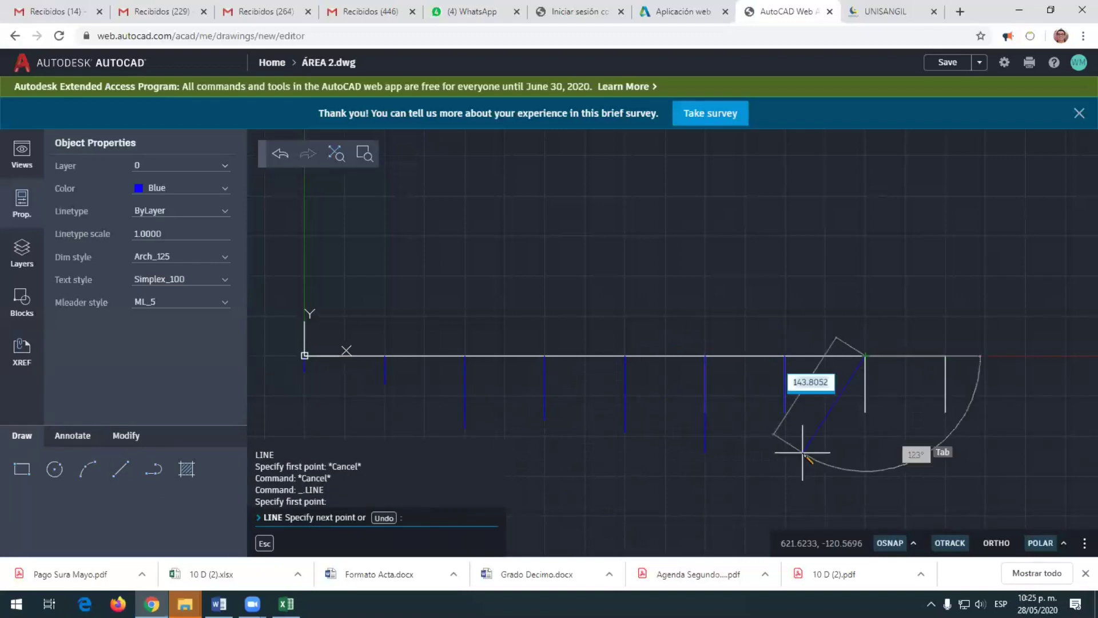
pyautogui.write('@0,-30')
pyautogui.press('Return')
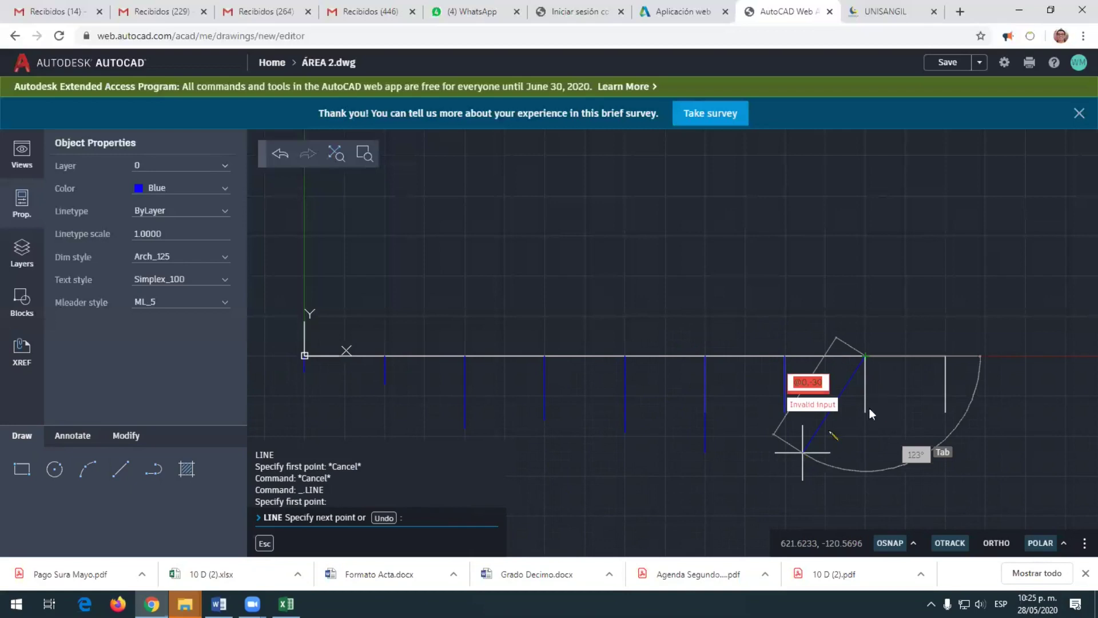
pyautogui.click(404, 518)
pyautogui.write('@0,-30')
pyautogui.press('Return')
pyautogui.press('Return')
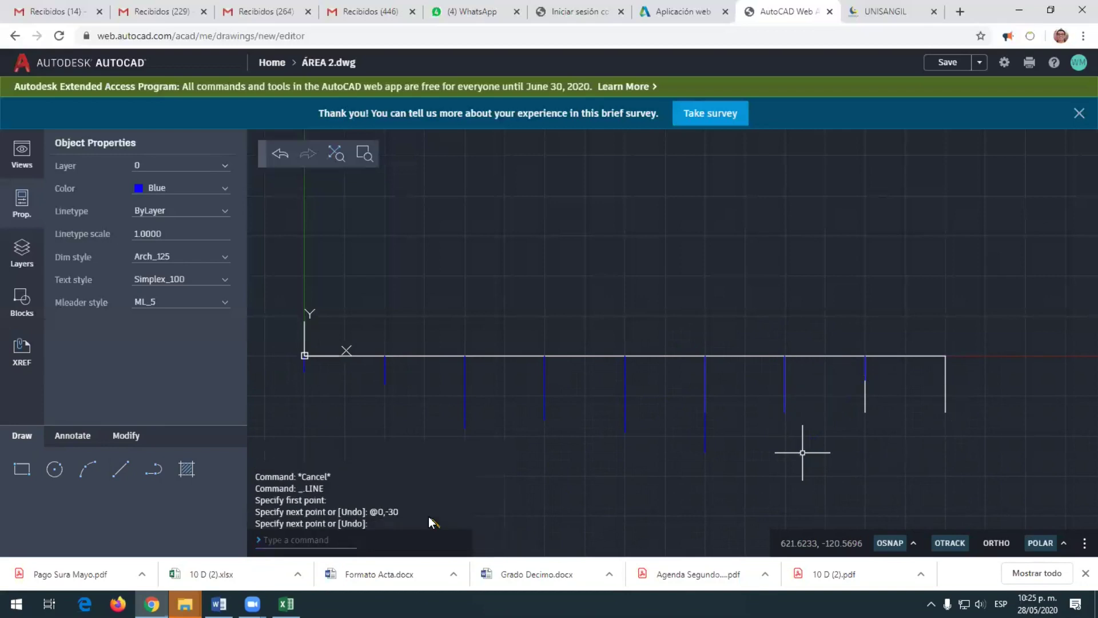
# Erase the white vertical guide line at the 700-unit mark, keeping the blue depth line
pyautogui.click(874, 411)
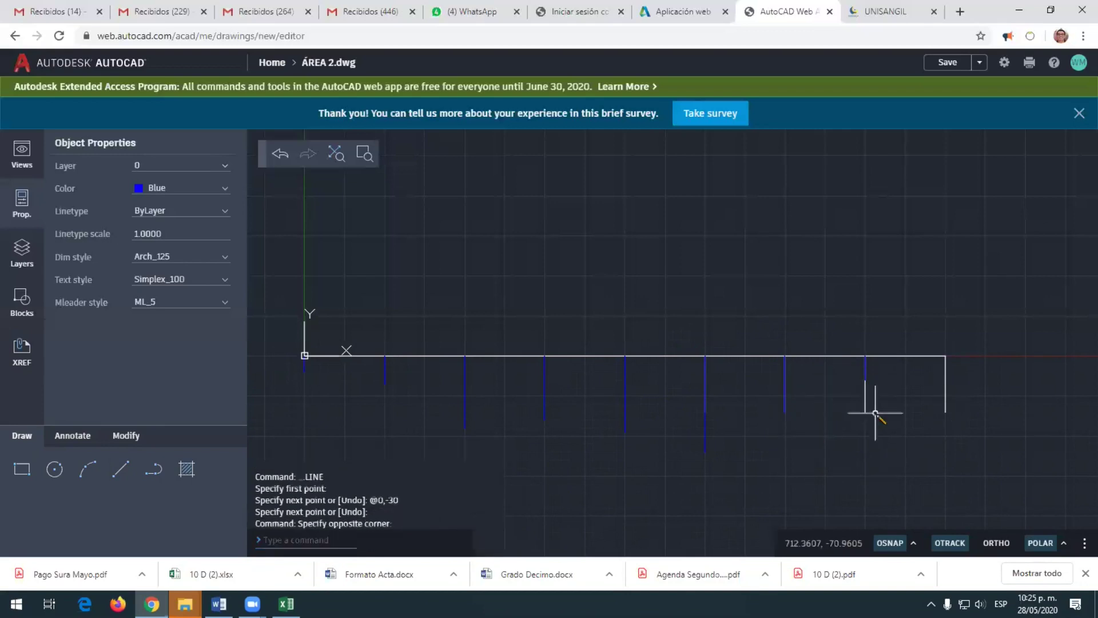
pyautogui.click(863, 404)
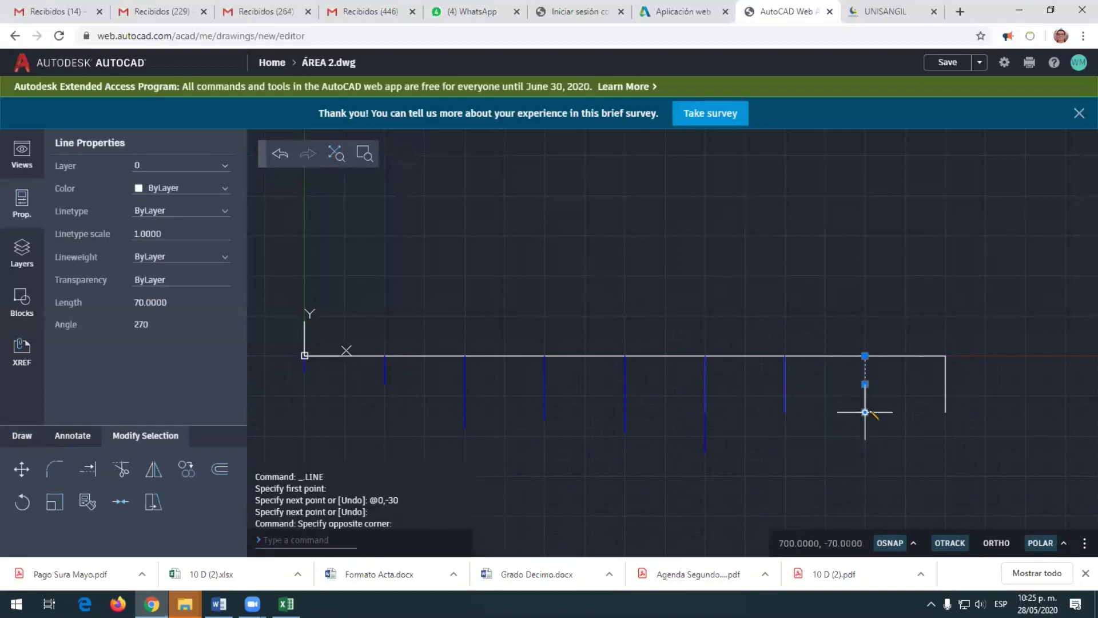
pyautogui.press('Delete')
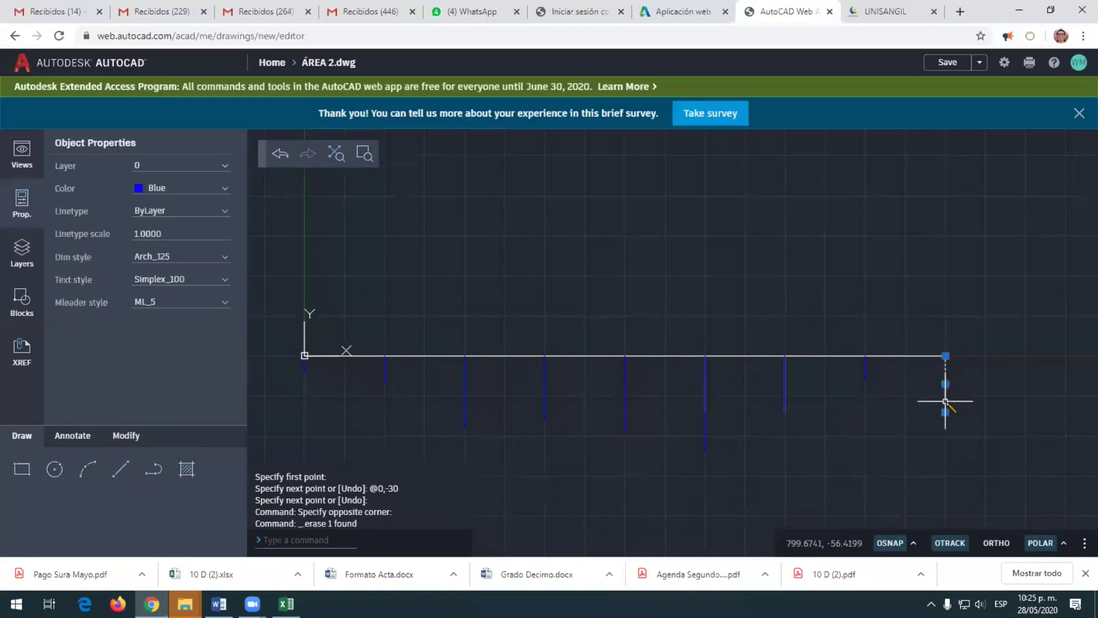
# Change the color of the white depth line at the baseline's 800-unit end to Blue
pyautogui.click(945, 401)
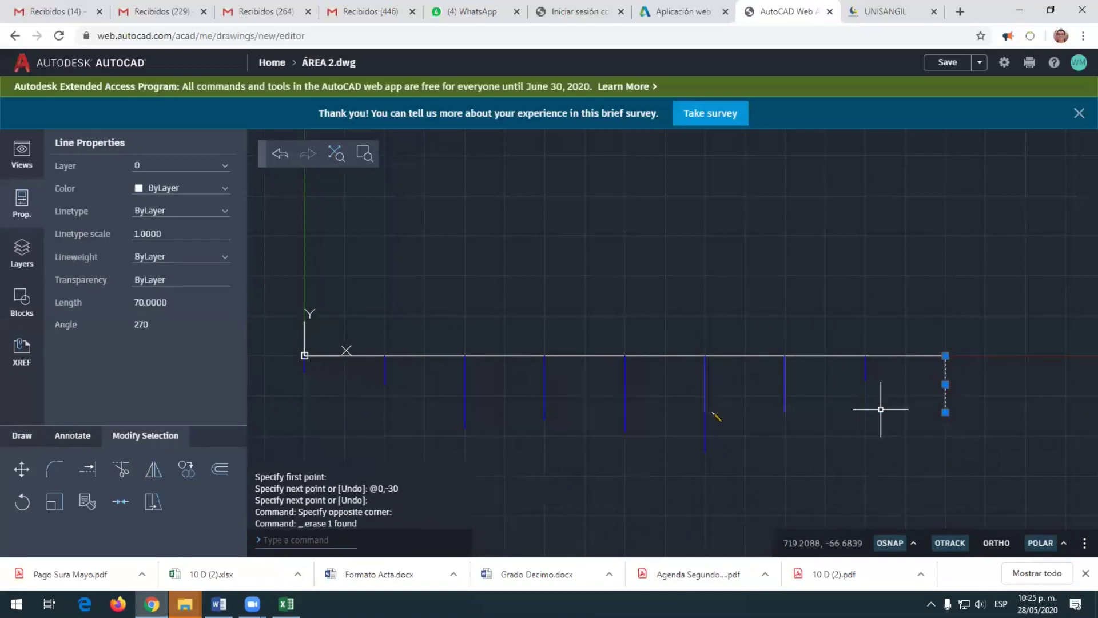
pyautogui.click(224, 191)
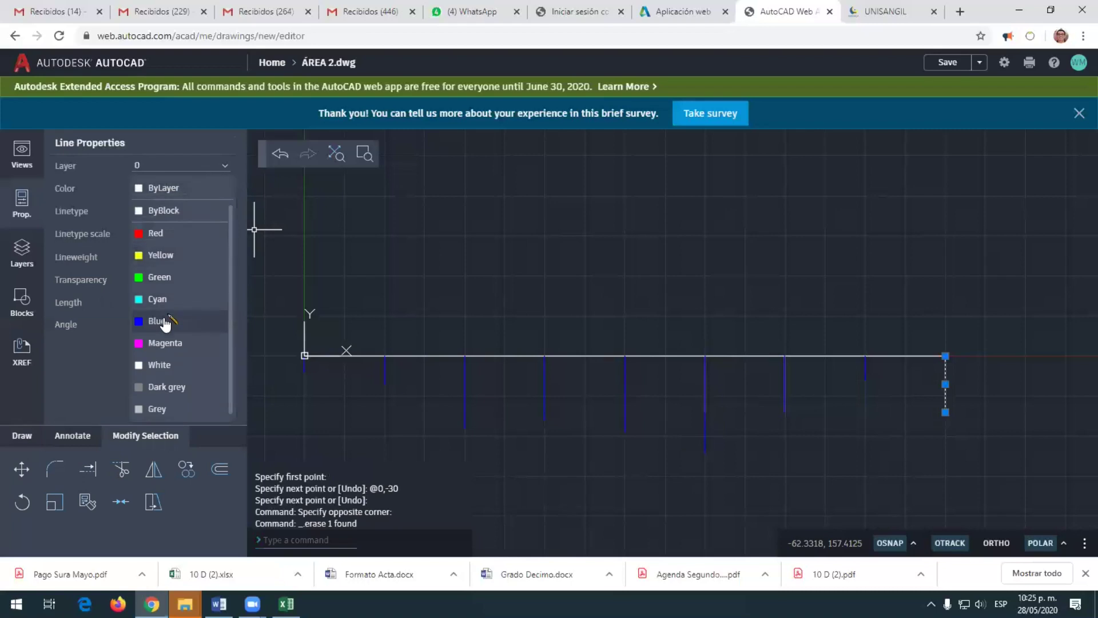
pyautogui.click(163, 321)
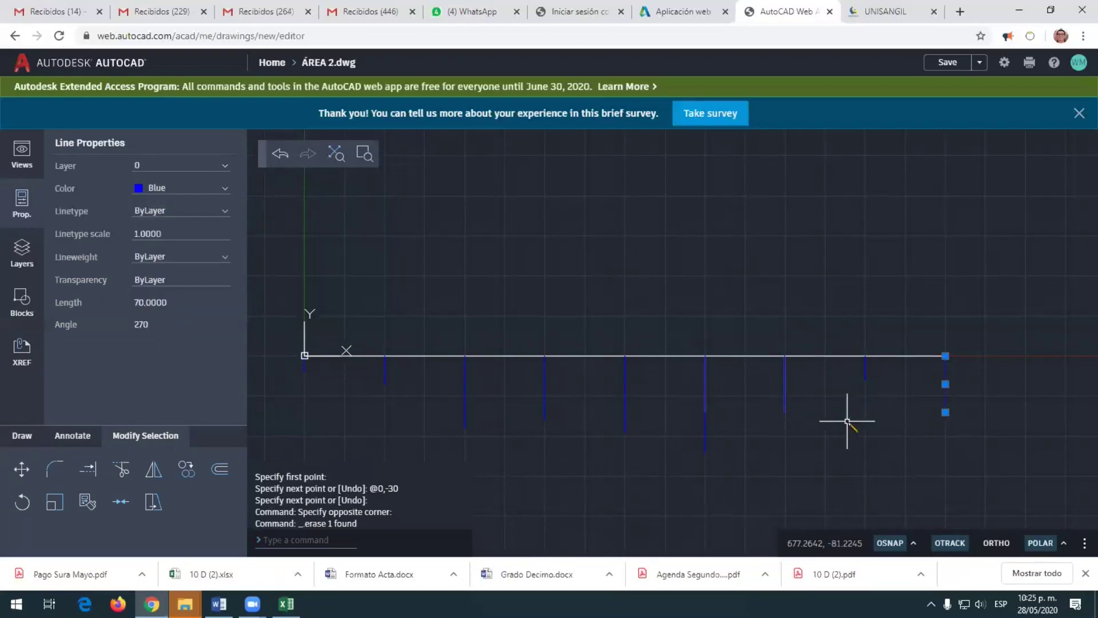
pyautogui.press('Escape')
# Erase the white vertical guide line at the 500-unit mark, keeping the blue depth line
pyautogui.click(694, 344)
pyautogui.click(725, 420)
pyautogui.press('Delete')
# Erase the duplicate blue line at the 600-unit mark and recolor the white line beneath it Blue
pyautogui.click(785, 378)
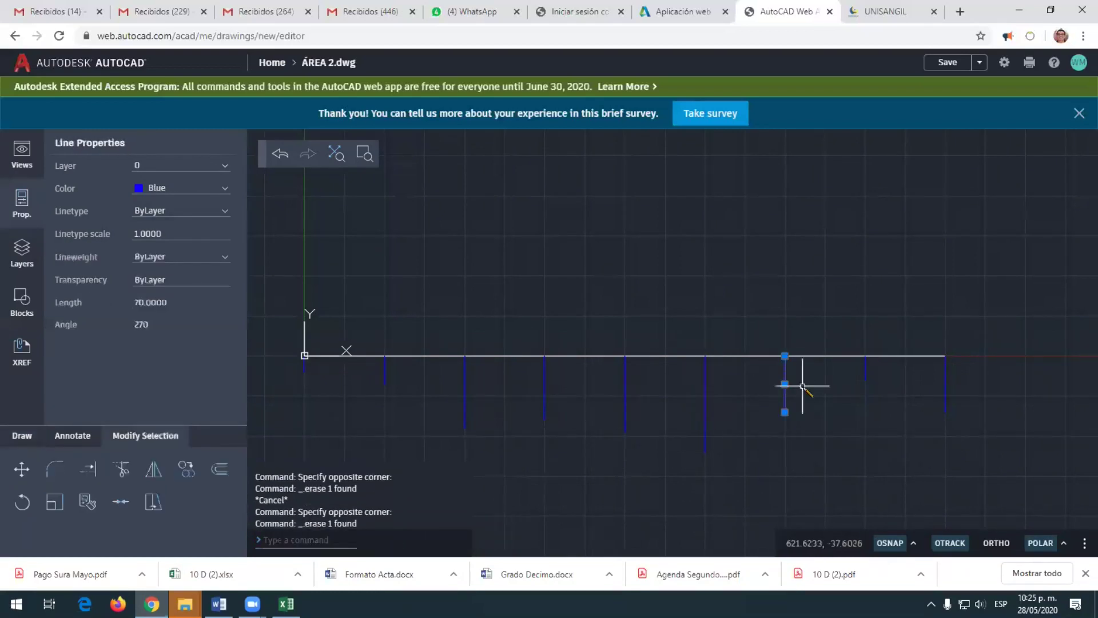
pyautogui.press('Delete')
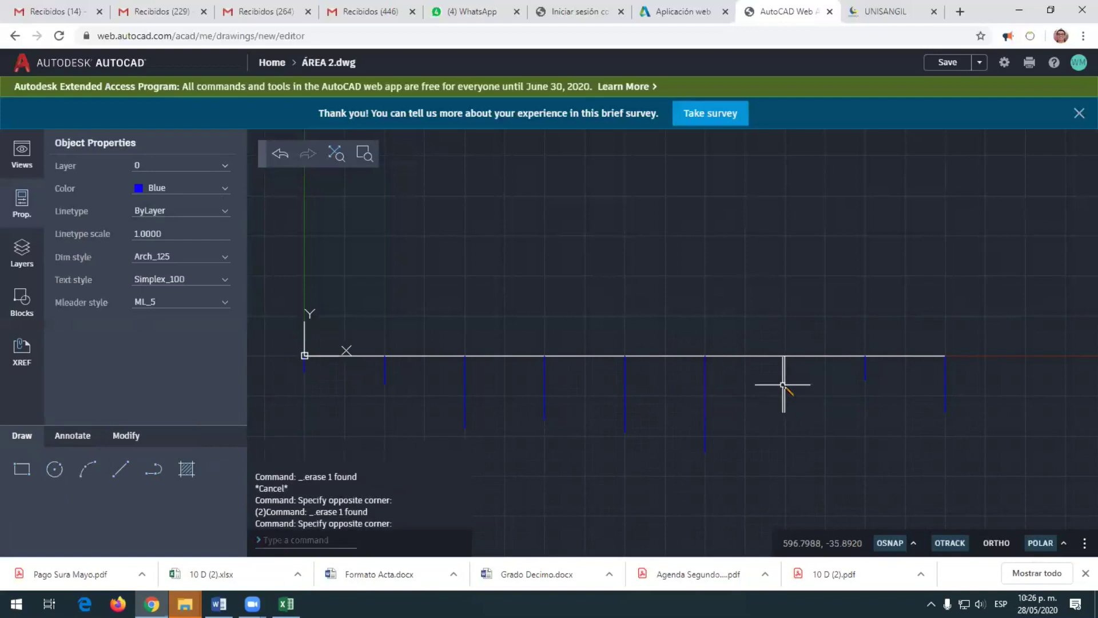
pyautogui.click(784, 384)
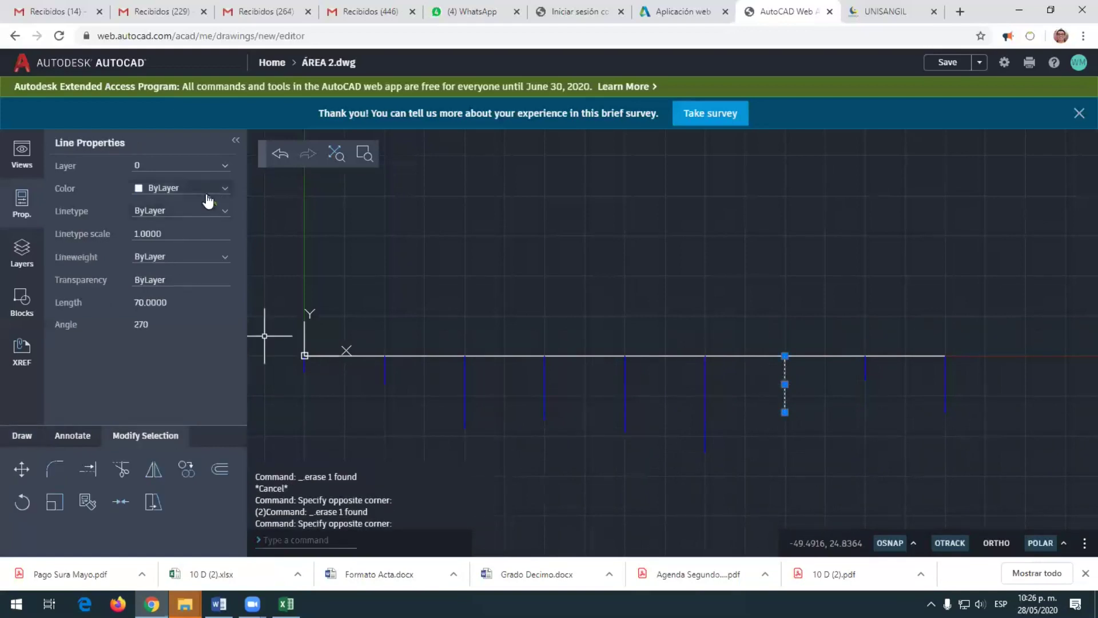
pyautogui.click(219, 194)
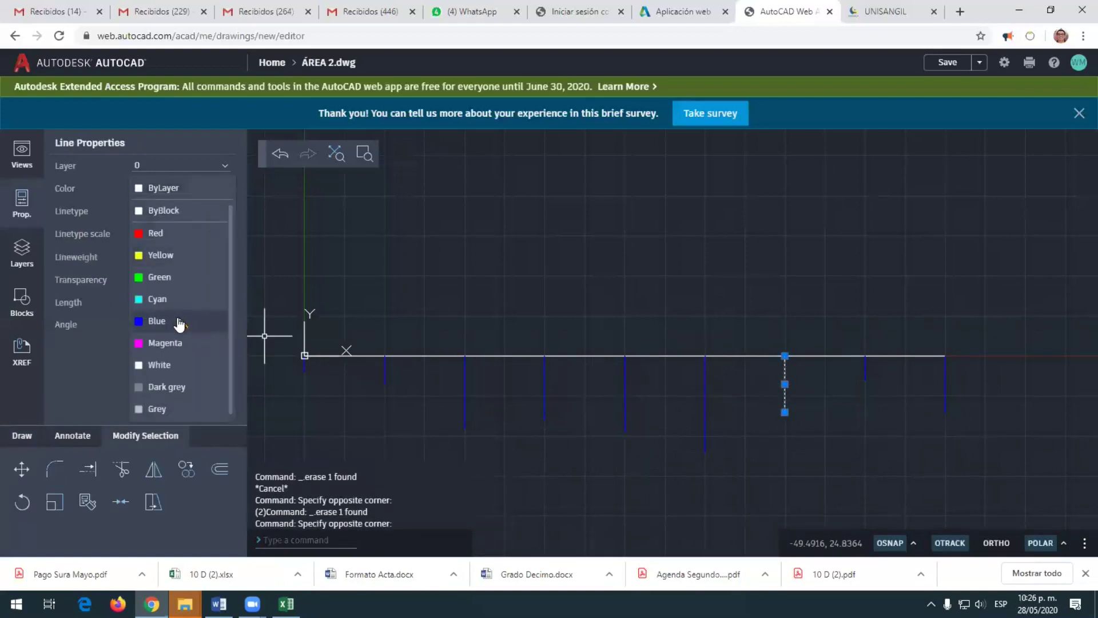
pyautogui.click(179, 323)
pyautogui.click(778, 457)
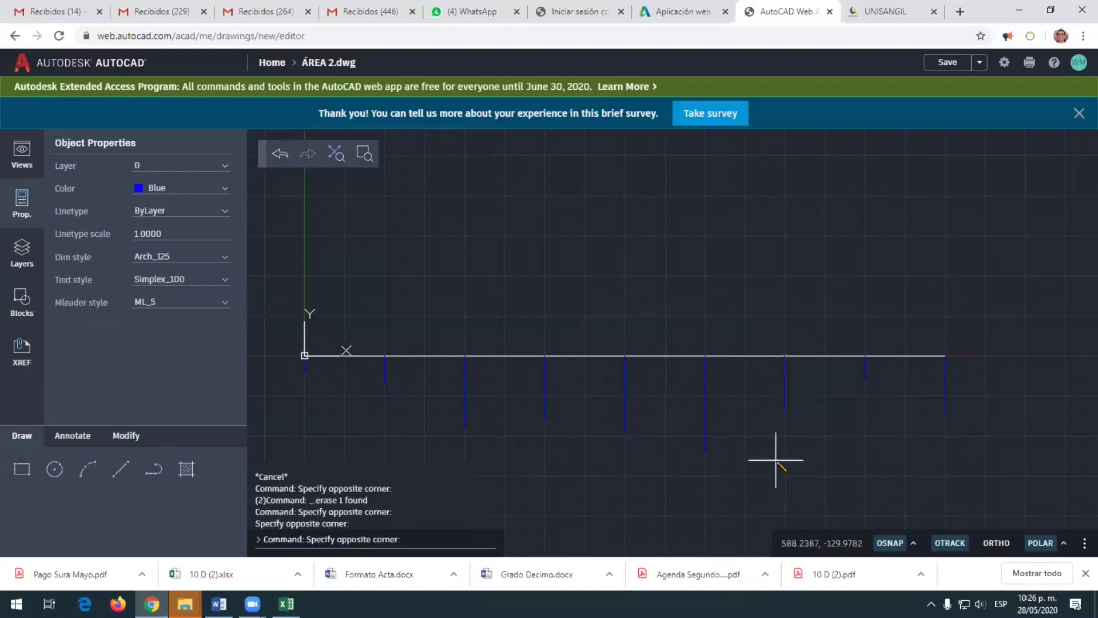
pyautogui.click(776, 460)
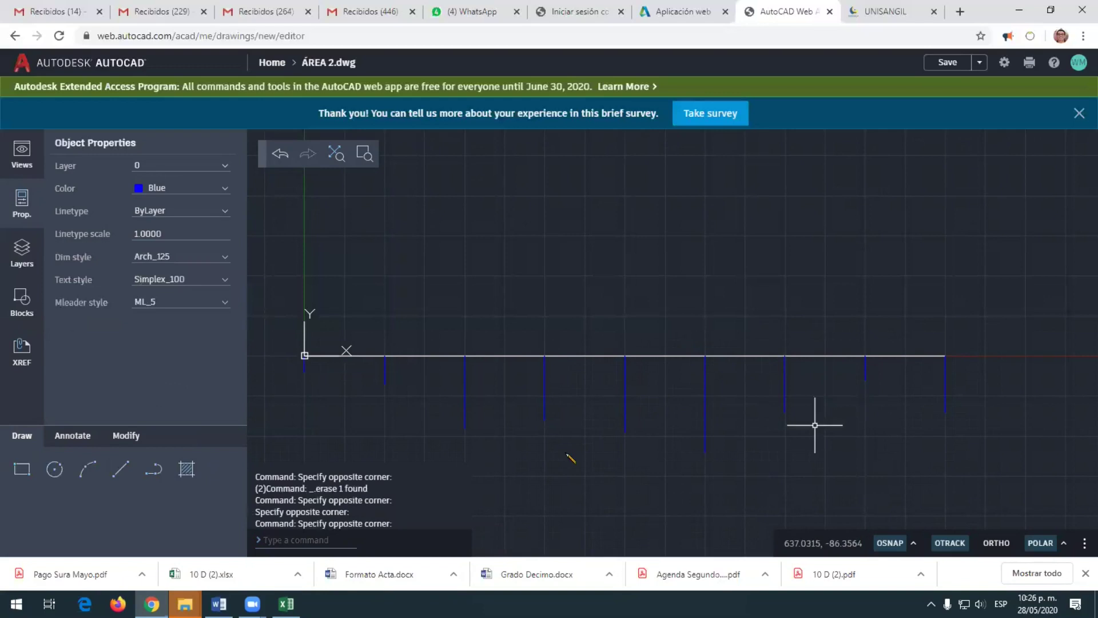
# Set the object color to Red and start a polyline from the origin along the baseline to its 800-unit end
pyautogui.click(151, 473)
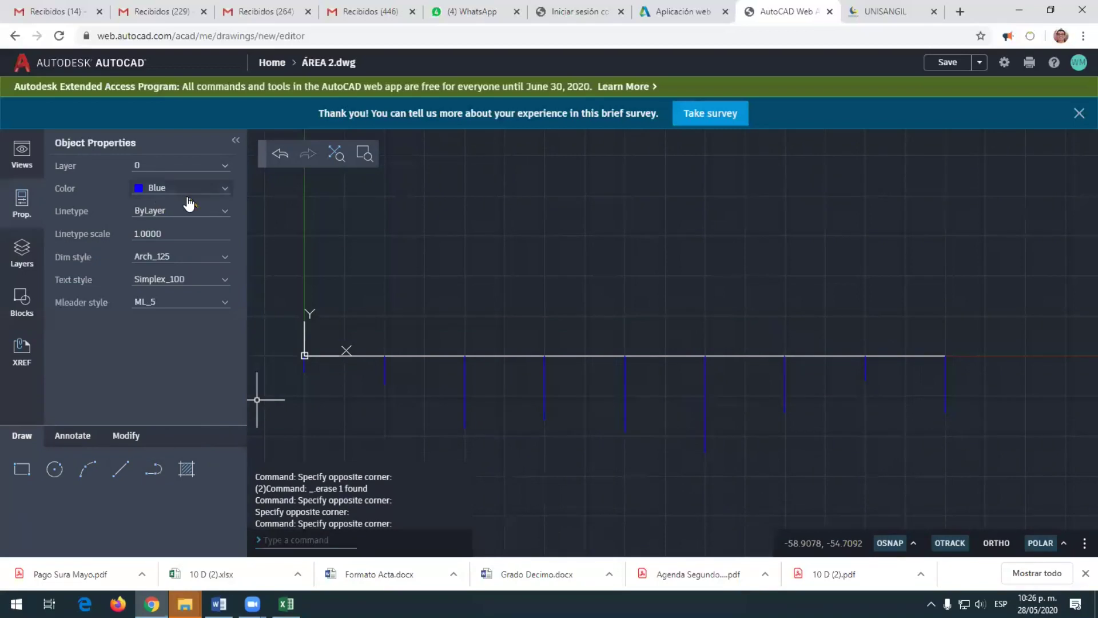
pyautogui.click(225, 190)
pyautogui.click(179, 256)
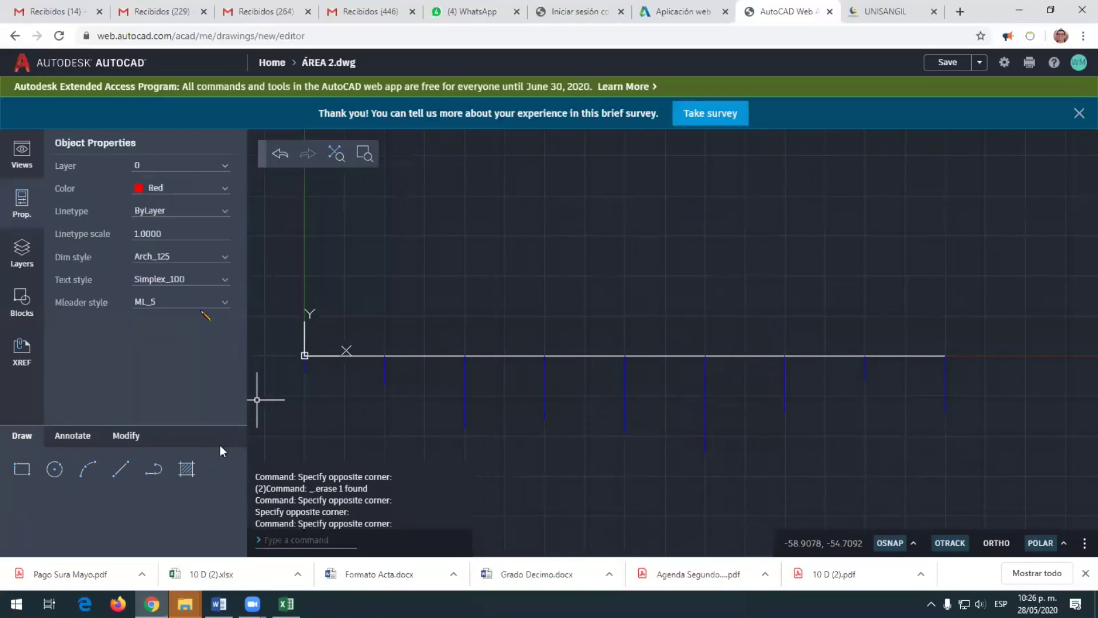
pyautogui.click(154, 471)
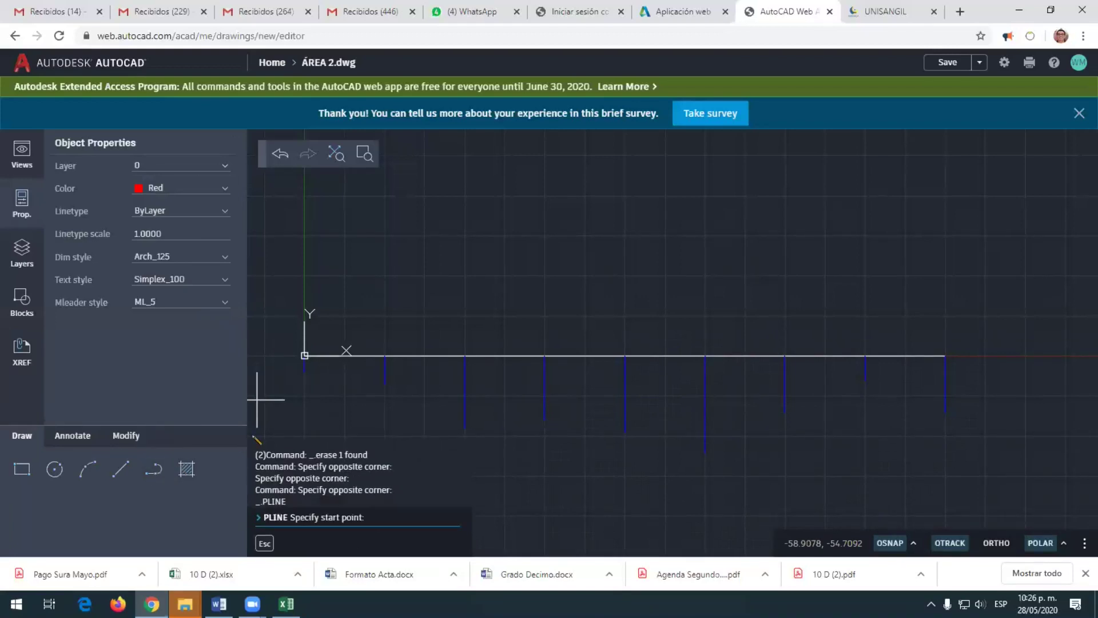
pyautogui.click(305, 355)
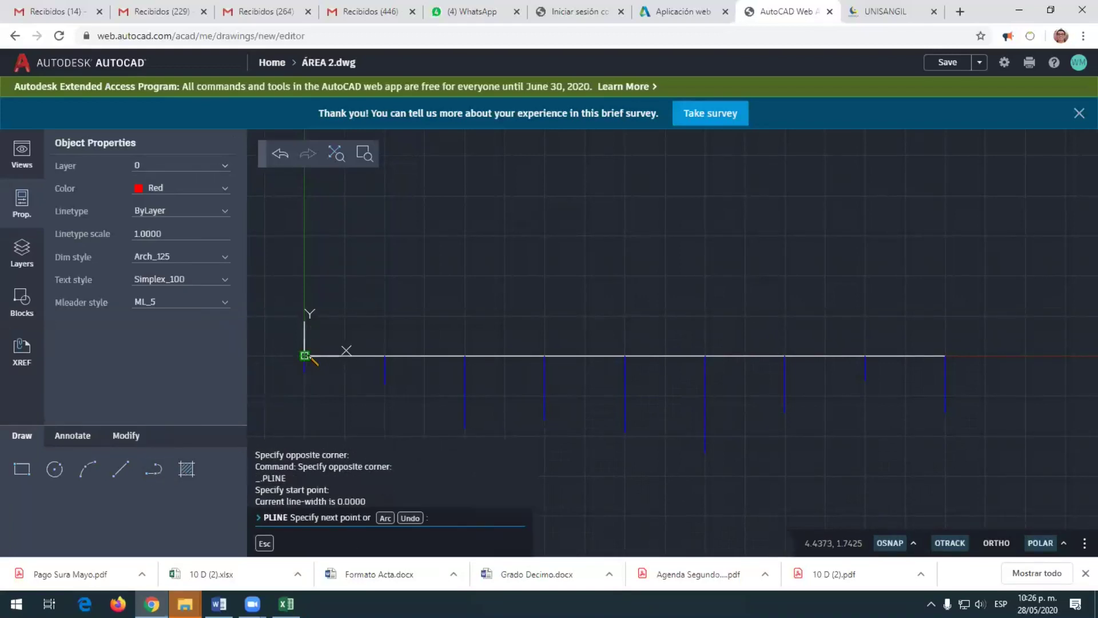
pyautogui.click(945, 355)
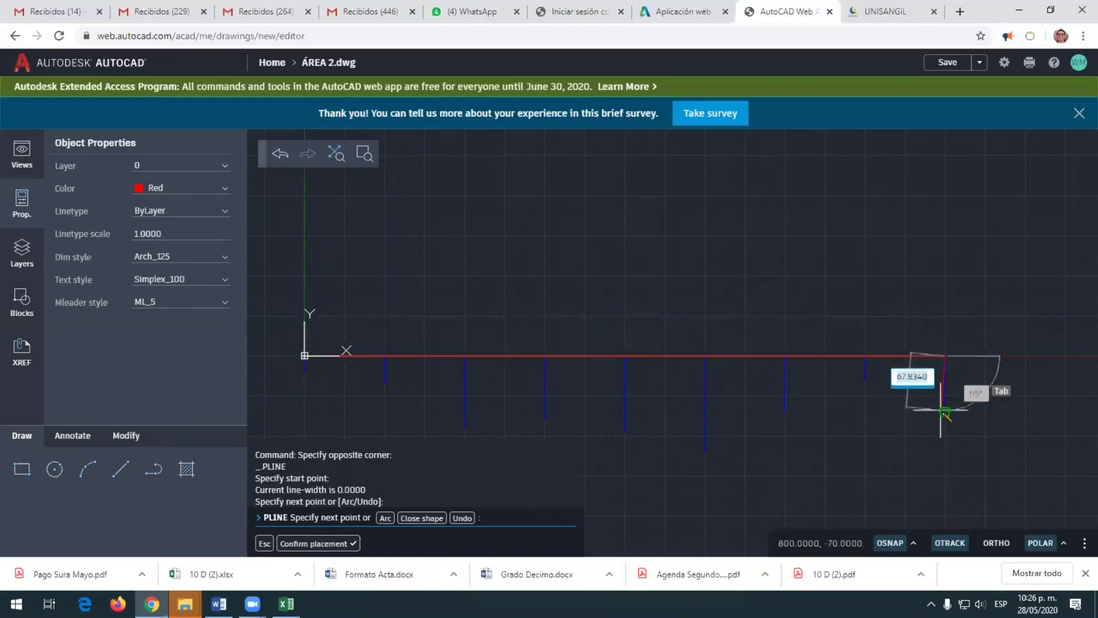
# Continue the red polyline through the lower ends of all depth lines from 800 units back to the origin and close the shape
pyautogui.click(865, 380)
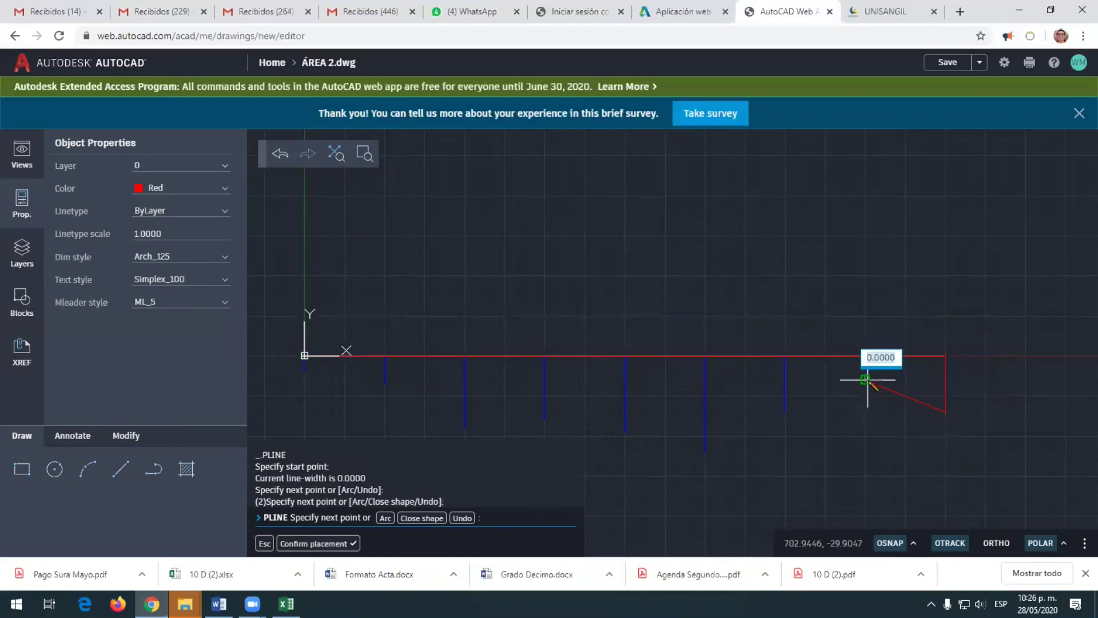
pyautogui.click(783, 412)
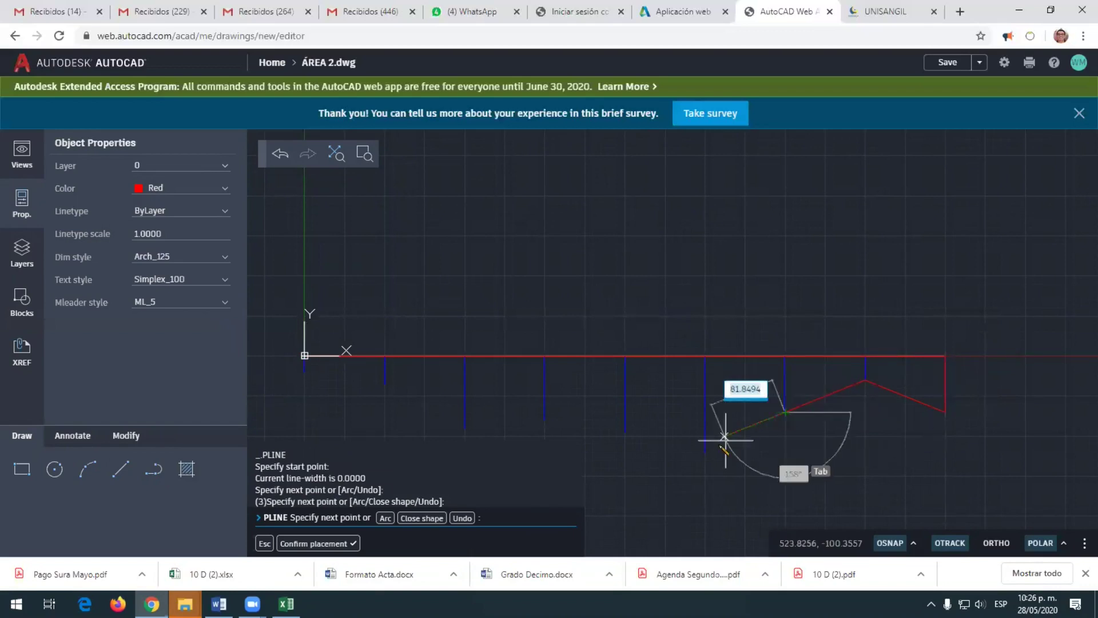
pyautogui.click(705, 452)
pyautogui.click(625, 432)
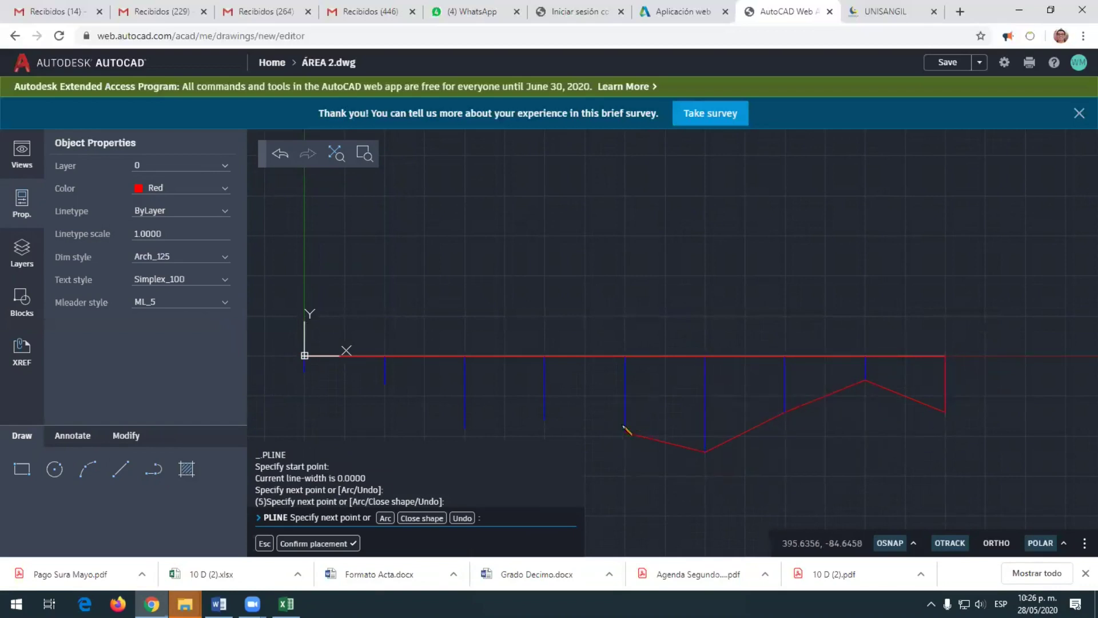
pyautogui.click(543, 420)
pyautogui.click(463, 426)
pyautogui.click(384, 383)
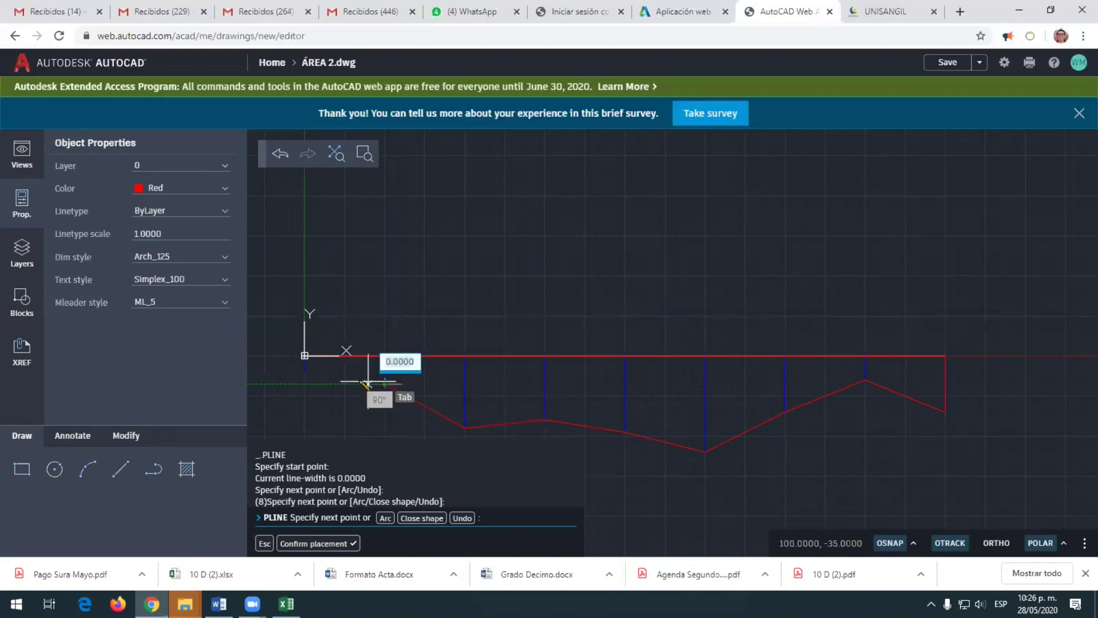
pyautogui.click(305, 372)
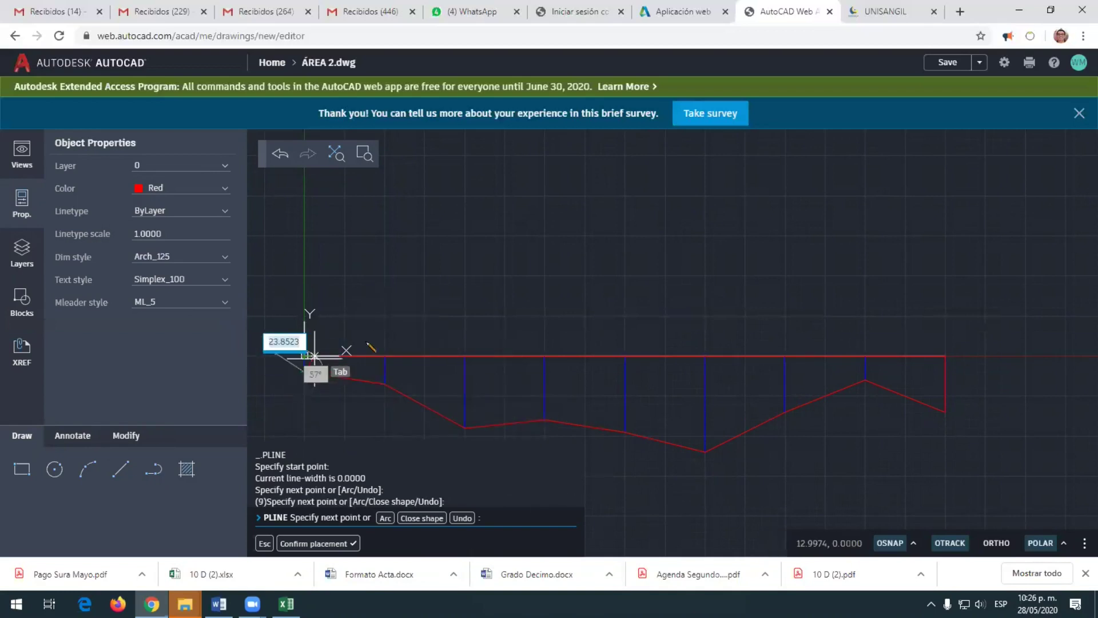
pyautogui.click(421, 518)
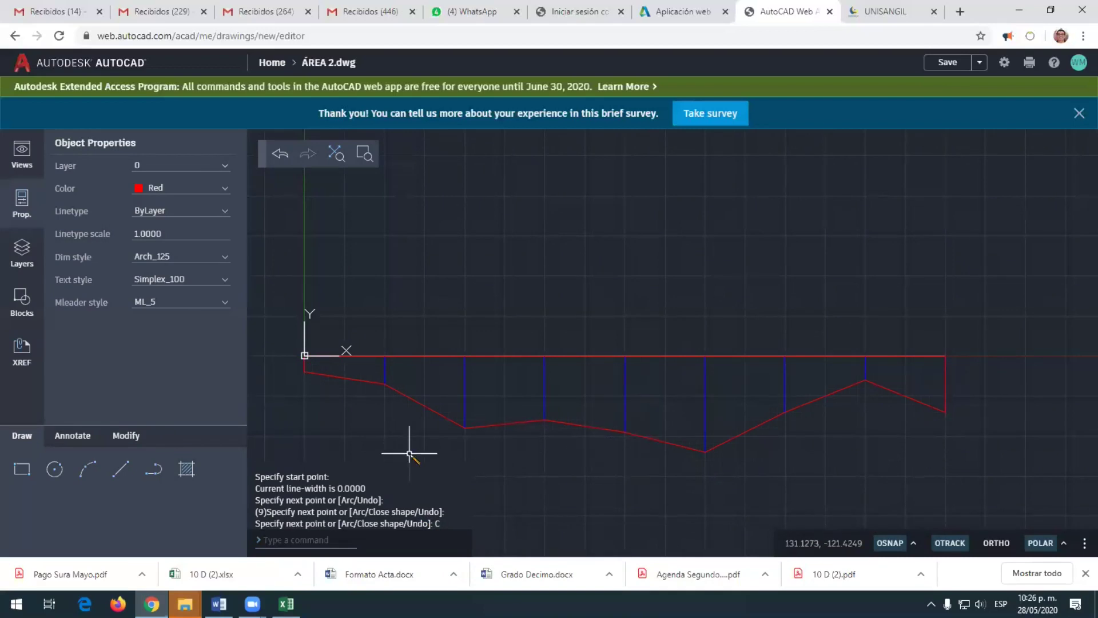
# Measure the area of the closed red polyline using the AREA command with the Object option
pyautogui.write('AREA')
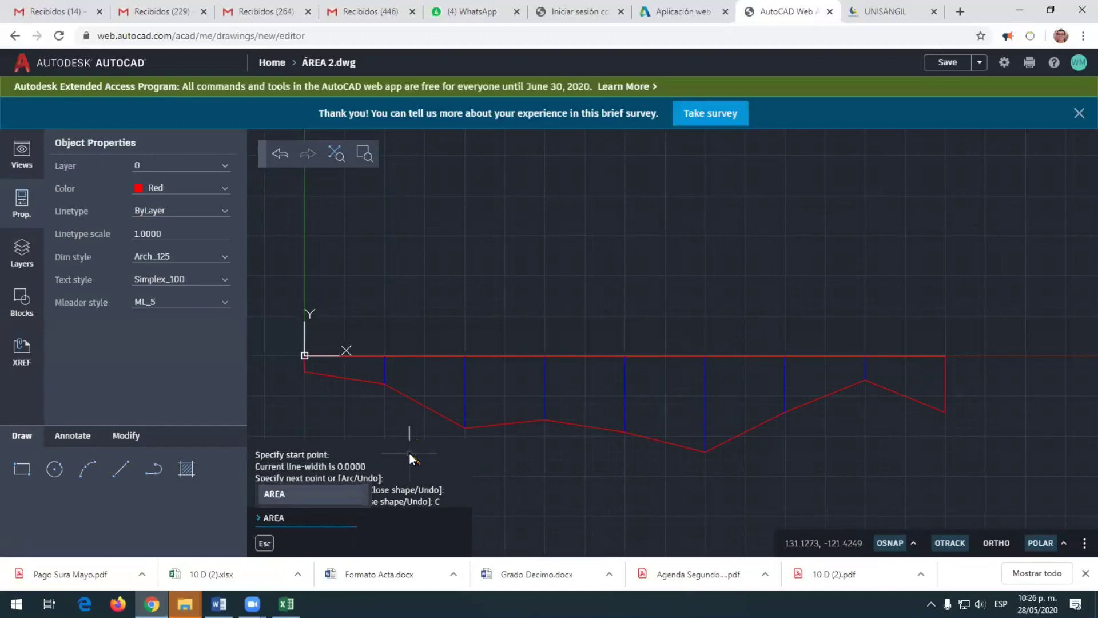
pyautogui.press('Return')
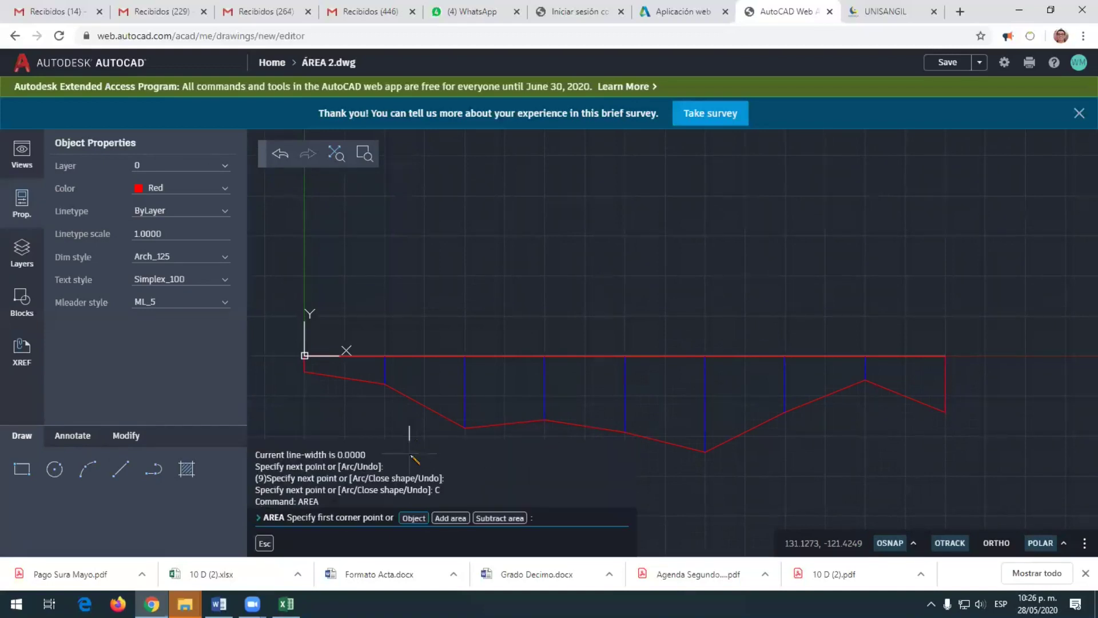
pyautogui.click(417, 517)
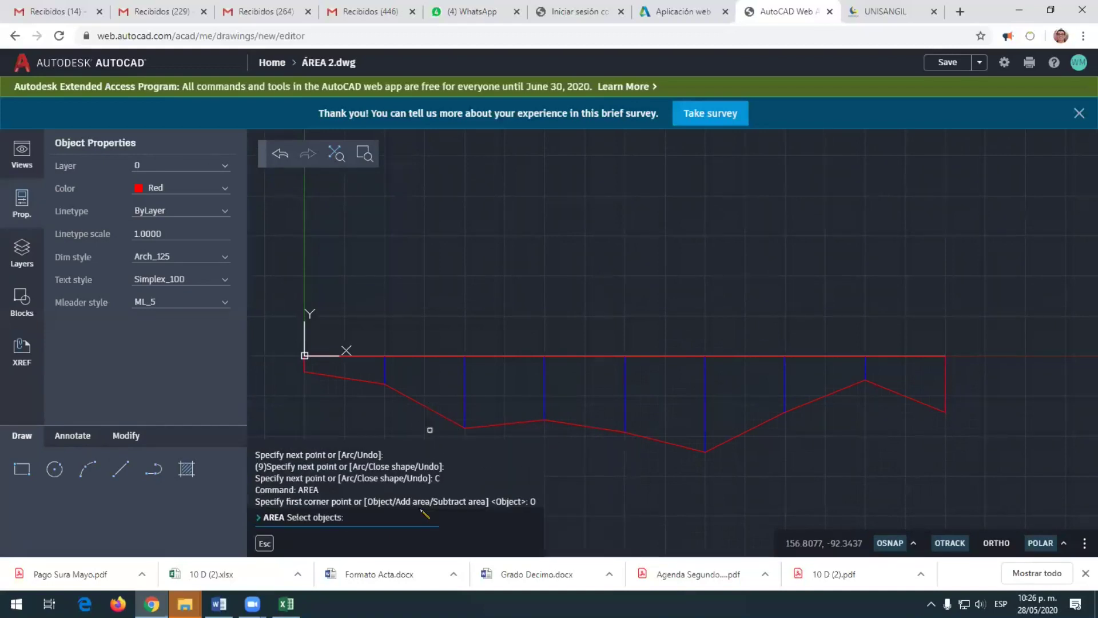
pyautogui.click(420, 403)
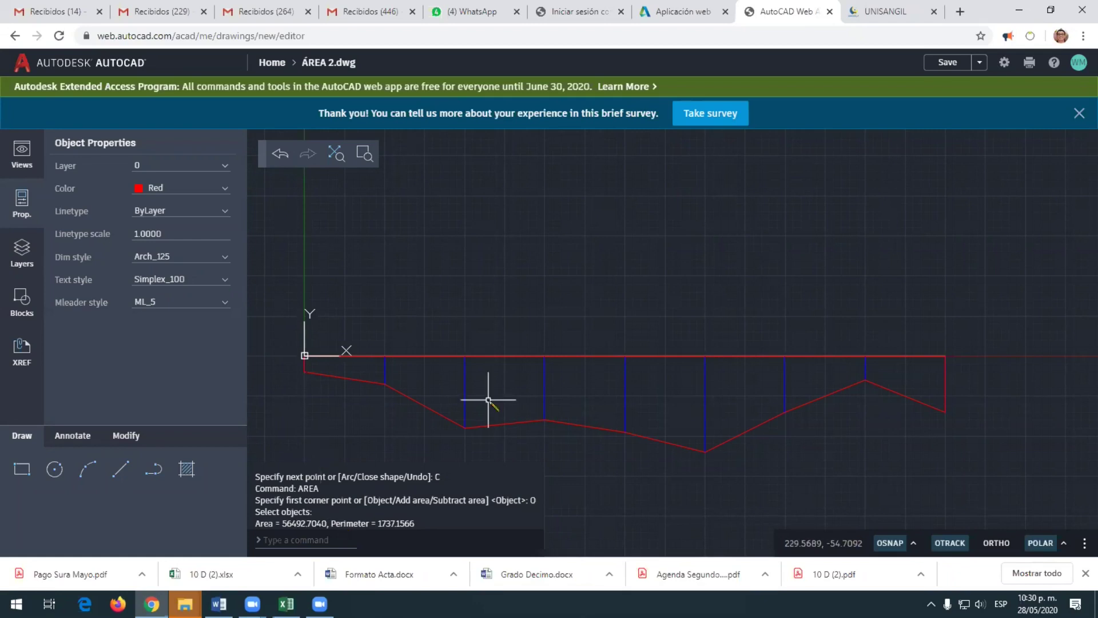
pyautogui.scroll(1, 489, 400)
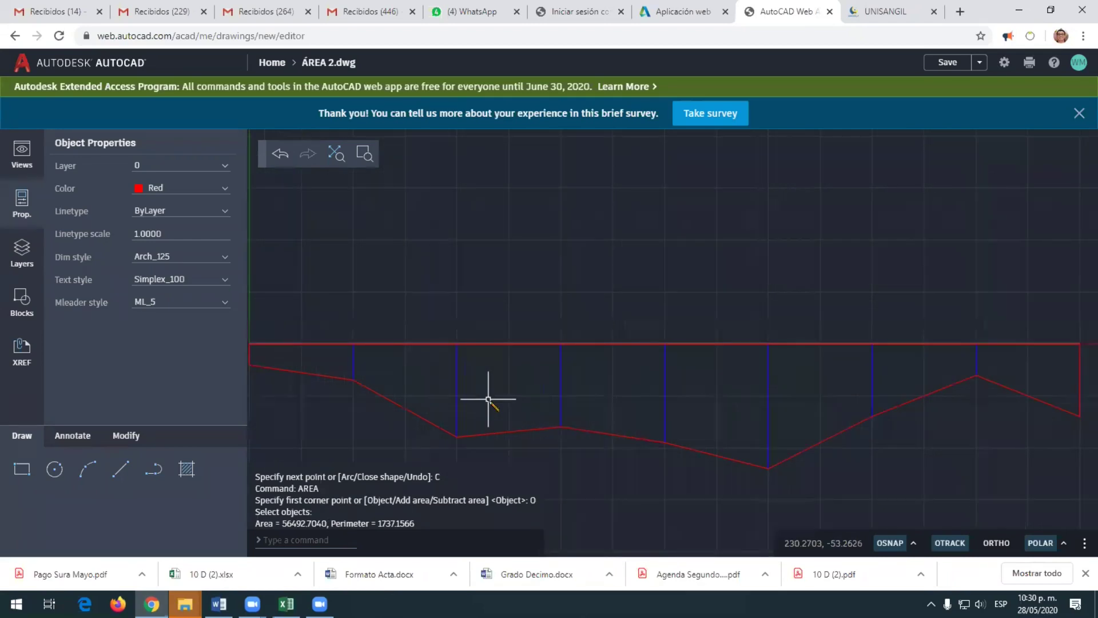
pyautogui.scroll(-1, 388, 399)
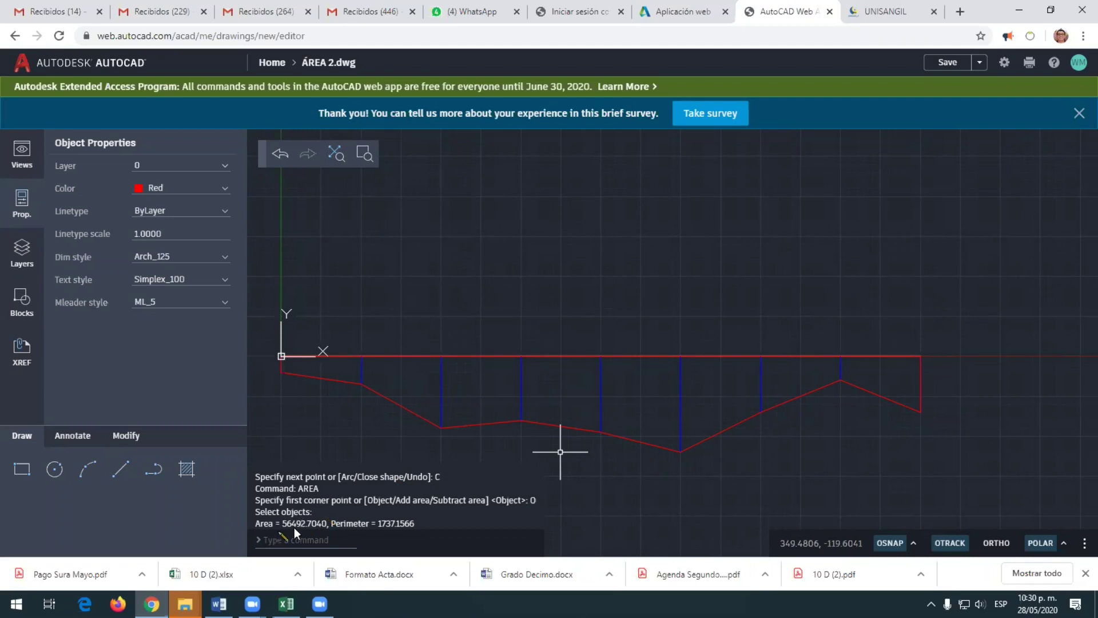
# Switch to the Integrales workbook in Excel and enter 5,6492 as the true integral in cell H15
pyautogui.moveTo(288, 604)
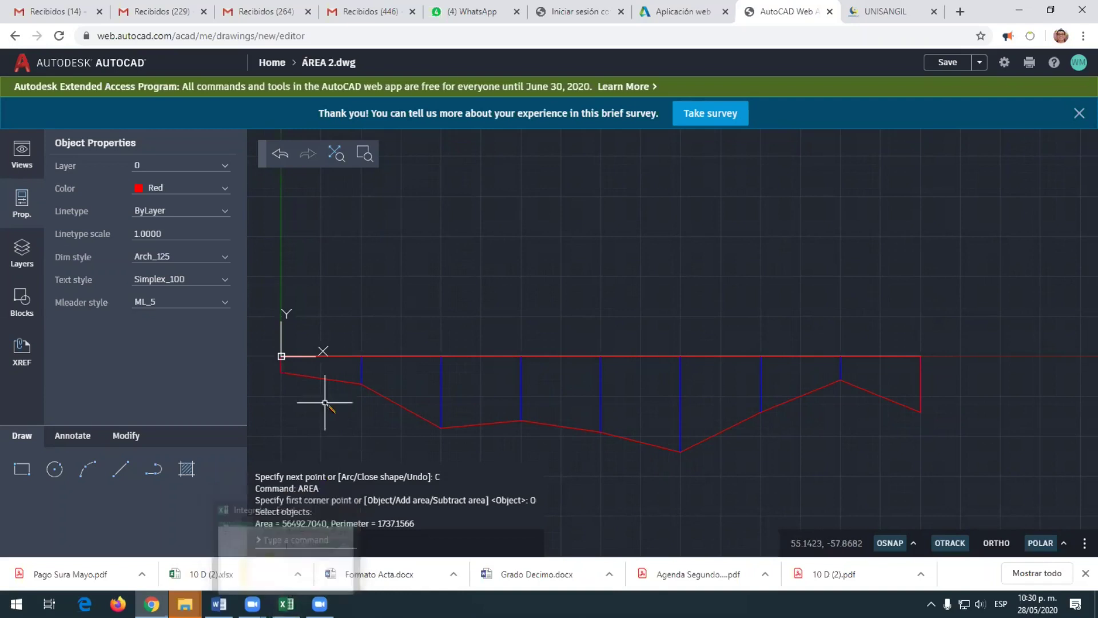
pyautogui.click(286, 603)
pyautogui.click(438, 281)
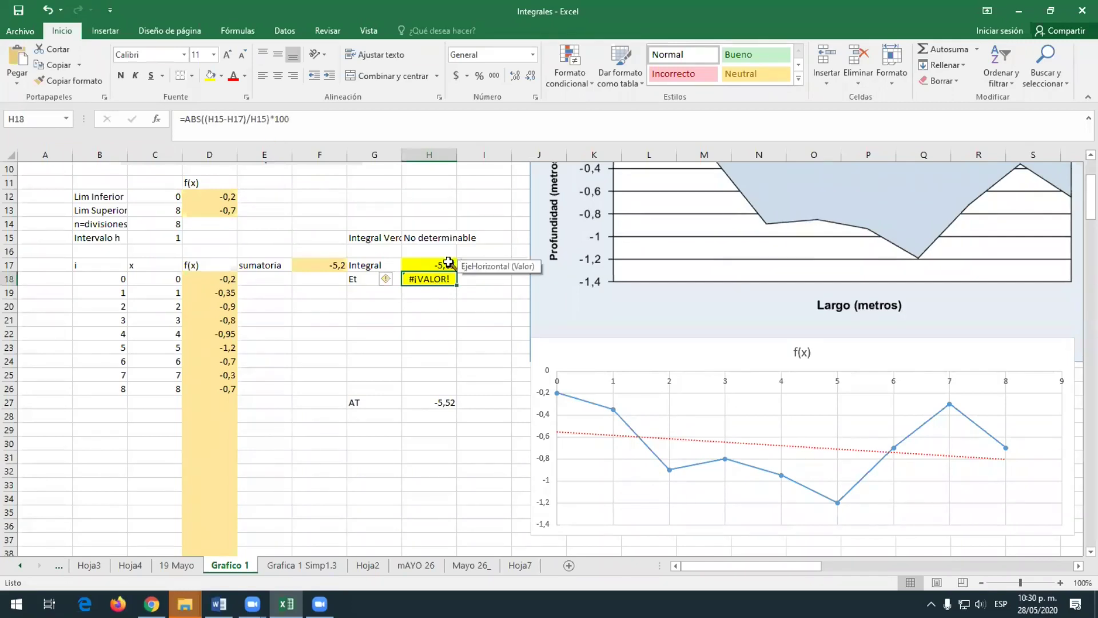
pyautogui.click(441, 241)
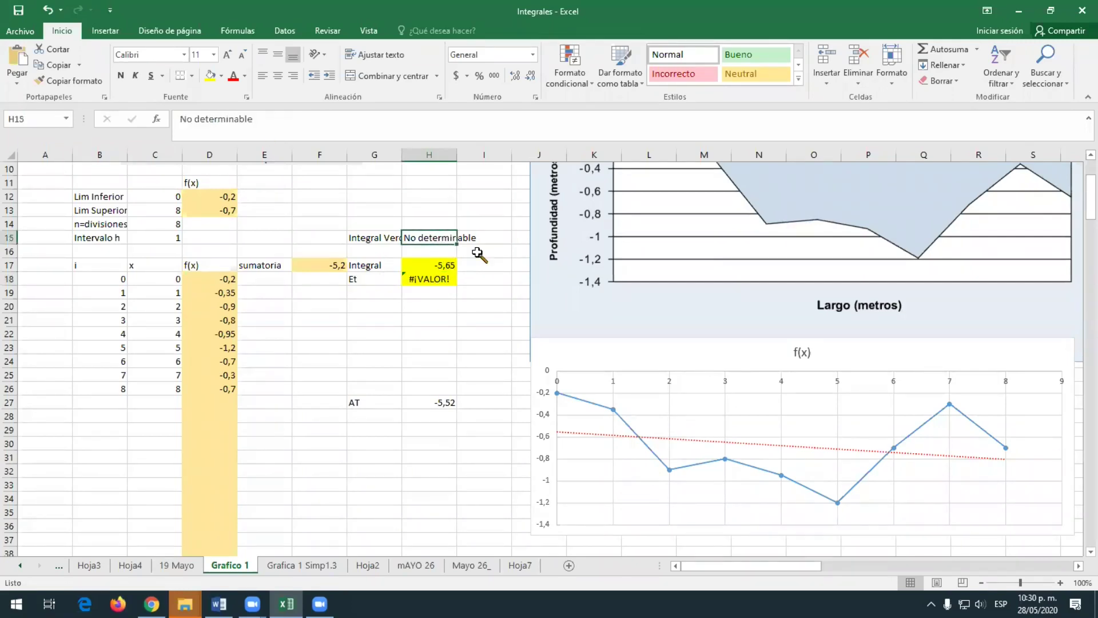
pyautogui.write('5')
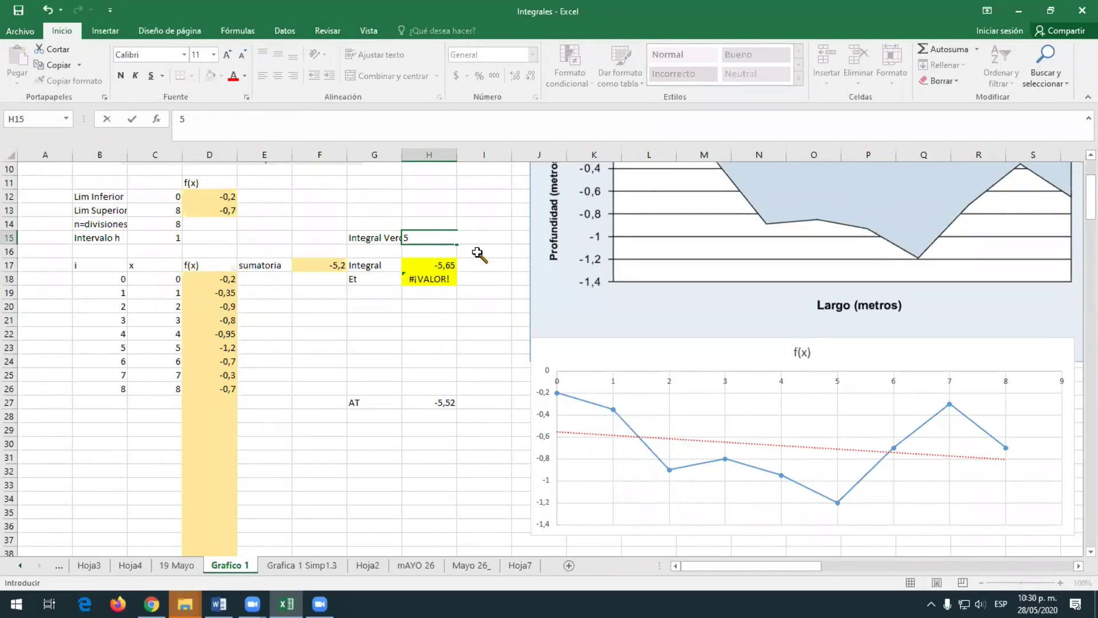
pyautogui.write(',6492')
pyautogui.press('Return')
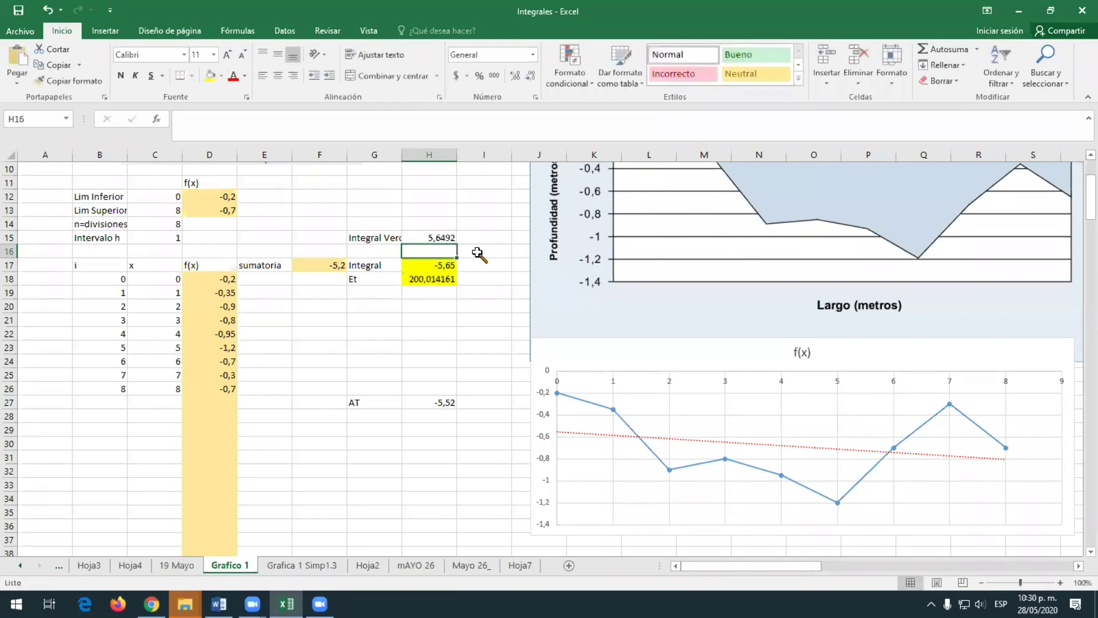
# Change the true integral in H15 to -5,6492 and inspect the Et and Integral formulas in H18 and H17
pyautogui.click(438, 236)
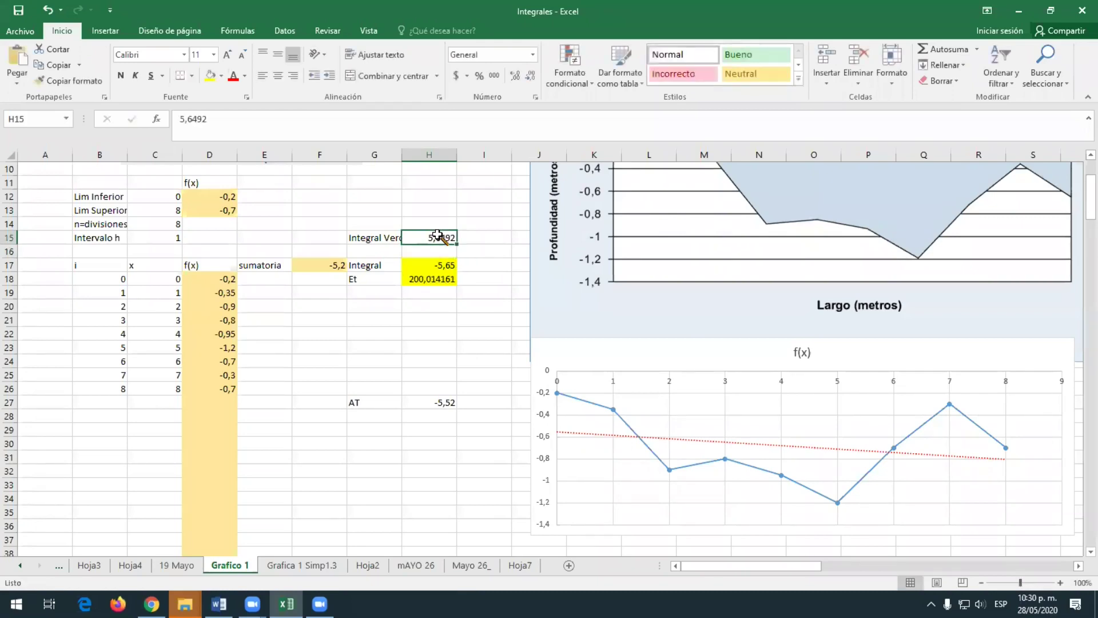
pyautogui.click(183, 119)
pyautogui.write('-')
pyautogui.press('Return')
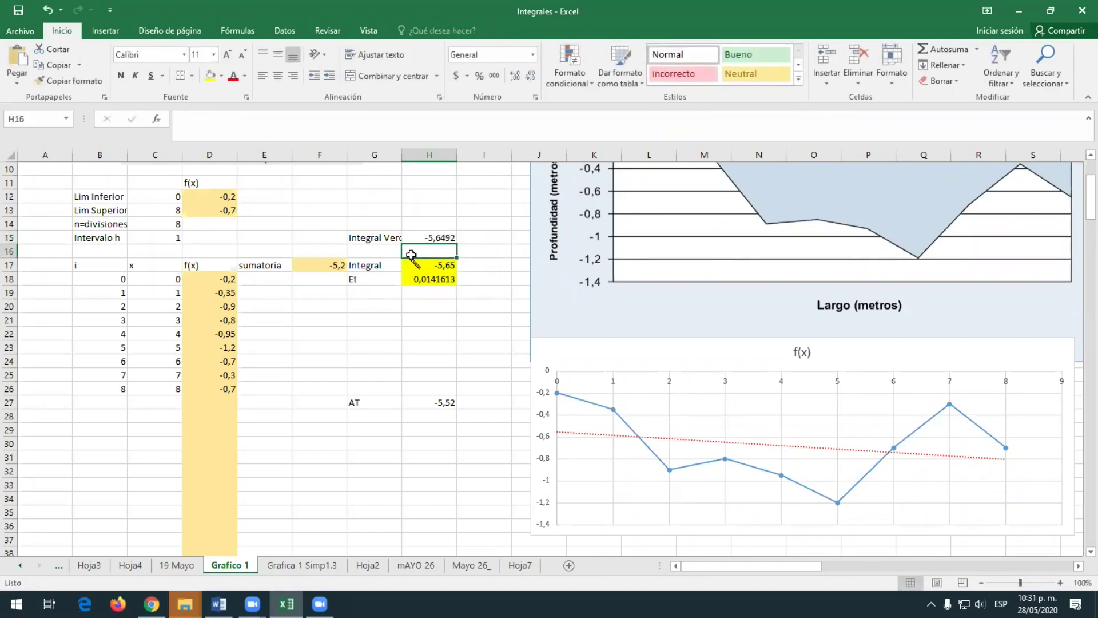
pyautogui.click(438, 279)
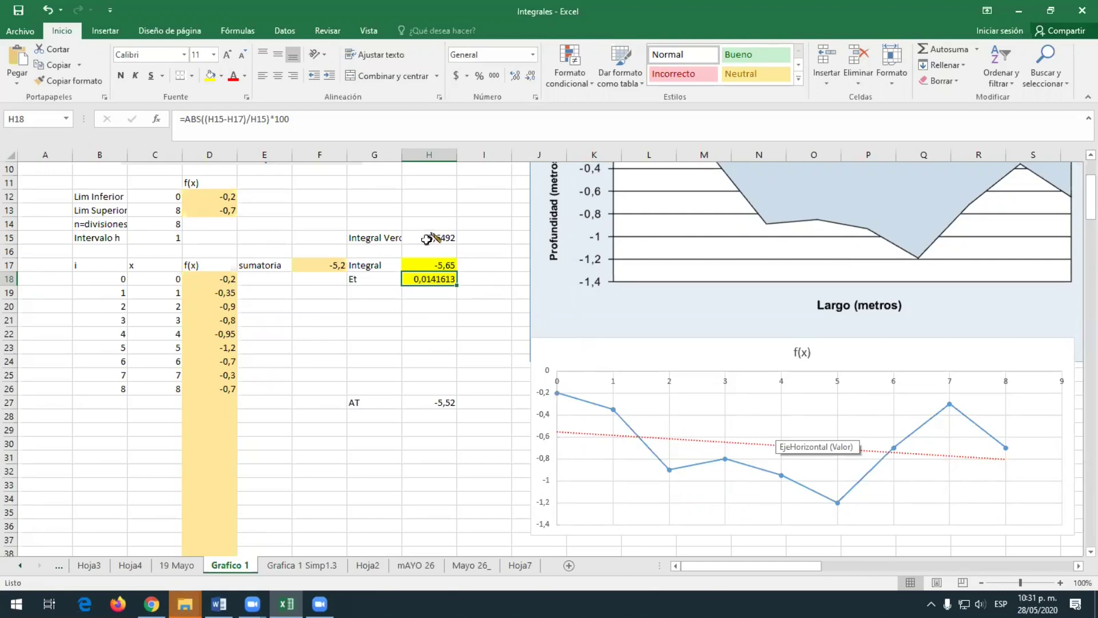
pyautogui.click(417, 268)
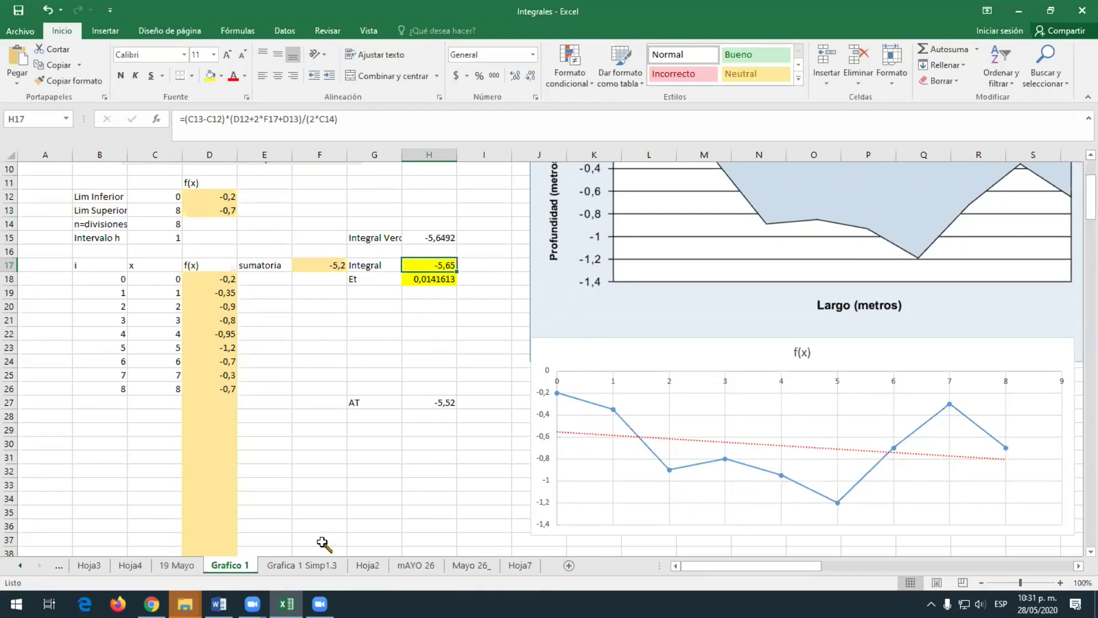
# Switch to the AutoCAD web drawing to review the polyline's area result and return to the Integrales workbook in Excel
pyautogui.moveTo(287, 603)
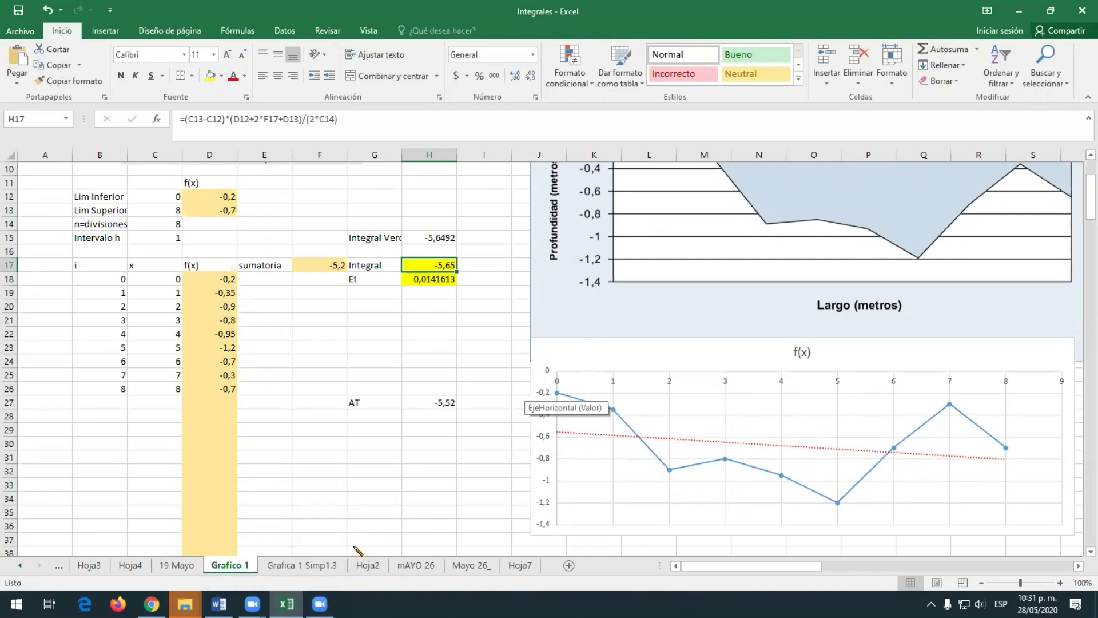
pyautogui.moveTo(152, 604)
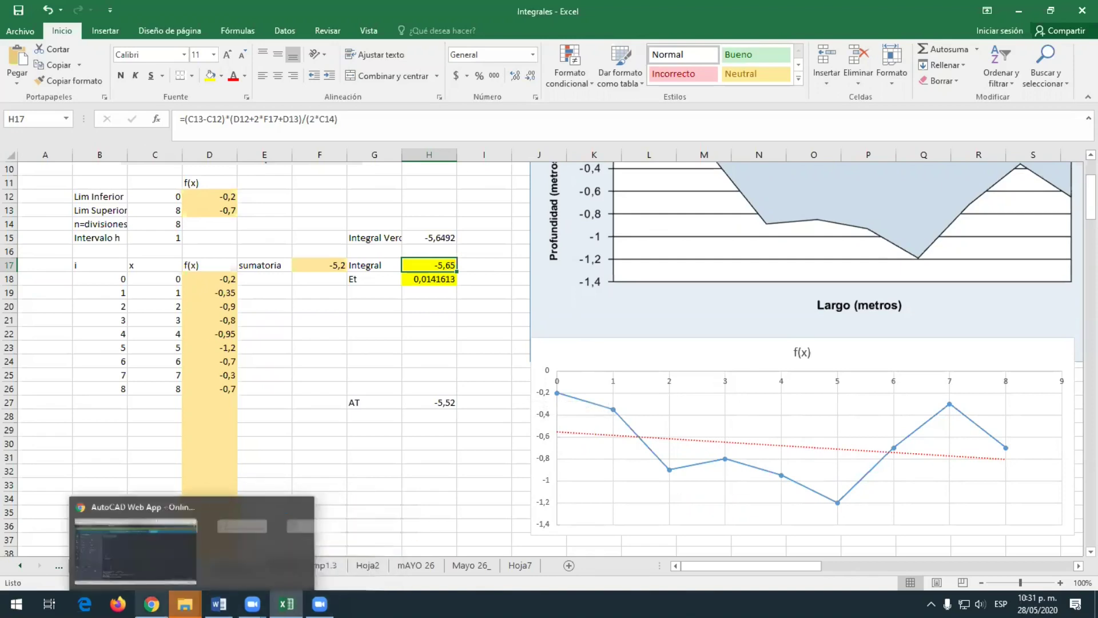
pyautogui.click(153, 552)
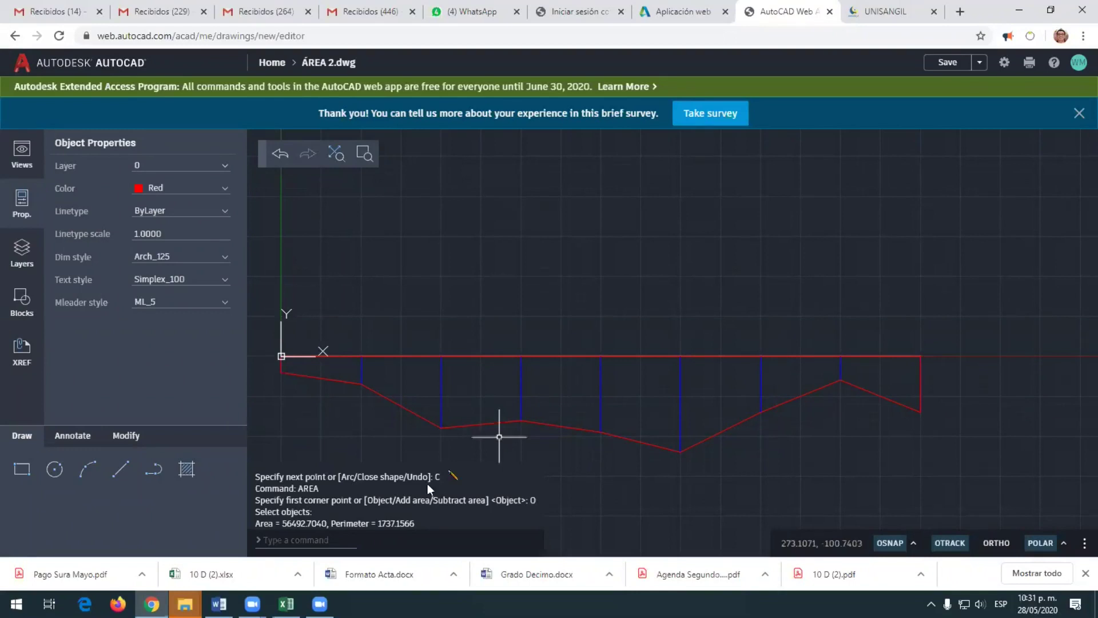
pyautogui.click(296, 553)
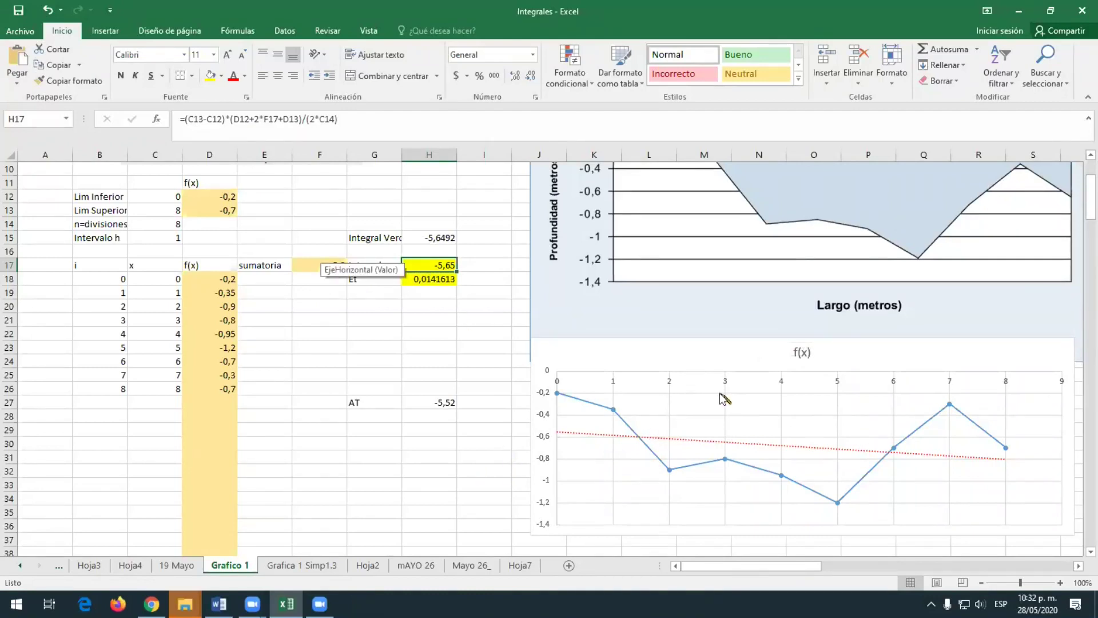
# Capture the AutoCAD screen showing the measured section and paste the screenshot at cell C40 of the Grafico 1 sheet in Excel
pyautogui.moveTo(286, 604)
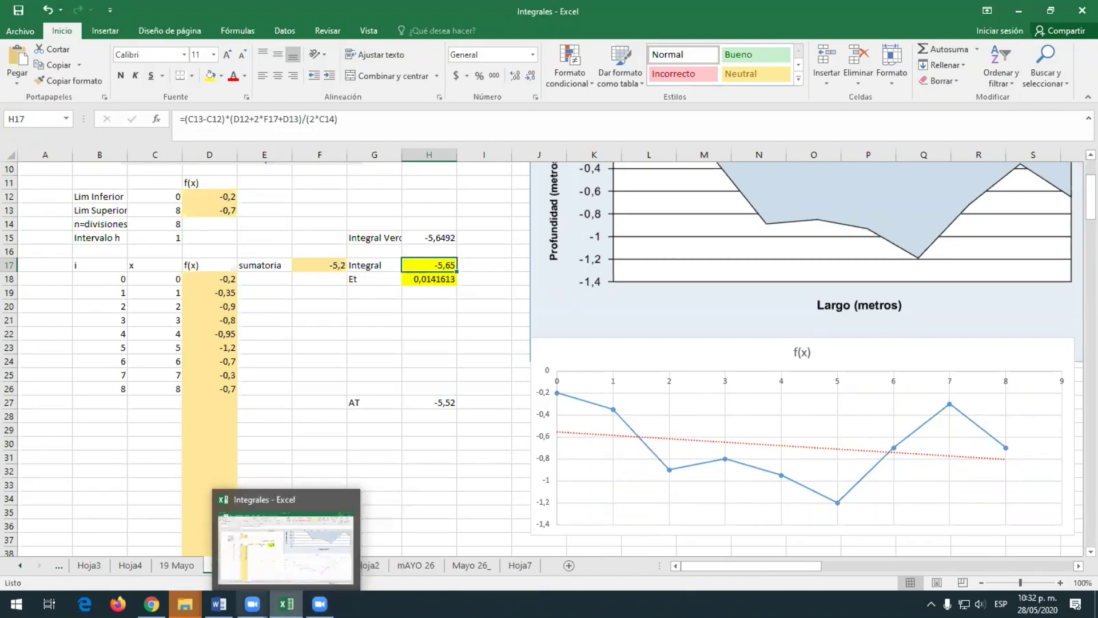
pyautogui.moveTo(185, 604)
pyautogui.moveTo(152, 604)
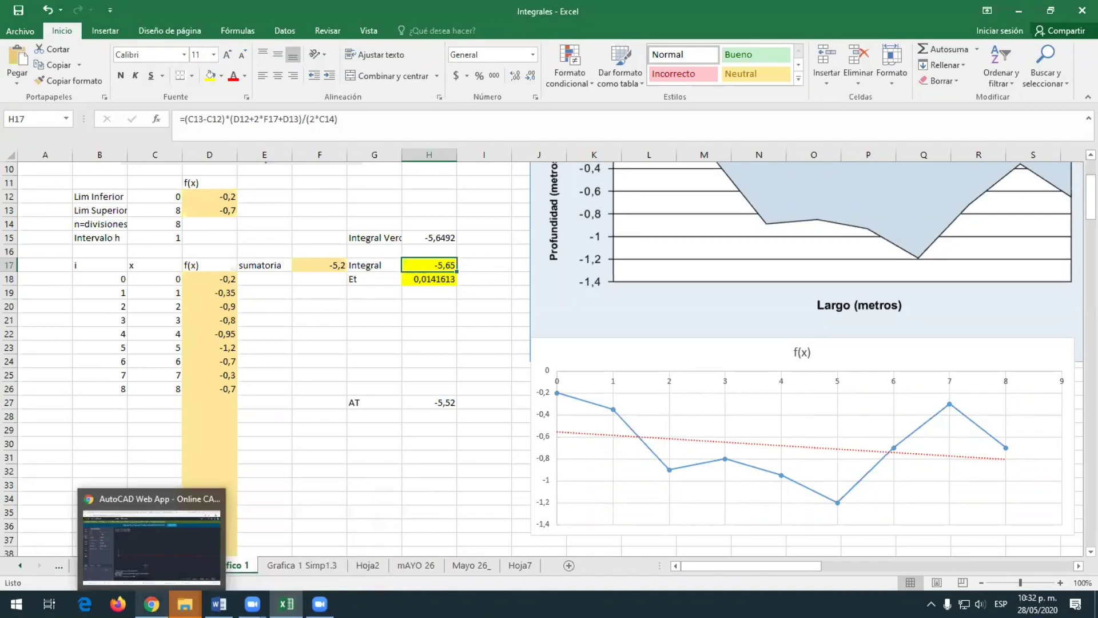
pyautogui.click(167, 552)
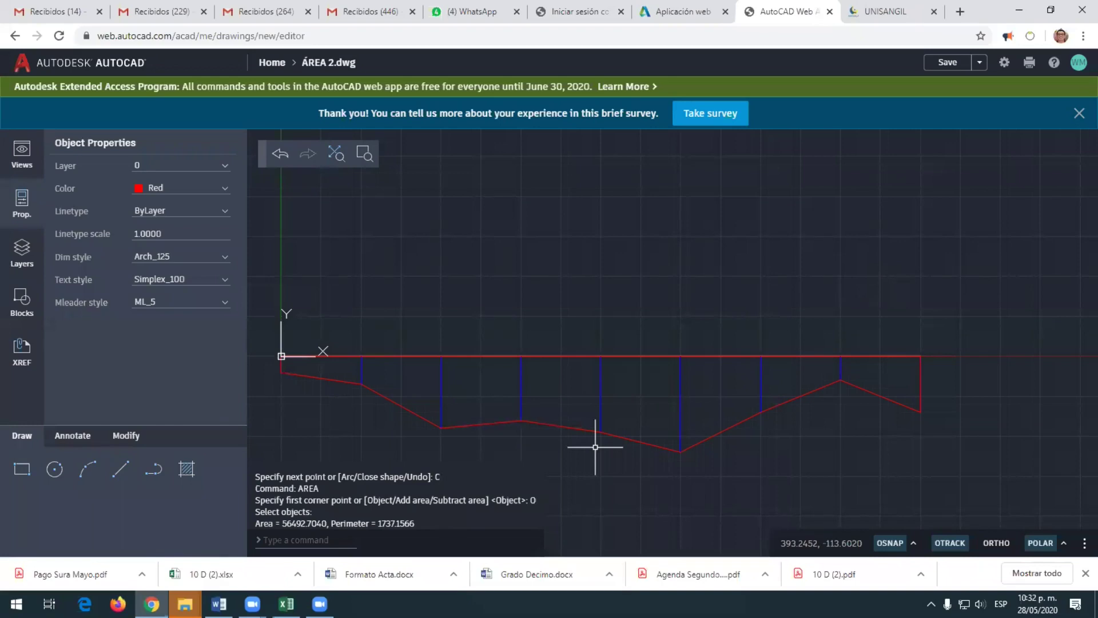
pyautogui.hotkey('alt', 'Tab')
pyautogui.scroll(-5, 627, 461)
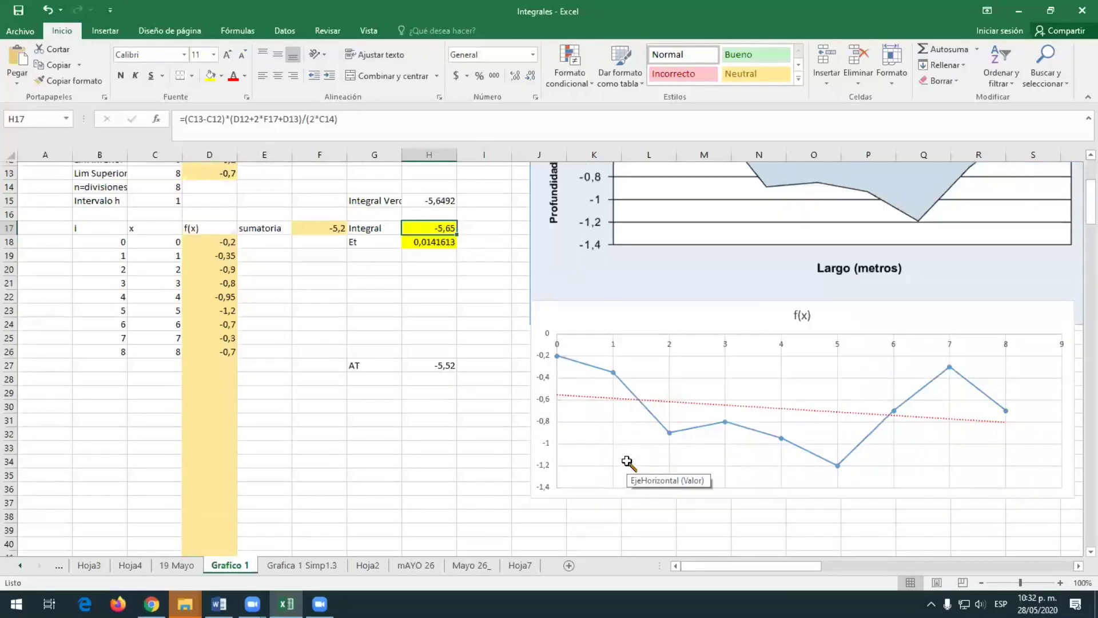
pyautogui.click(150, 377)
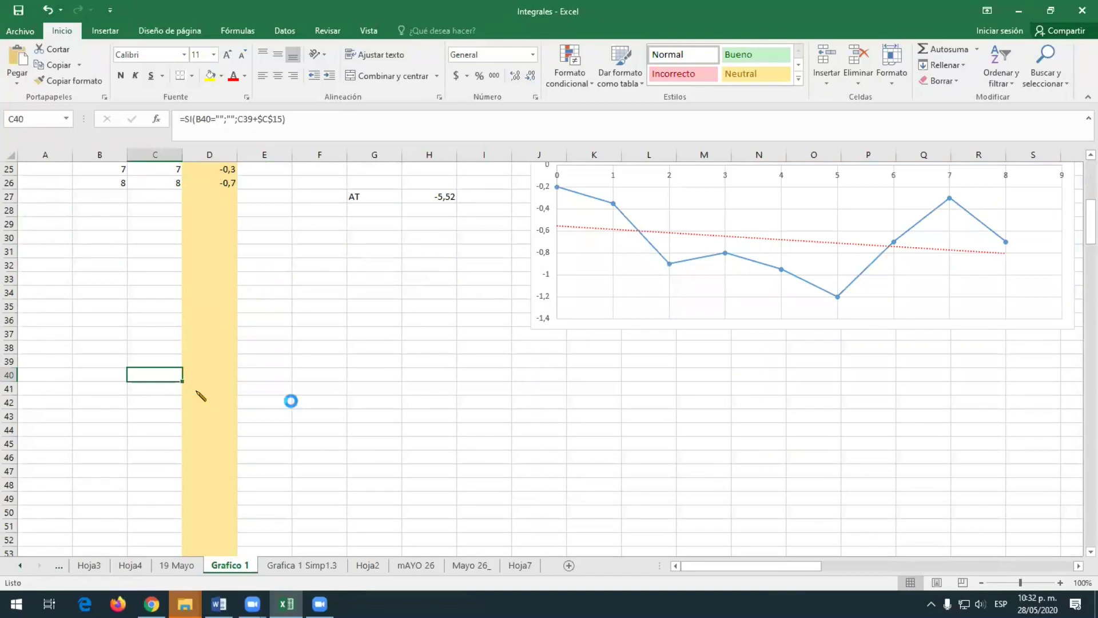
pyautogui.hotkey('ctrl', 'v')
pyautogui.scroll(-7, 627, 435)
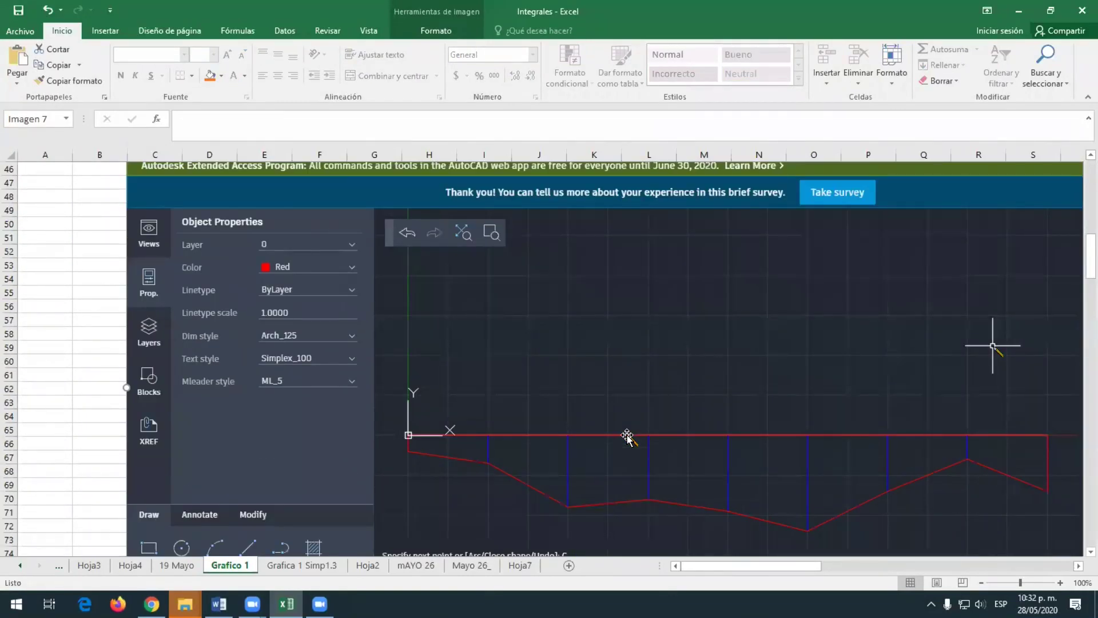
pyautogui.scroll(1, 628, 435)
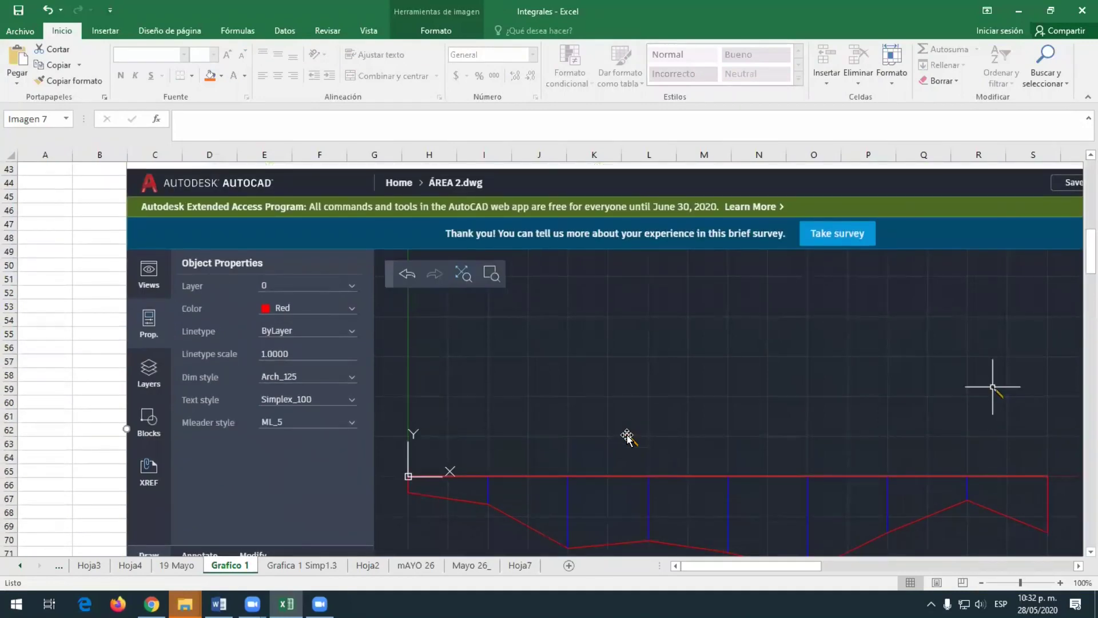
pyautogui.scroll(-2, 627, 435)
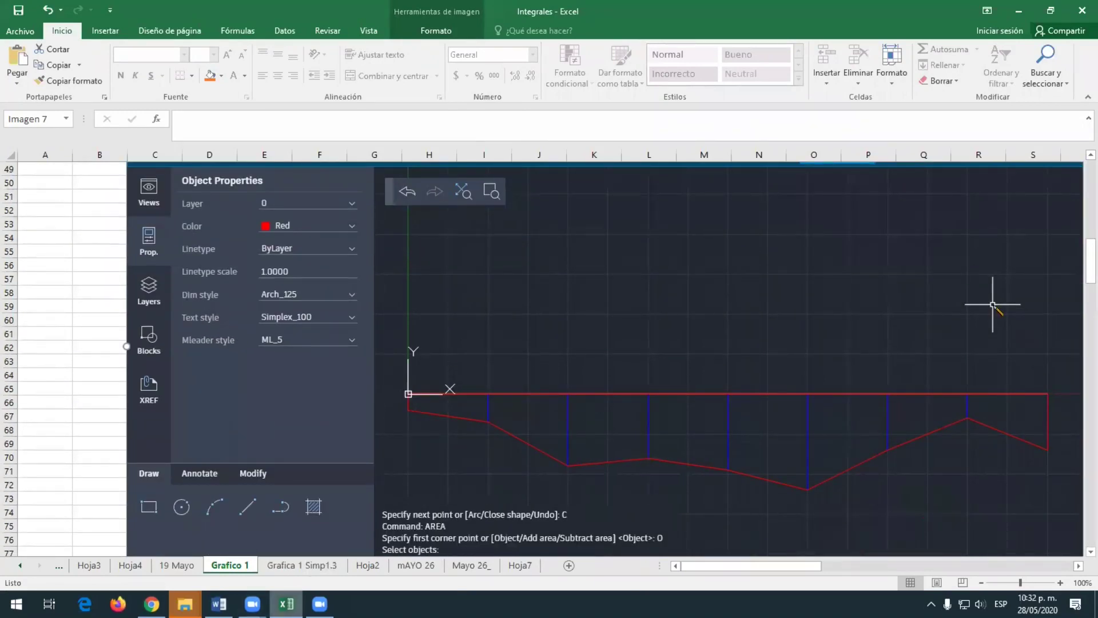
# Switch back to the ÁREA 2.dwg drawing in AutoCAD web and bring up the modification tools
pyautogui.moveTo(152, 604)
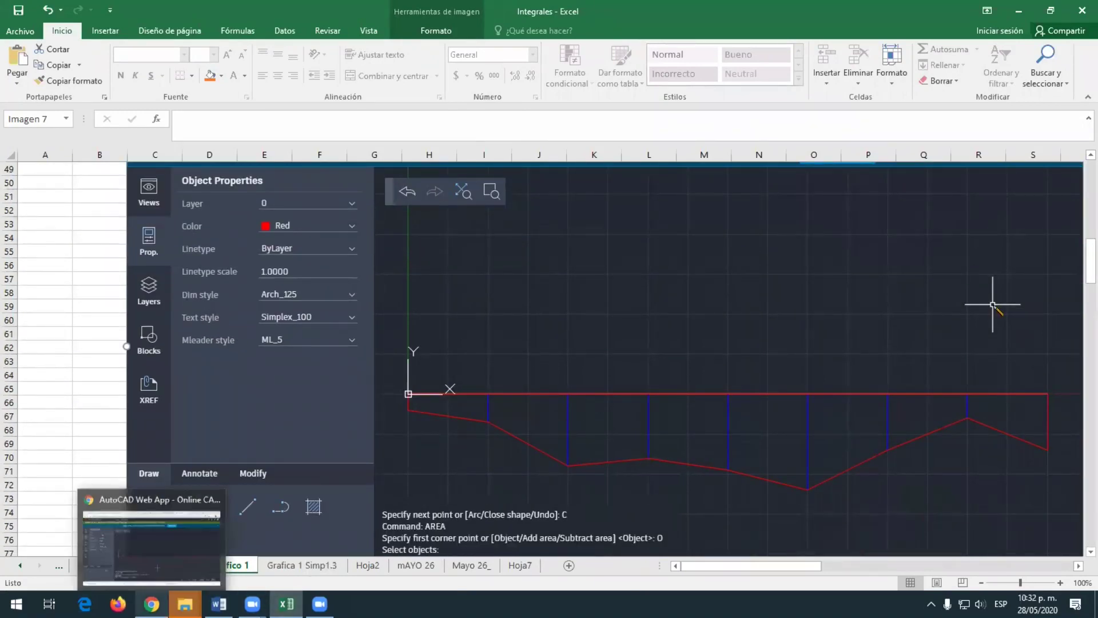
pyautogui.click(160, 551)
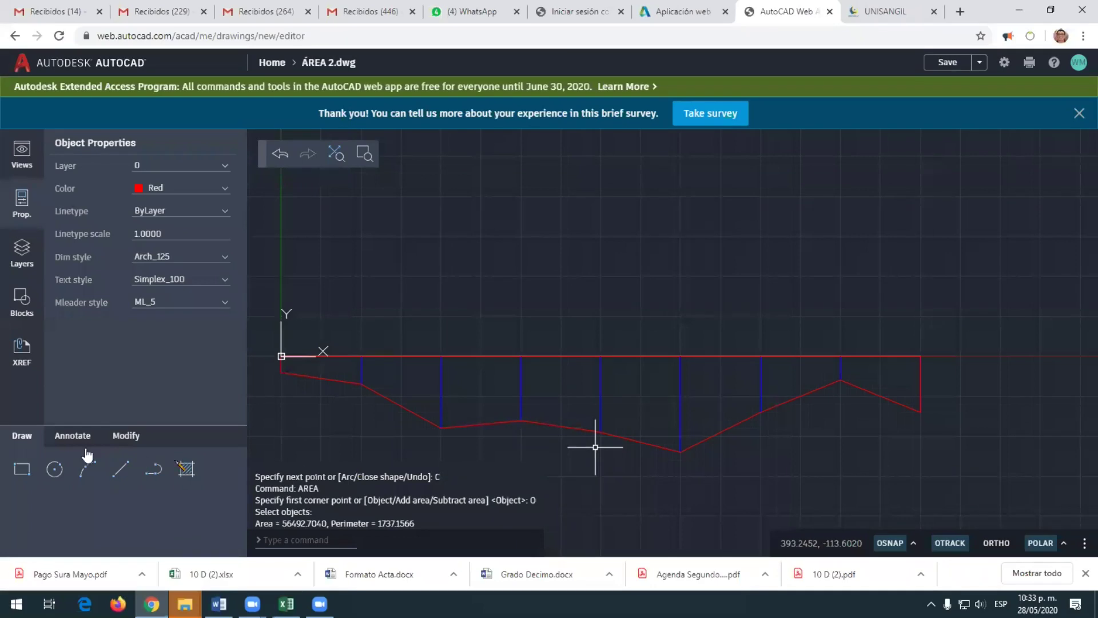
pyautogui.click(126, 436)
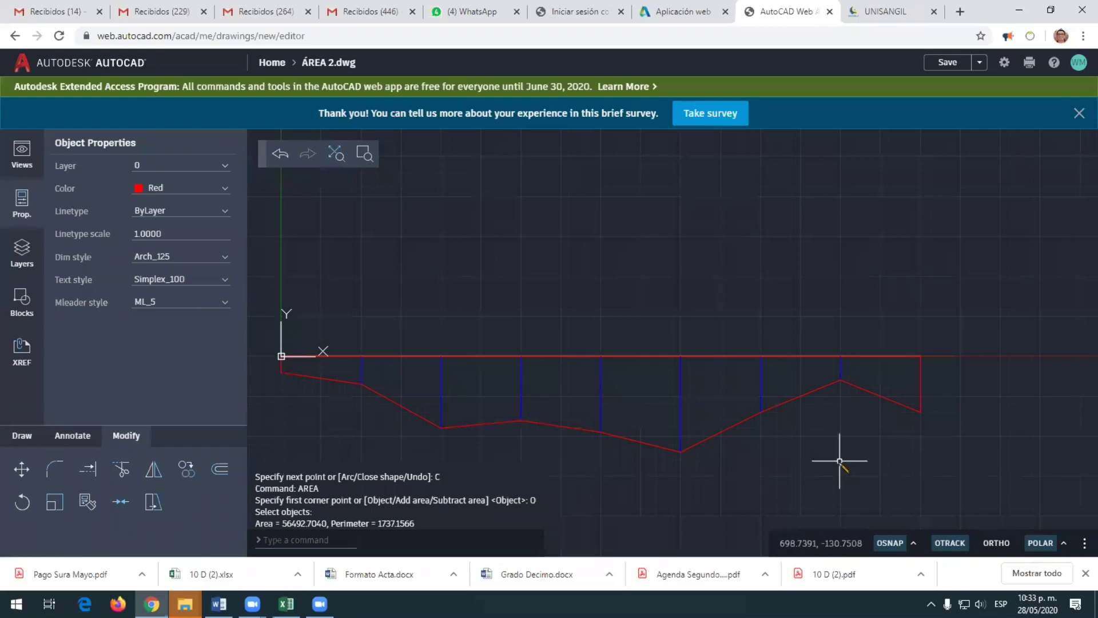
pyautogui.click(54, 504)
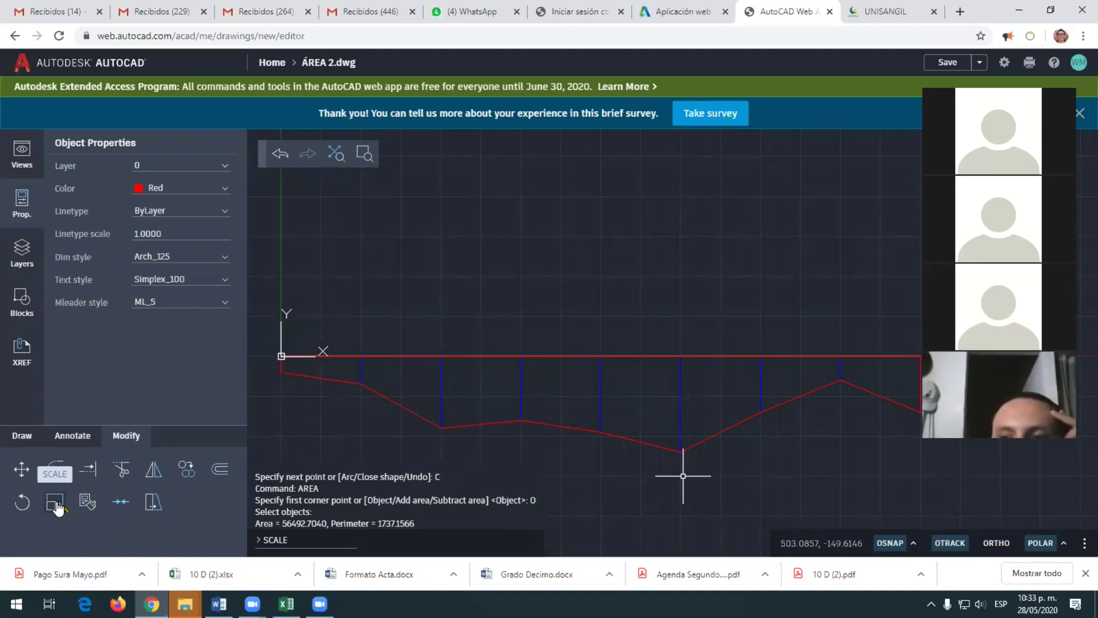
pyautogui.click(54, 504)
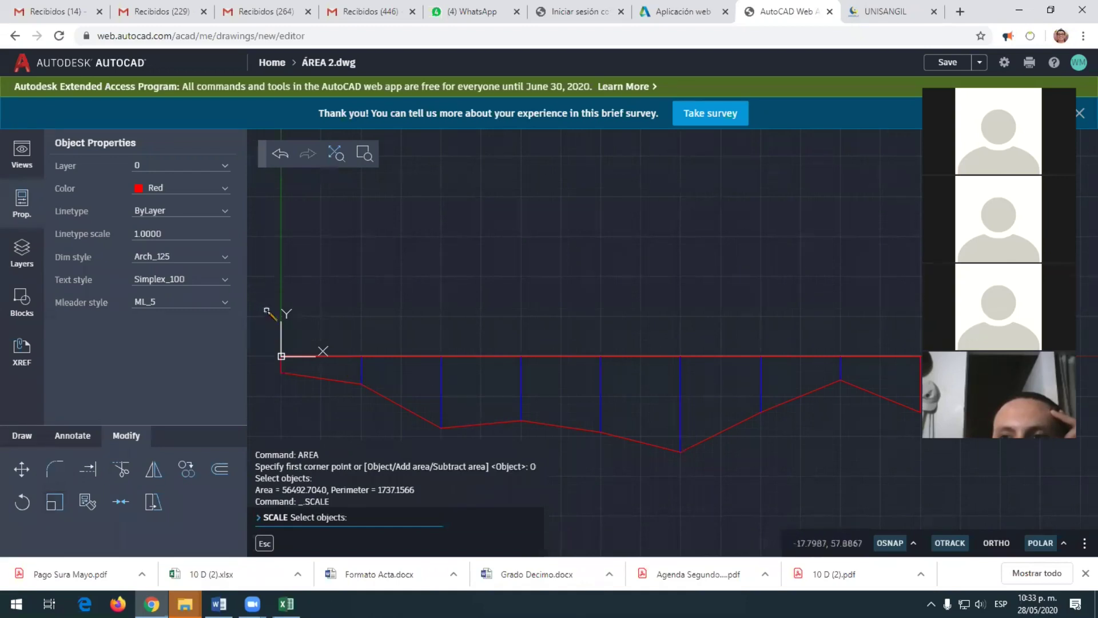
pyautogui.click(266, 311)
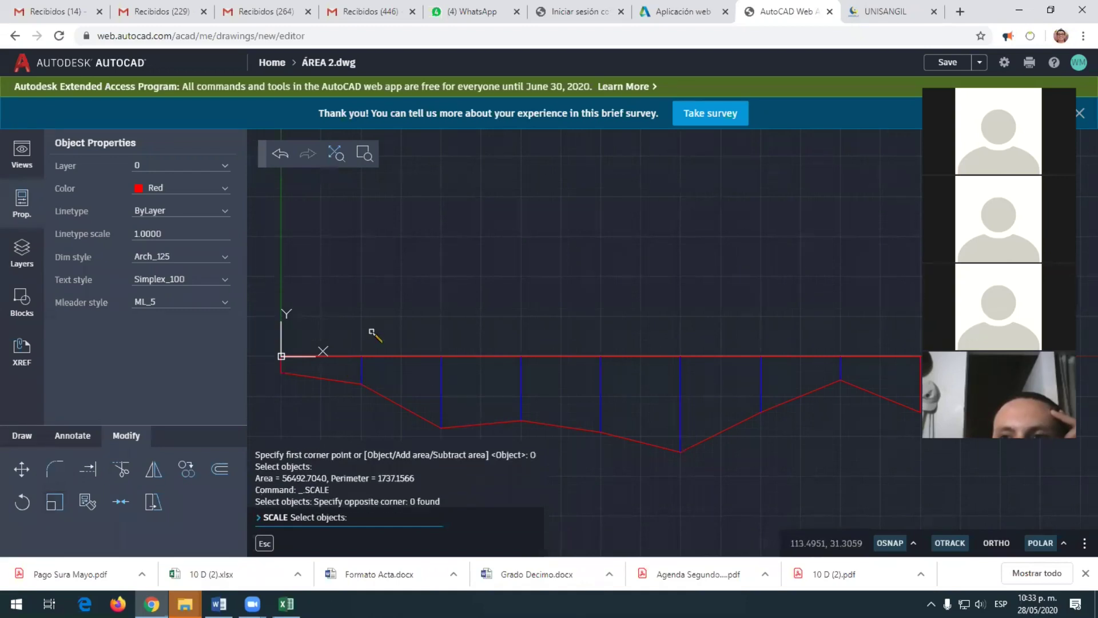
pyautogui.click(267, 330)
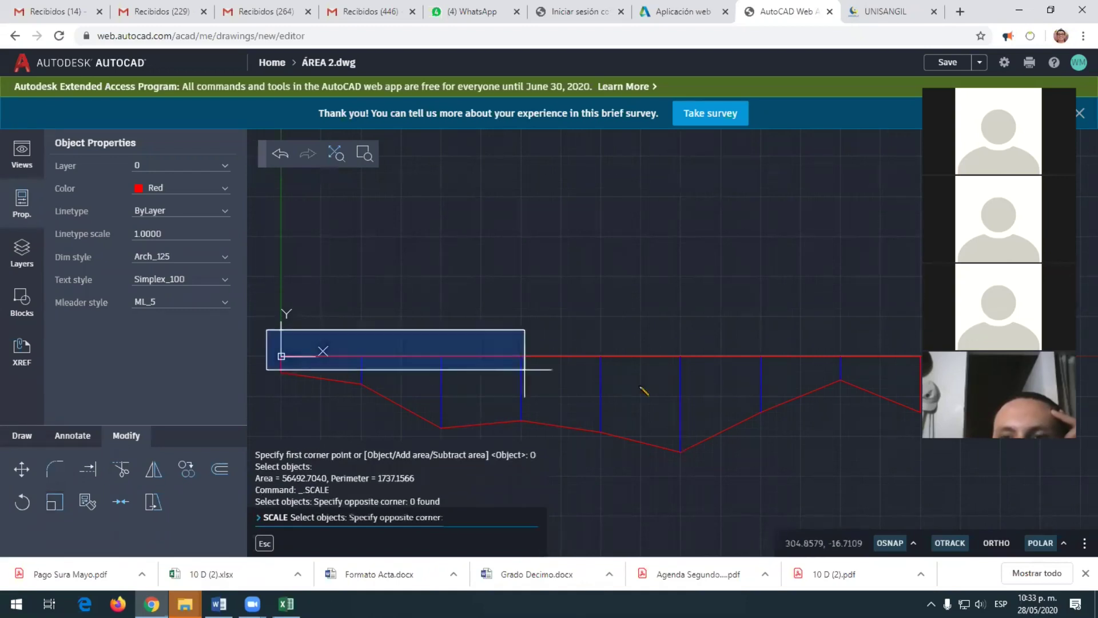
pyautogui.click(944, 467)
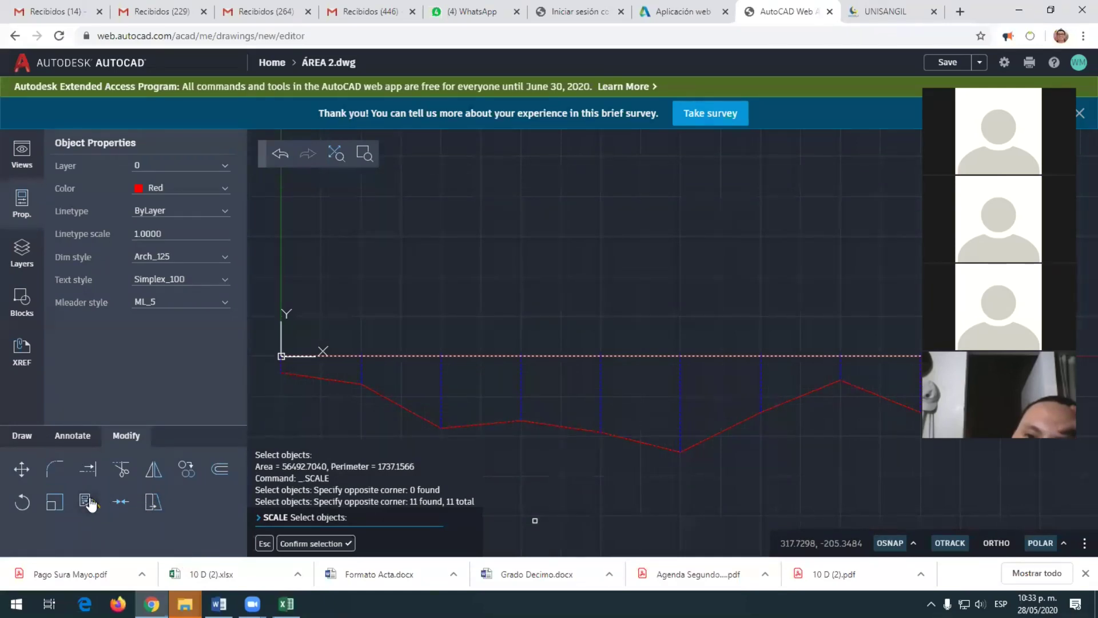
# Scale the whole river section, including the polyline and depth lines, by a factor of 0.01 from the origin
pyautogui.click(55, 505)
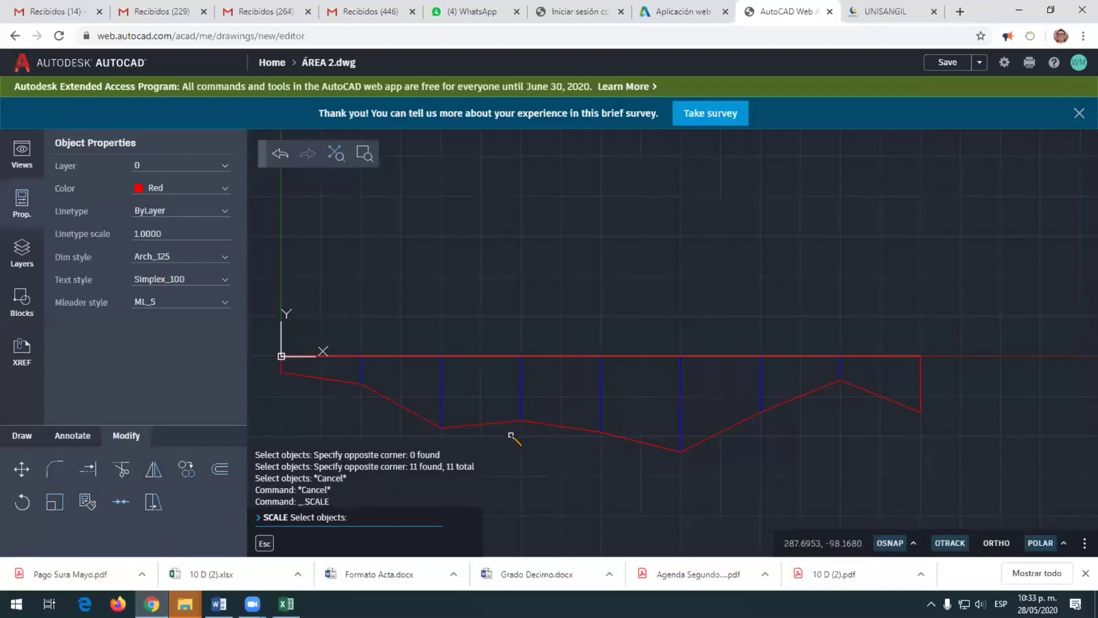
pyautogui.click(263, 326)
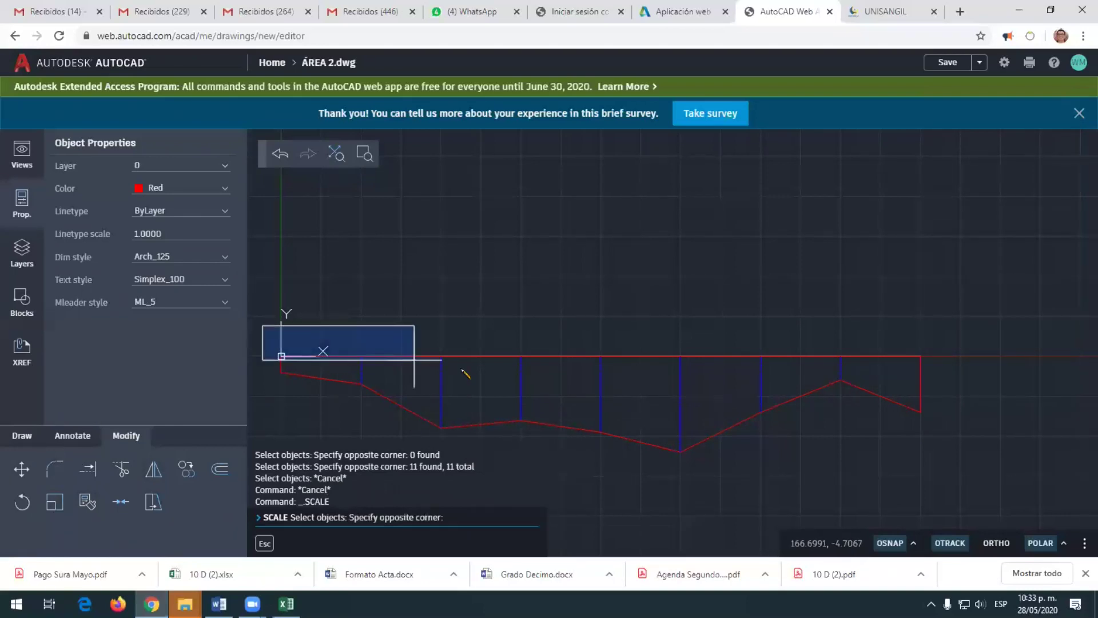
pyautogui.click(966, 461)
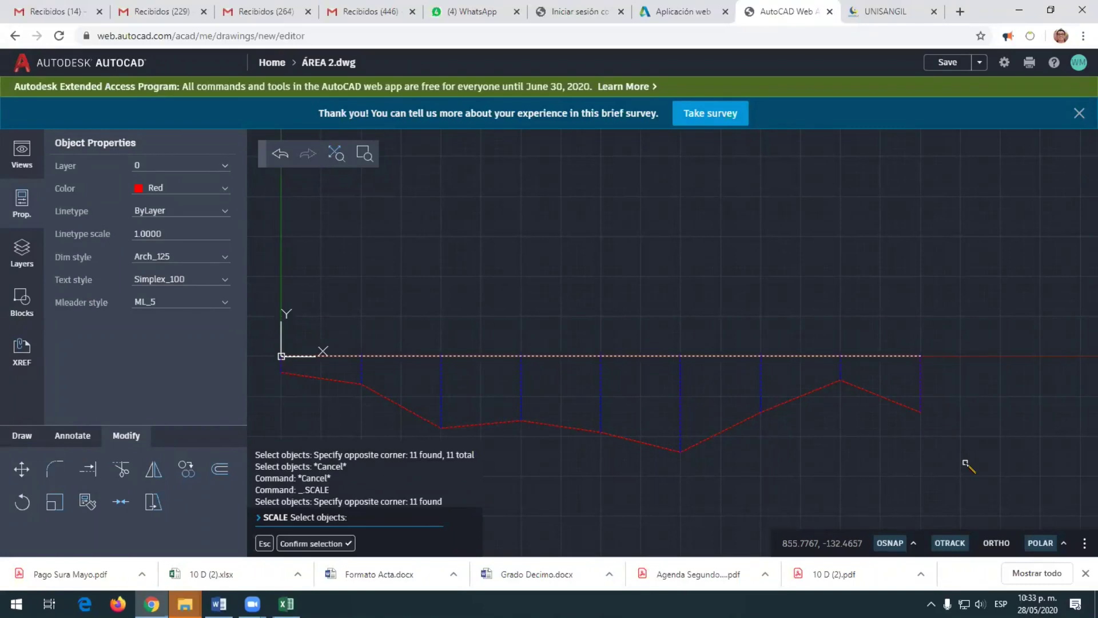
pyautogui.press('Return')
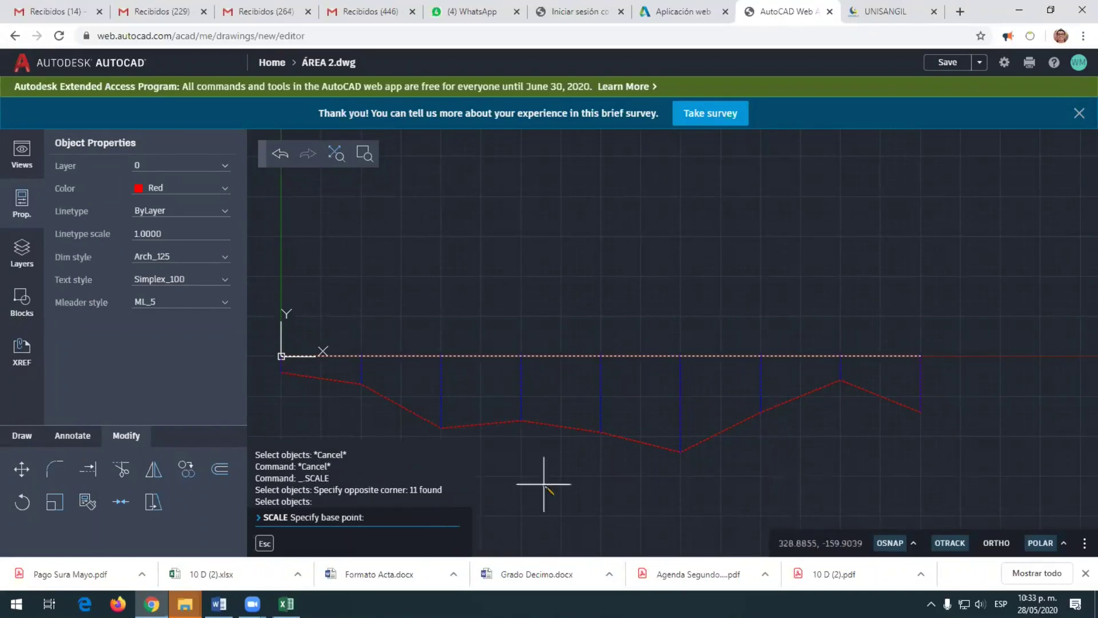
pyautogui.click(285, 356)
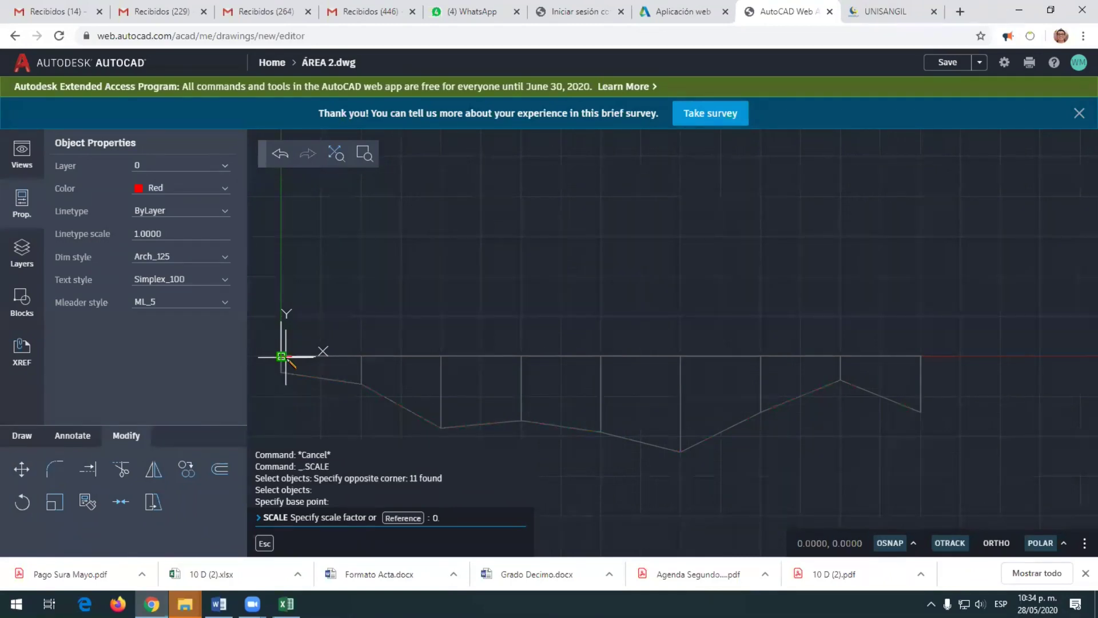
pyautogui.press('Return')
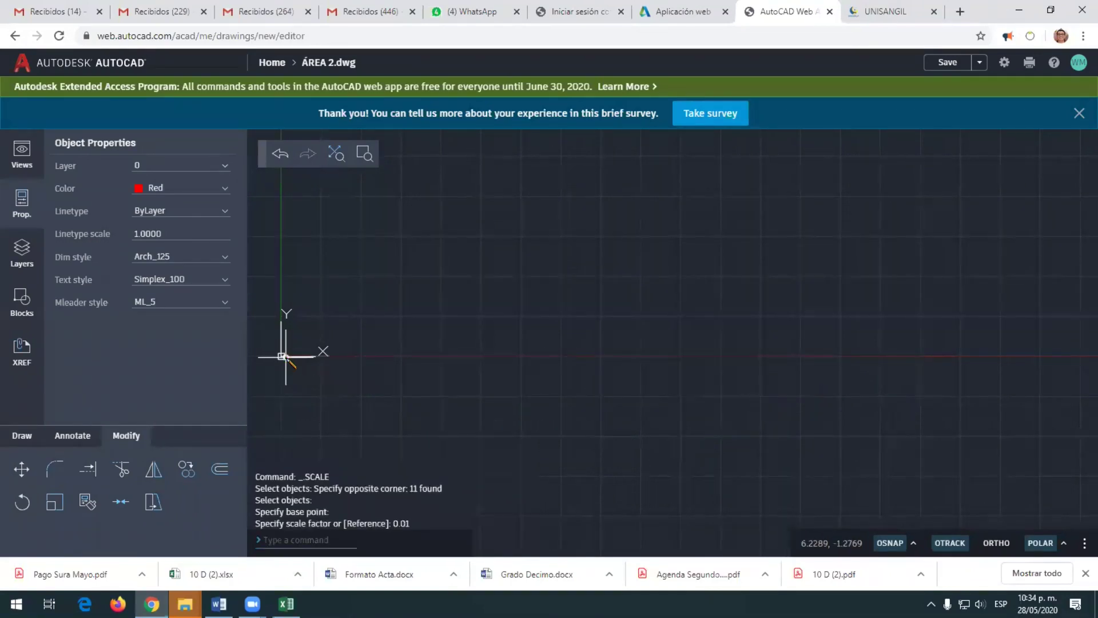
# Measure the scaled section's full width with DIST, from the origin to the far end of its upper edge
pyautogui.scroll(5, 285, 356)
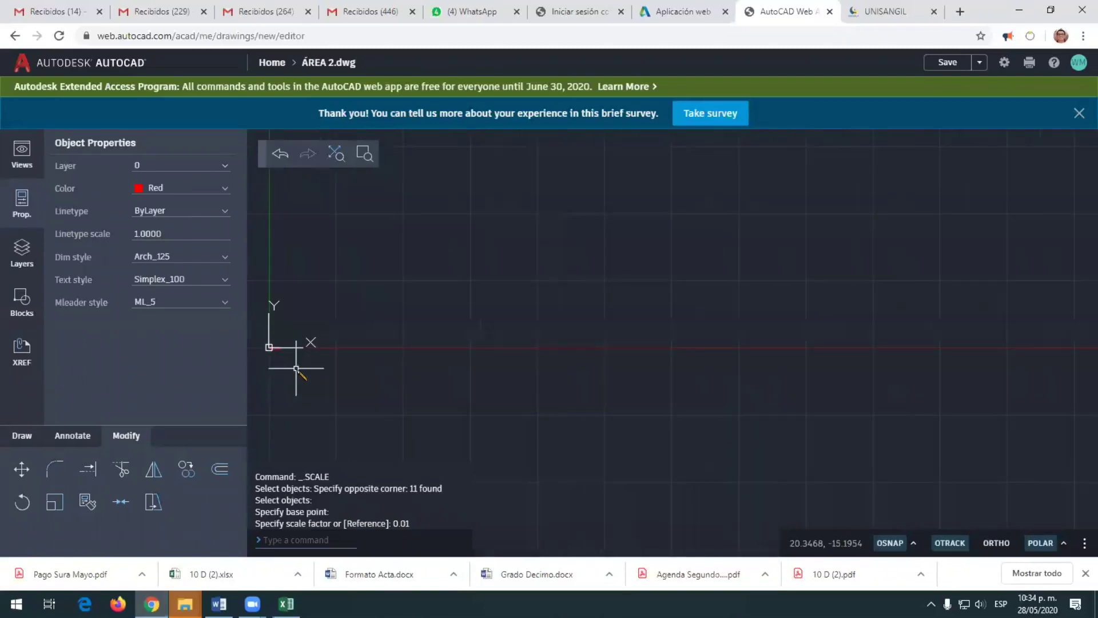
pyautogui.moveTo(324, 354); pyautogui.dragTo(531, 354, button='middle')
pyautogui.scroll(6, 491, 359)
pyautogui.scroll(1, 491, 359)
pyautogui.scroll(2, 390, 402)
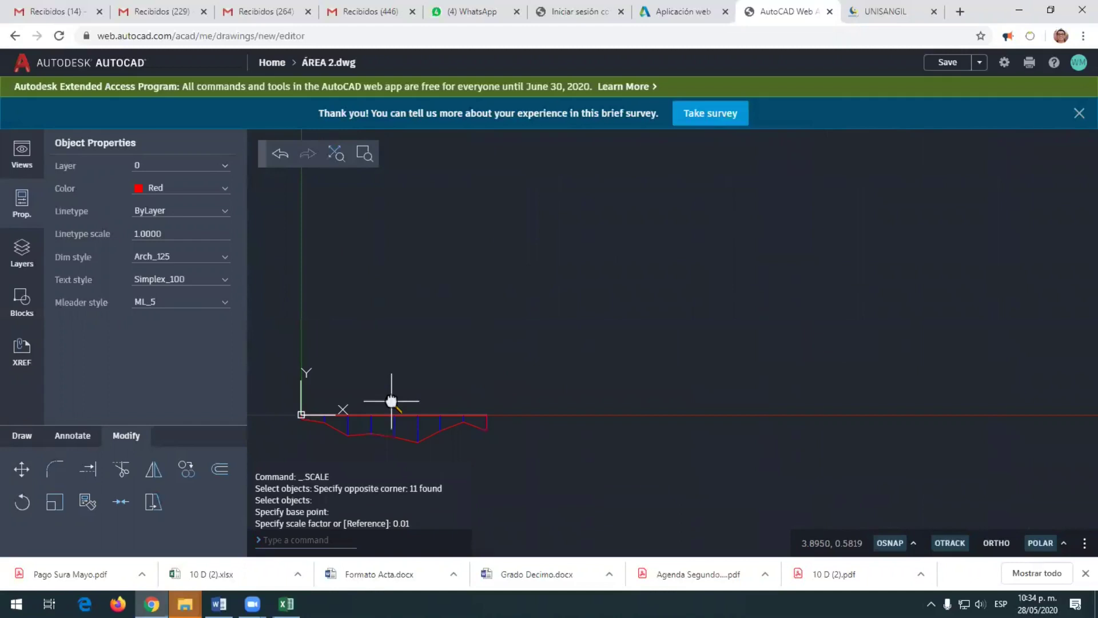
pyautogui.moveTo(390, 402); pyautogui.dragTo(641, 337, button='middle')
pyautogui.scroll(4, 641, 337)
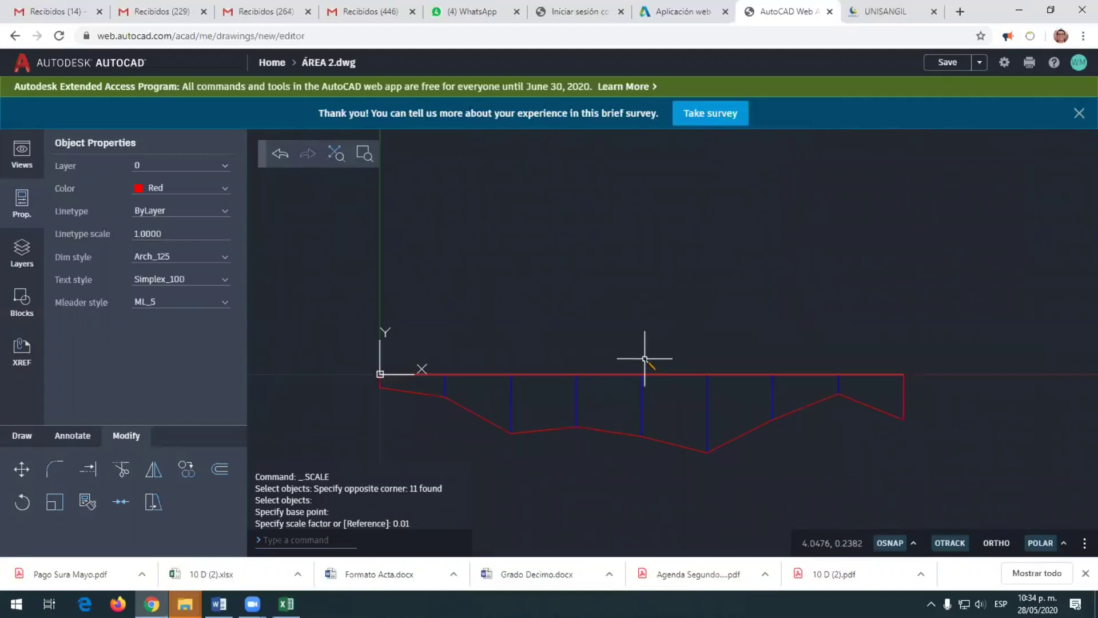
pyautogui.moveTo(642, 354); pyautogui.dragTo(672, 295, button='middle')
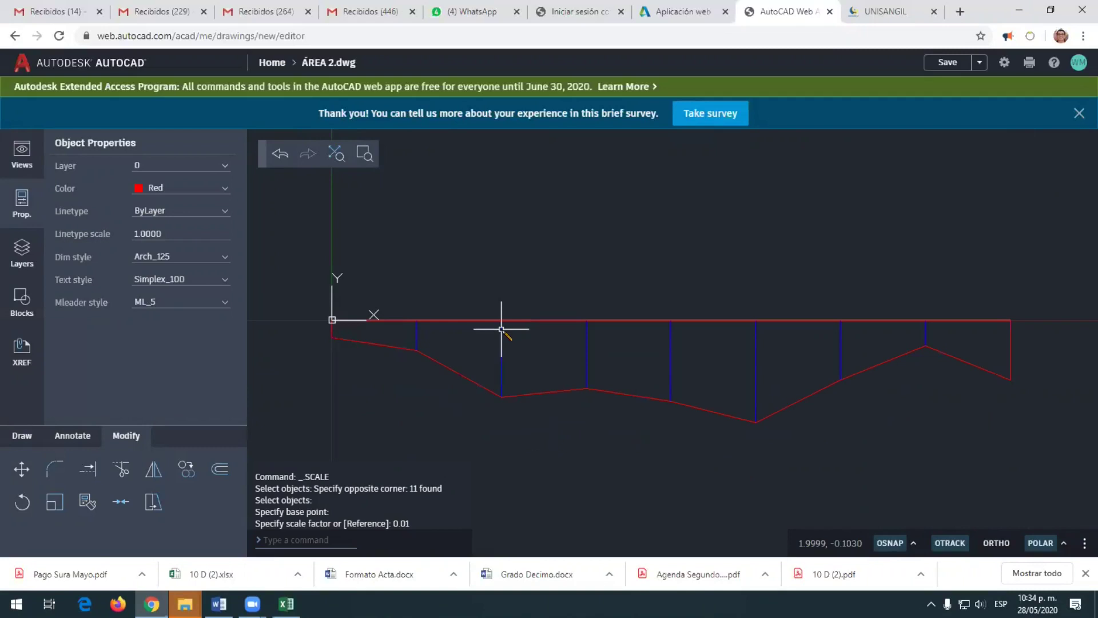
pyautogui.write('DIST')
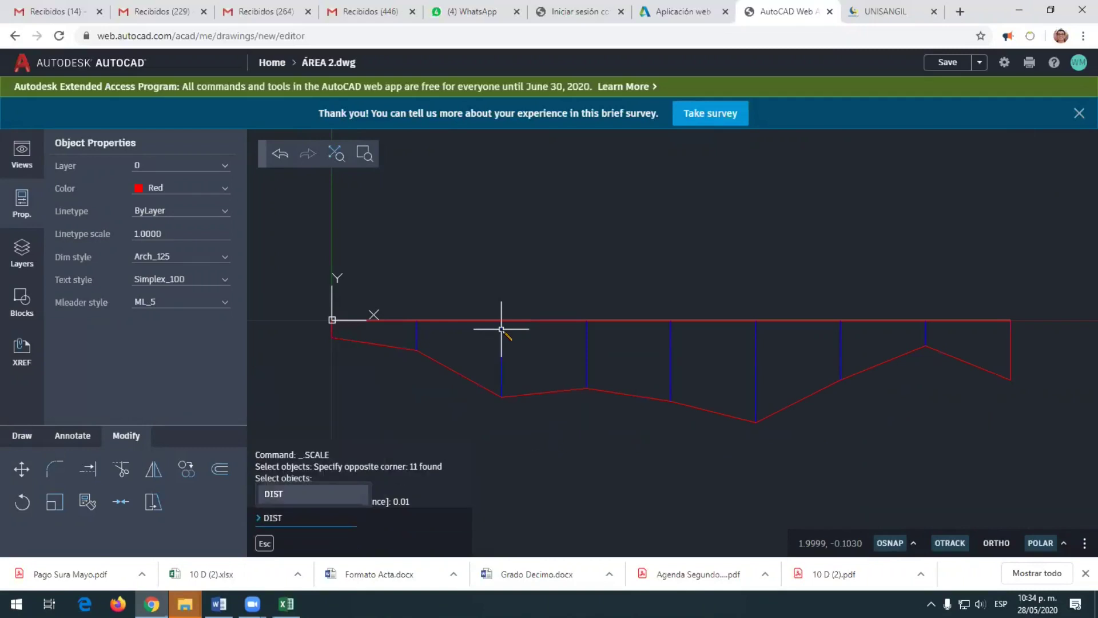
pyautogui.press('Return')
pyautogui.click(333, 320)
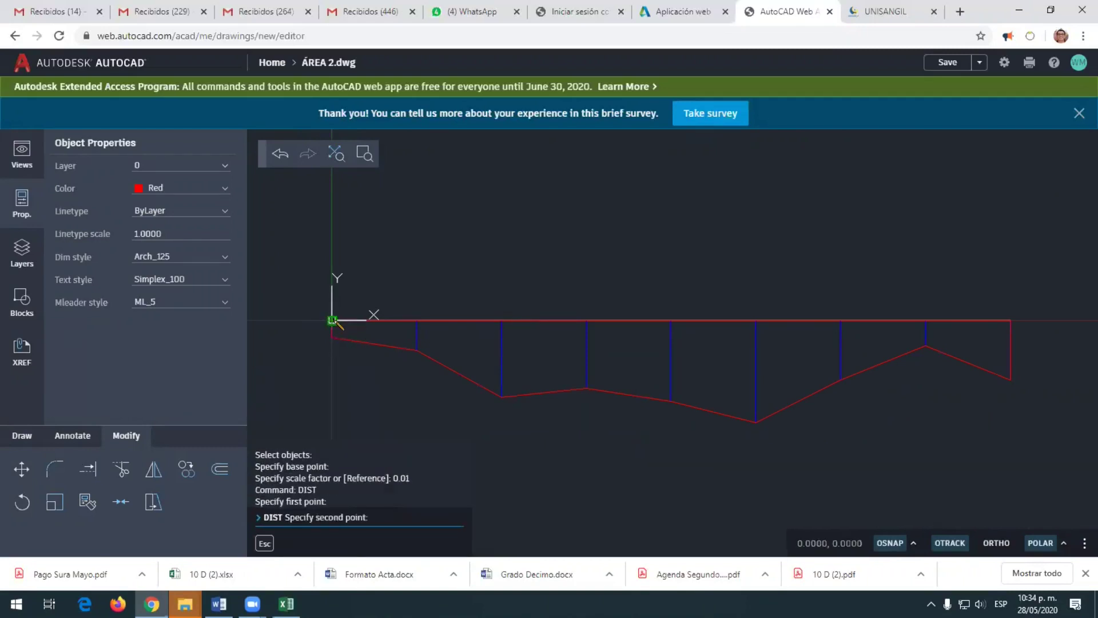
pyautogui.click(1008, 319)
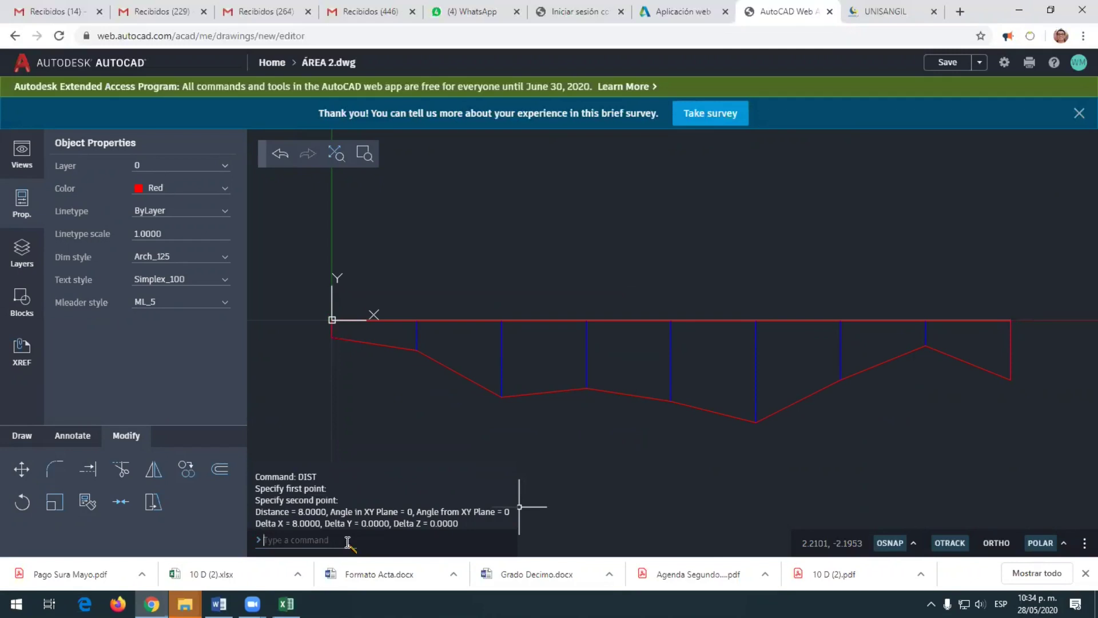
# Measure the area of the scaled red polyline using the AREA command with the Object option
pyautogui.write('aa')
pyautogui.press('Return')
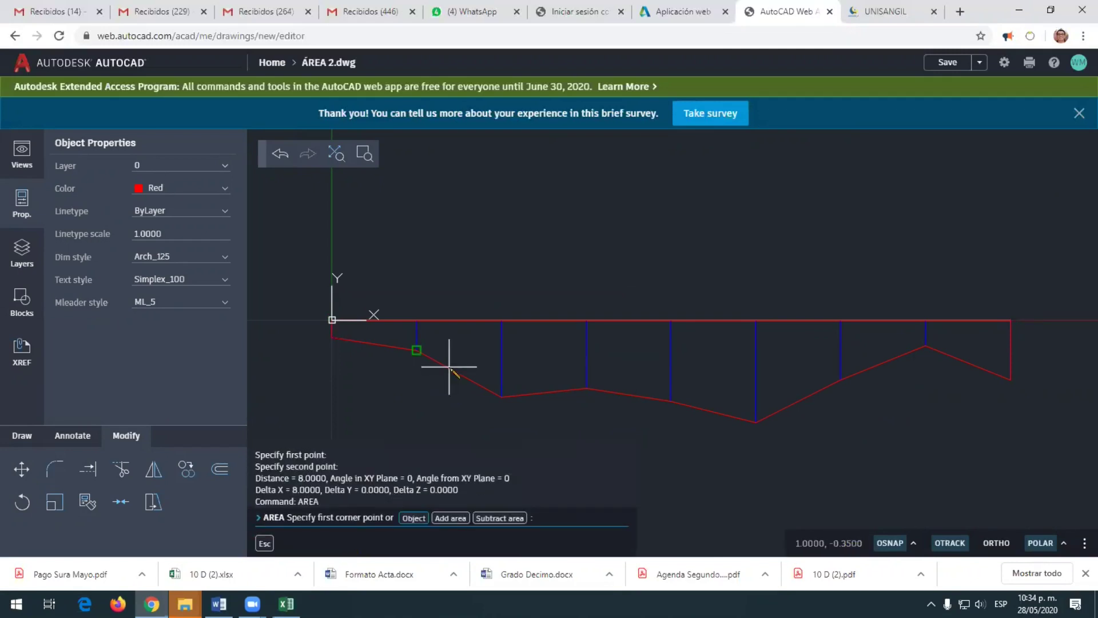
pyautogui.click(414, 517)
pyautogui.click(467, 377)
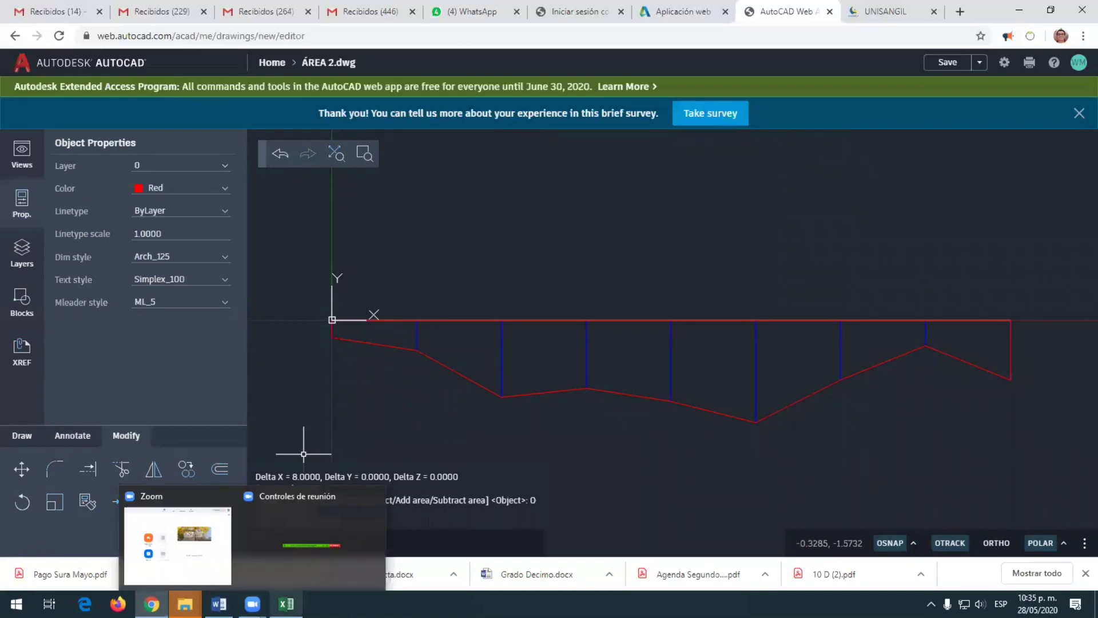
# Switch to Excel to check the pasted screenshot of the section and return to the AutoCAD web drawing
pyautogui.moveTo(286, 603)
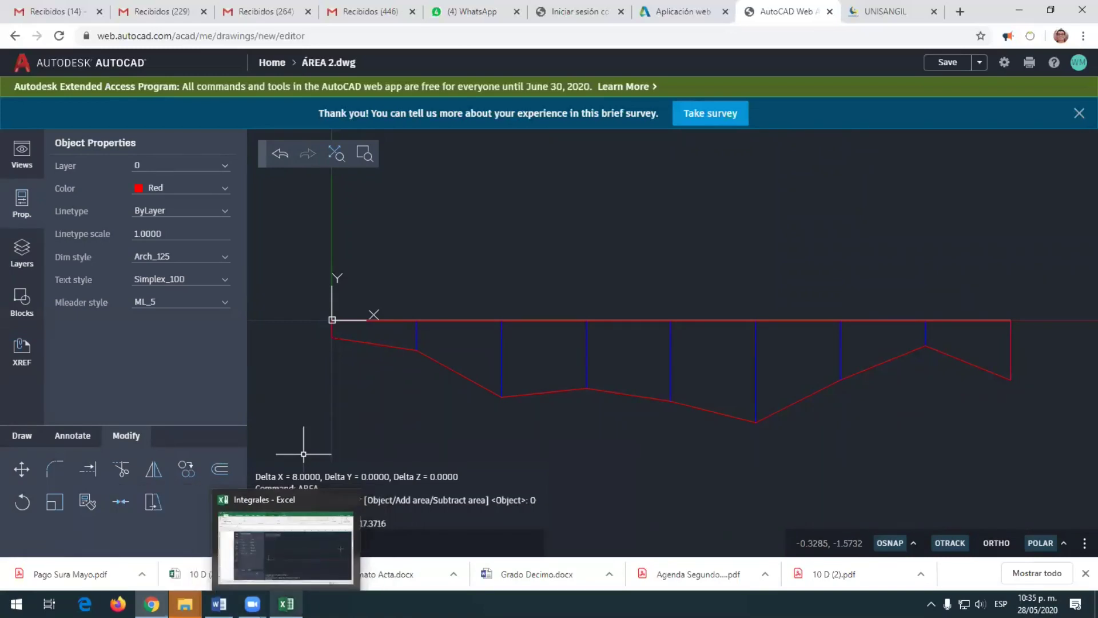
pyautogui.click(286, 603)
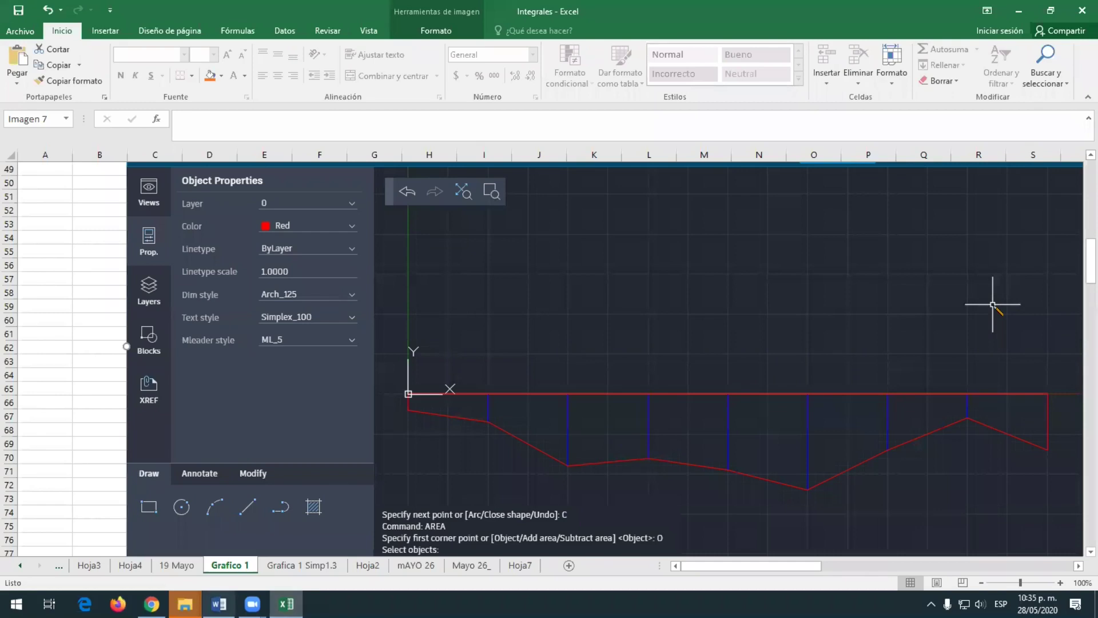
pyautogui.click(151, 603)
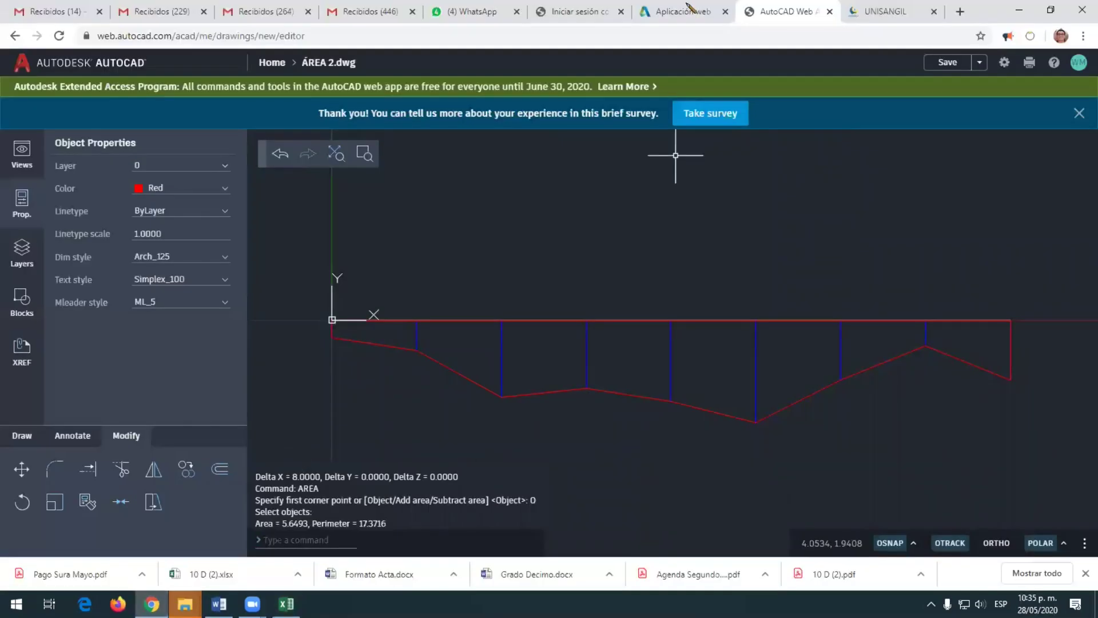